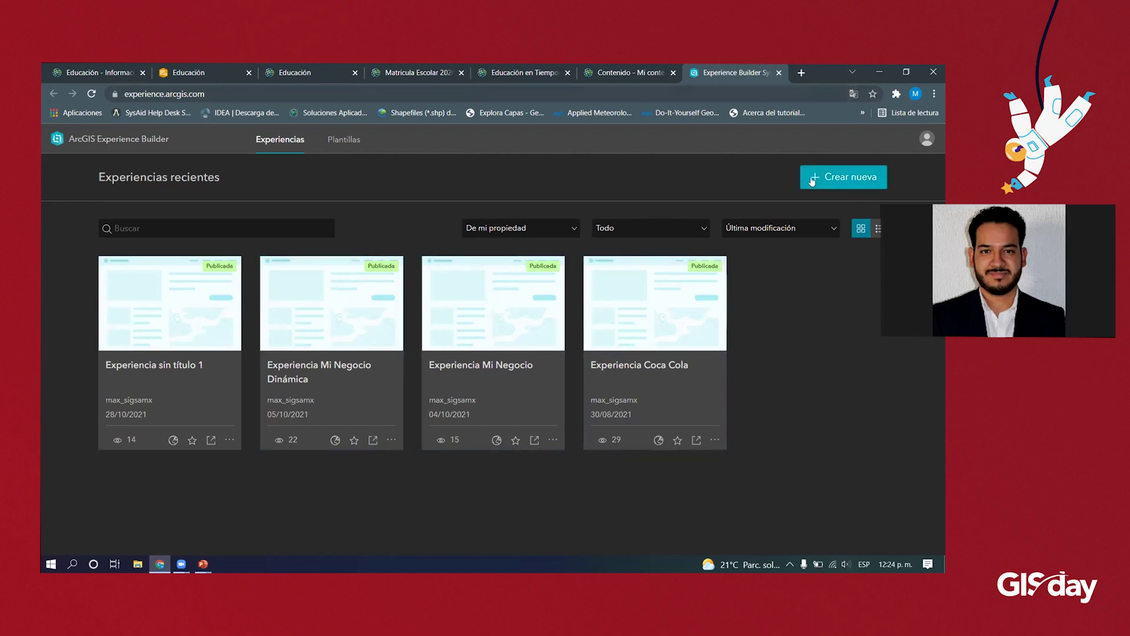
- Review the Educación, Matricula Escolar 2020-2021 and Educación en Tiempos de COVID-19 web maps and the GIS Day content folder
left_click(316, 77)
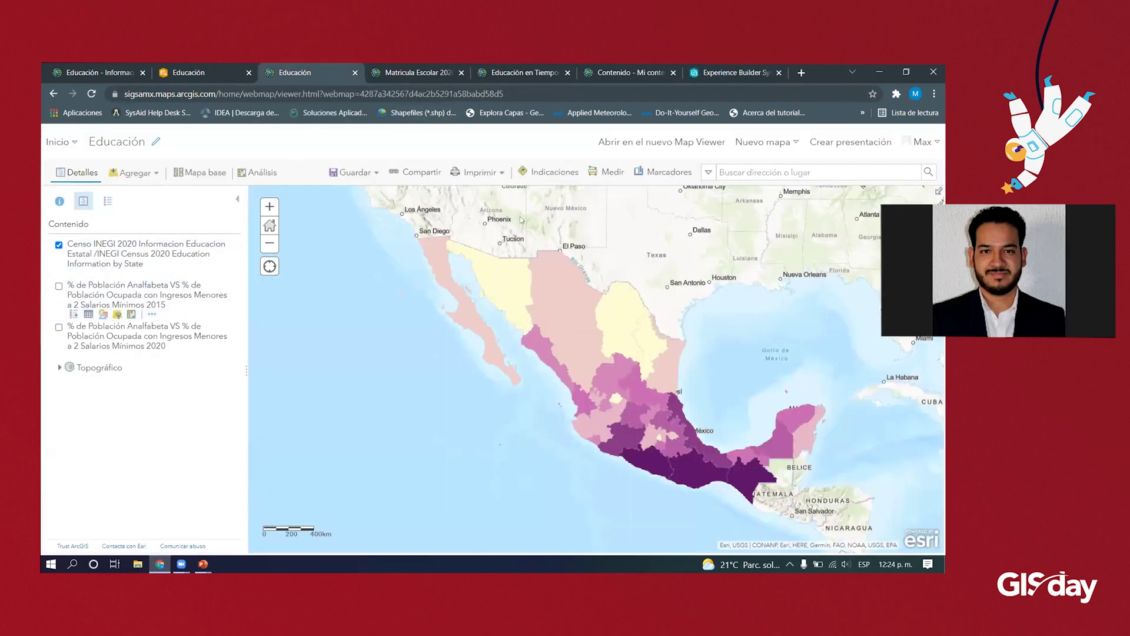
left_click(419, 74)
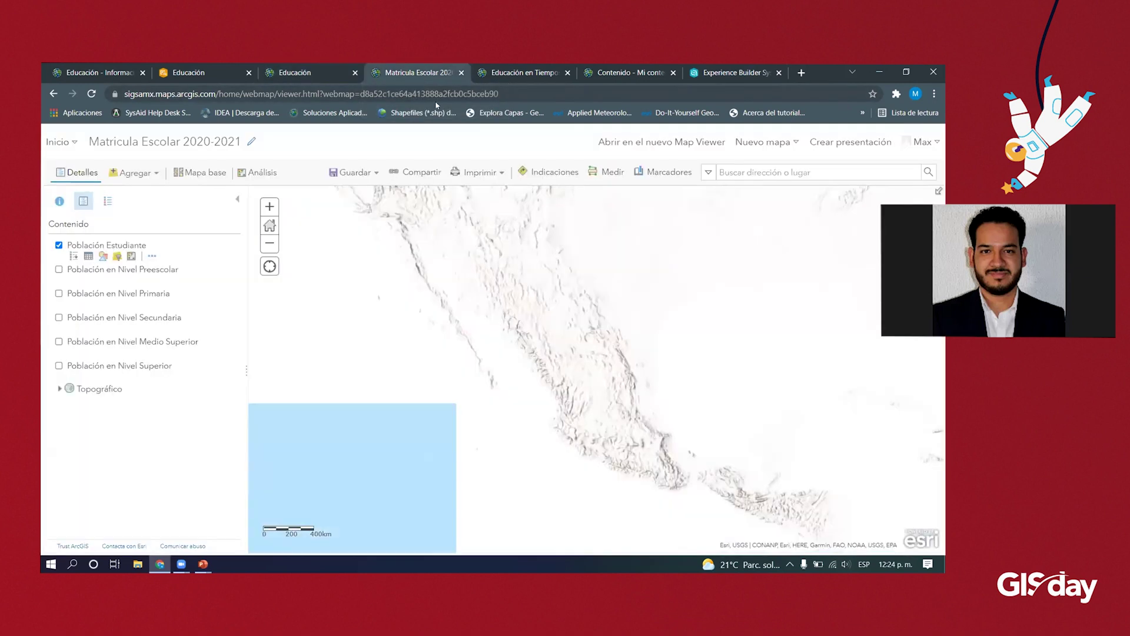
left_click(597, 71)
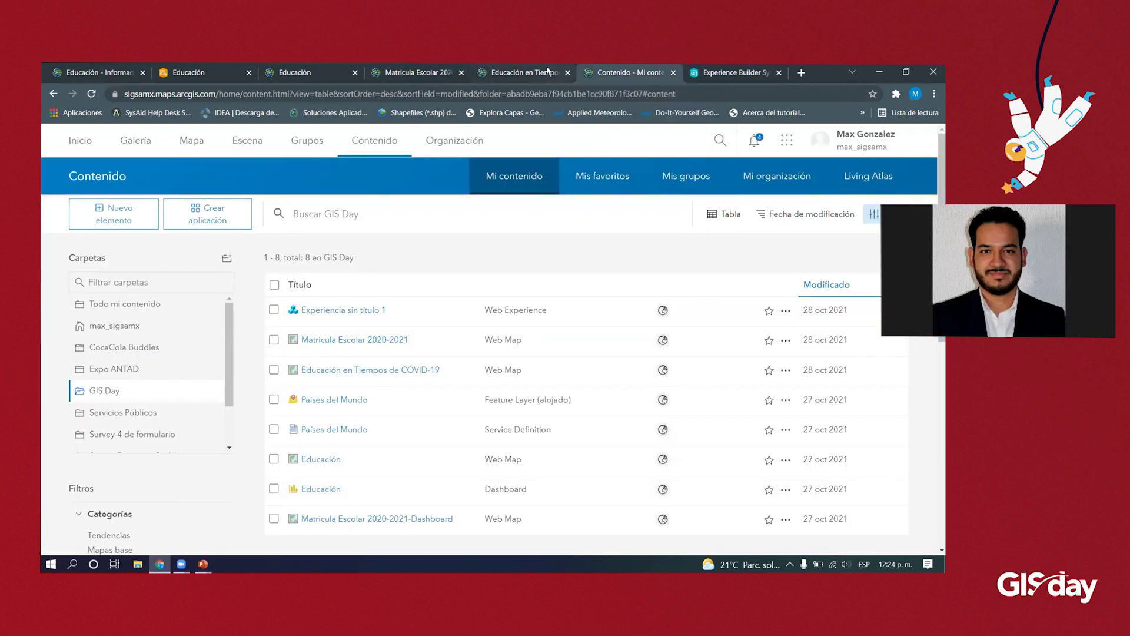
left_click(546, 71)
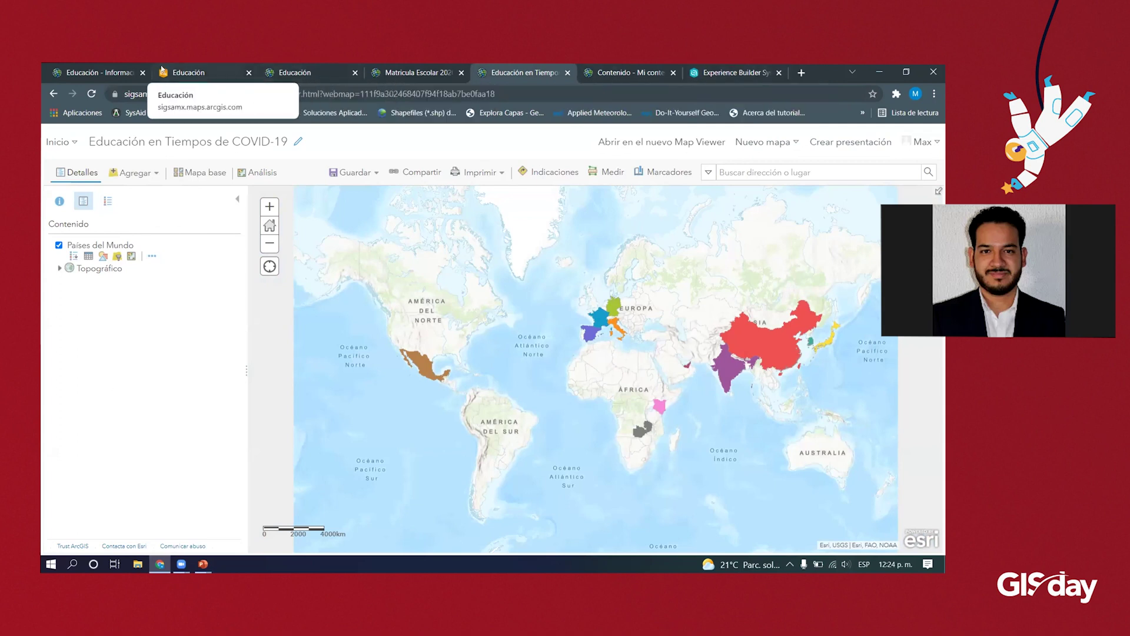
- Create a new experience from the Pantalla completa en blanco template and fit the page canvas to the window
left_click(727, 69)
left_click(855, 177)
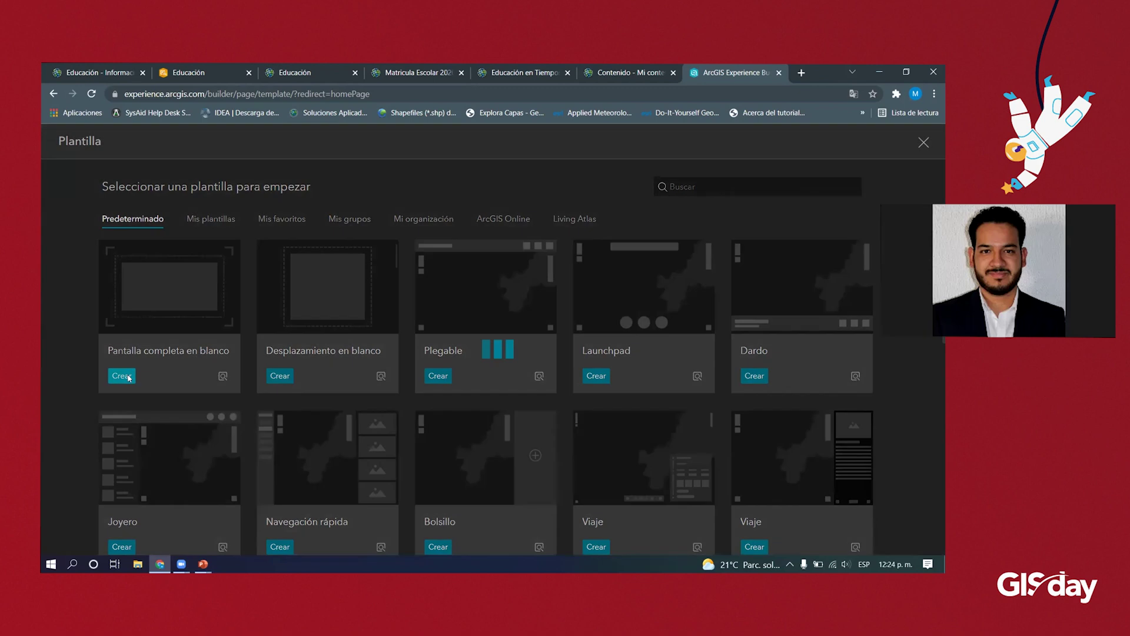
left_click(122, 376)
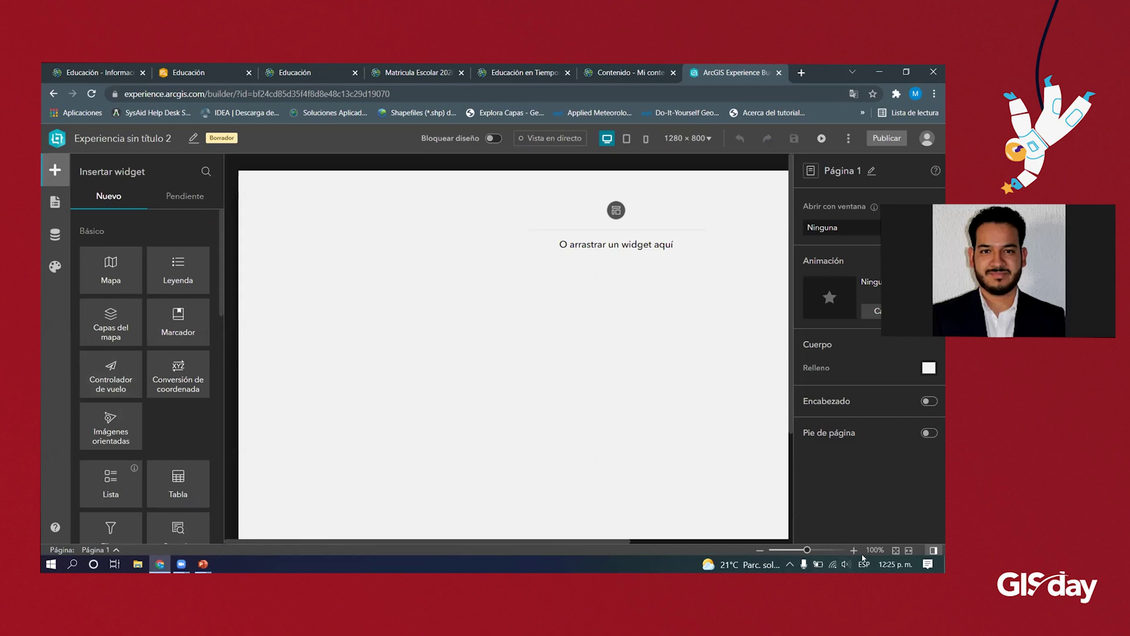
left_click(896, 550)
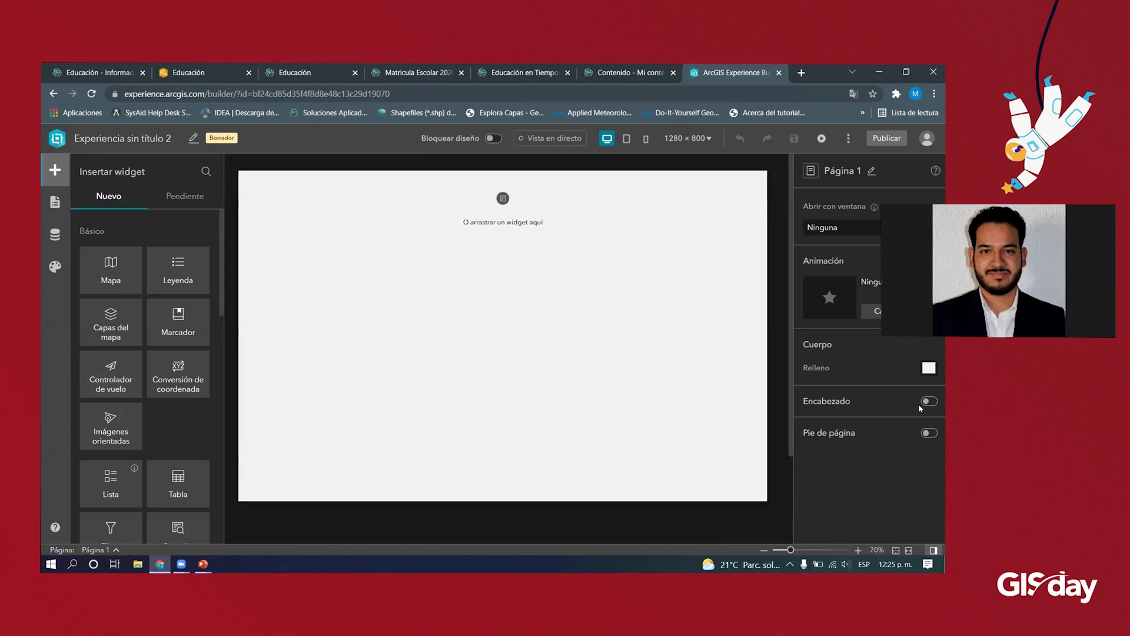
- Apply the Violet theme to the experience
left_click(58, 257)
scroll(117, 438, "down", 1)
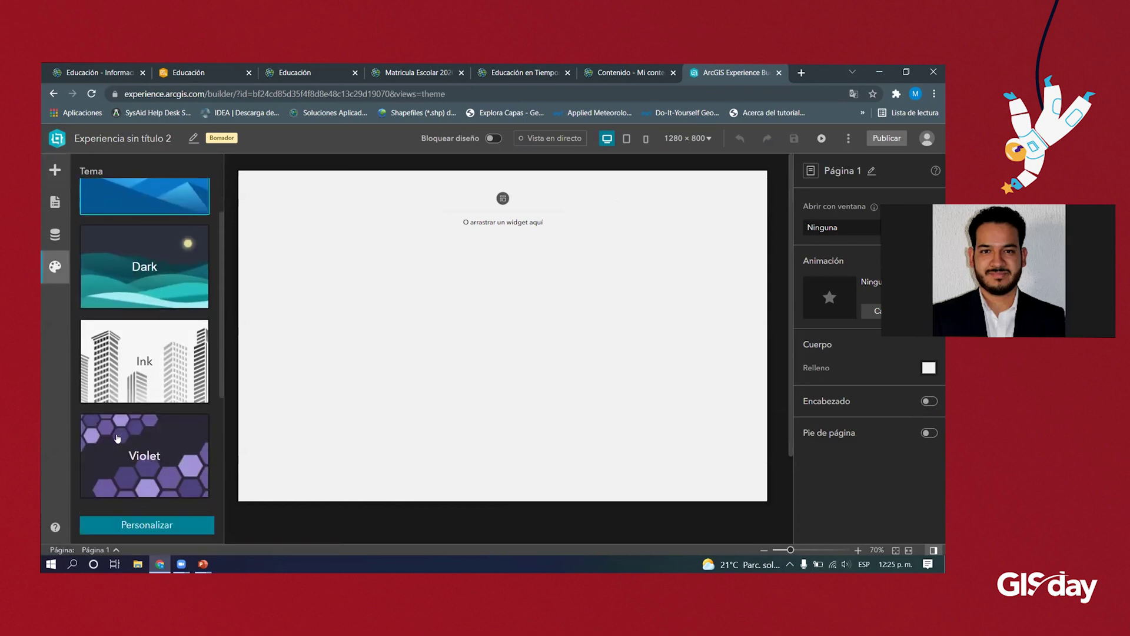
left_click(152, 437)
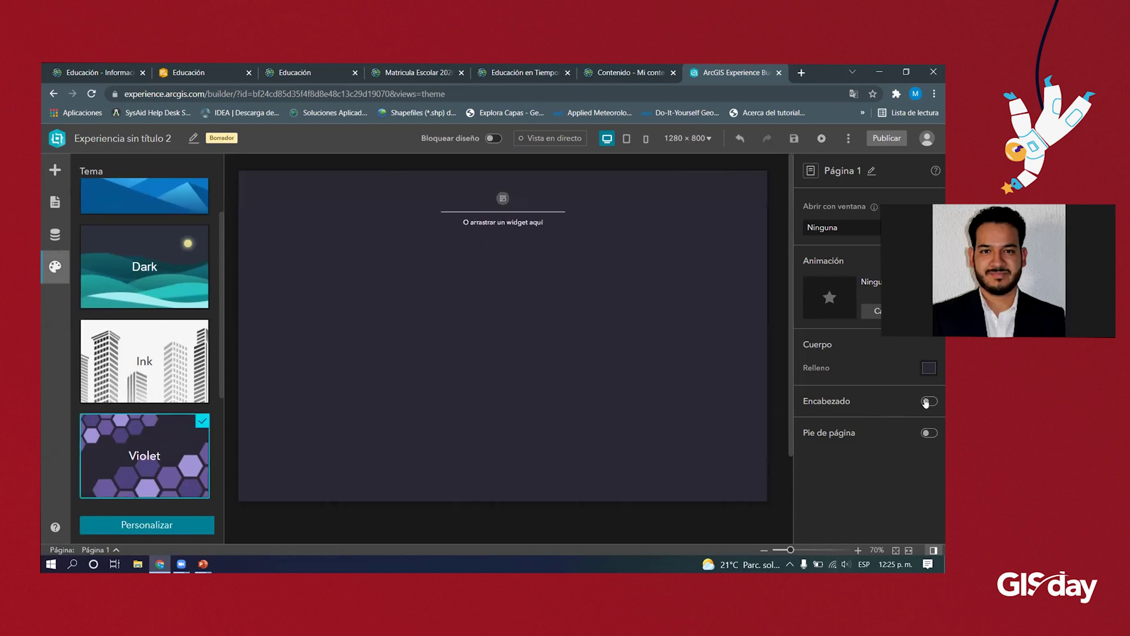
- Enable the header on Página 1 and set its height to 50 px
left_click(926, 403)
double_click(884, 423)
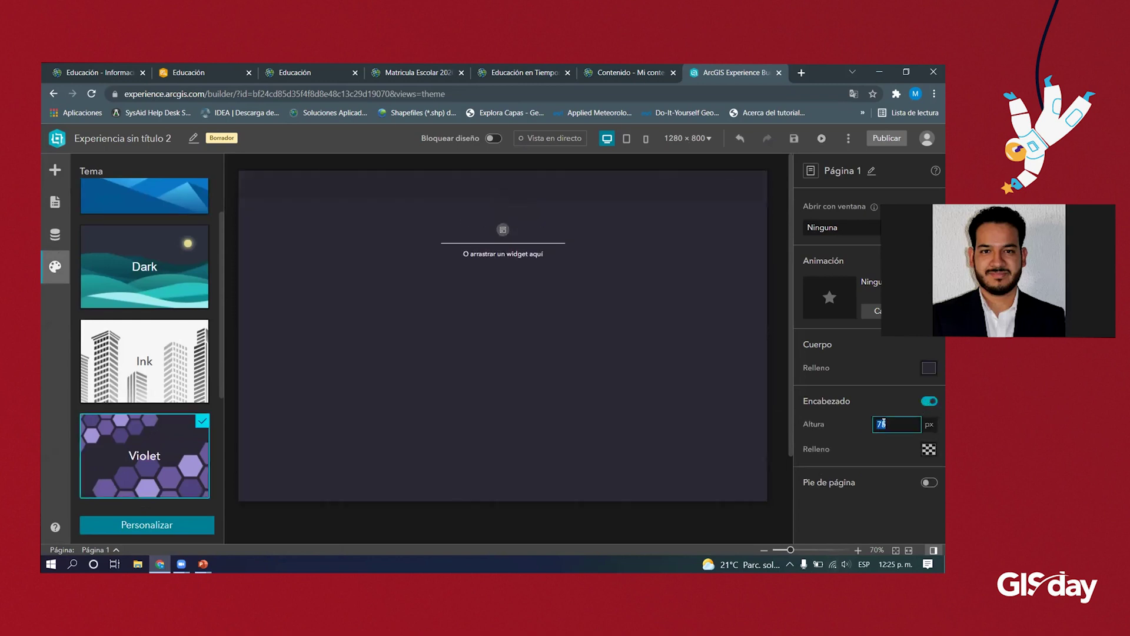
type("50")
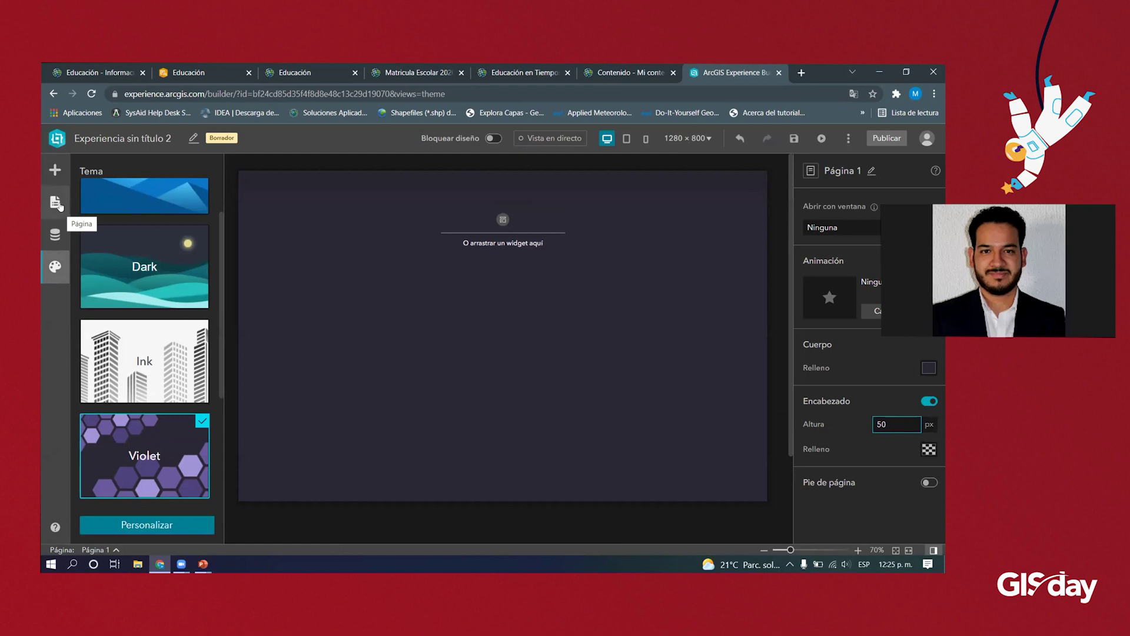
- Insert a Mapa widget on the page and expand it to full size below the header
left_click(55, 170)
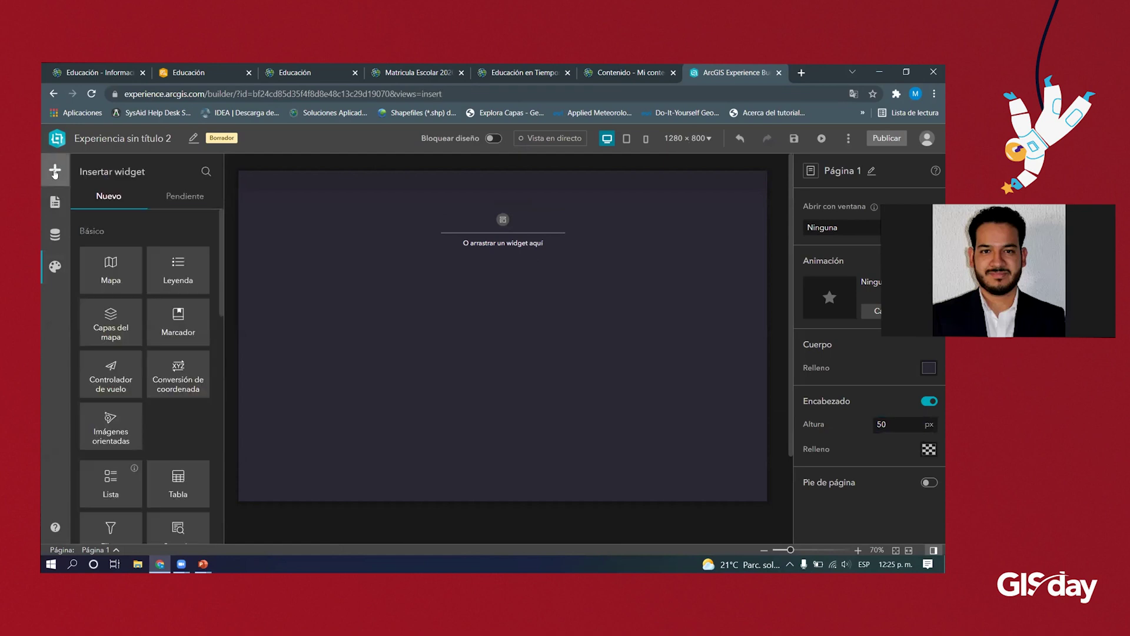
left_click_drag(107, 259, 497, 341)
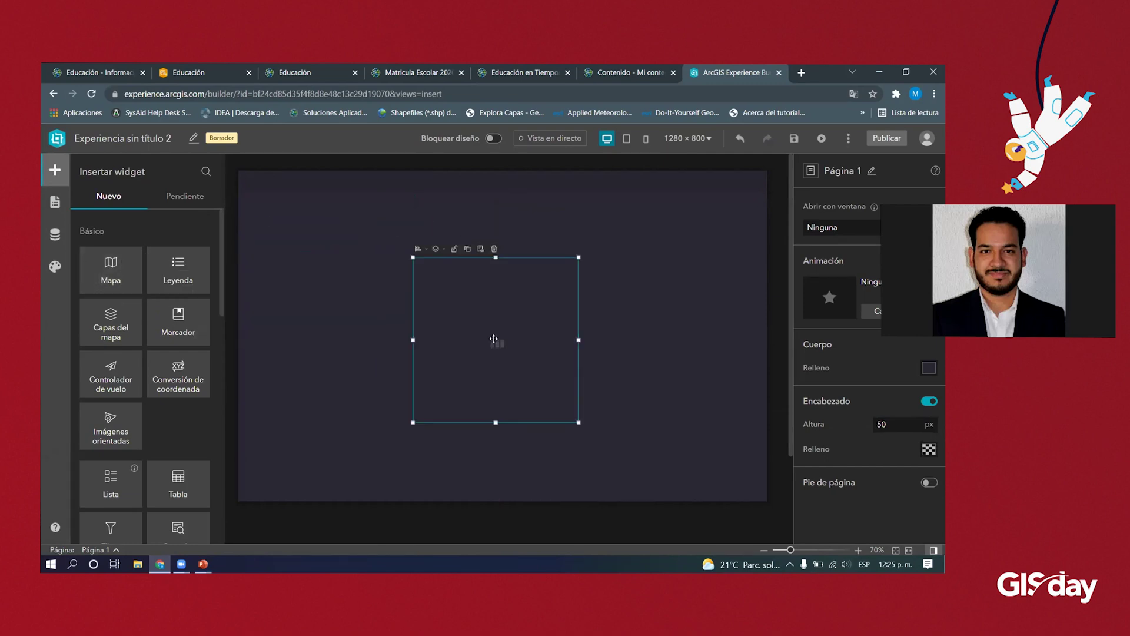
left_click(420, 249)
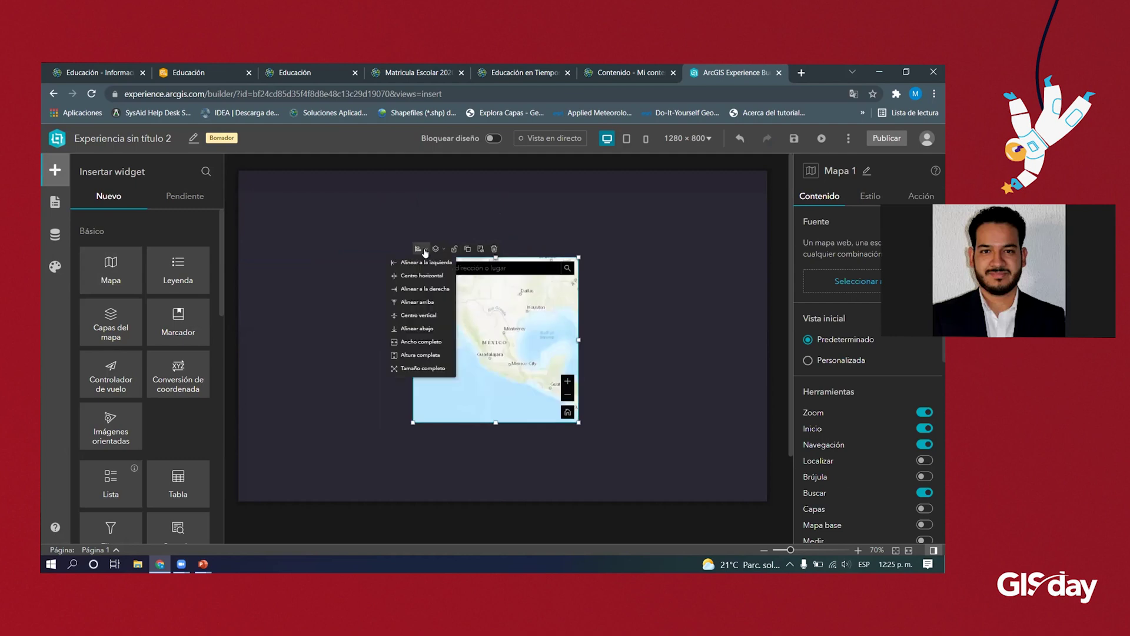
left_click(425, 367)
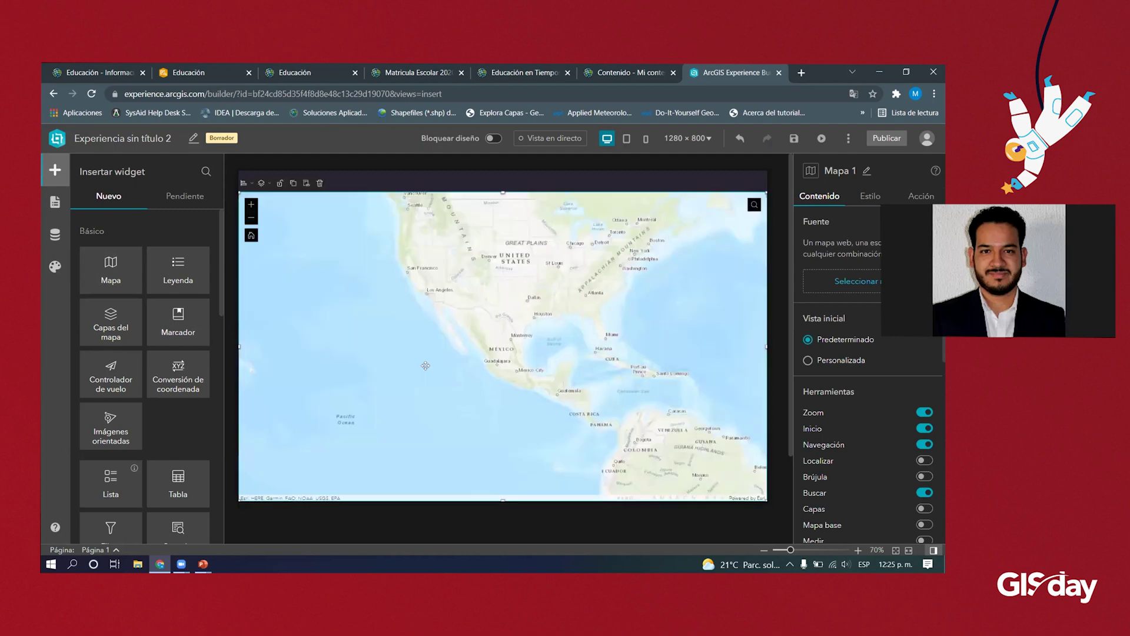
- Add the Educación web map from the user's own content as new data and set it as the map widget's source
left_click(856, 285)
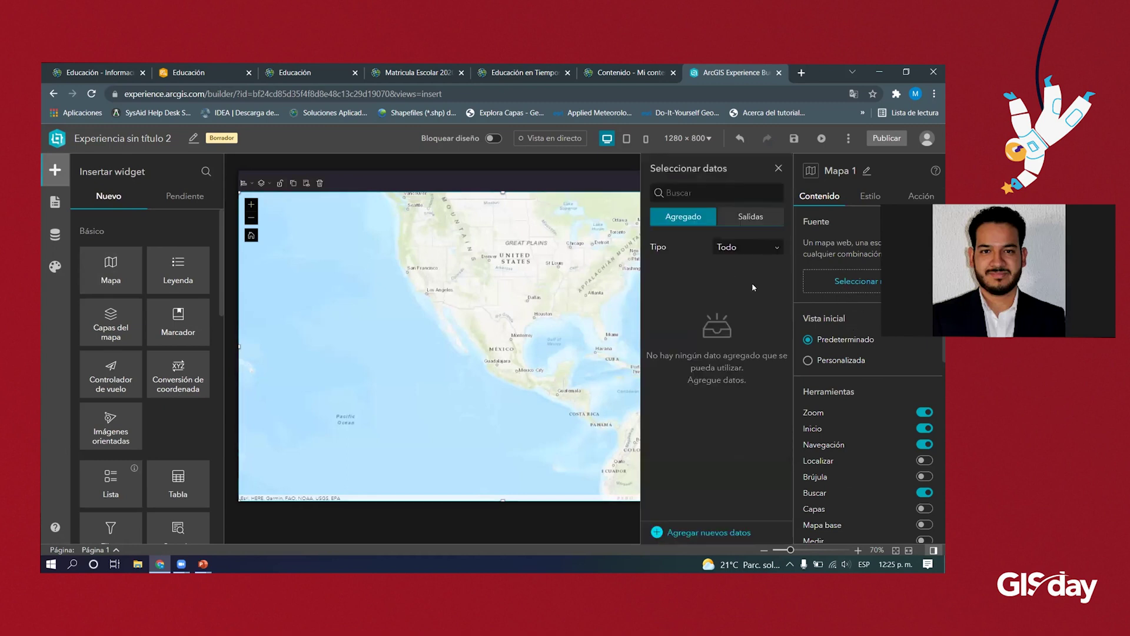
left_click(677, 533)
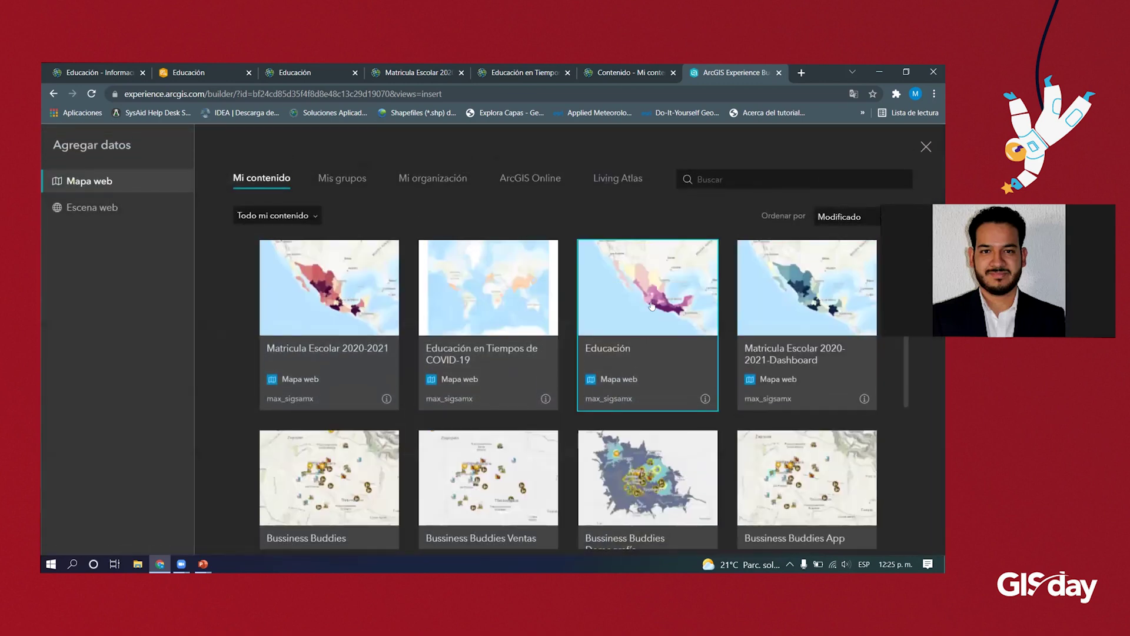
left_click(659, 309)
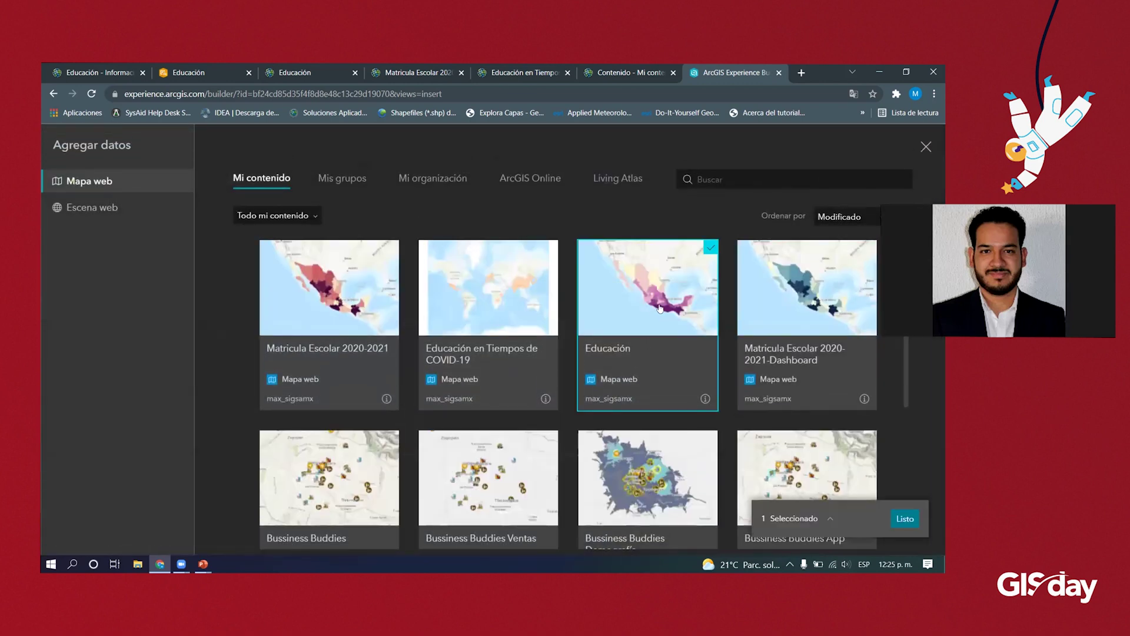
left_click(901, 518)
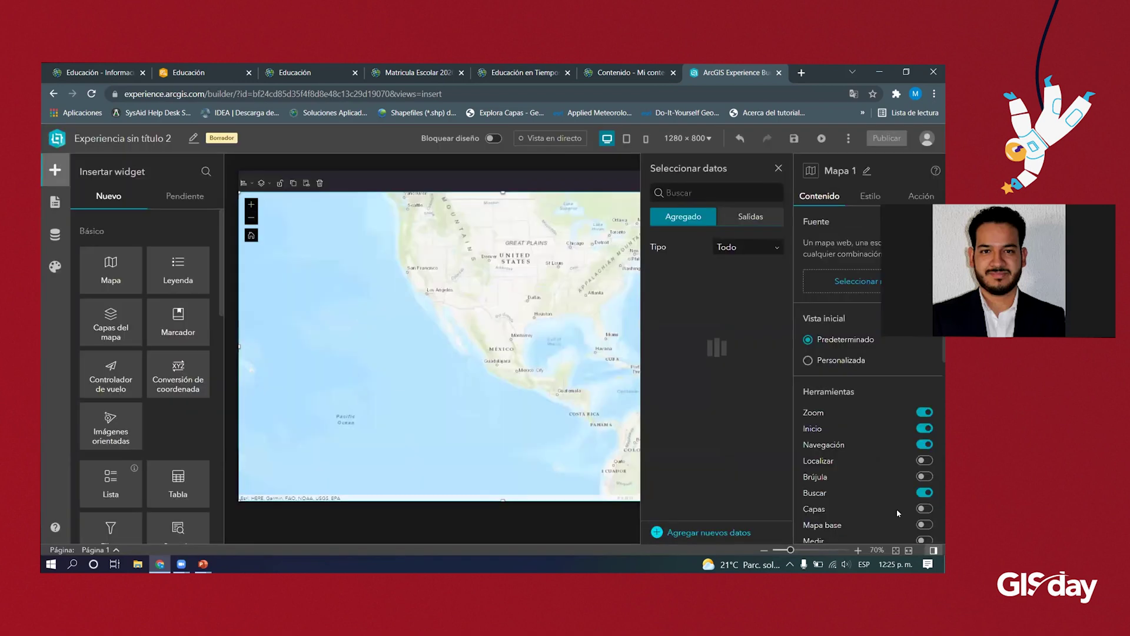
left_click(725, 247)
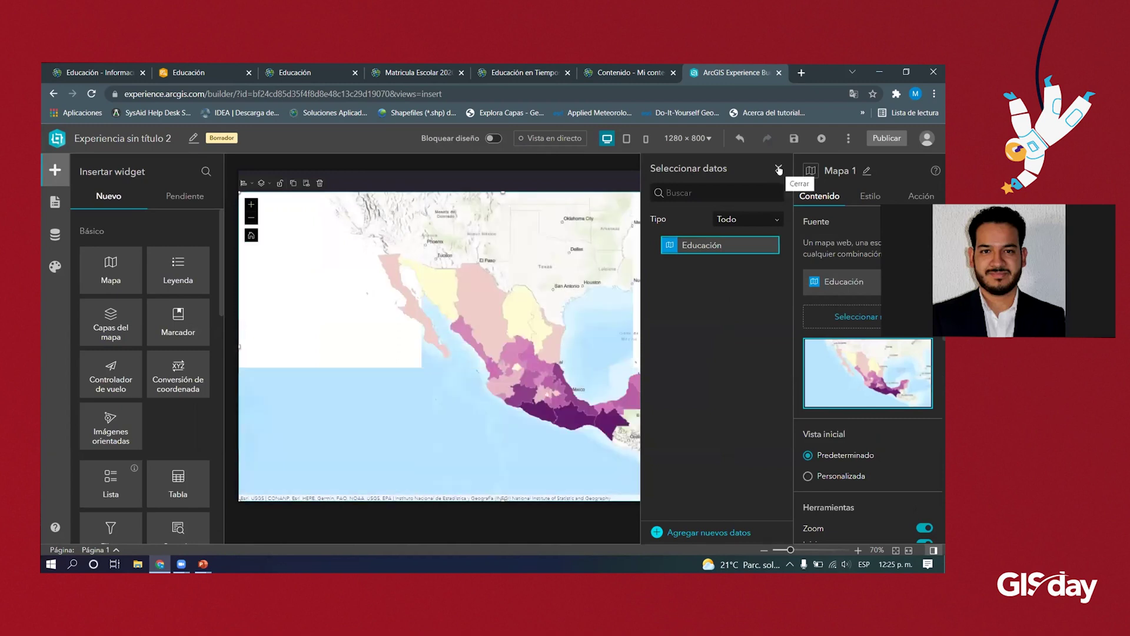
left_click(779, 170)
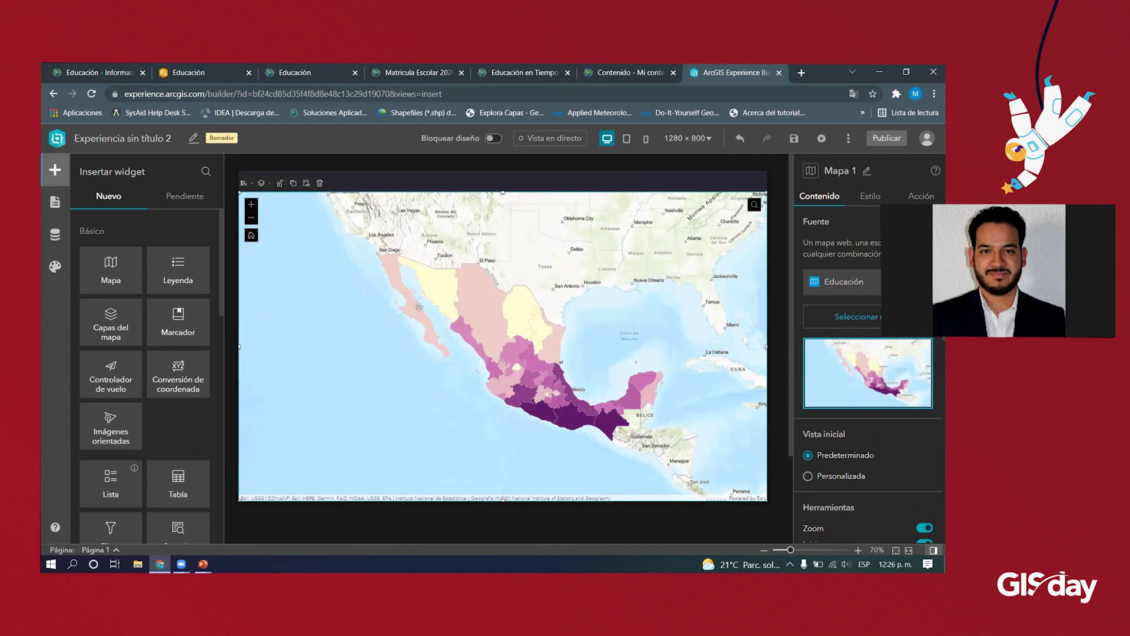
- Place a Leyenda widget over the Pacific area of the map and link it to Mapa 1
left_click_drag(179, 276, 335, 388)
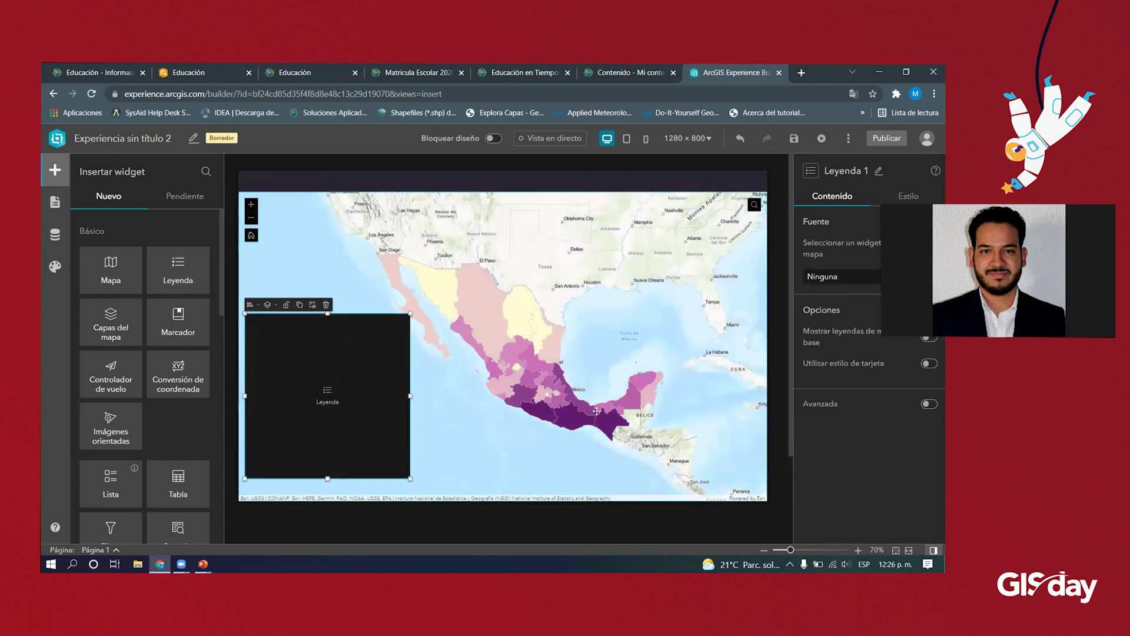
left_click(842, 277)
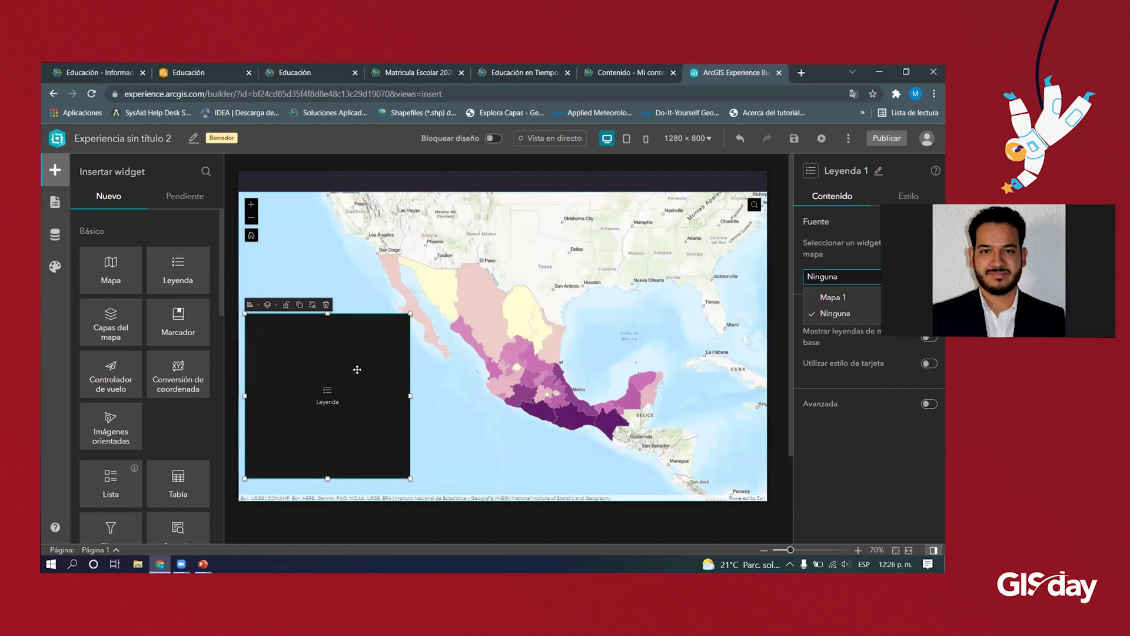
left_click(860, 299)
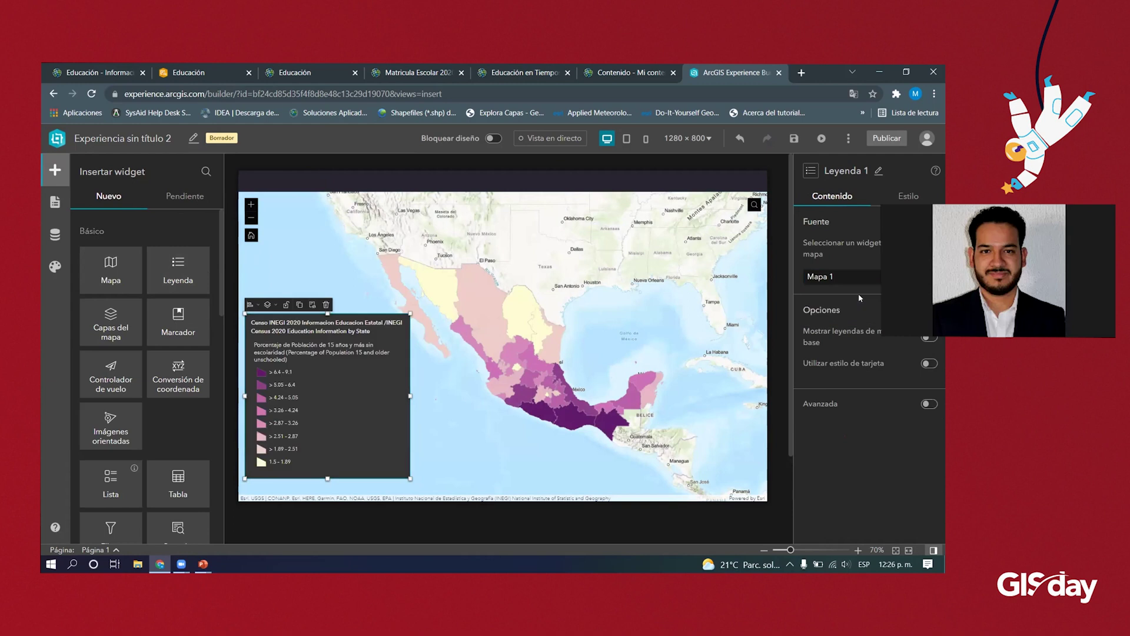
- Enable the legend's advanced options, giving it a dark grey font colour and a transparent background
left_click(929, 403)
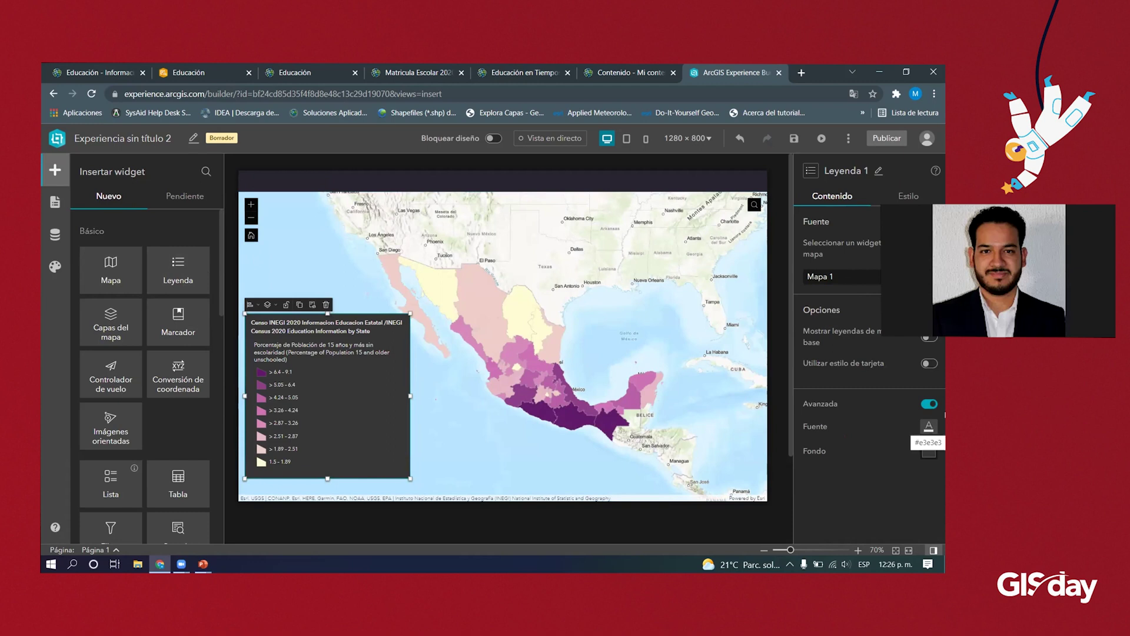
left_click(927, 428)
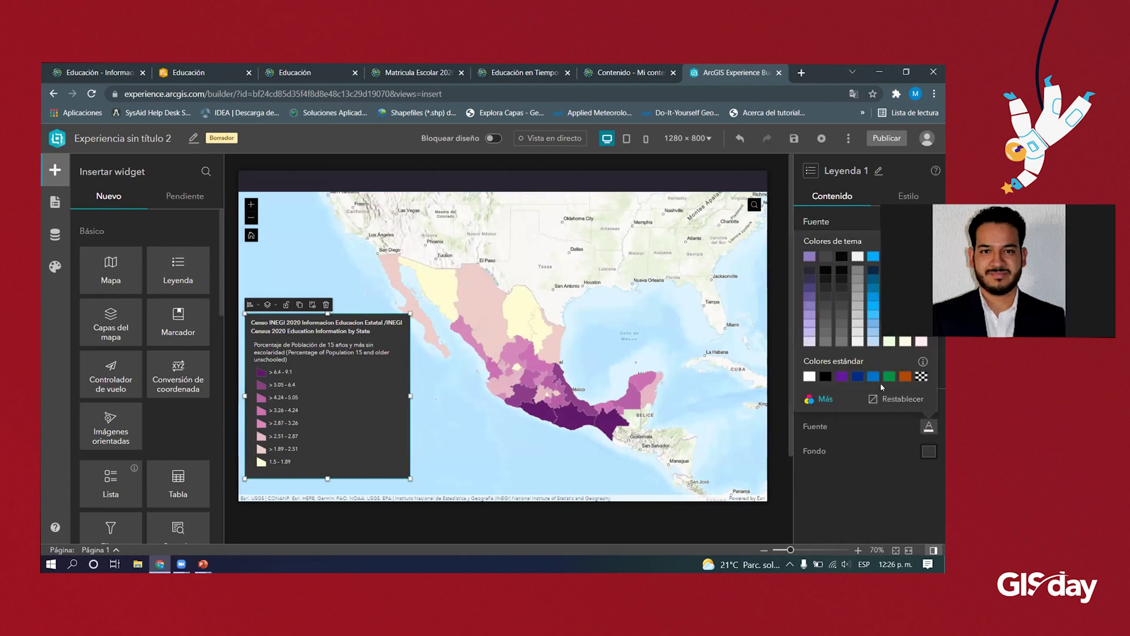
left_click(841, 299)
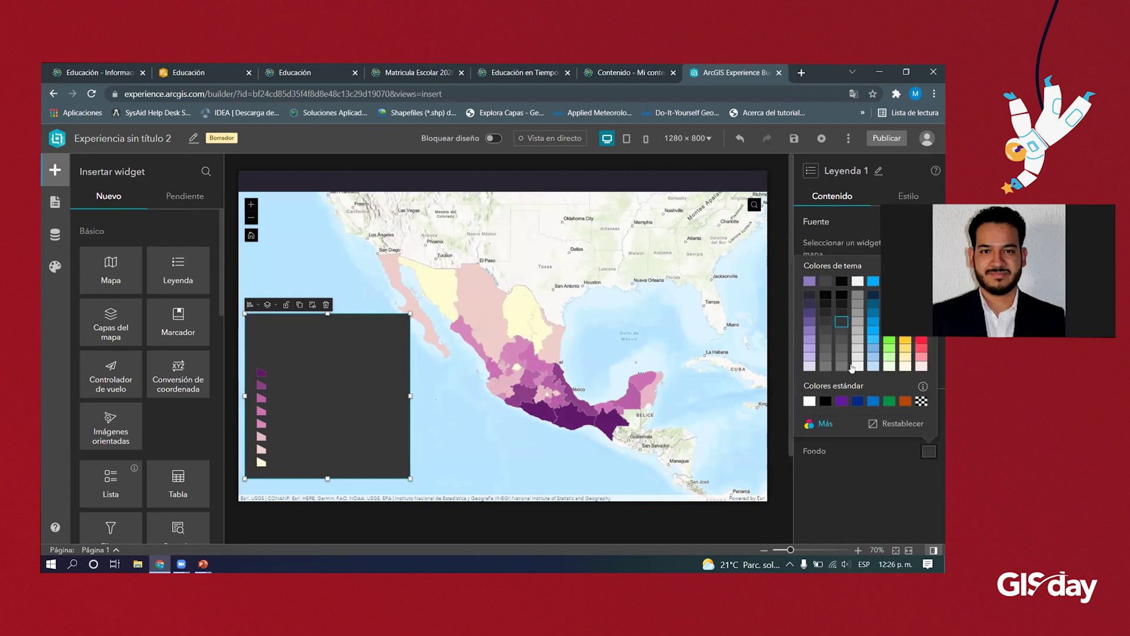
left_click(921, 402)
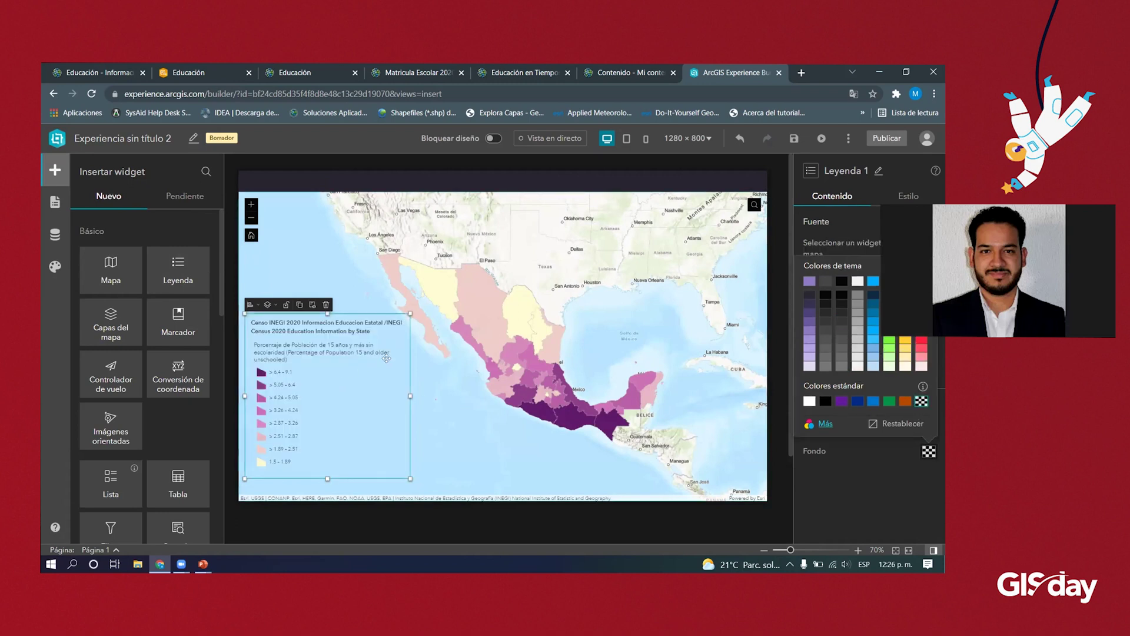
- Narrow the legend, move it slightly up over the ocean, and adjust its height to fit all its classes
left_click_drag(408, 394, 376, 394)
left_click_drag(353, 372, 379, 352)
left_click_drag(312, 434, 310, 446)
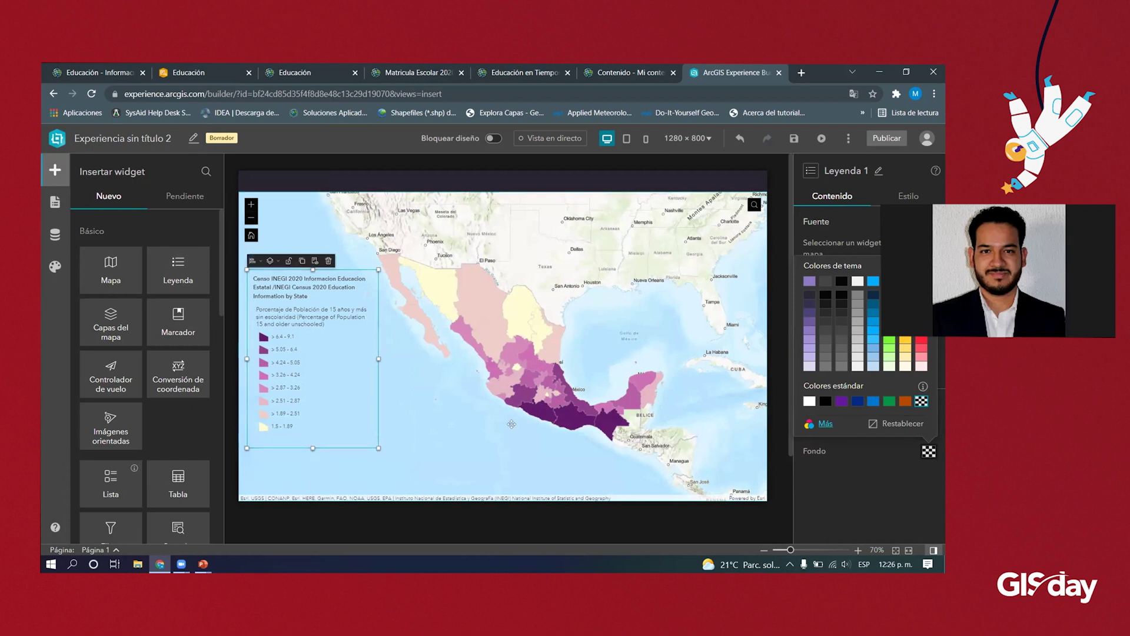
left_click(477, 435)
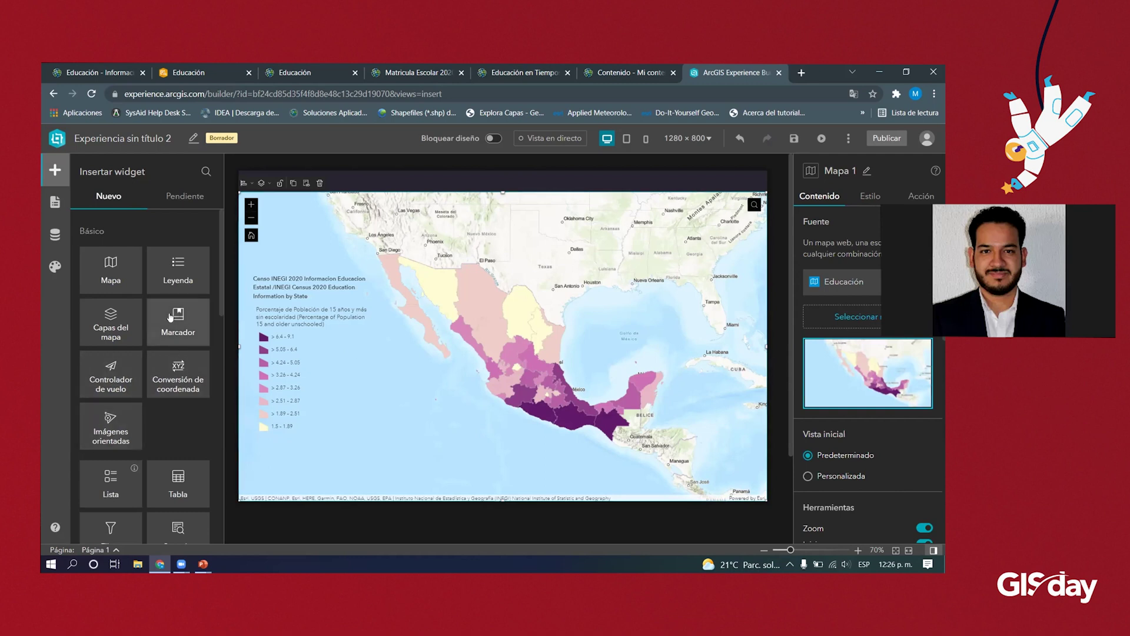
- Place a Marcador widget over the map's northeast, choose the single-image template with text above the picture, and link it to Mapa 1
left_click_drag(170, 320, 649, 274)
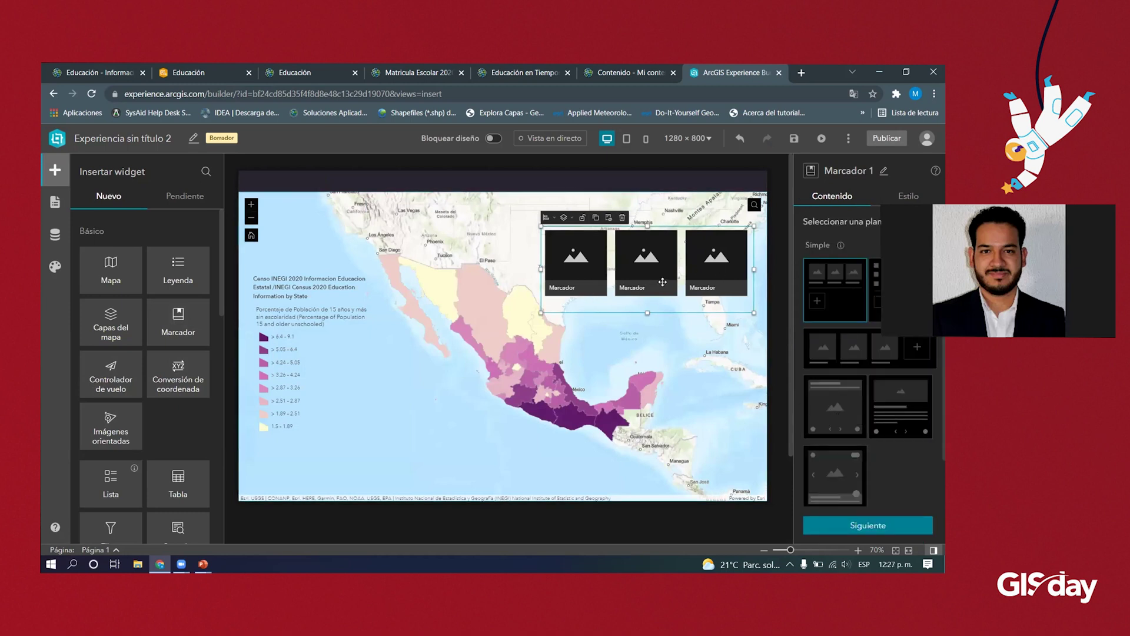
left_click(837, 409)
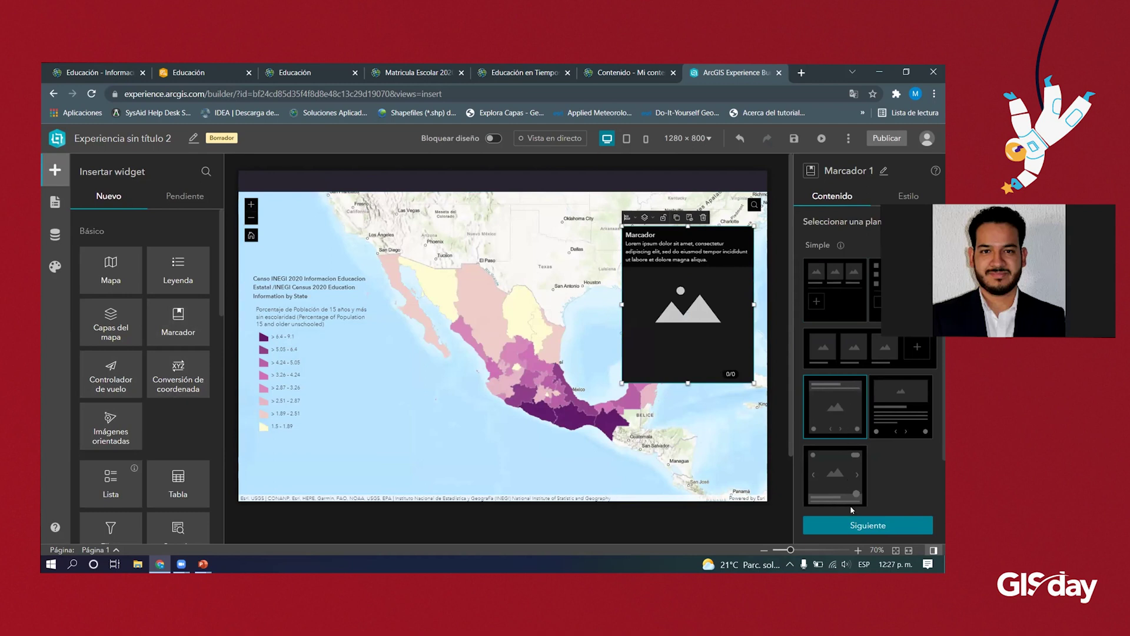
left_click(860, 524)
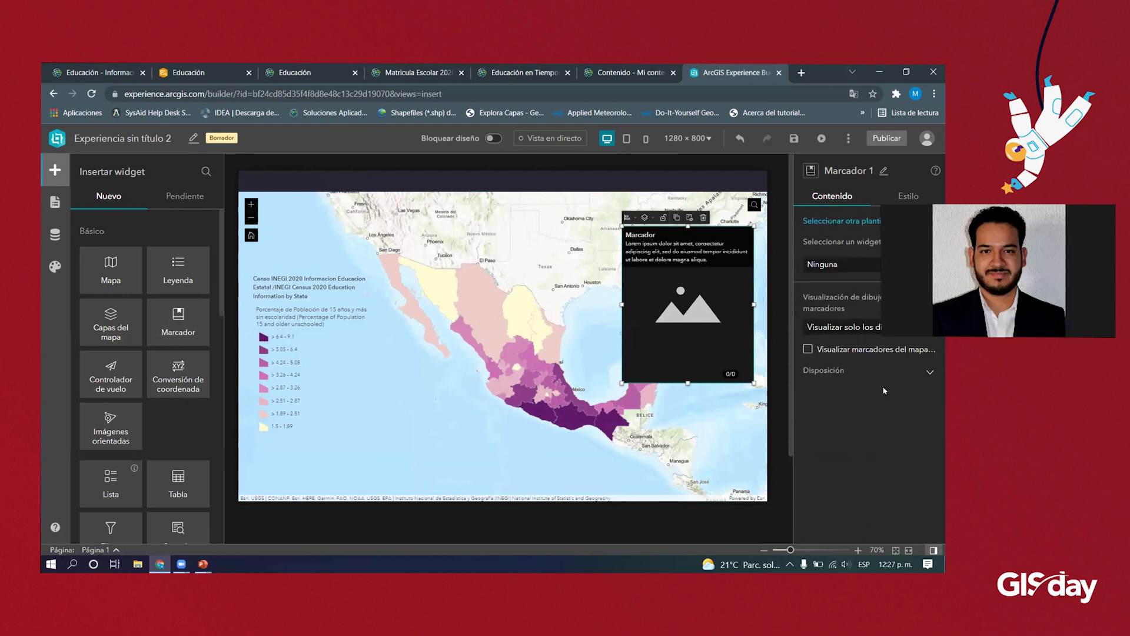
left_click(842, 264)
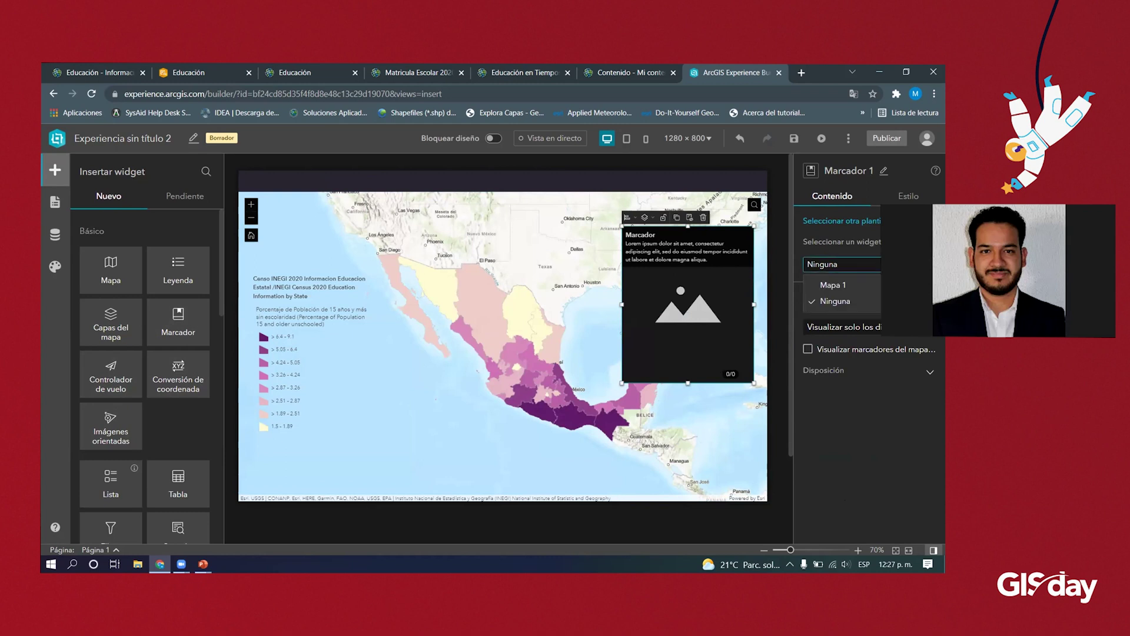
left_click(841, 284)
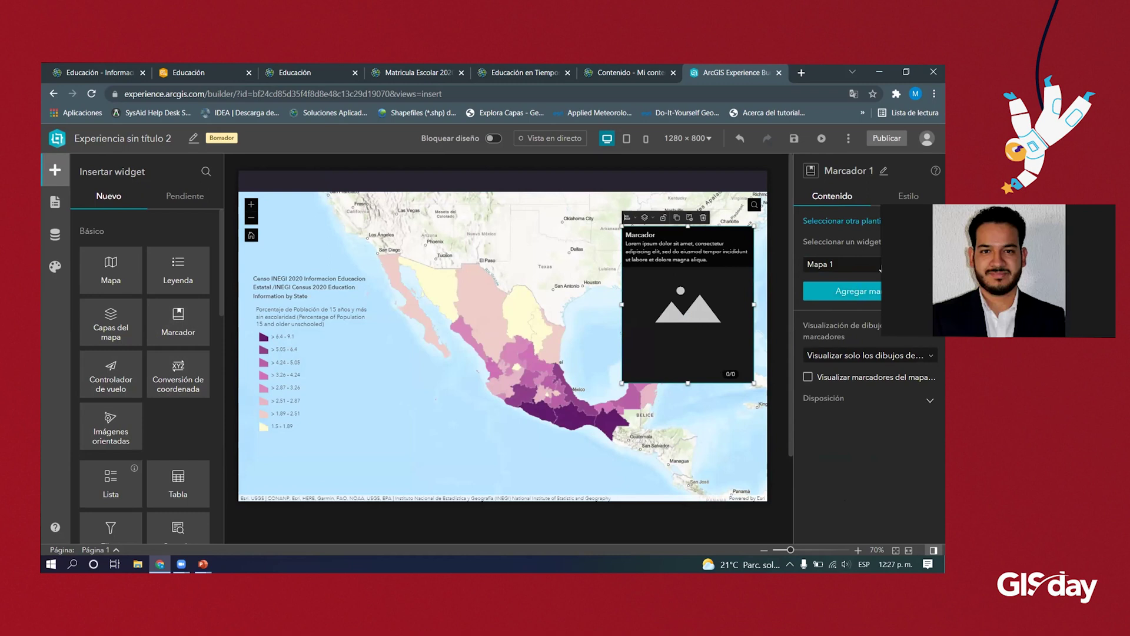
- Add a first bookmark for the current map view and name it "Educacion - CPV INEGI 2020"
left_click(842, 291)
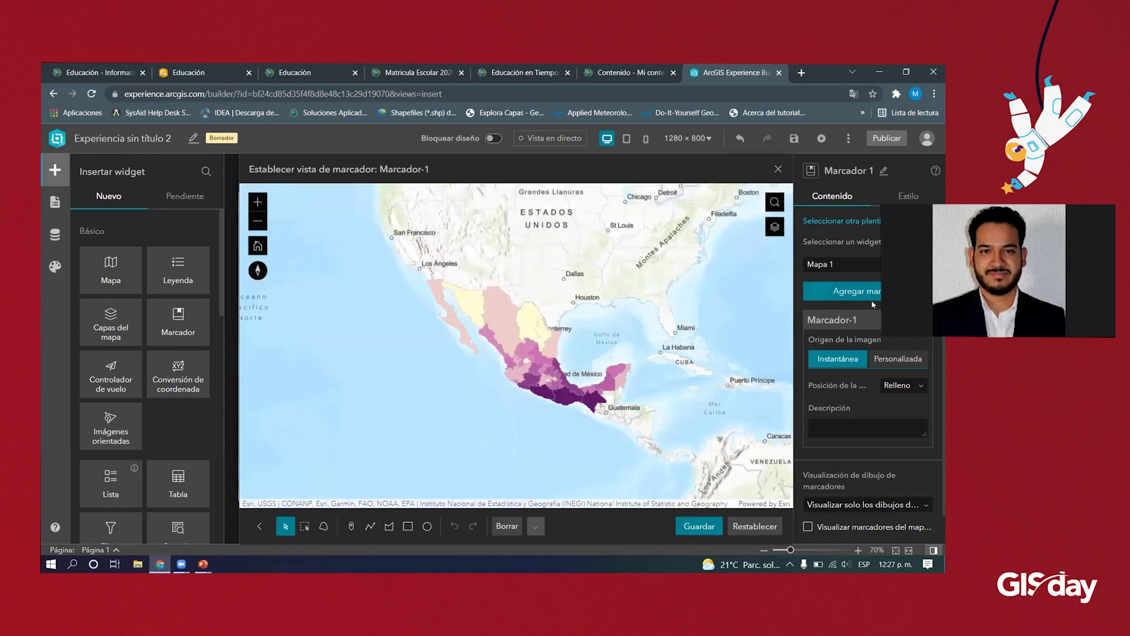
double_click(811, 320)
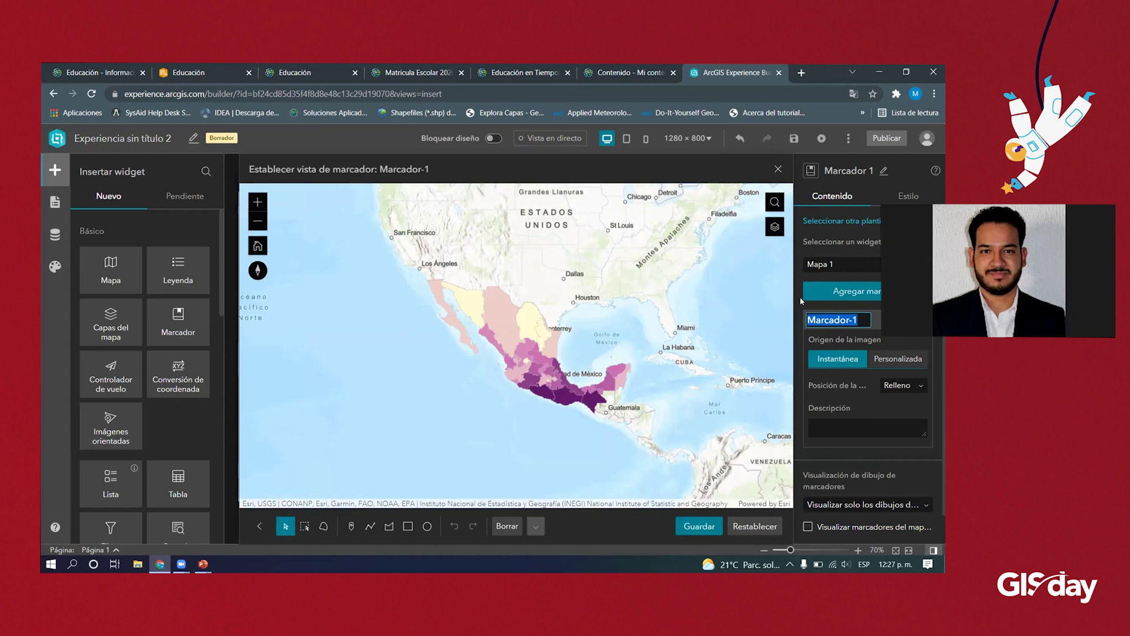
type("Educacio")
type("n - C")
type("PV")
type(" INEGI")
type(" 2020")
- Switch the bookmark map from the Censo INEGI 2020 layer to the 2015 layer of illiterate population versus low-income workers
left_click(771, 228)
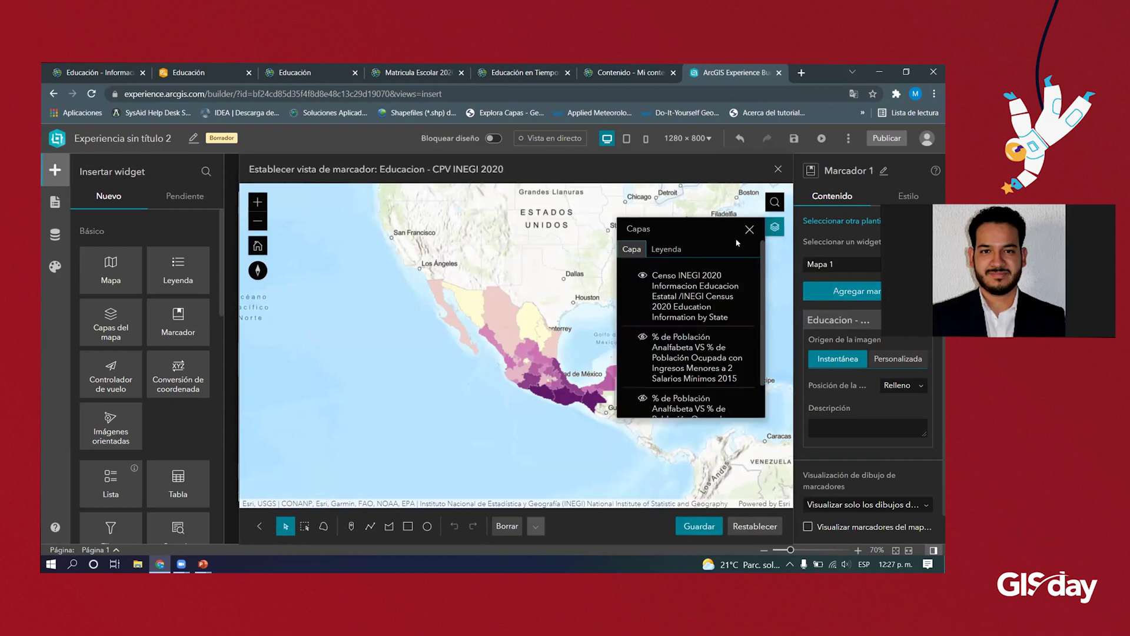
left_click(667, 292)
left_click(675, 352)
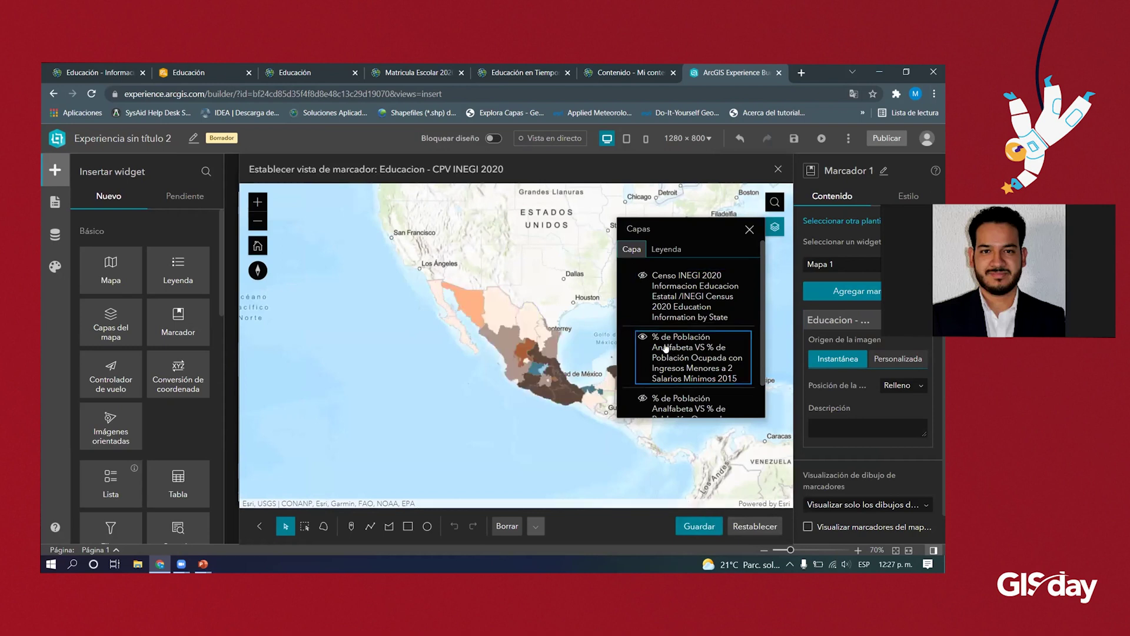
- Add a second bookmark named "% Población Analfabeta VS % Población Económicamente Ocupada con Ingresos Menores a 2 Salarios Mínimos"
left_click(876, 298)
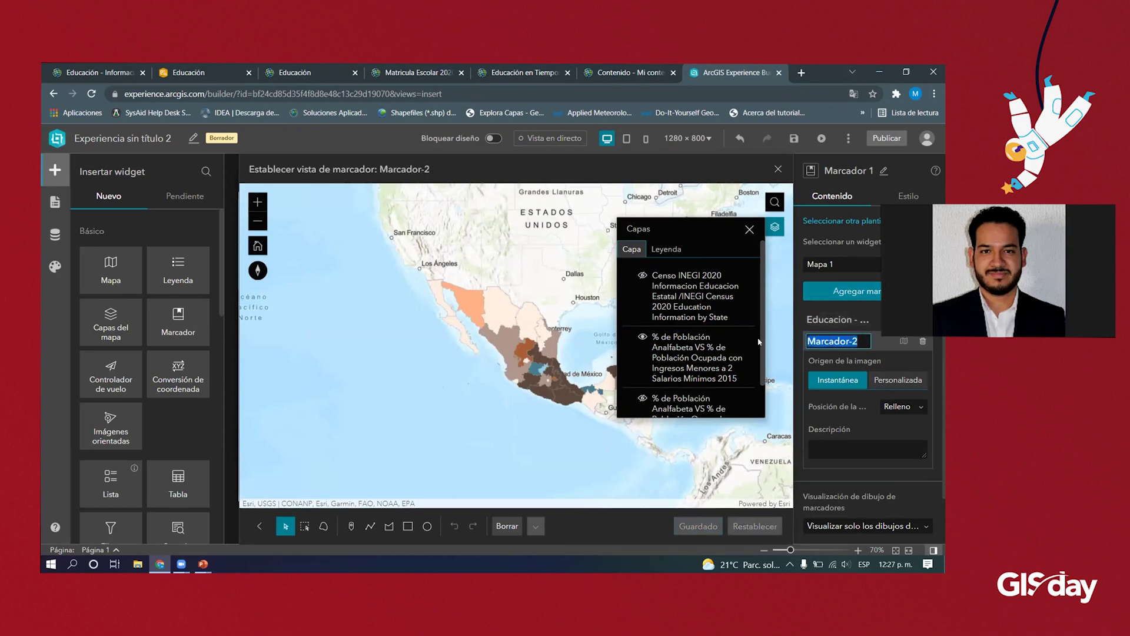
type("%")
type(" Poblaci")
type("ón ANal")
type("fabeta")
key("BackSpace")
key("BackSpace")
key("BackSpace")
key("BackSpace")
key("BackSpace")
key("BackSpace")
key("BackSpace")
key("BackSpace")
key("BackSpace")
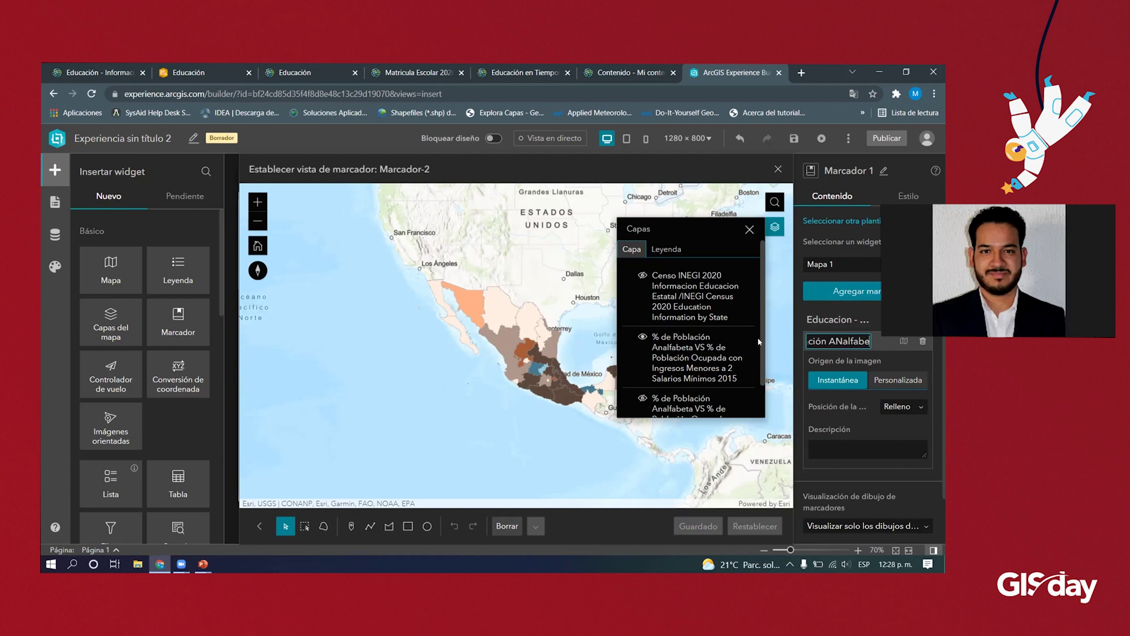
type("nalfabeta")
type("cad")
key("BackSpace")
key("BackSpace")
key("BackSpace")
key("BackSpace")
type("n Ingren")
key("BackSpace")
type("sos Menores a 2 Salarios Minimos")
key("Return")
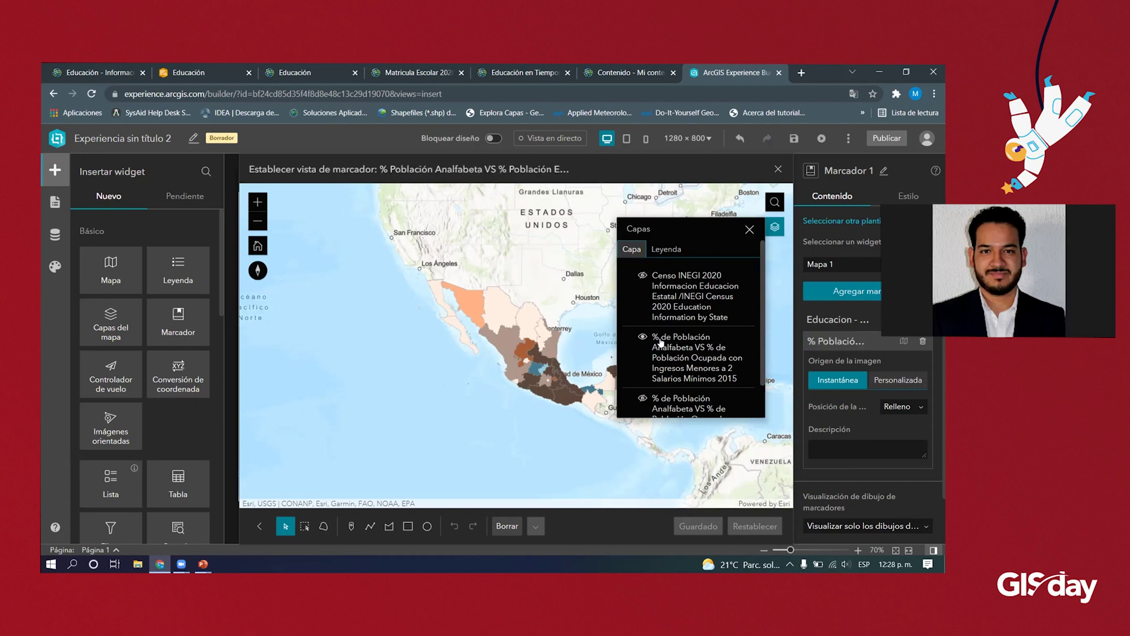
- Display the 2020 illiteracy and low-income layer and add a third bookmark with the second one's name plus "2020"
left_click(668, 365)
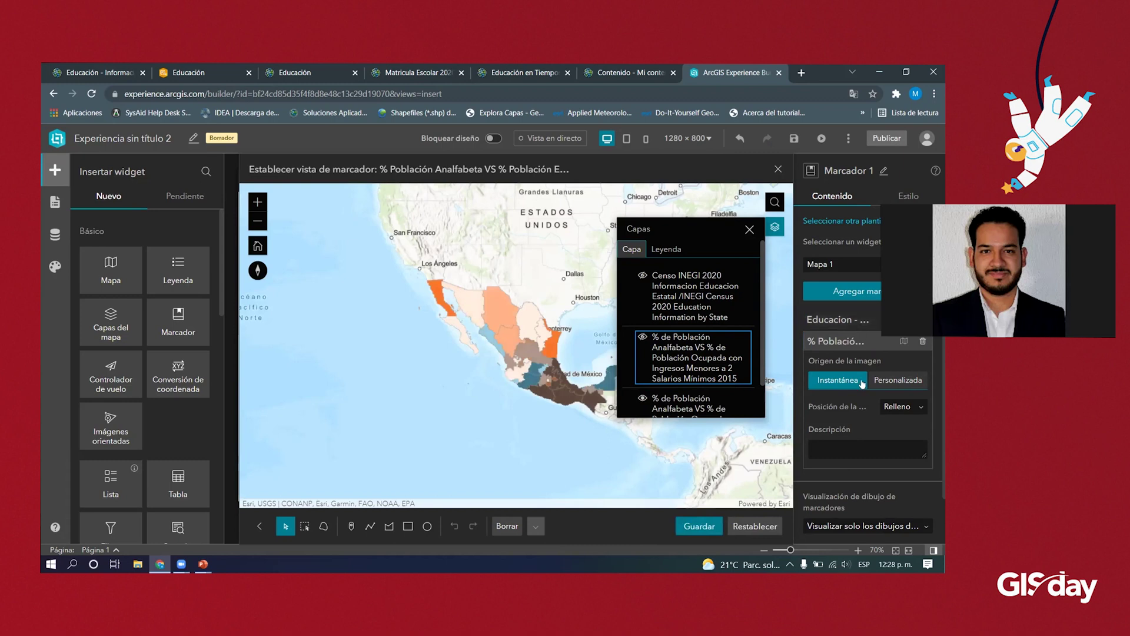
left_click(865, 292)
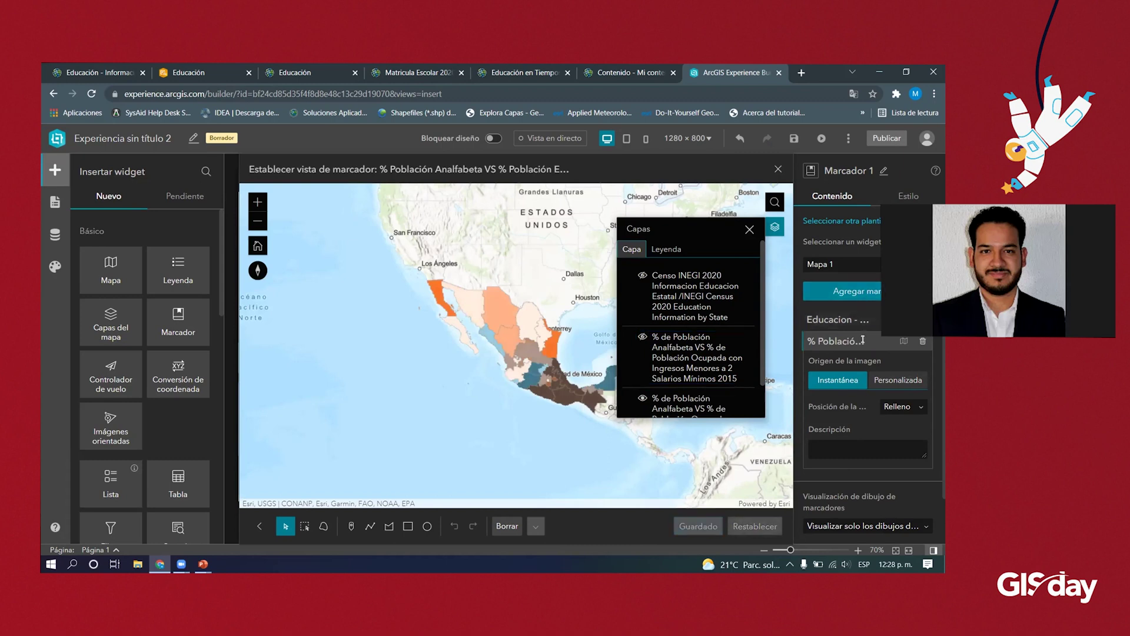
double_click(834, 338)
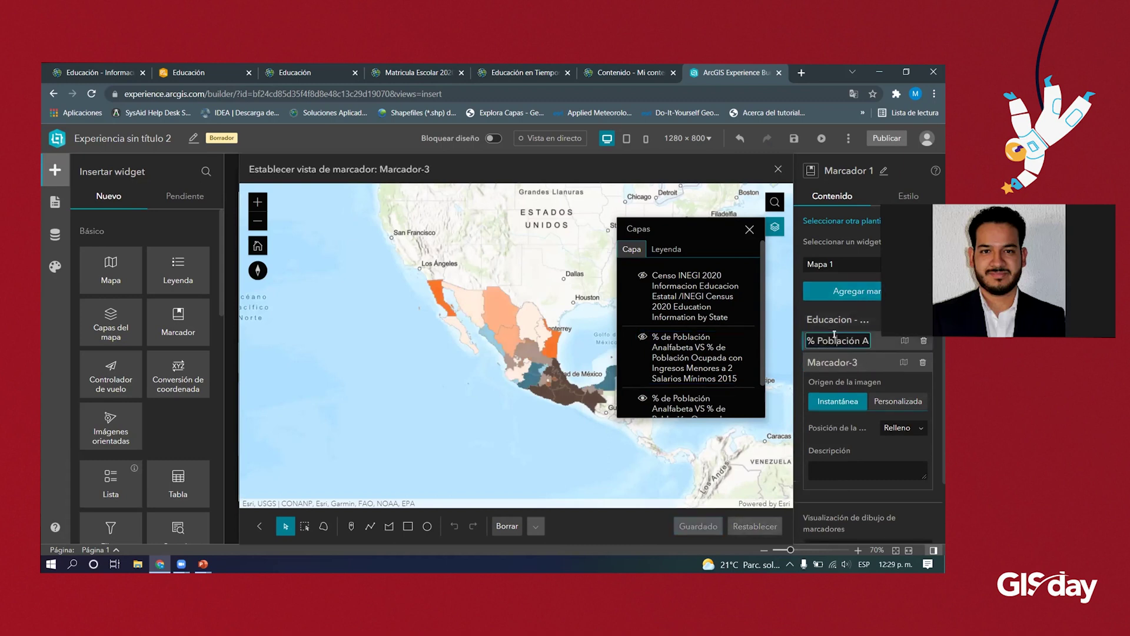
triple_click(834, 338)
double_click(836, 362)
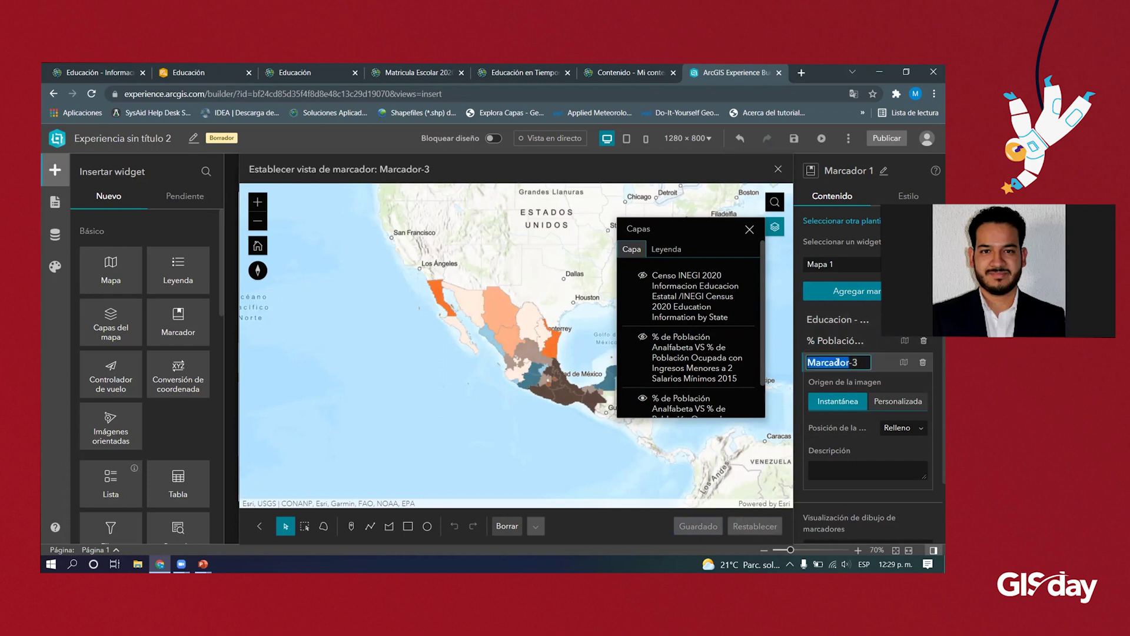
key("ctrl+v")
key("BackSpace")
key("BackSpace")
type("s 2020")
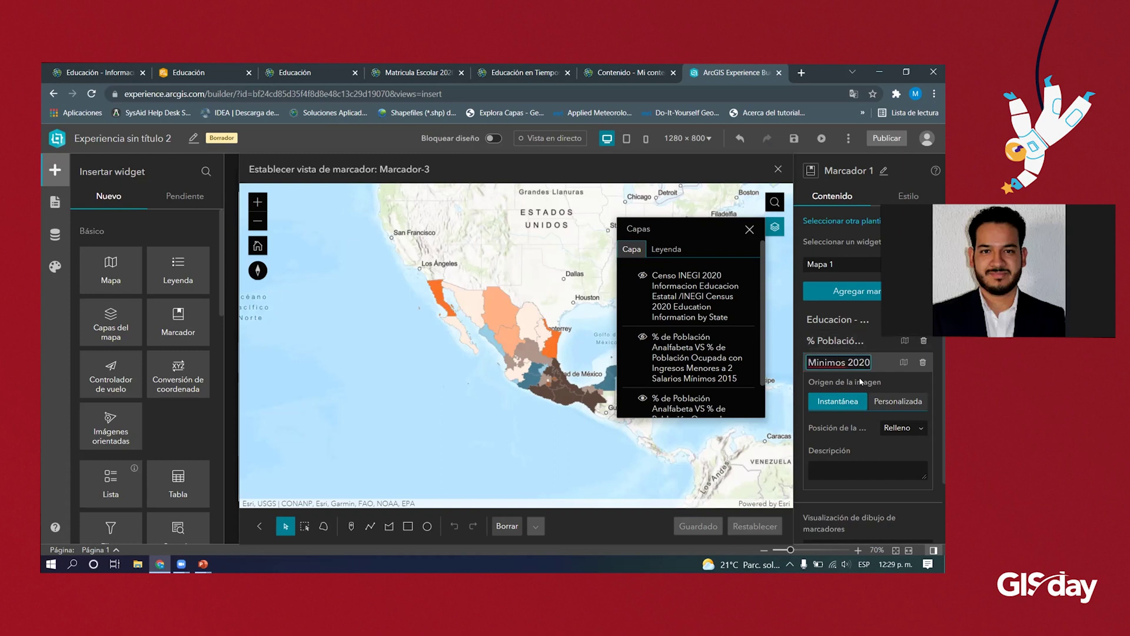
- Append "2015" to the second bookmark's name
left_click(857, 342)
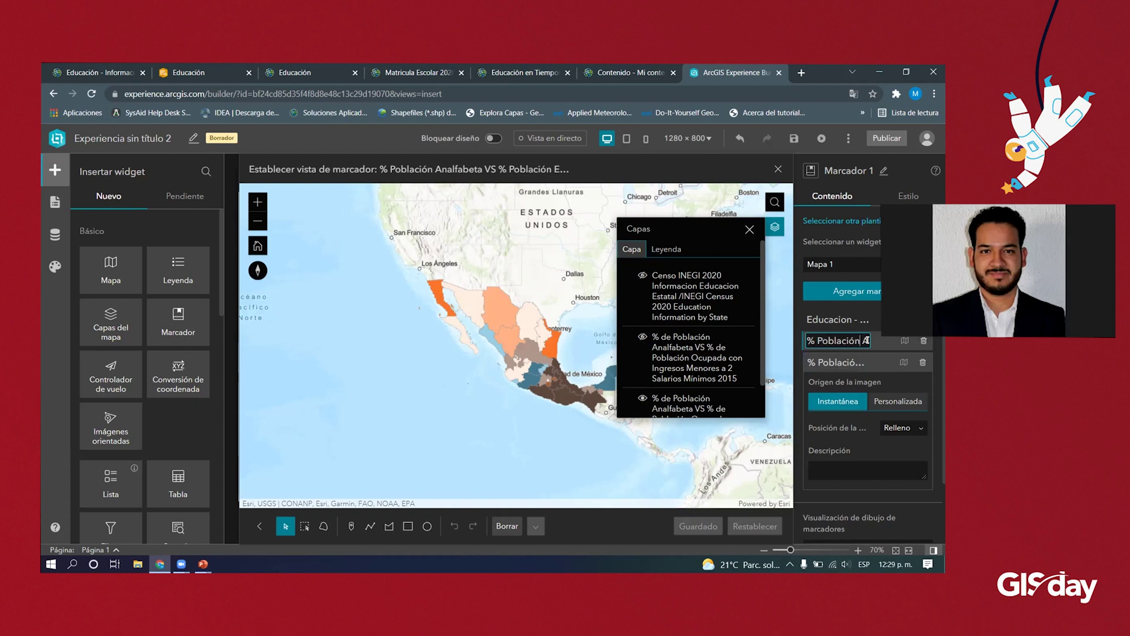
key("End")
type("2015")
left_click(818, 341)
left_click(830, 358)
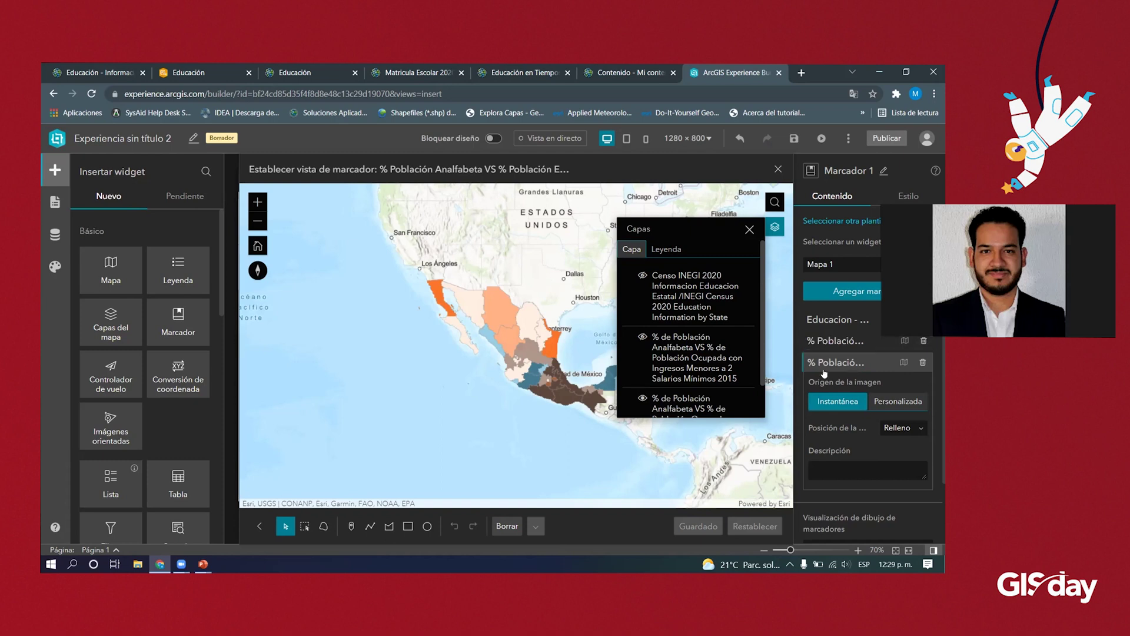
- Check the third bookmark's name, and close the layer list and the bookmark view editor
left_click(827, 363)
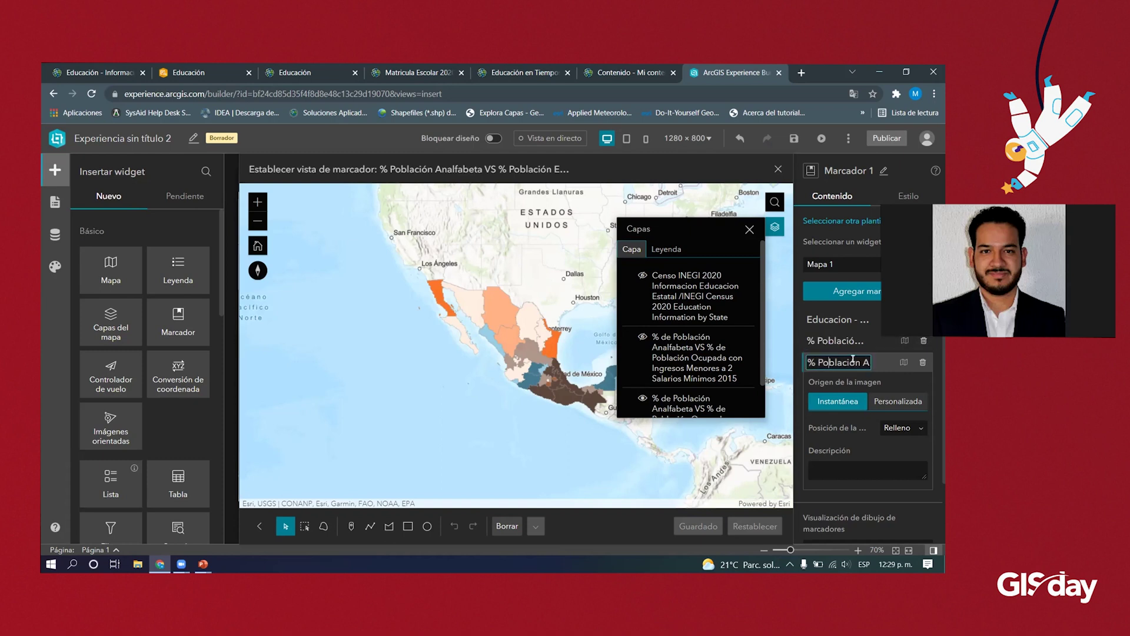
key("End")
left_click(818, 362)
type("+")
key("BackSpace")
left_click(775, 226)
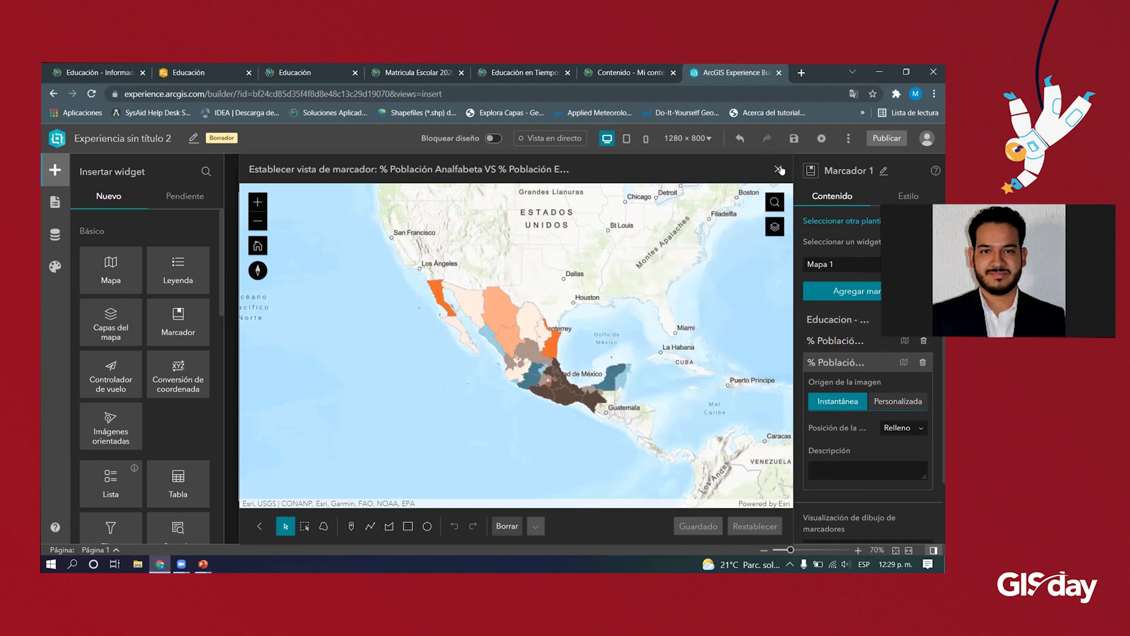
left_click(780, 170)
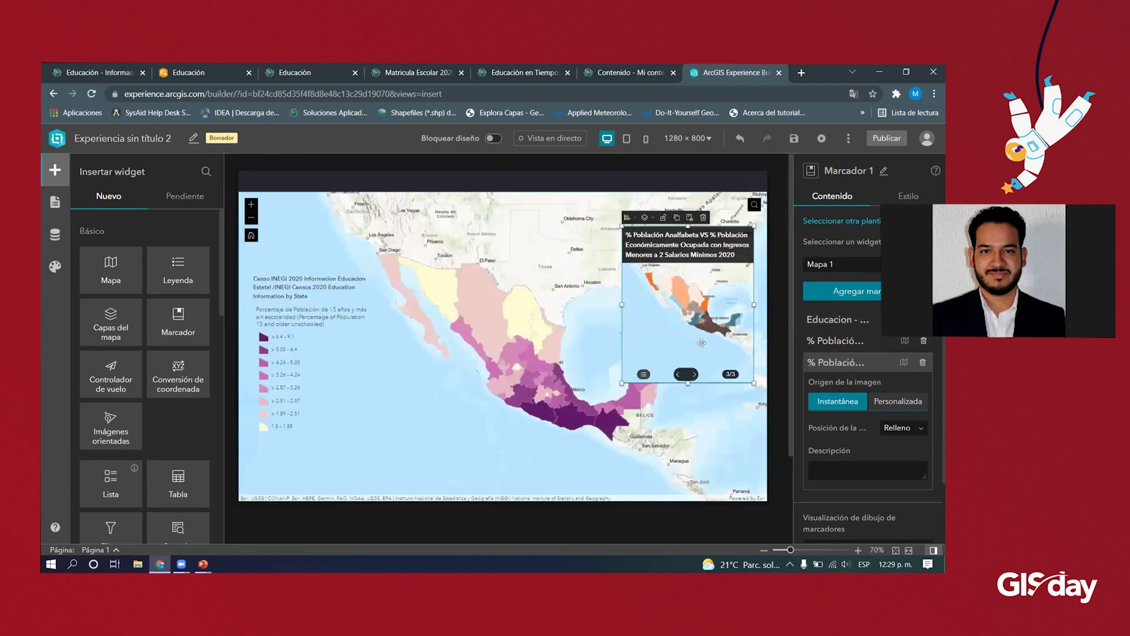
- Shorten the bookmark widget and move it up to the map's upper edge, beside the search tool
left_click_drag(712, 392, 710, 333)
left_click_drag(715, 263, 708, 241)
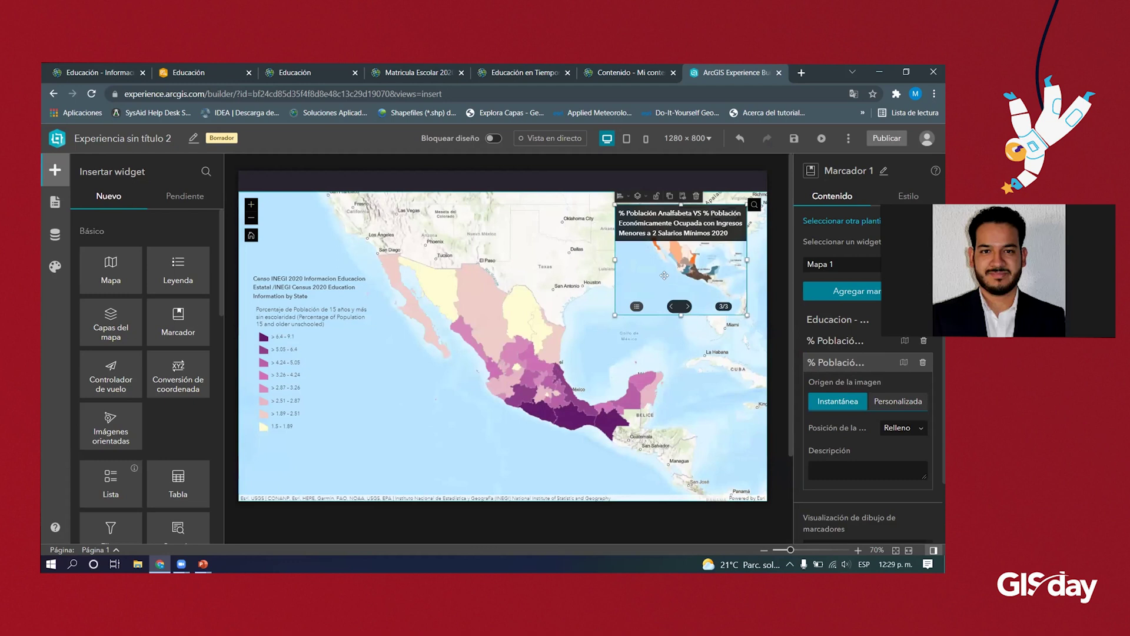
- Test the three bookmarks in live view, checking how the map and legend respond to each, and return to editing
left_click(562, 140)
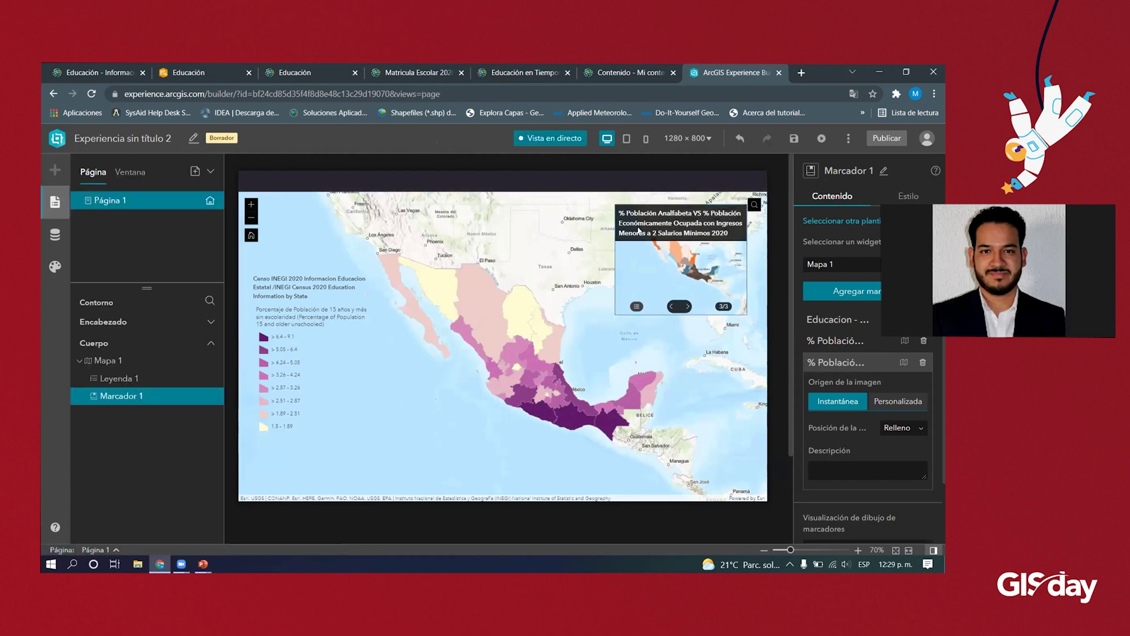
left_click(670, 307)
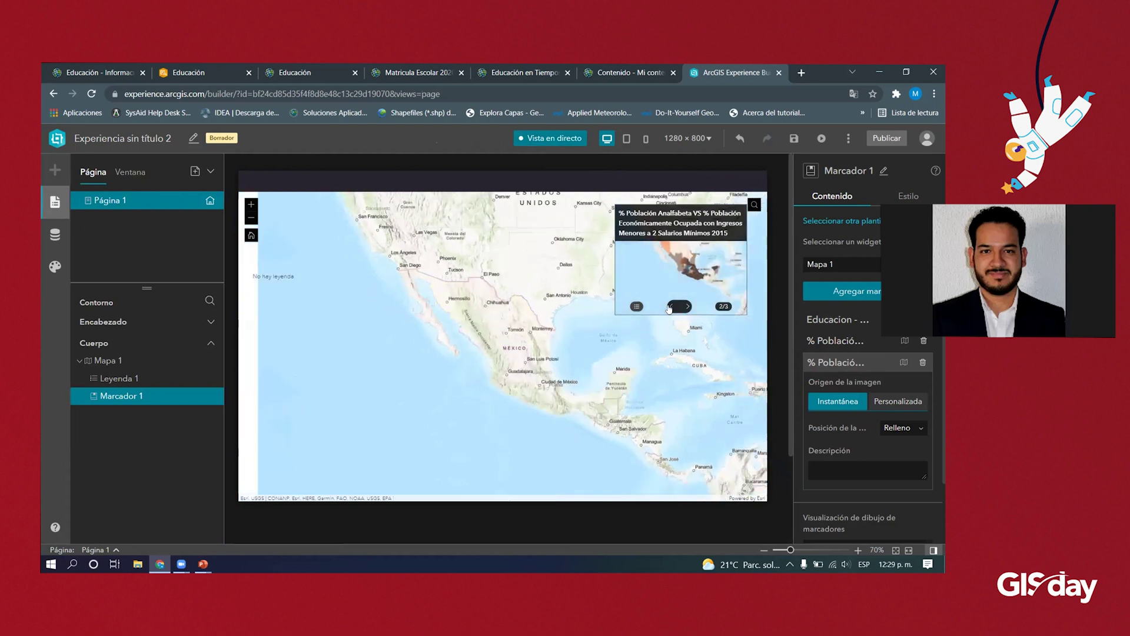
left_click(670, 307)
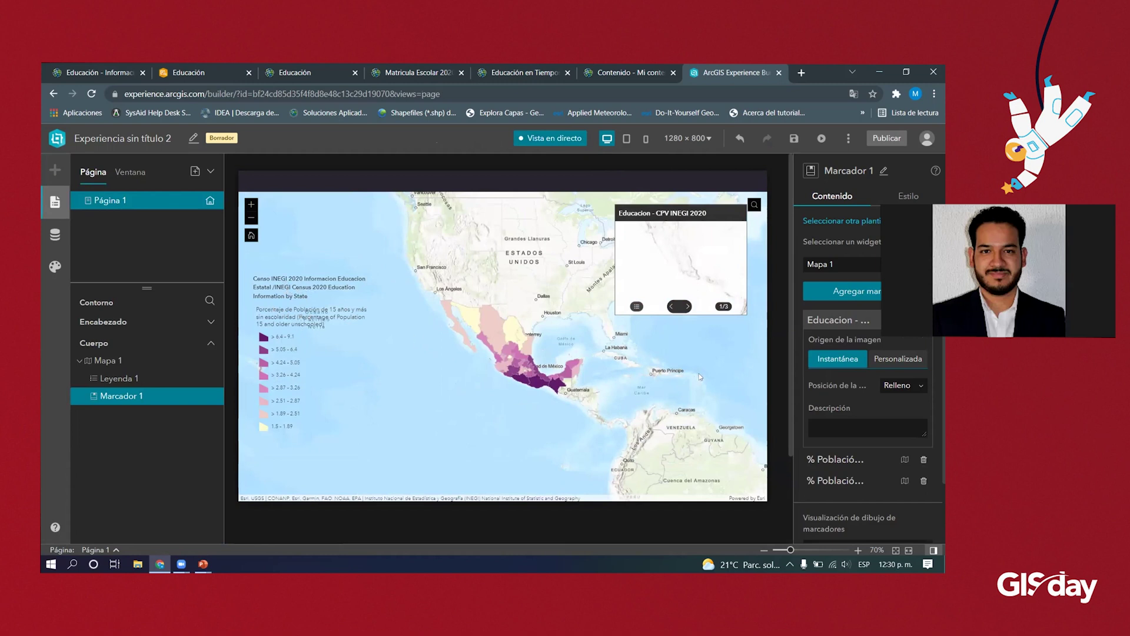
left_click(690, 309)
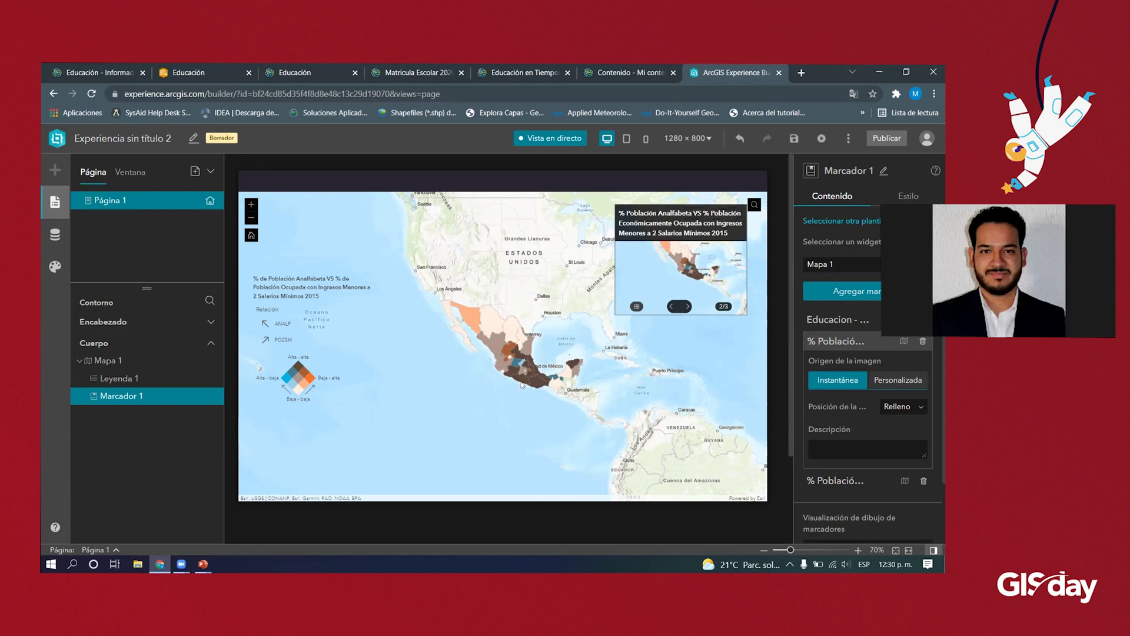
left_click(687, 306)
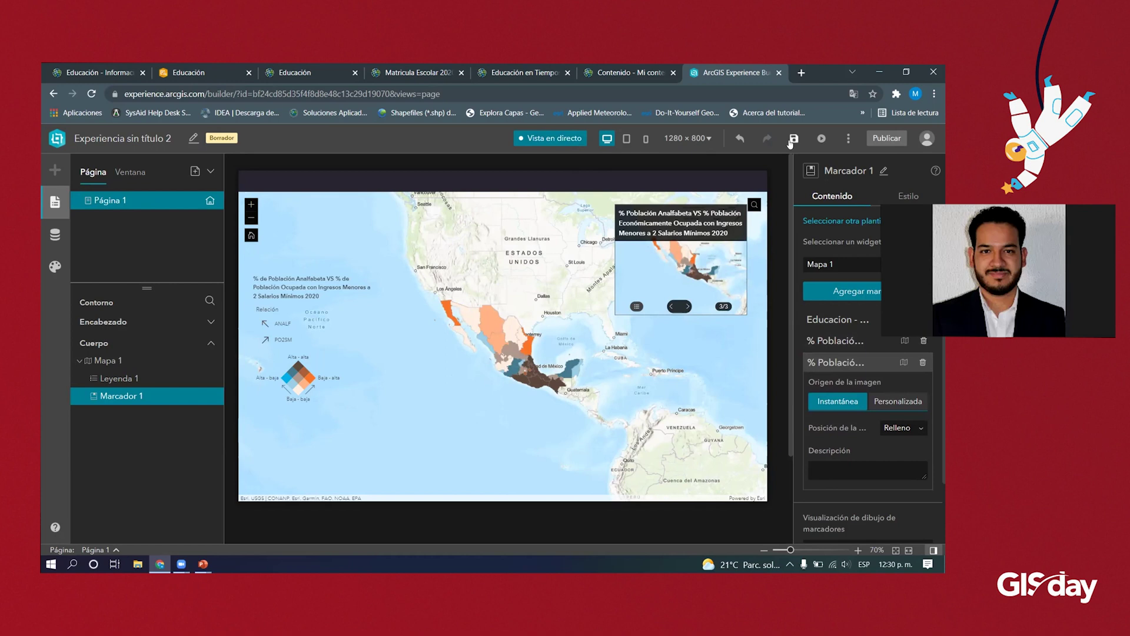
left_click(567, 140)
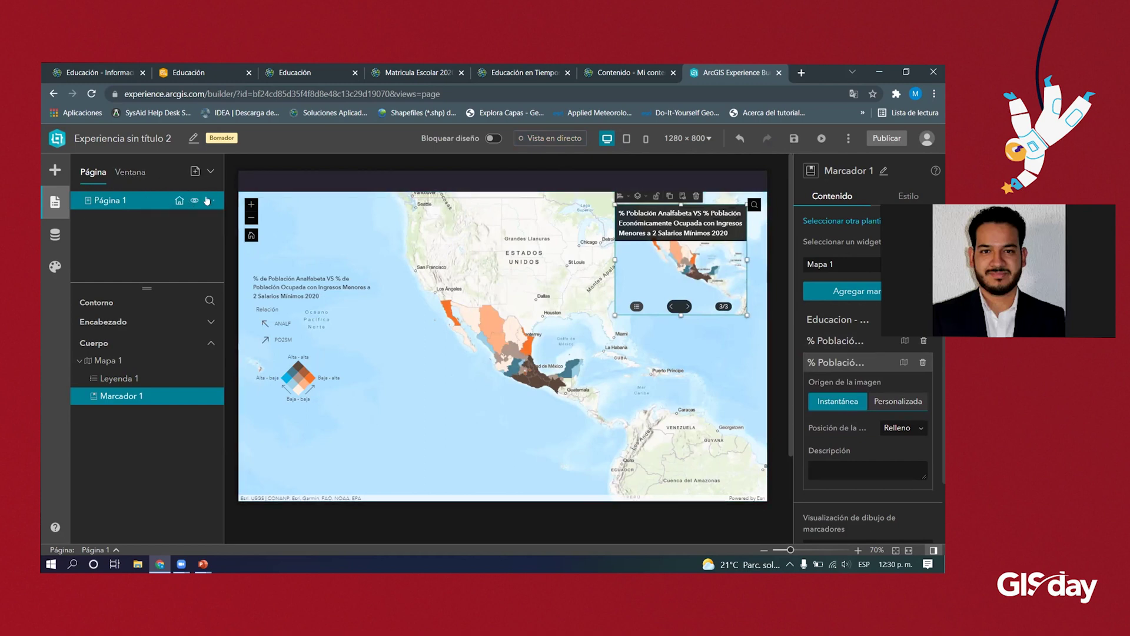
- Add a page from the Pantalla completa en blanco template and consult the Matricula Escolar 2020-2021 web map
left_click(195, 171)
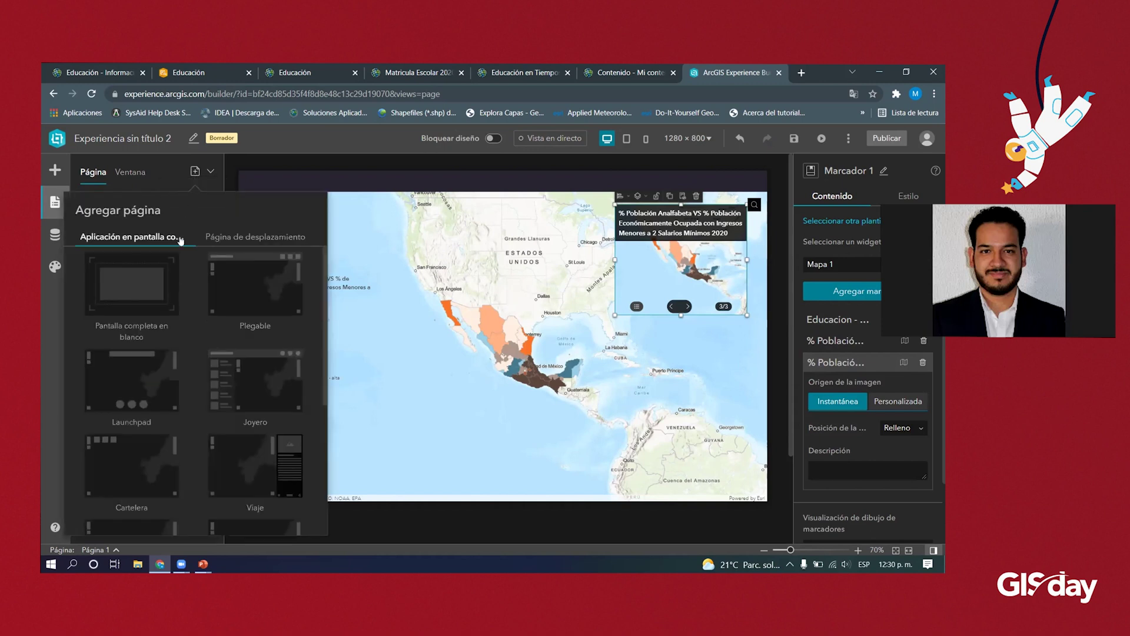
left_click(144, 293)
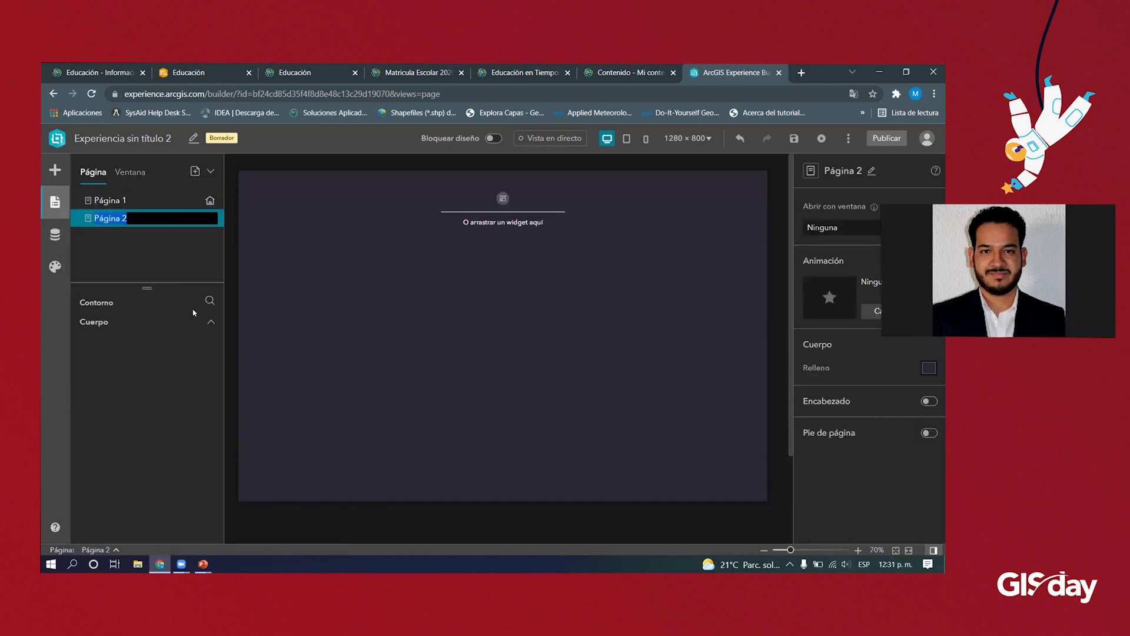
left_click(419, 73)
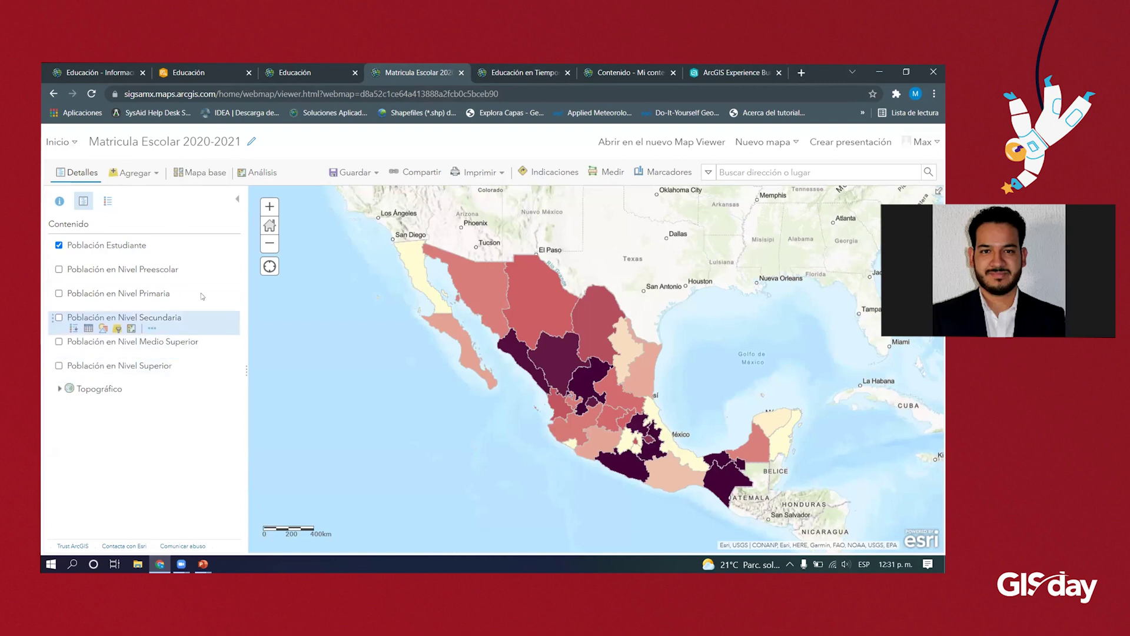
left_click(705, 74)
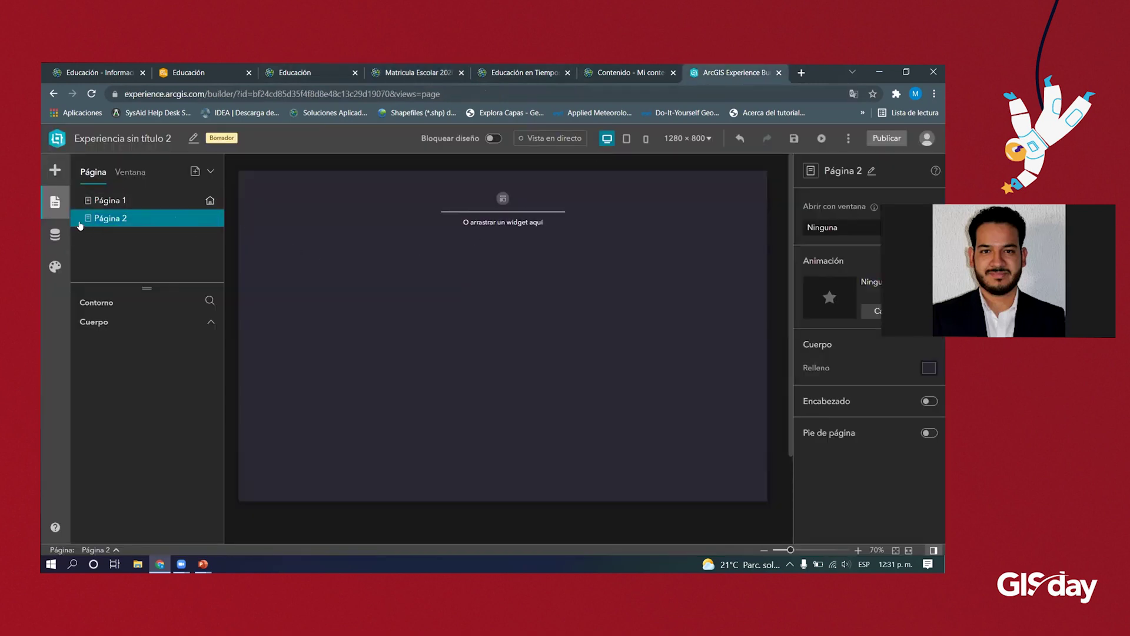
- Place a Mapa widget on Página 2 and enable the page header
left_click(55, 170)
left_click_drag(110, 269, 457, 325)
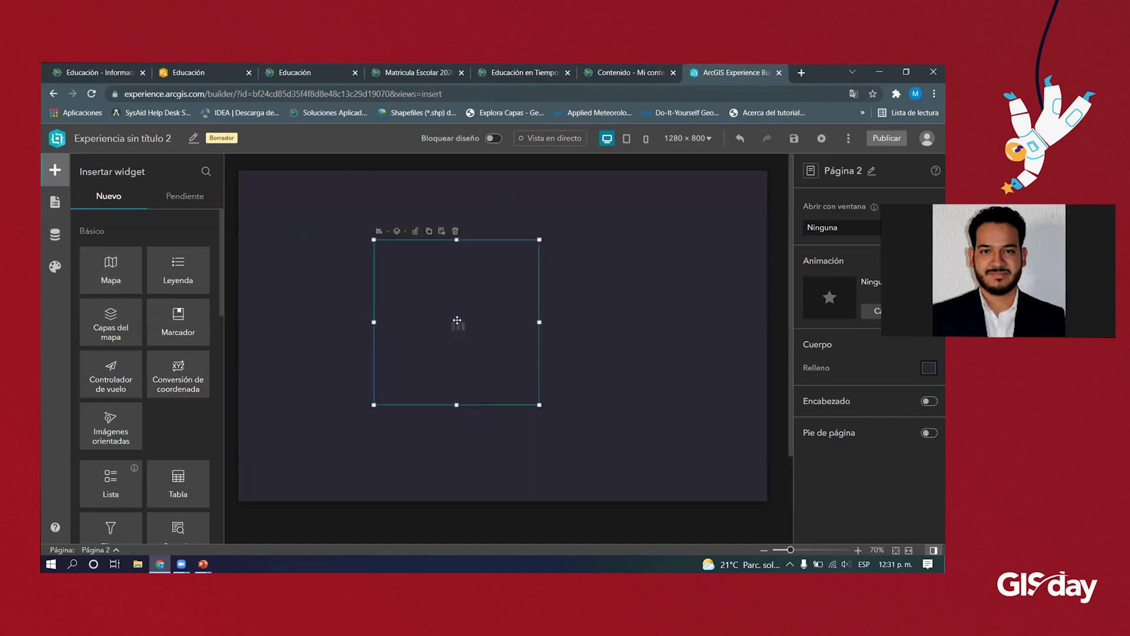
left_click(552, 183)
left_click(928, 402)
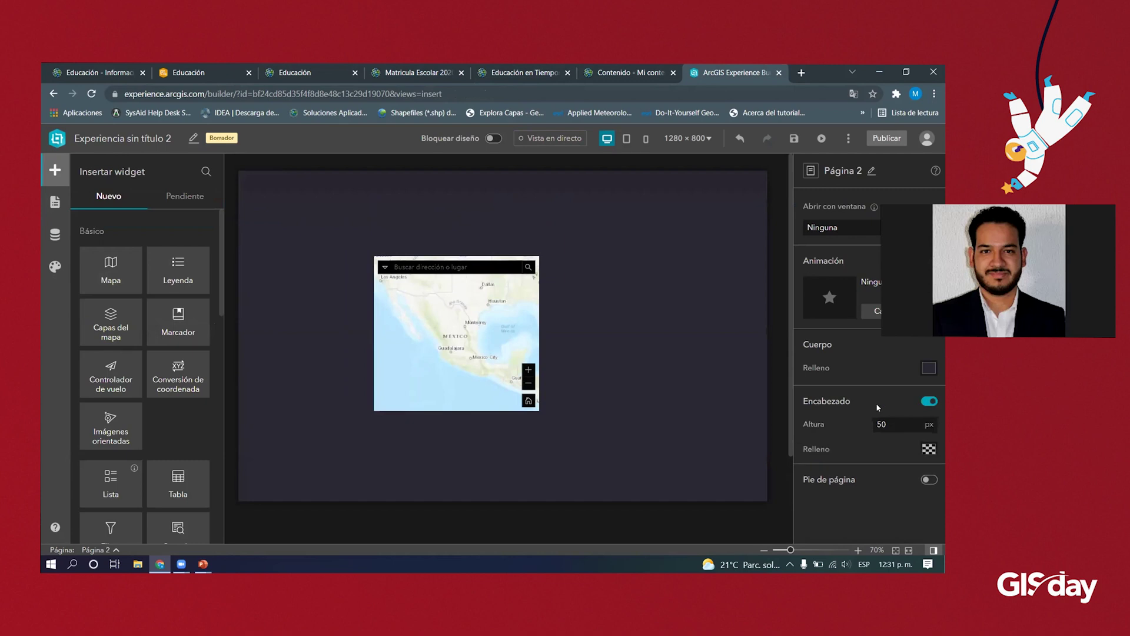
- Stretch the new map widget on Página 2 to full size
left_click(380, 260)
left_click(380, 249)
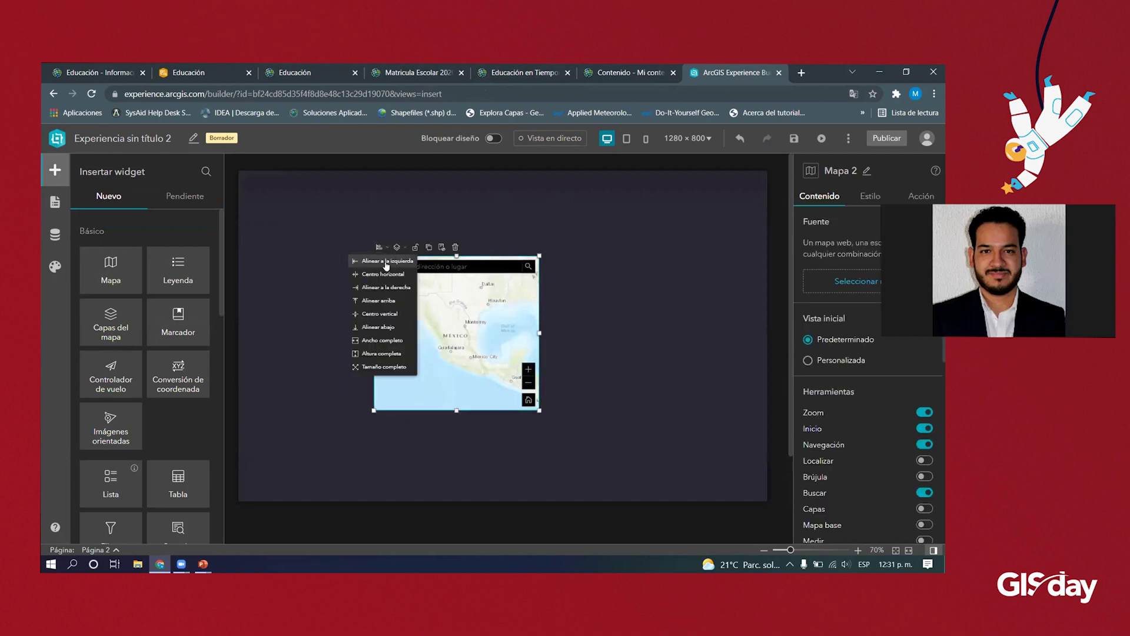
left_click(392, 368)
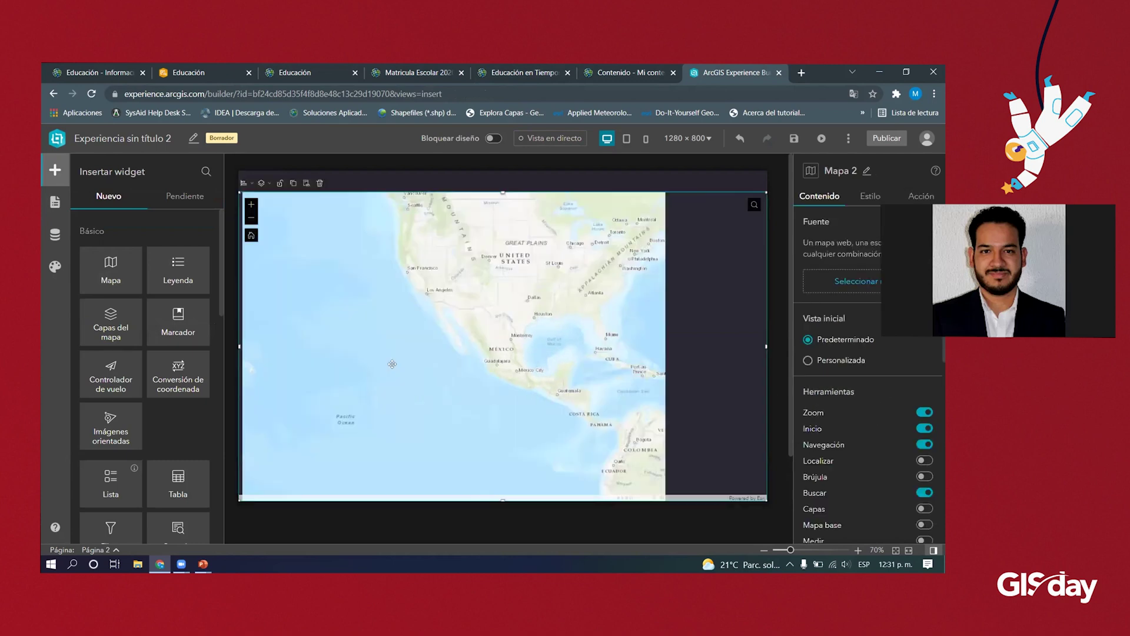
- Add the Matricula Escolar 2020-2021 web map to the app's data and set it as the source of Mapa 2
left_click(875, 288)
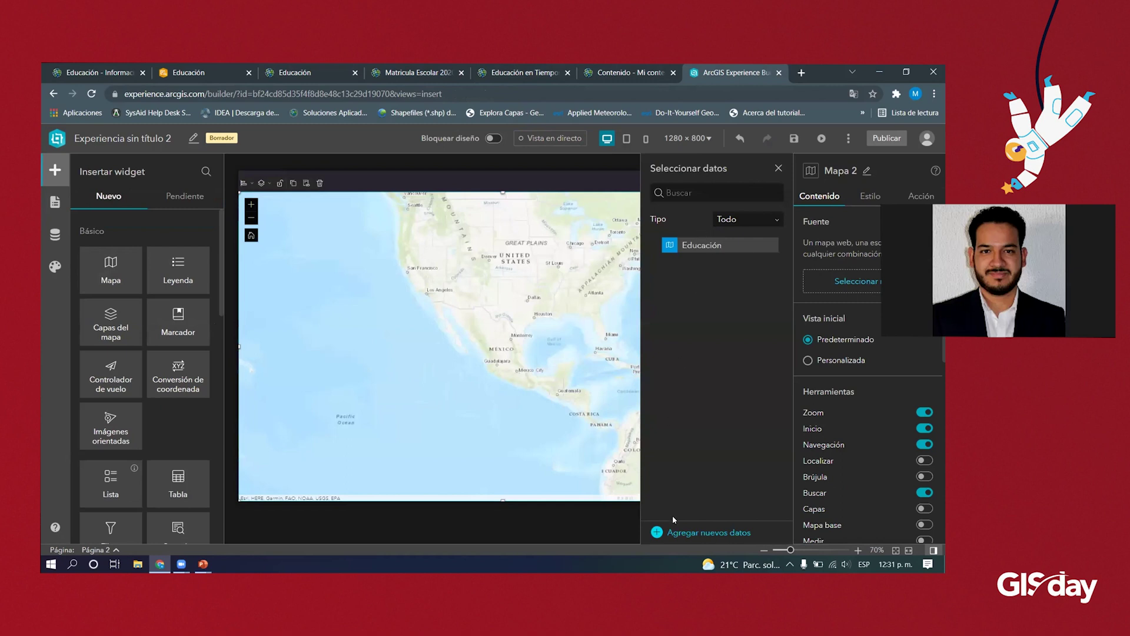
left_click(658, 532)
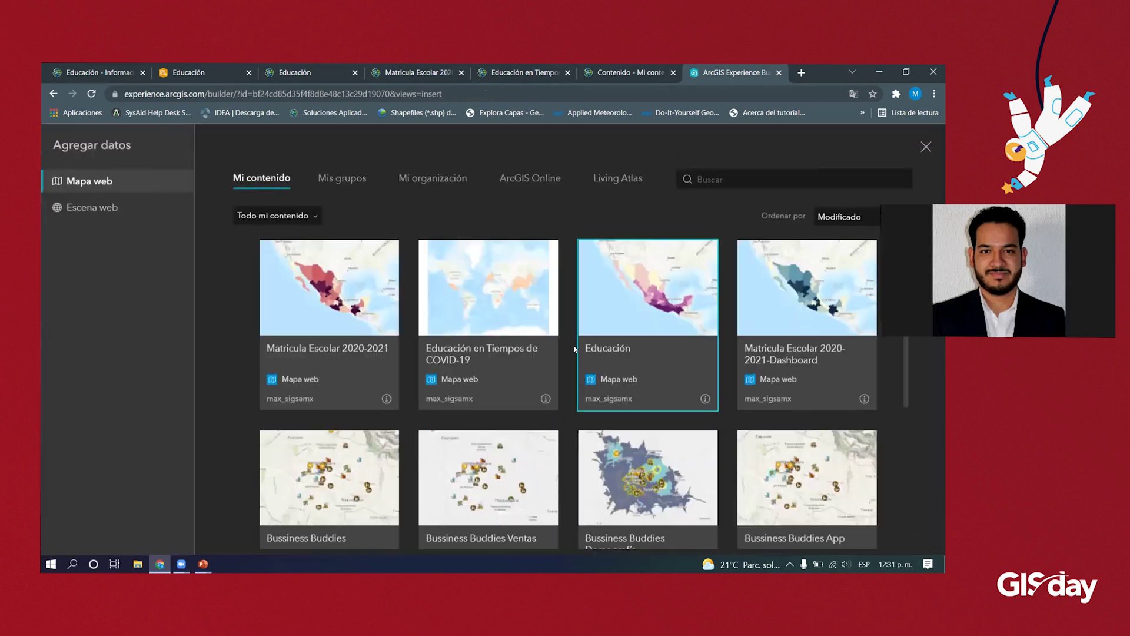
left_click(349, 336)
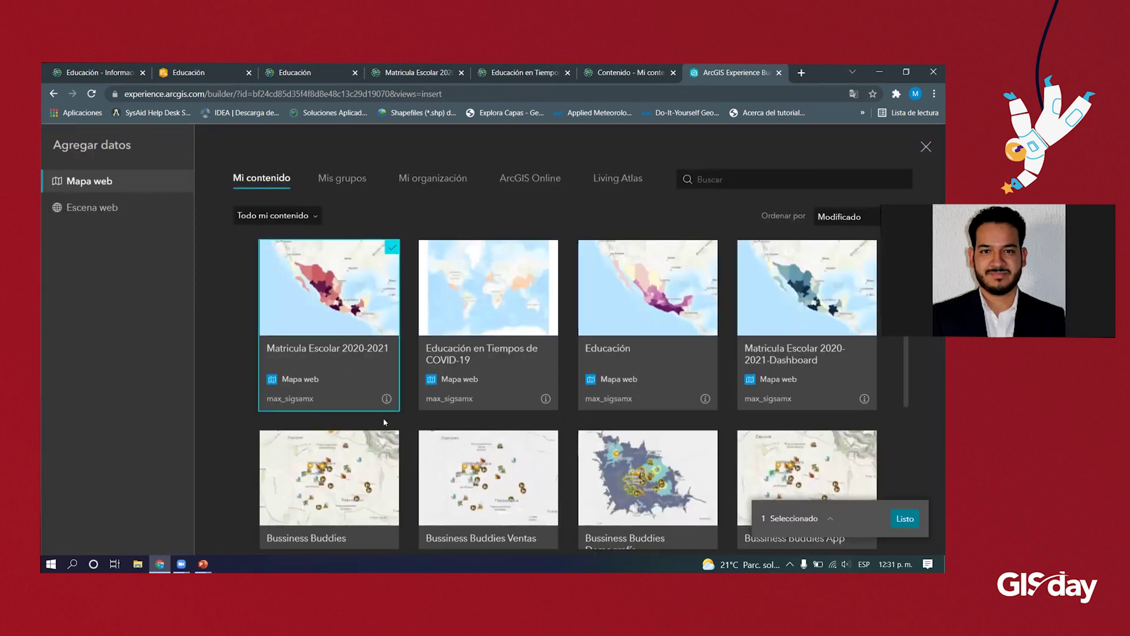
left_click(906, 519)
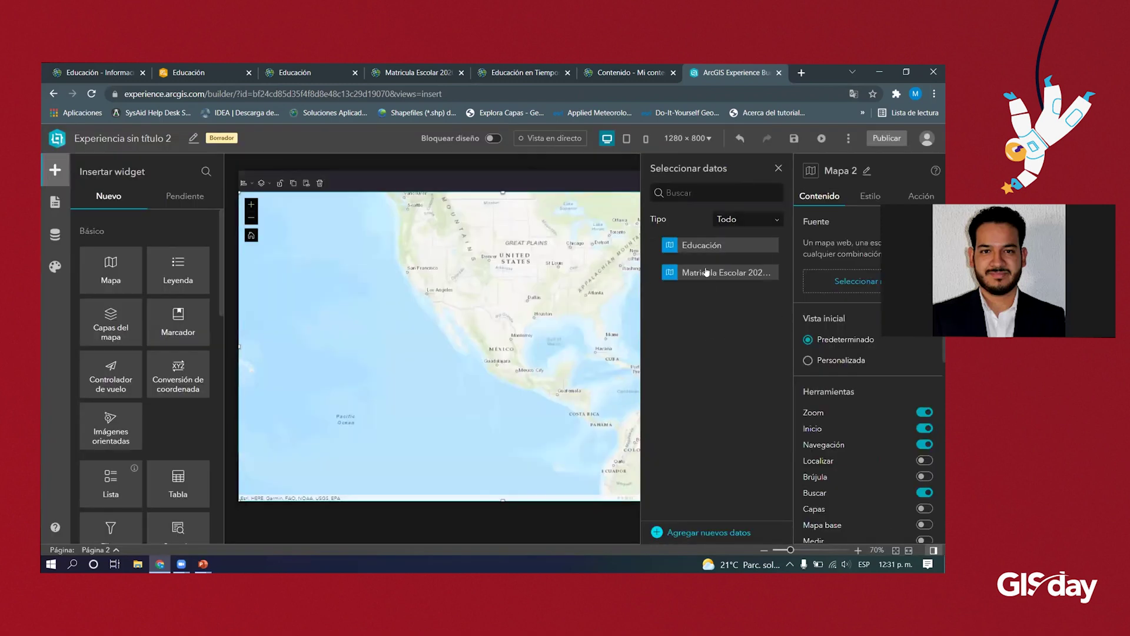
left_click(707, 272)
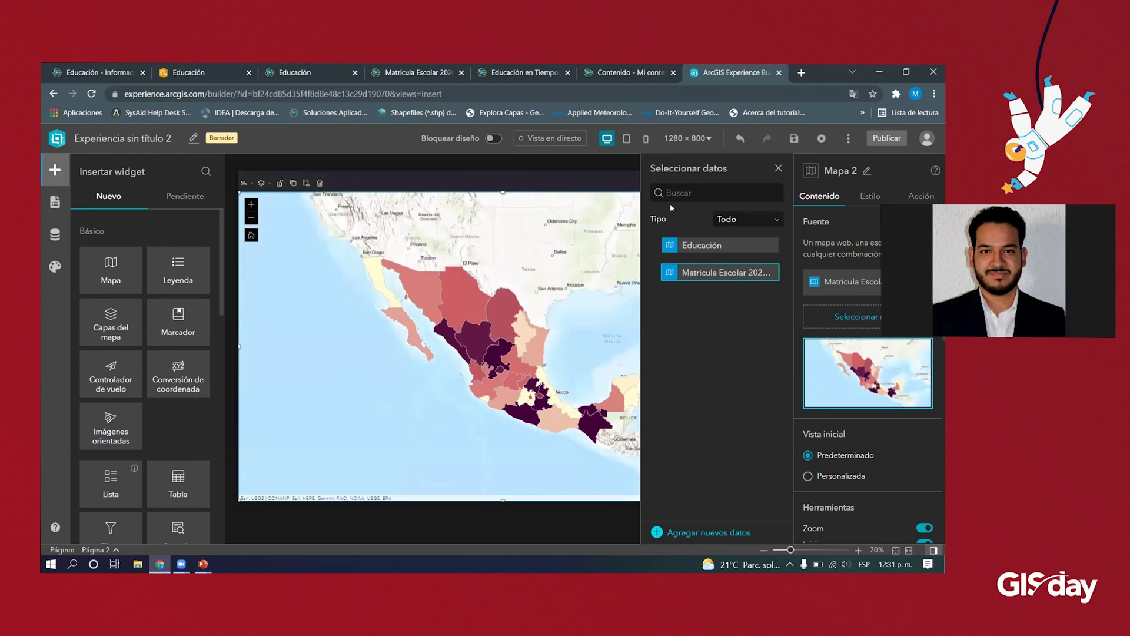
left_click(778, 170)
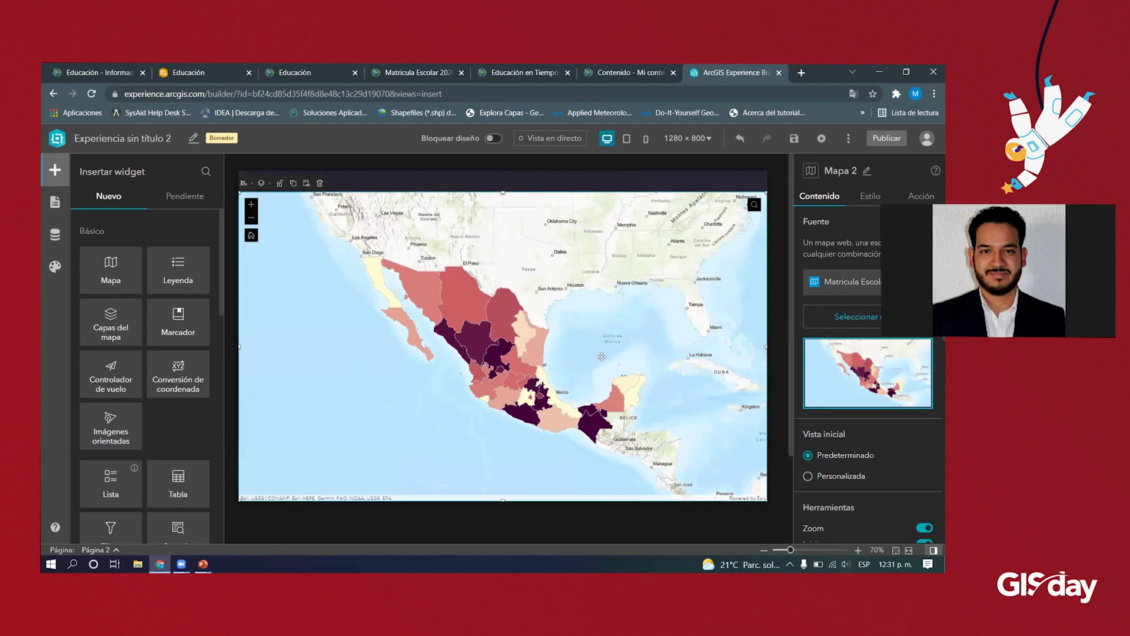
- Place a Marcador widget over the map with the single-card template showing text above the image, and link it to Mapa 2
left_click_drag(179, 323, 660, 294)
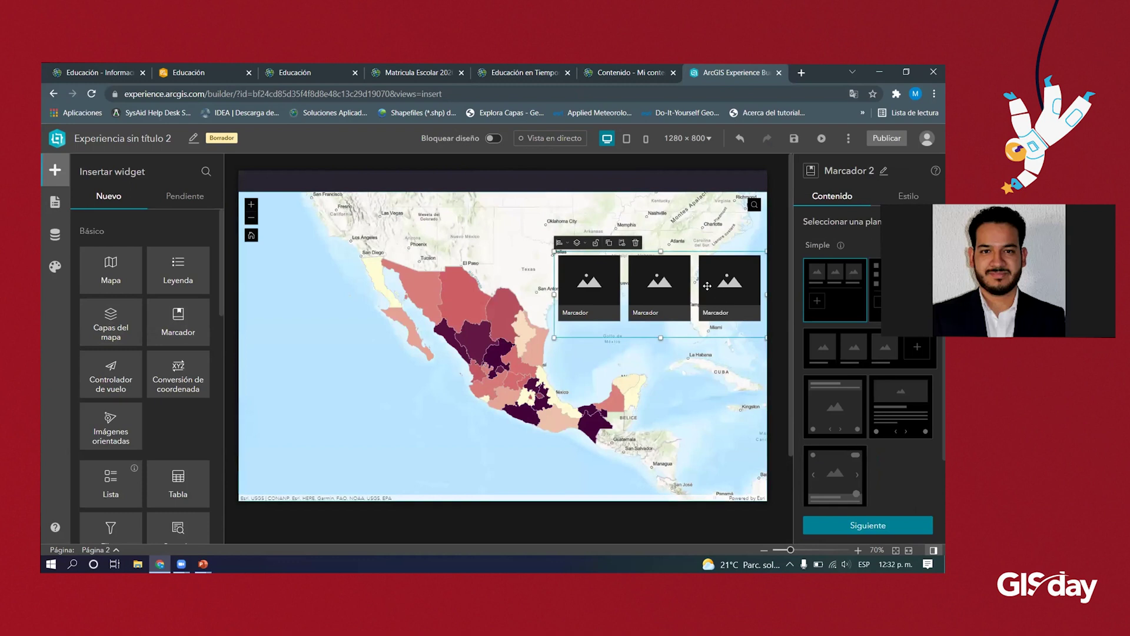
left_click(845, 406)
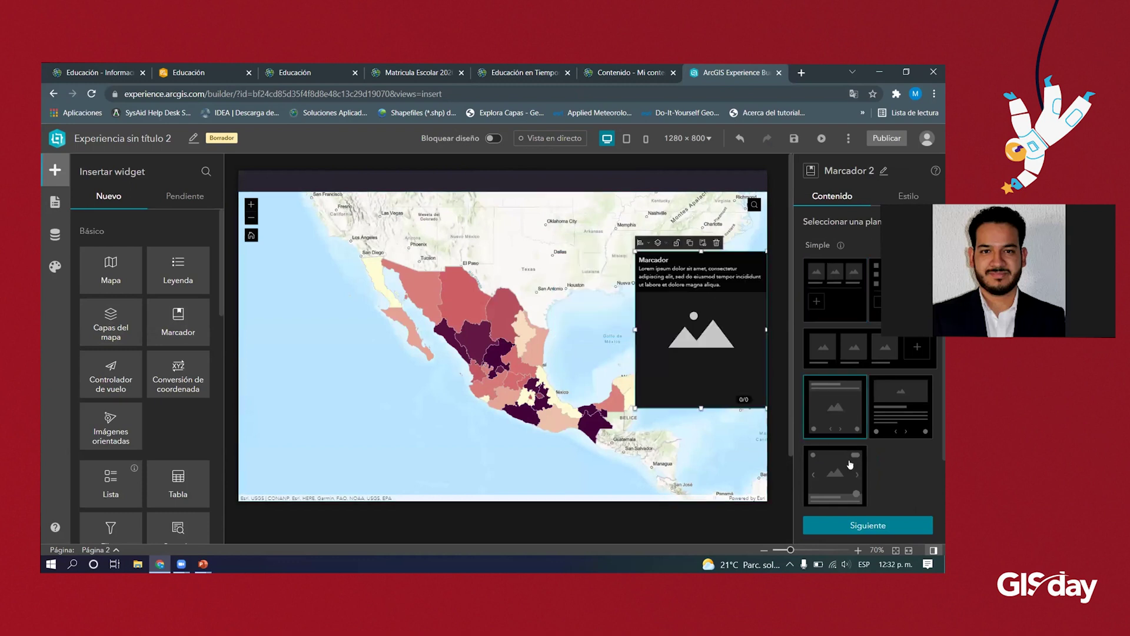
left_click(855, 528)
left_click(846, 265)
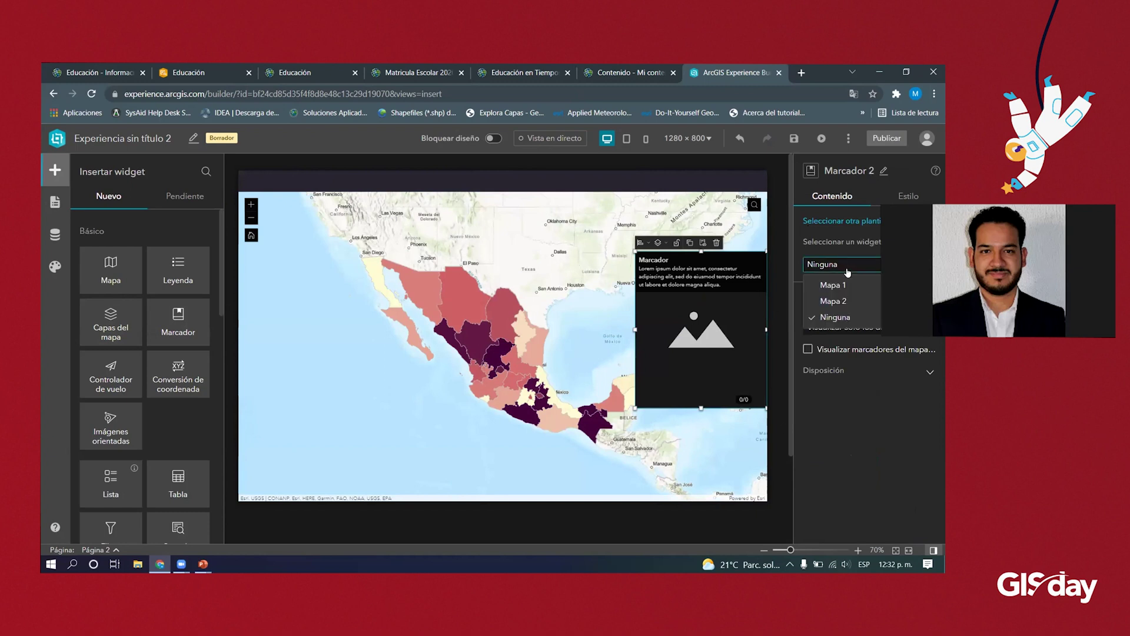
left_click(822, 301)
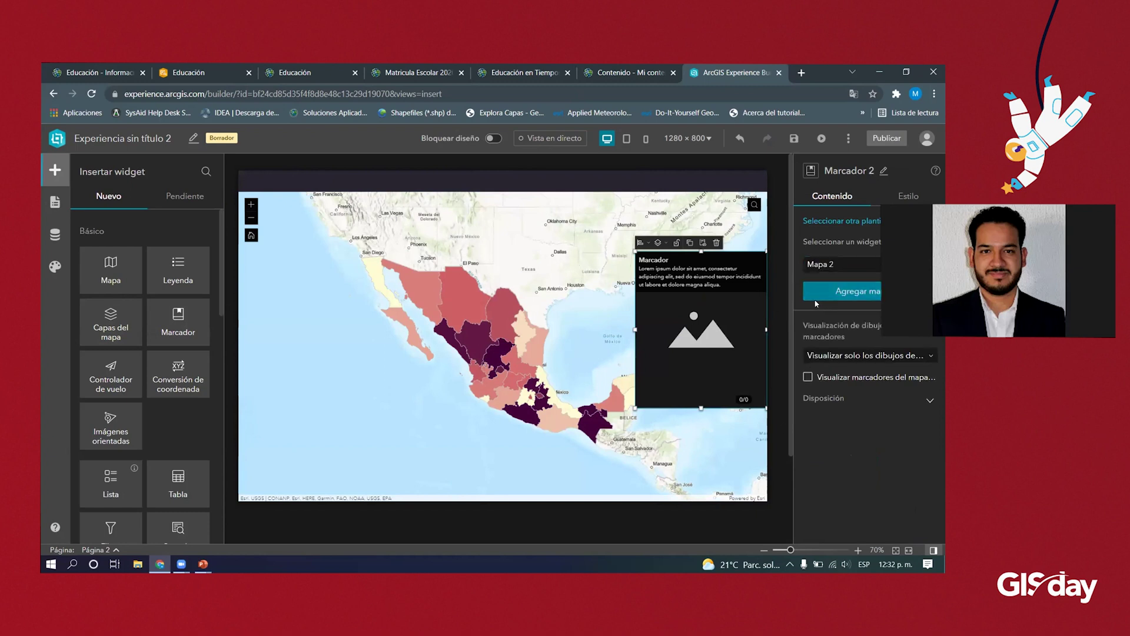
- Add a first bookmark zoomed in on Mexico and name it Población Total de Estudiantes
left_click(823, 298)
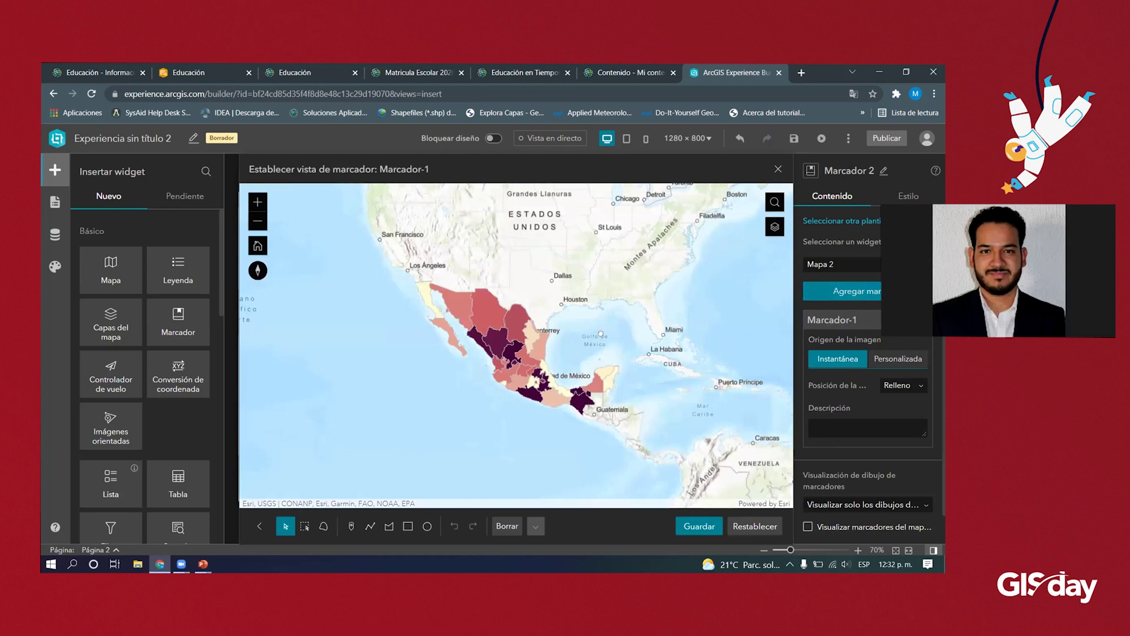
scroll(516, 351, "up", 2)
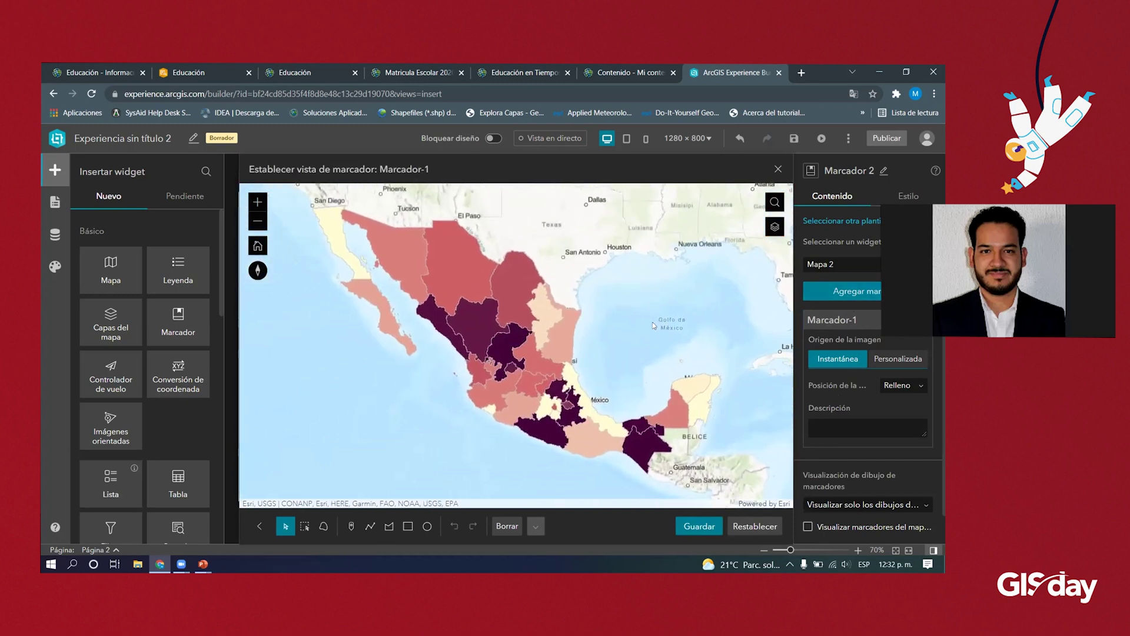
left_click(864, 319)
double_click(864, 320)
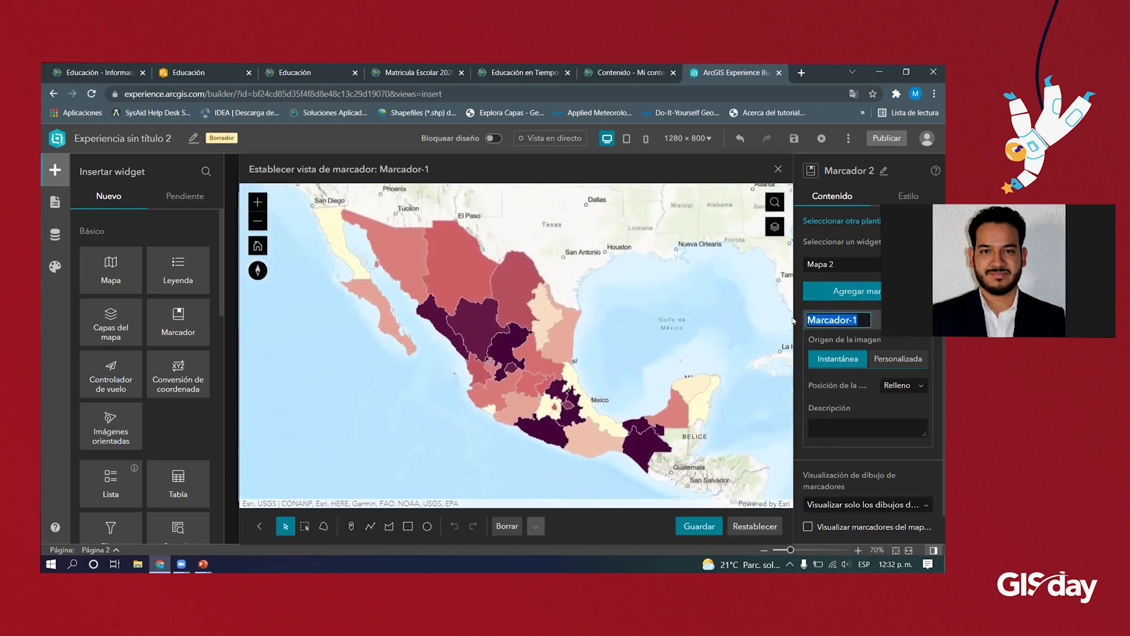
left_click(774, 227)
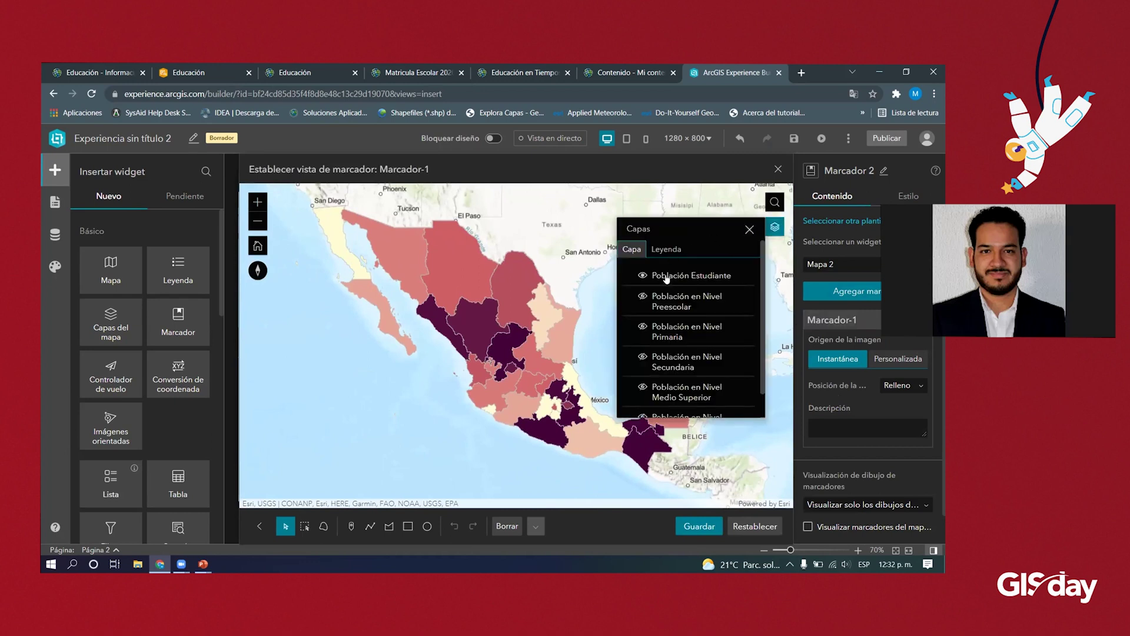
left_click(864, 320)
left_click_drag(864, 320, 797, 319)
type("Población")
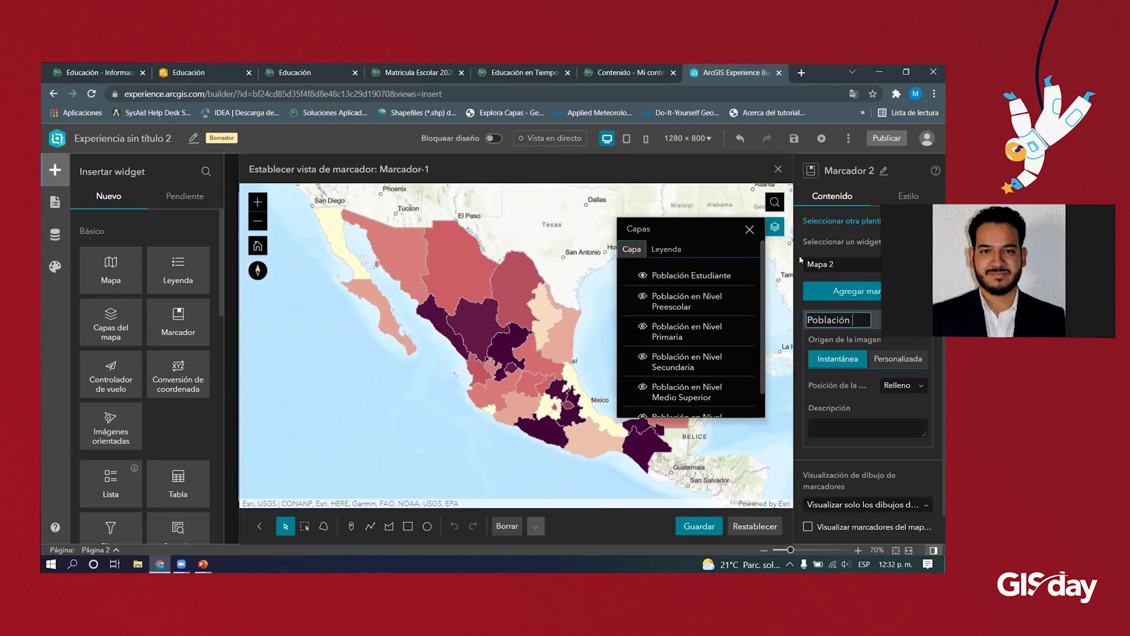
type(" Total de Estudiantes")
key("Return")
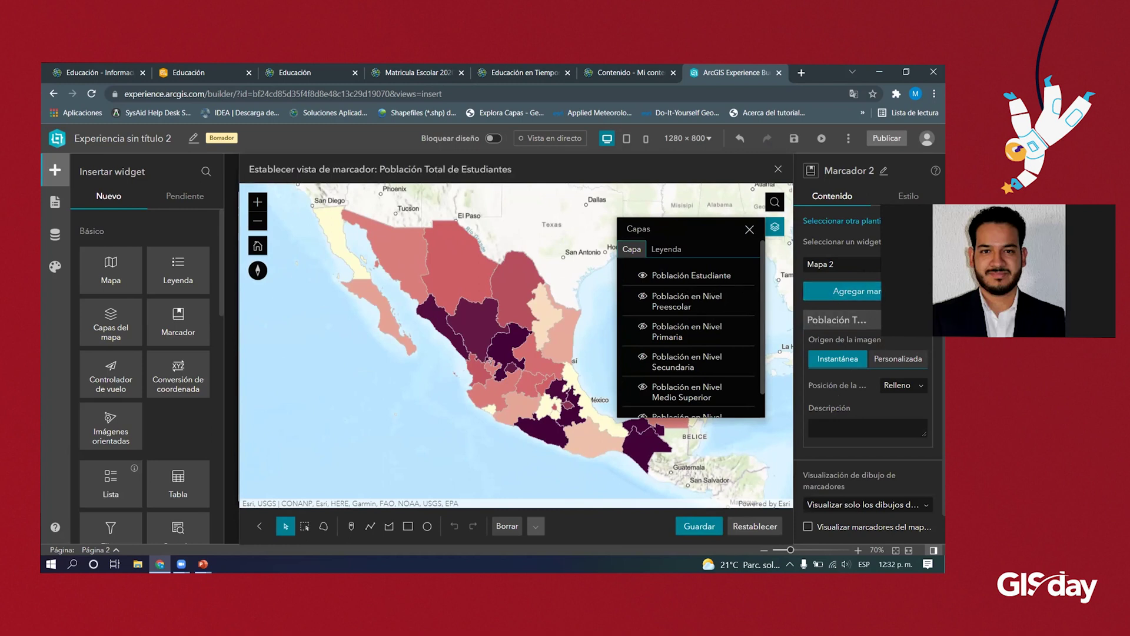
- Switch the visible layer from Población Estudiante to Población en Nivel Preescolar and add a bookmark named Nivel Preescolar
left_click(674, 279)
left_click(644, 298)
left_click(842, 297)
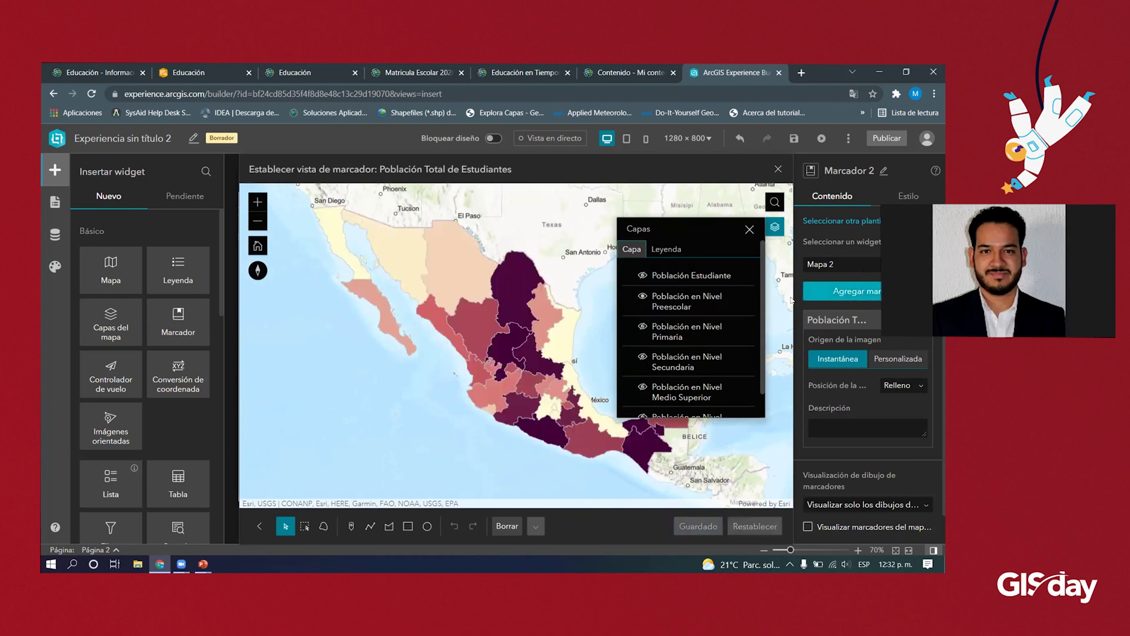
left_click(847, 341)
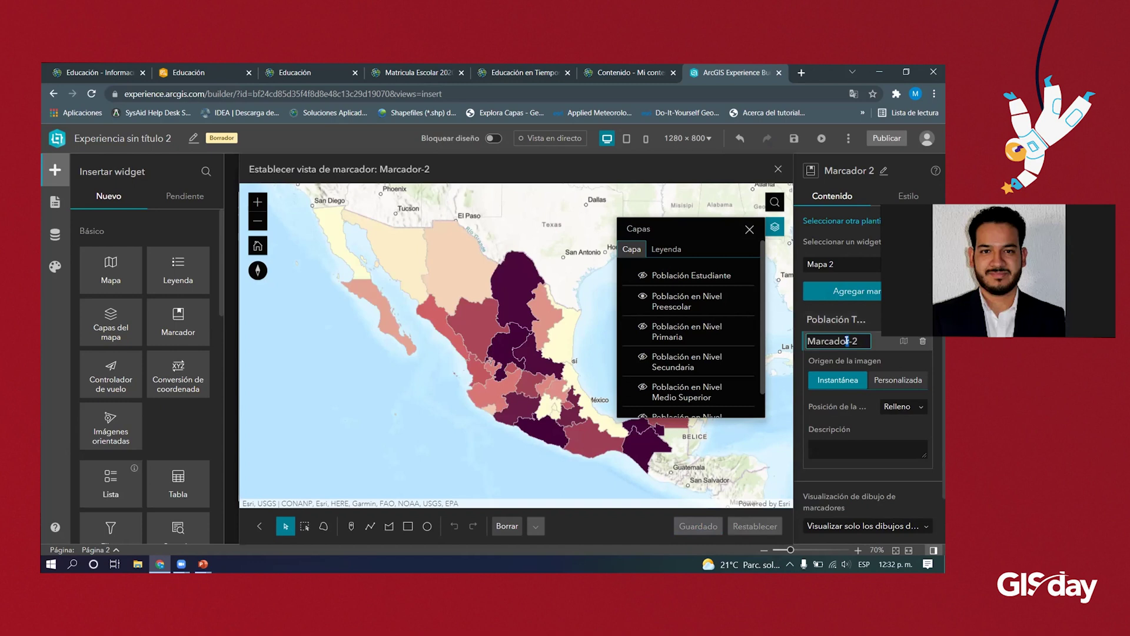
triple_click(846, 341)
type("Ni")
type("vel Preescolar")
key("Return")
- Switch the visible layer from Población en Nivel Preescolar to Población en Nivel Primaria and add a bookmark named Nivel Primaria
left_click(704, 307)
left_click(706, 333)
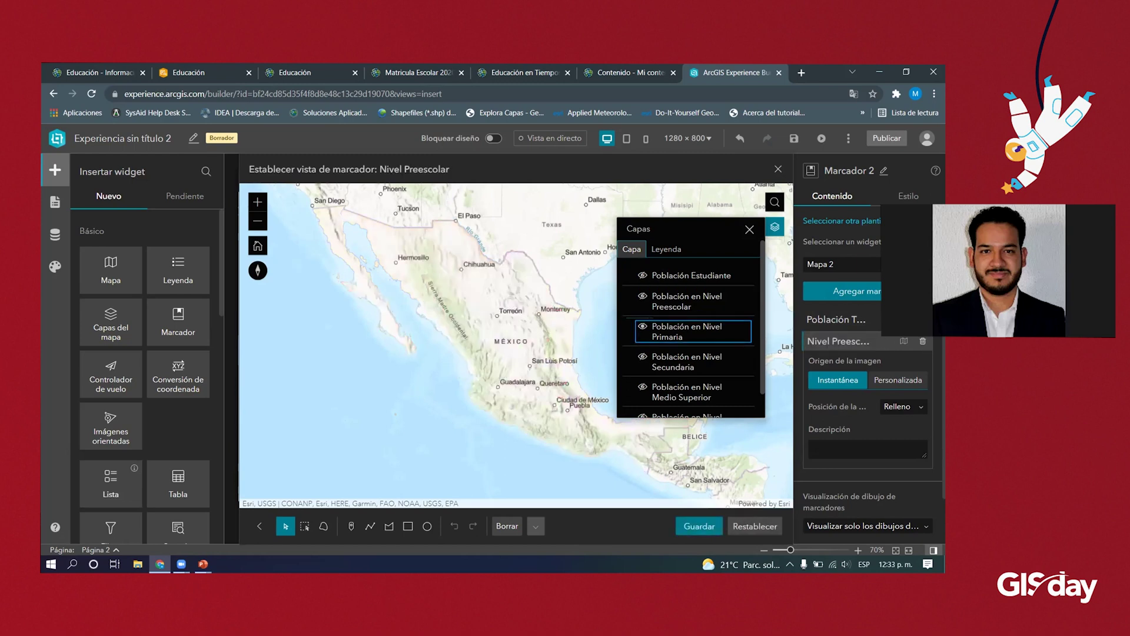
left_click(856, 300)
double_click(846, 361)
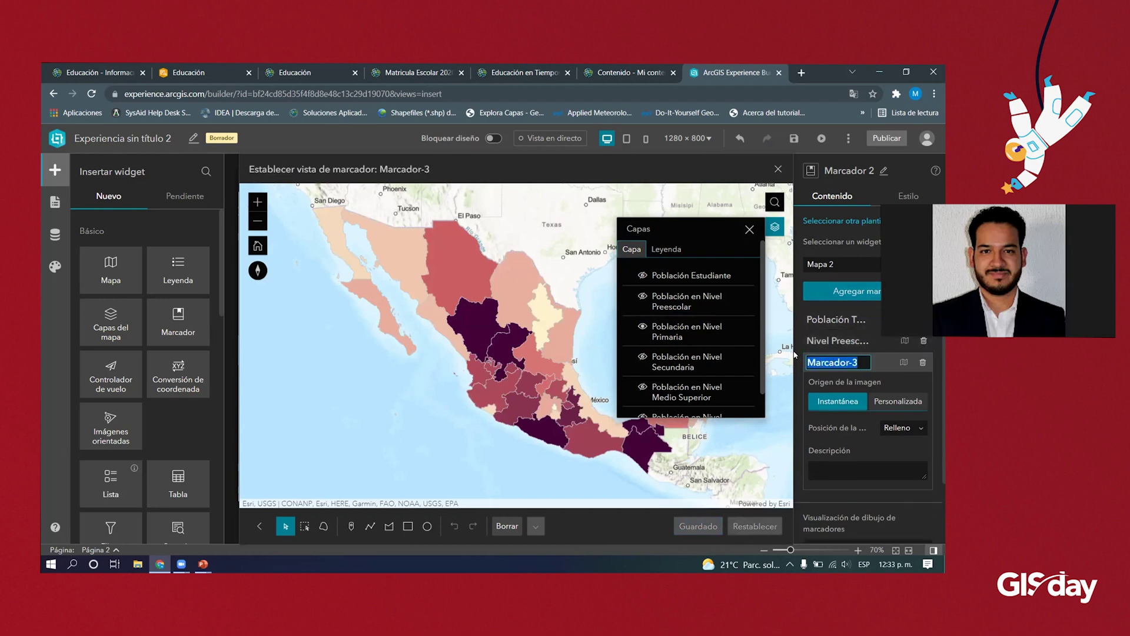
type("V")
type("ive")
type("l Primaria")
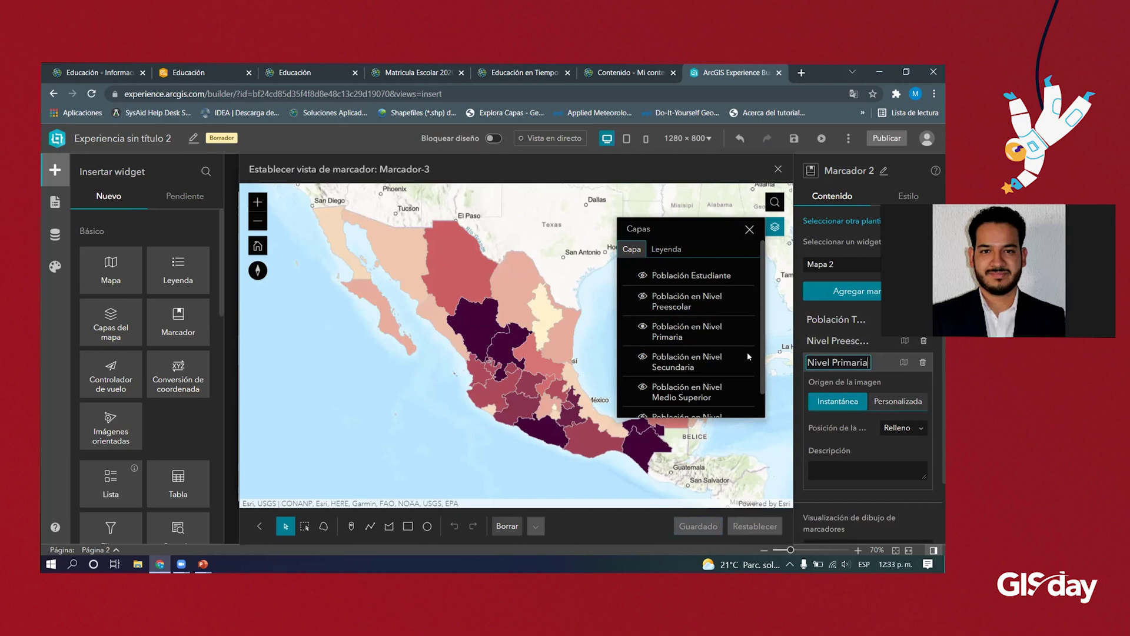
key("Return")
- Show Población en Nivel Secundaria instead of the Primaria layer and add a bookmark named Nivel Secundaria
left_click(670, 362)
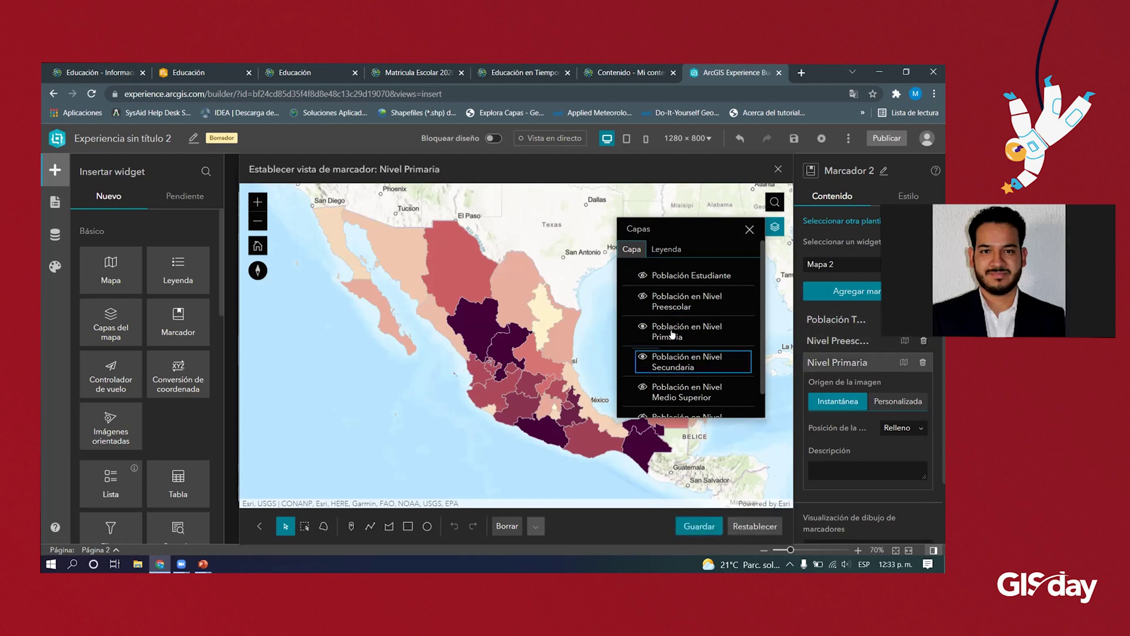
left_click(673, 334)
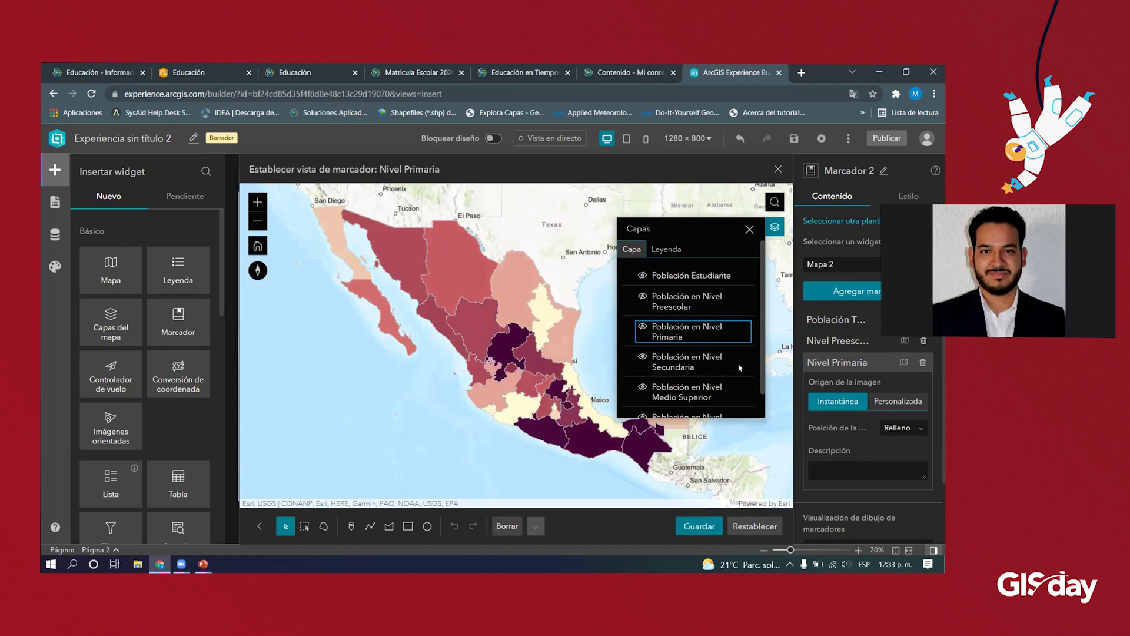
left_click(847, 291)
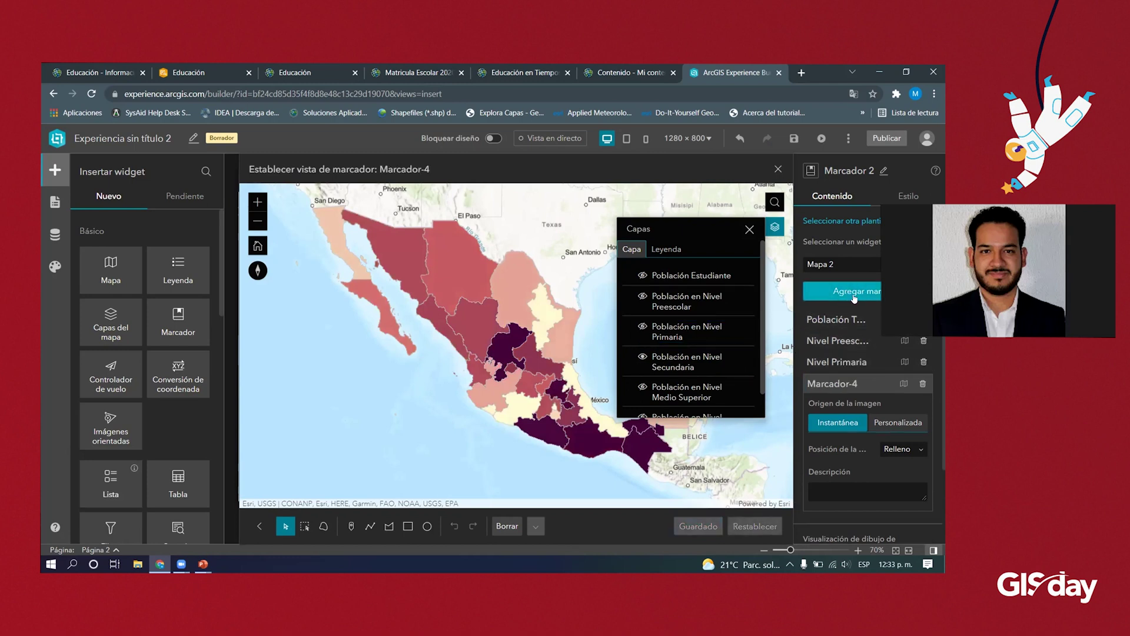
double_click(841, 383)
type("Nivel Secu")
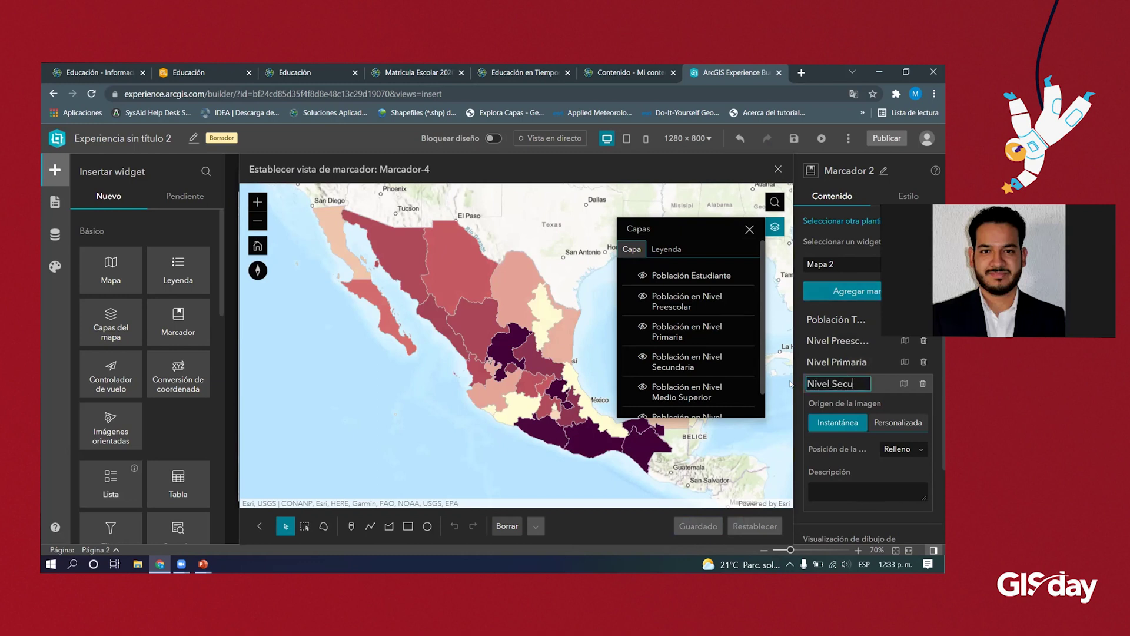
type("ndaria")
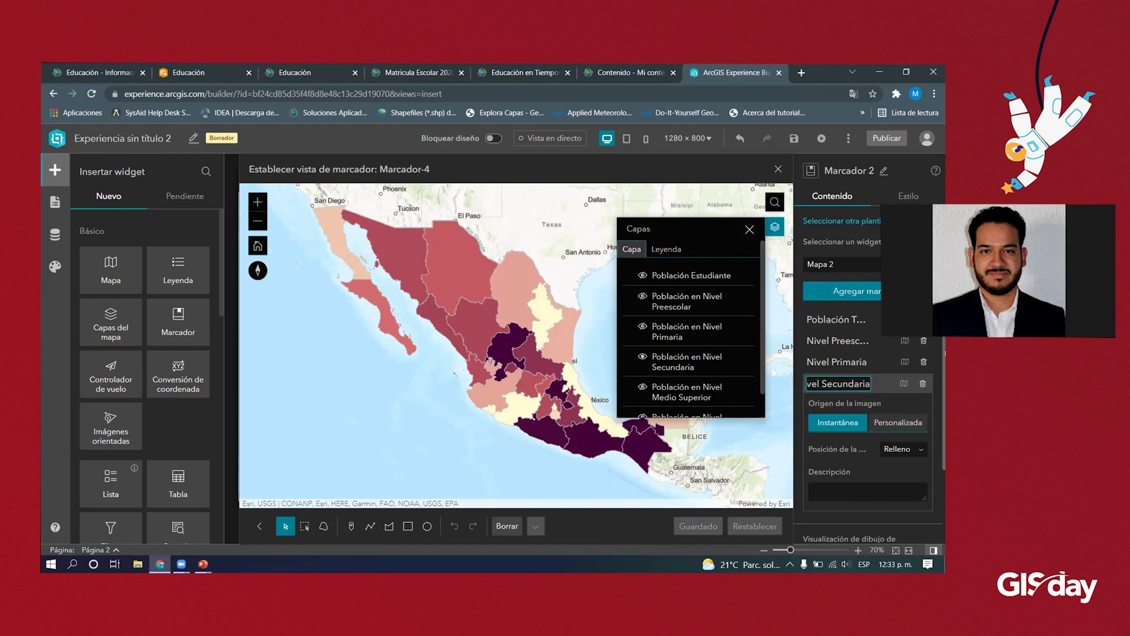
key("Return")
- Show Población en Nivel Medio Superior instead of the Secundaria layer and add a bookmark named Nivel Medio Superior
left_click(647, 392)
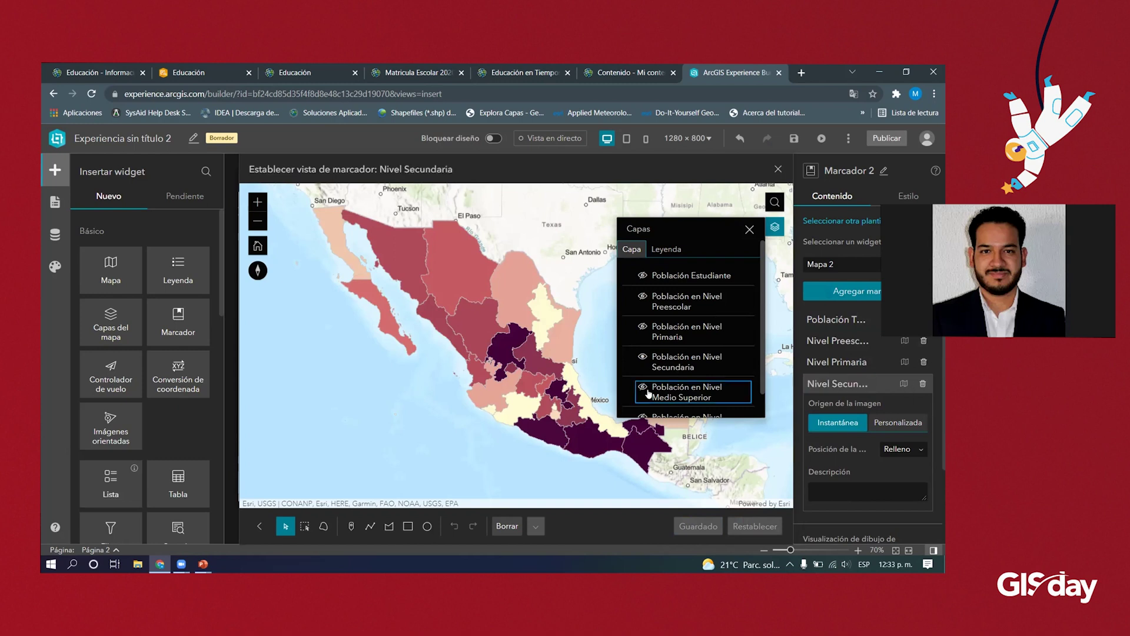
left_click(669, 361)
left_click(843, 295)
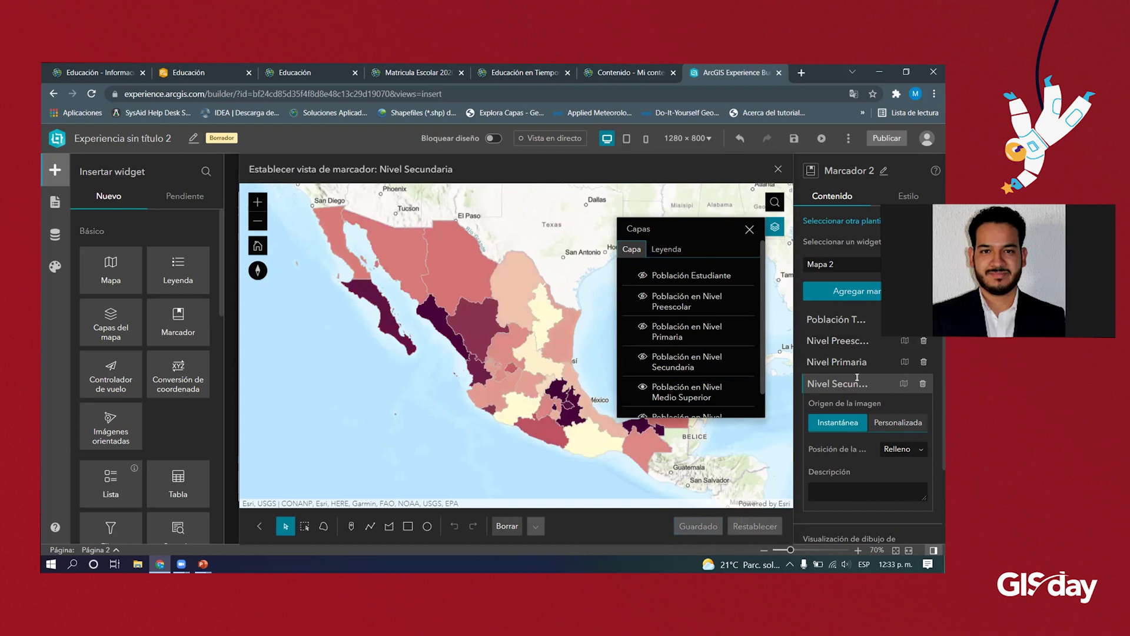
left_click_drag(858, 405, 801, 399)
type("Nivel Medio ")
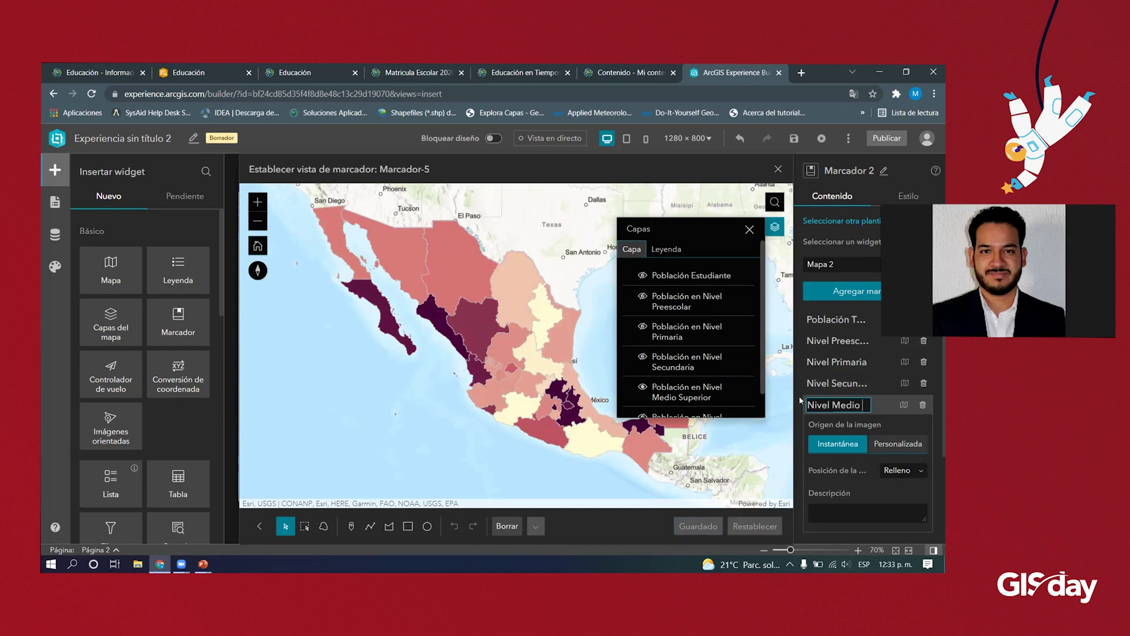
type("Superior")
key("Return")
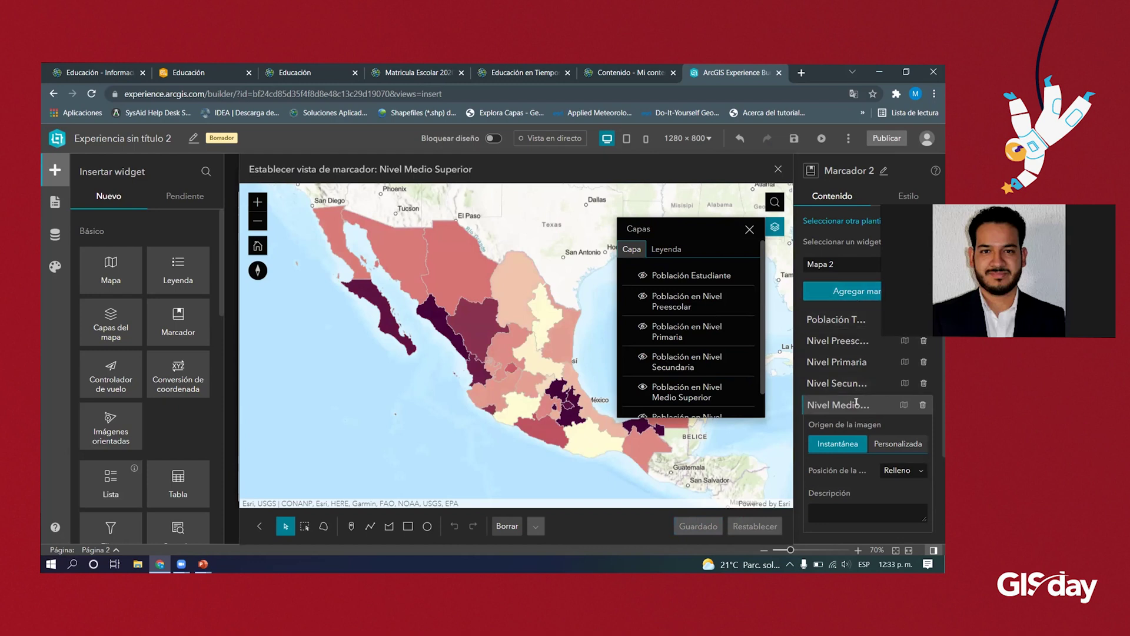
- Save a bookmark named Nivel Superior showing Población en Nivel Superior instead of the Medio Superior layer, and close the layer list
left_click(698, 393)
left_click(704, 415)
scroll(732, 365, "down", 1)
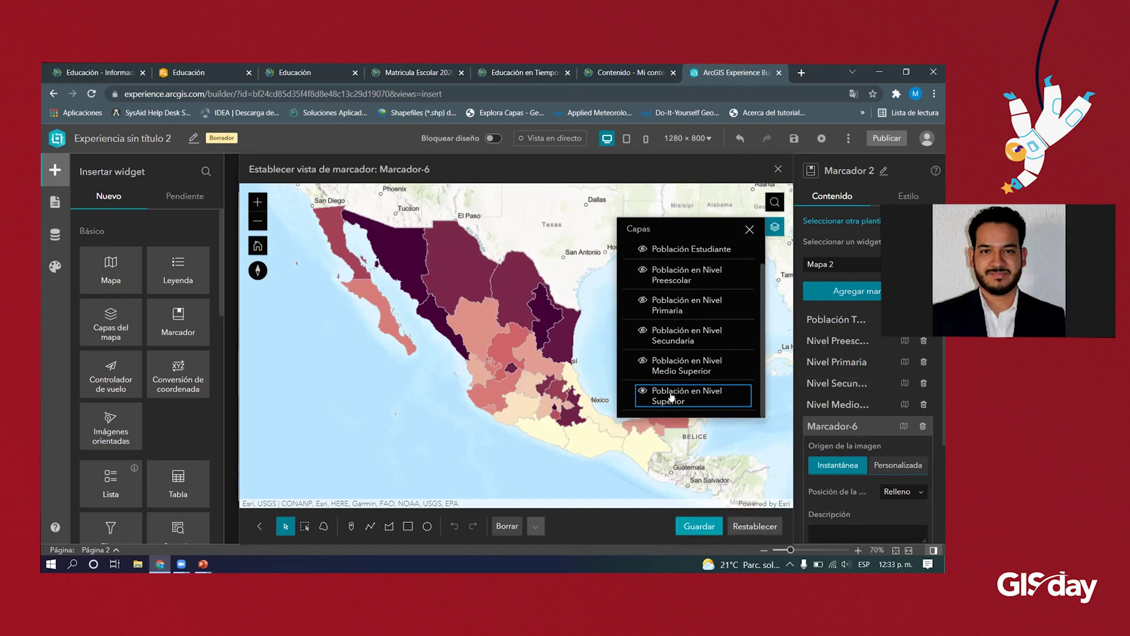
left_click(699, 526)
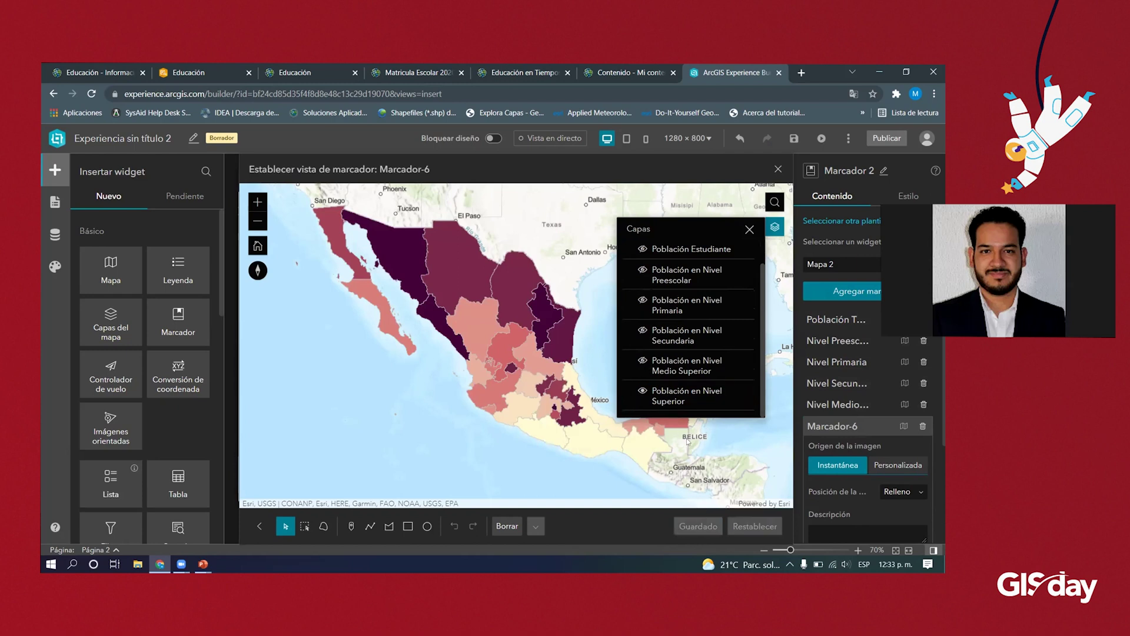
double_click(815, 427)
left_click_drag(815, 428, 808, 423)
type("Nivel ")
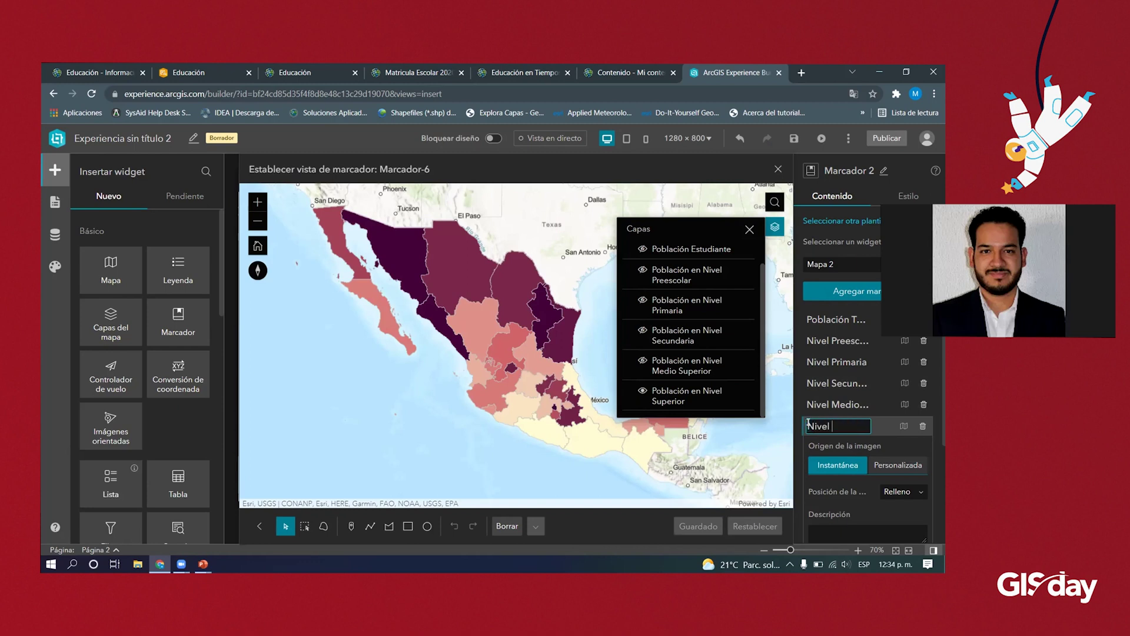
type("Superior")
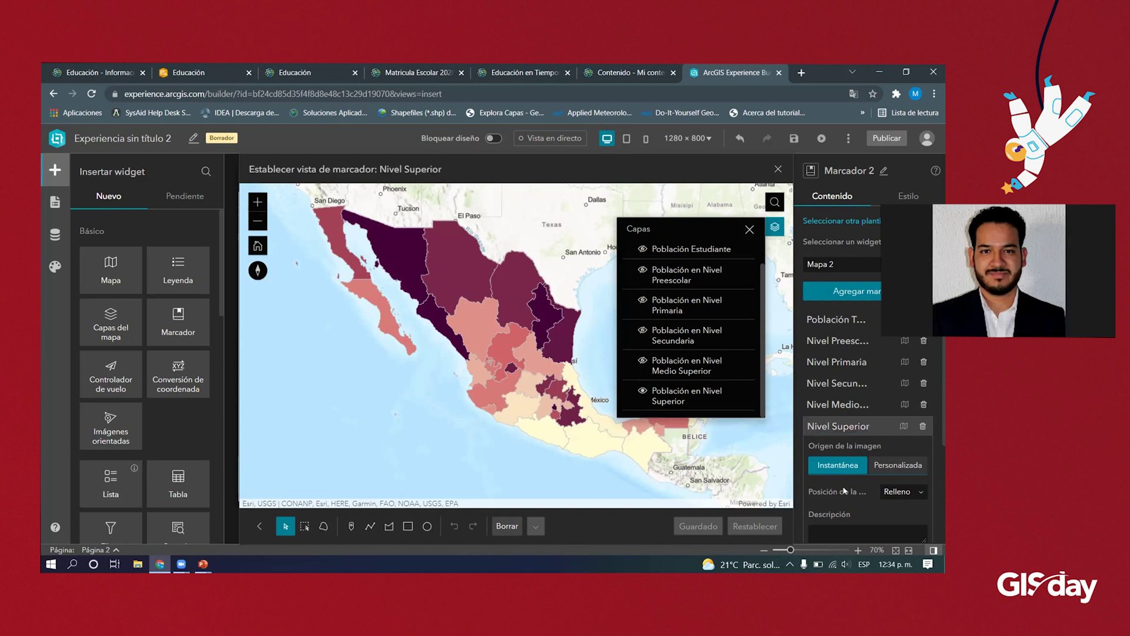
left_click(749, 230)
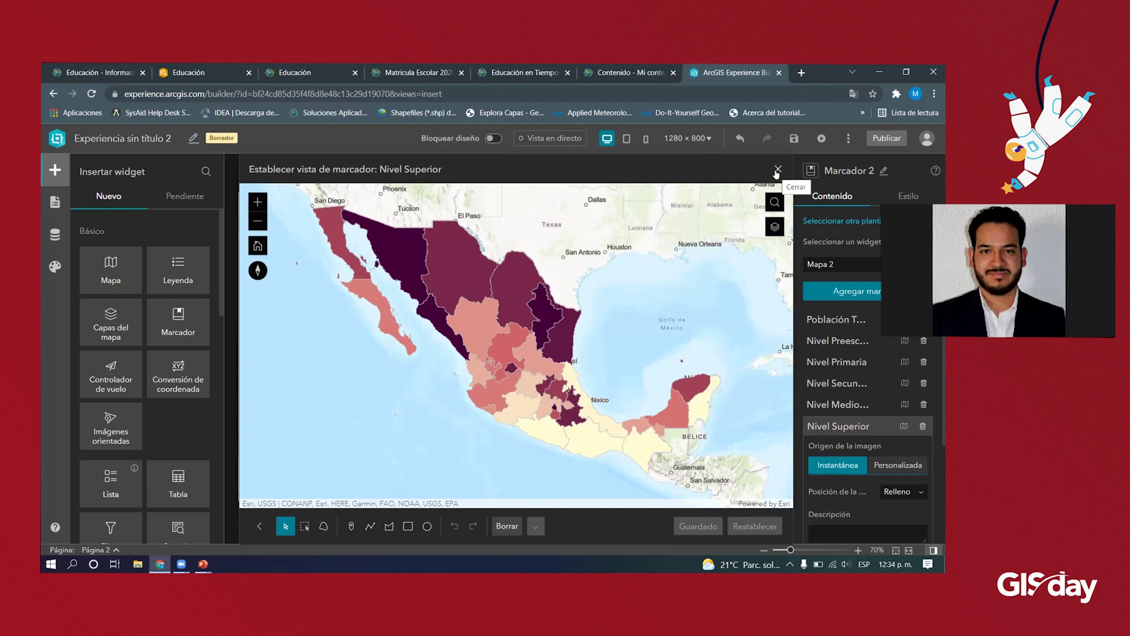
- Close the bookmark view editor and move the bookmark widget to the upper-right corner of the map
left_click(777, 171)
left_click_drag(700, 407, 699, 265)
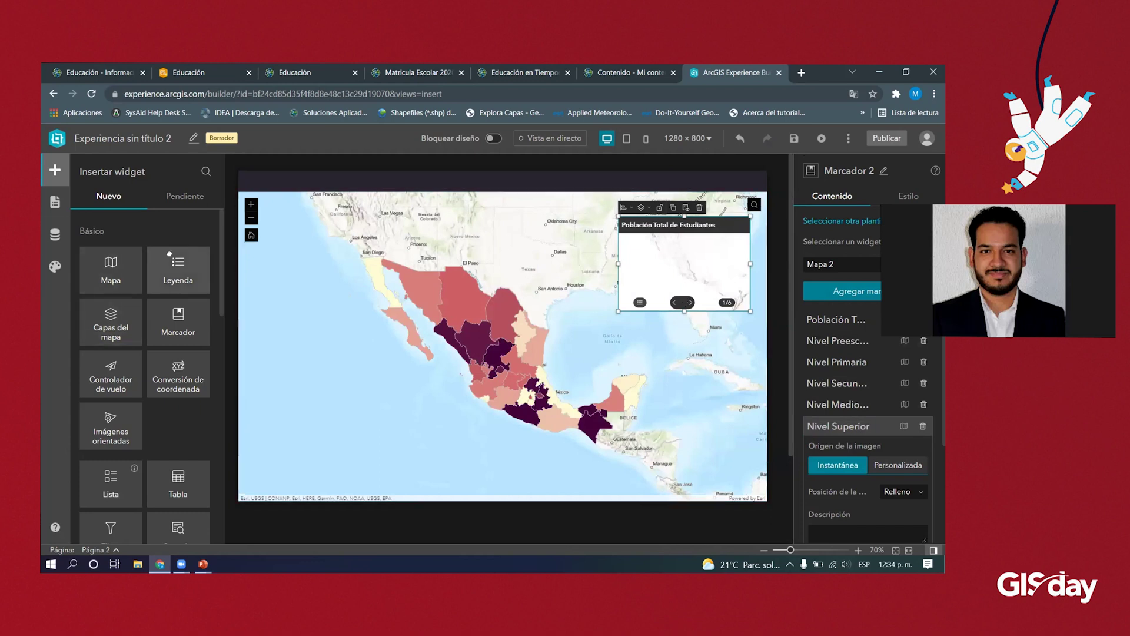
- Add a narrowed Leyenda widget over the map's lower-left area and give it a transparent background through the advanced options
left_click_drag(182, 278, 317, 386)
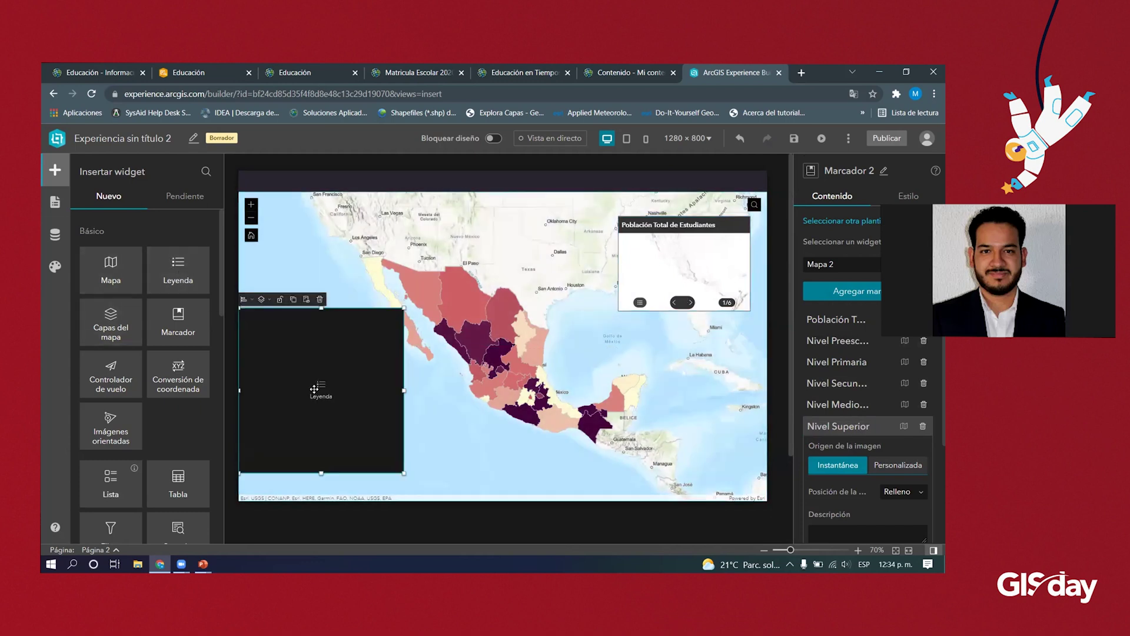
left_click_drag(403, 390, 376, 389)
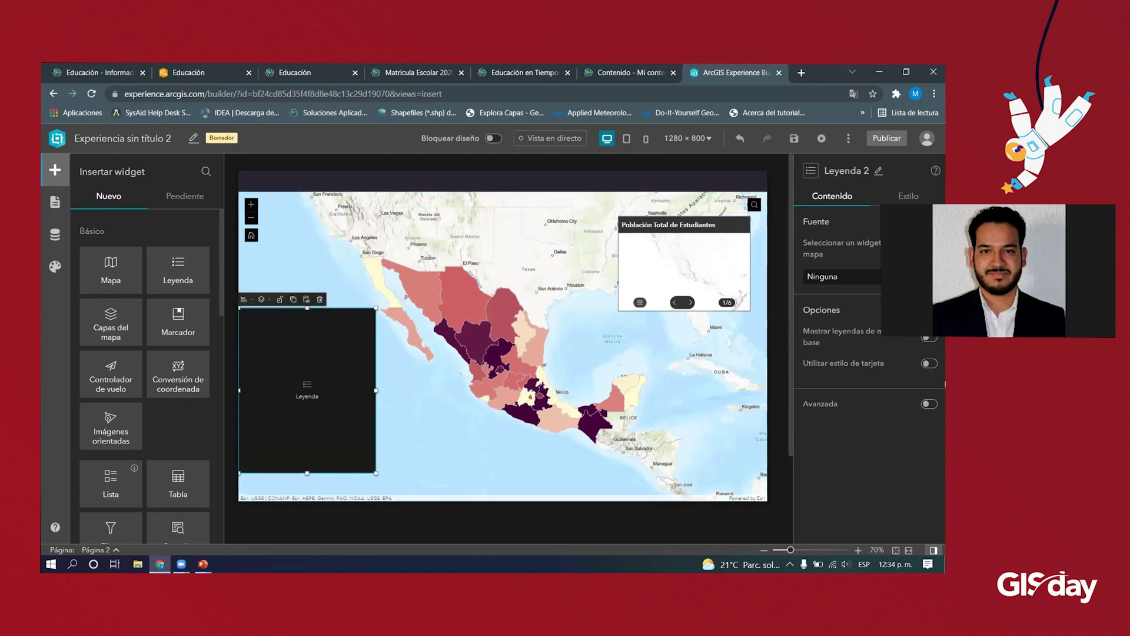
left_click(928, 405)
left_click(928, 428)
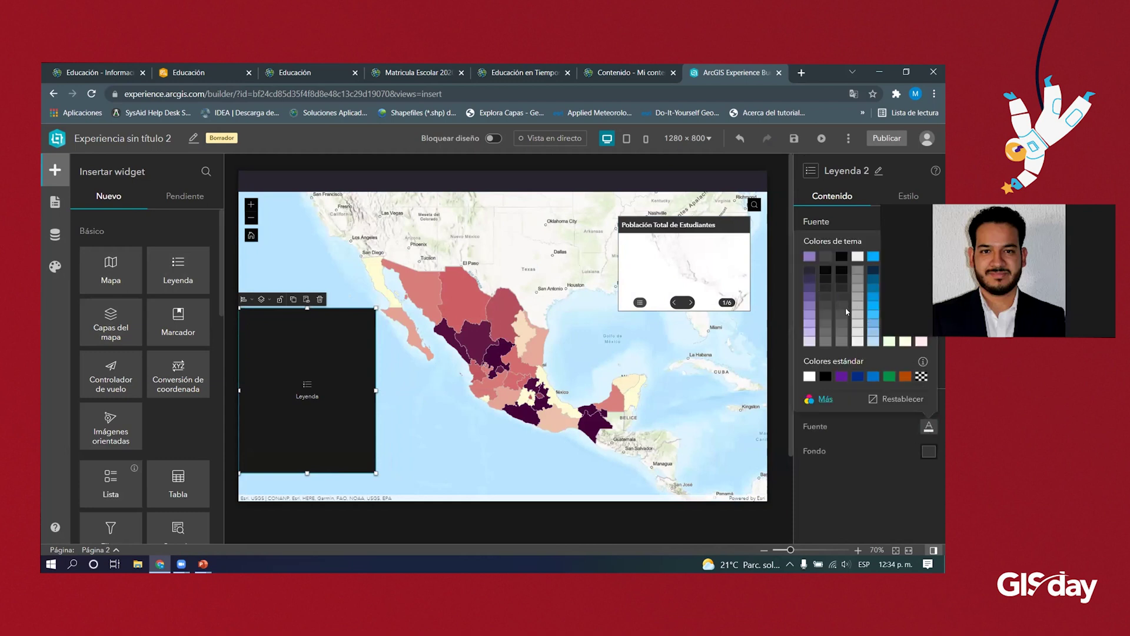
left_click(928, 449)
left_click(922, 401)
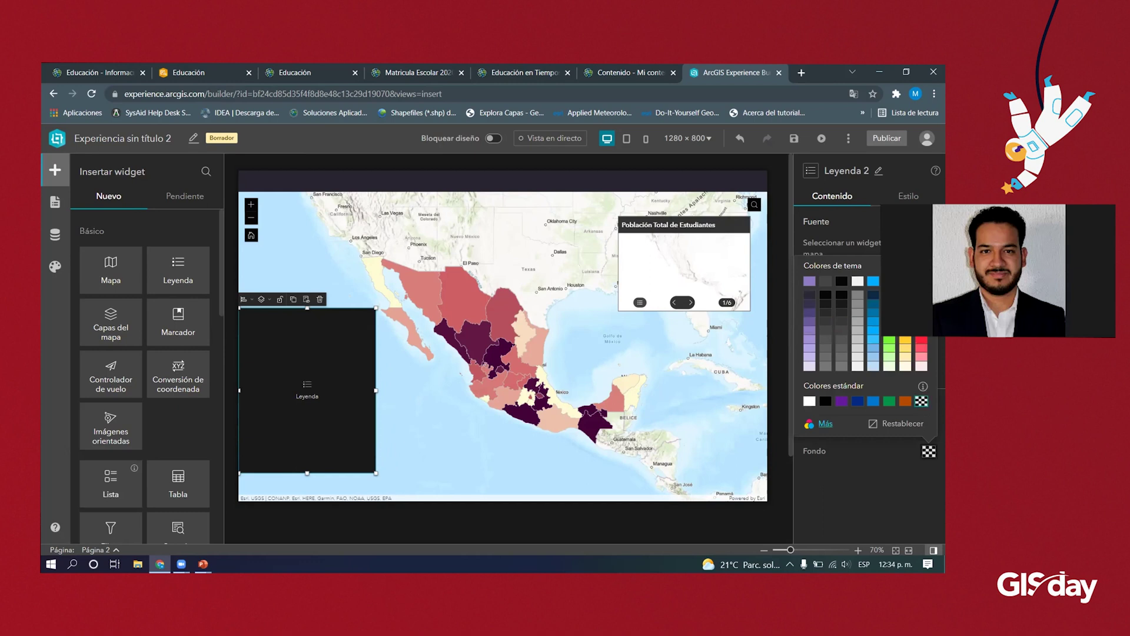
left_click(928, 451)
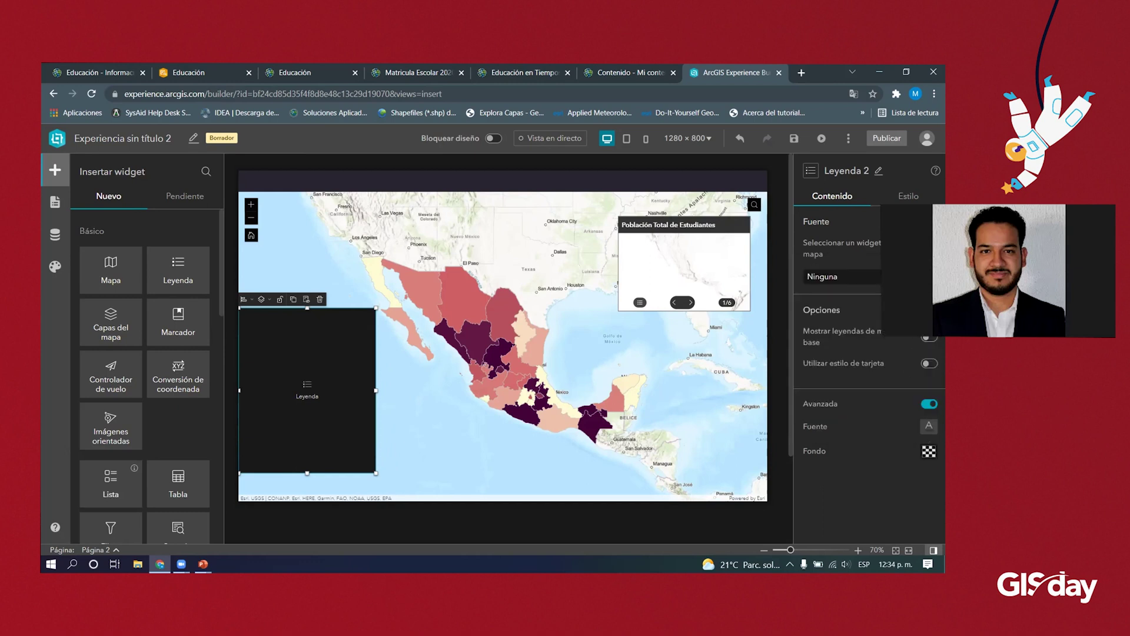
- Link the legend to Mapa 2, then shrink it and place it over the ocean west of Mexico
left_click(842, 276)
left_click(830, 311)
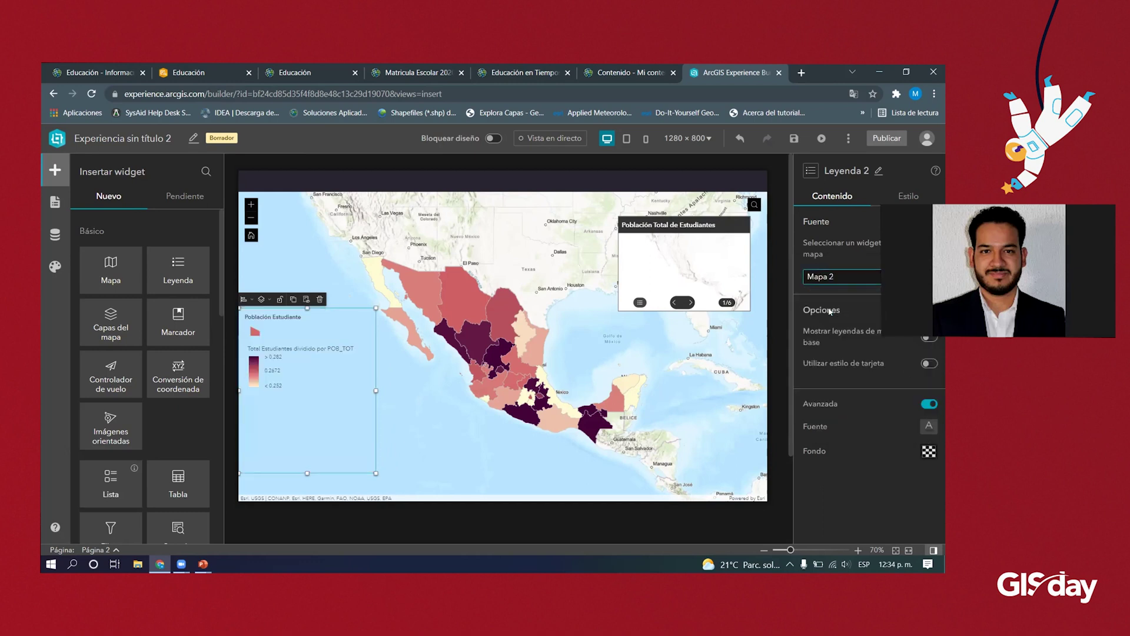
left_click_drag(375, 390, 347, 386)
left_click_drag(292, 422, 316, 421)
left_click_drag(319, 473, 319, 413)
mouse_move(327, 375)
left_mouse_down()
mouse_move(320, 389)
mouse_move(317, 361)
left_mouse_up()
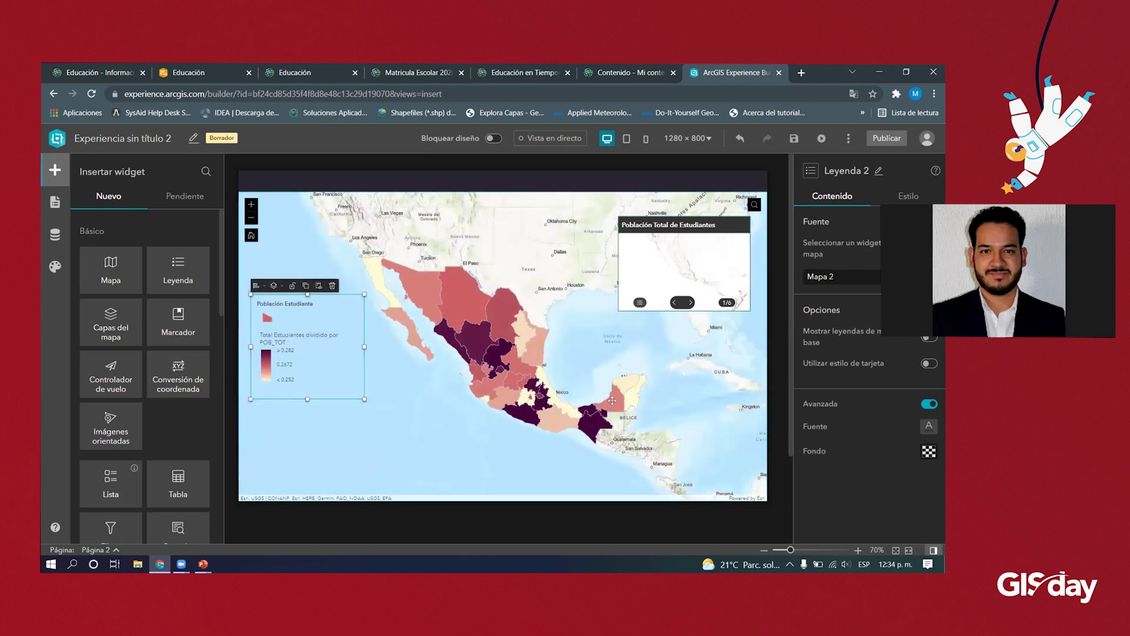
- Test the page in live view by stepping through all the bookmarks to Nivel Superior, then return to editing
left_click(550, 137)
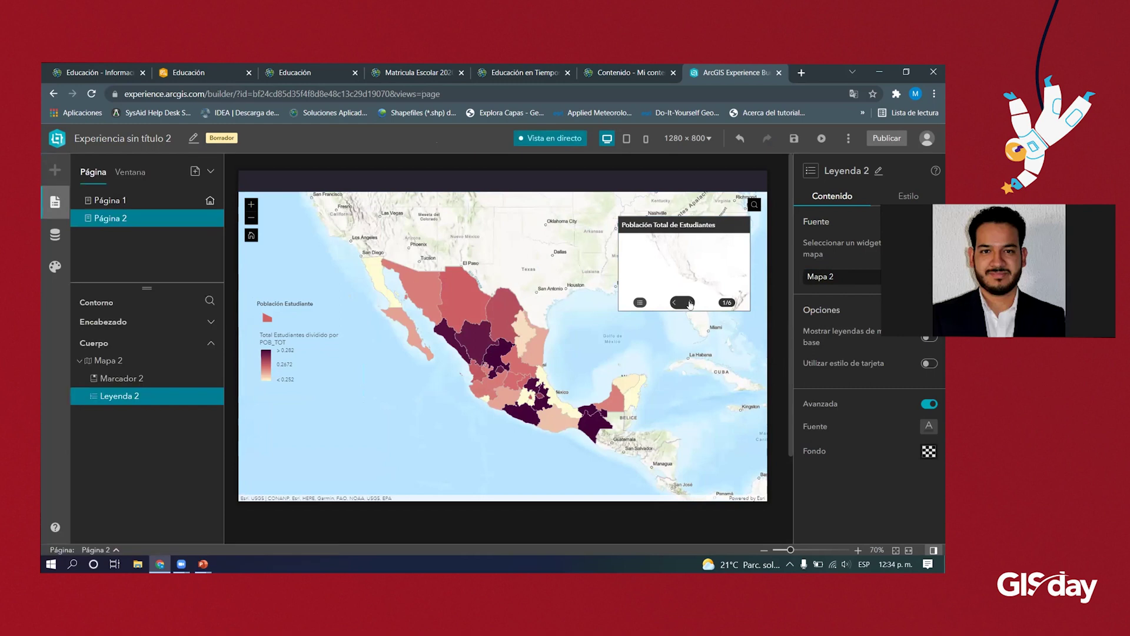
left_click(691, 303)
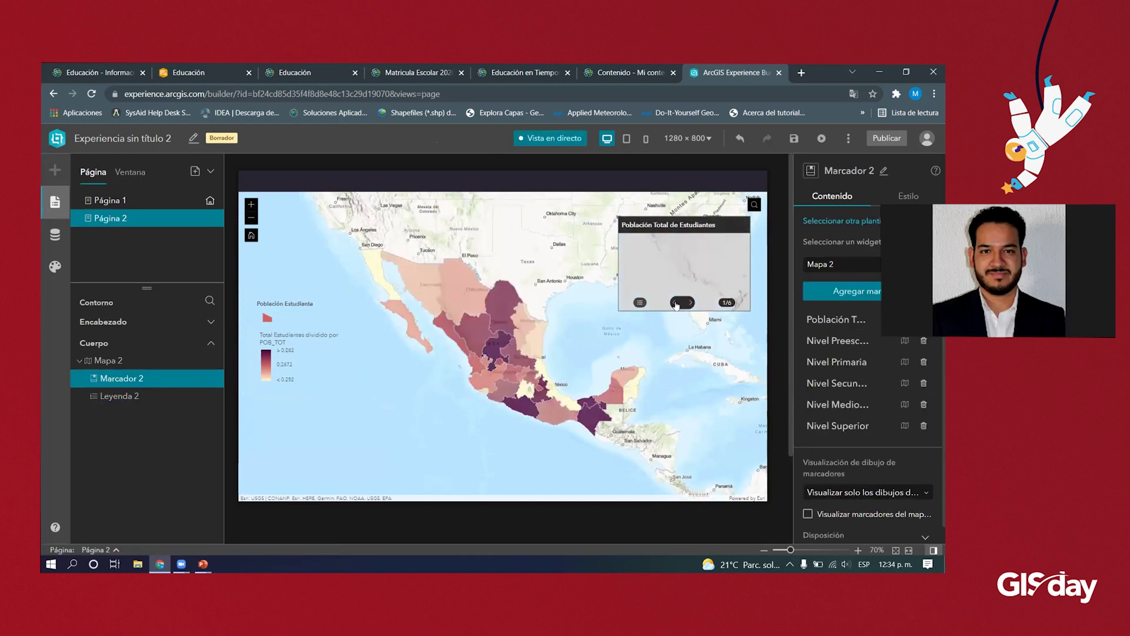
left_click(691, 302)
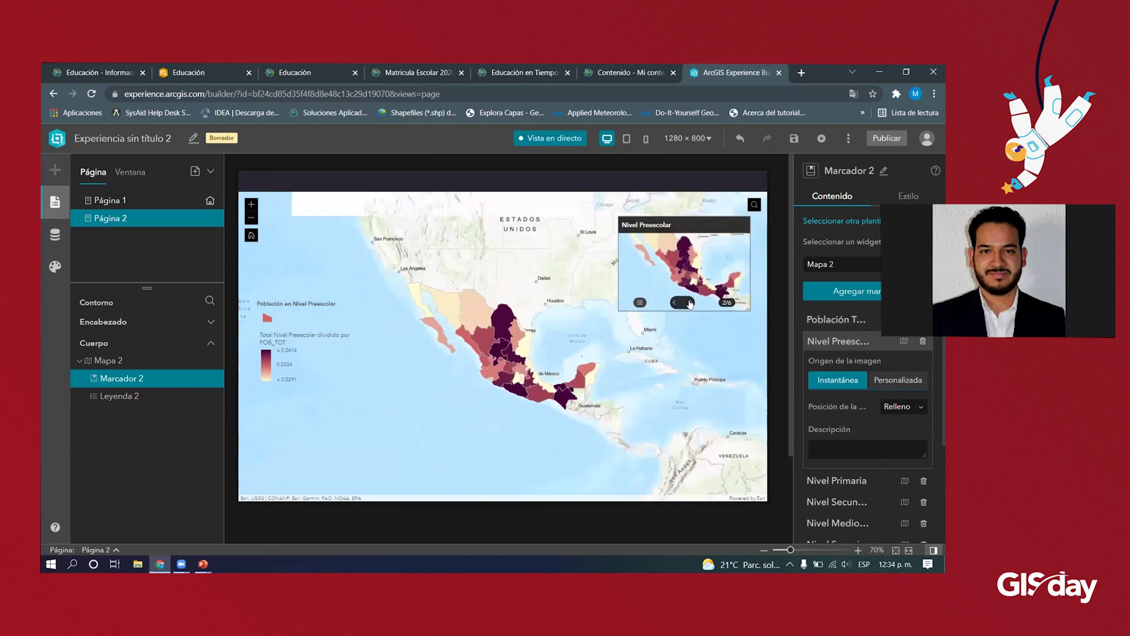
left_click(691, 302)
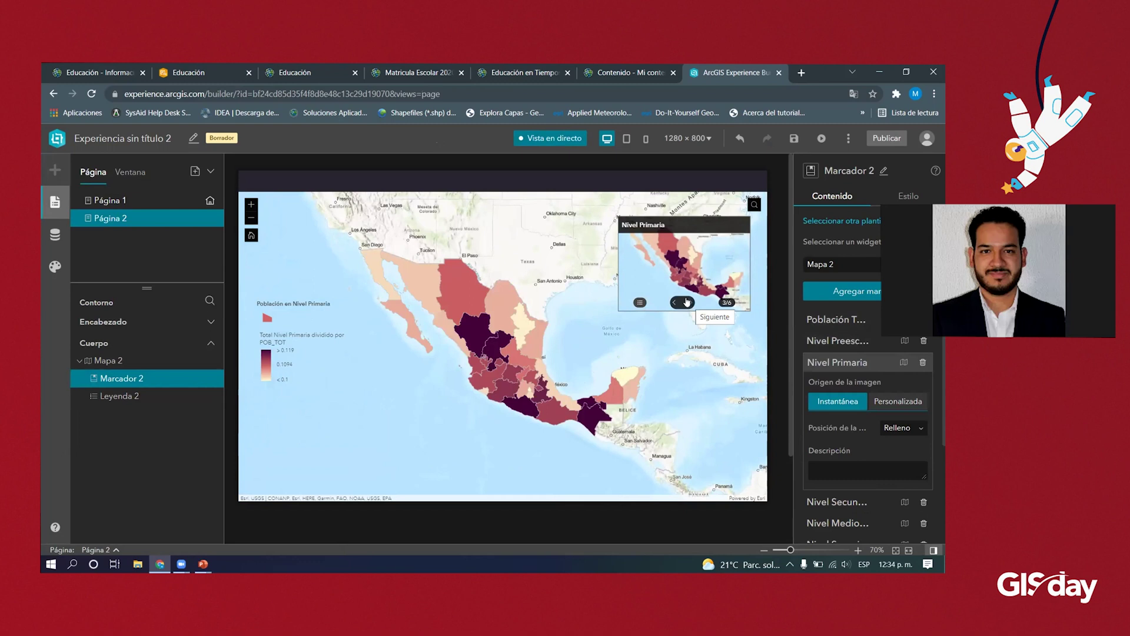
left_click(690, 304)
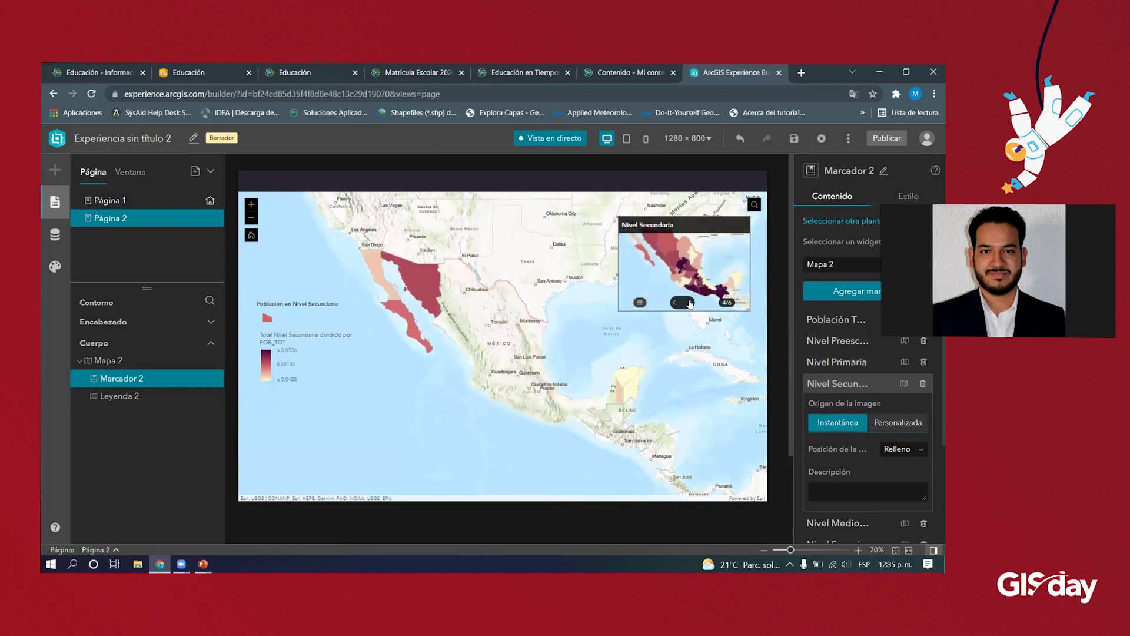
left_click(690, 303)
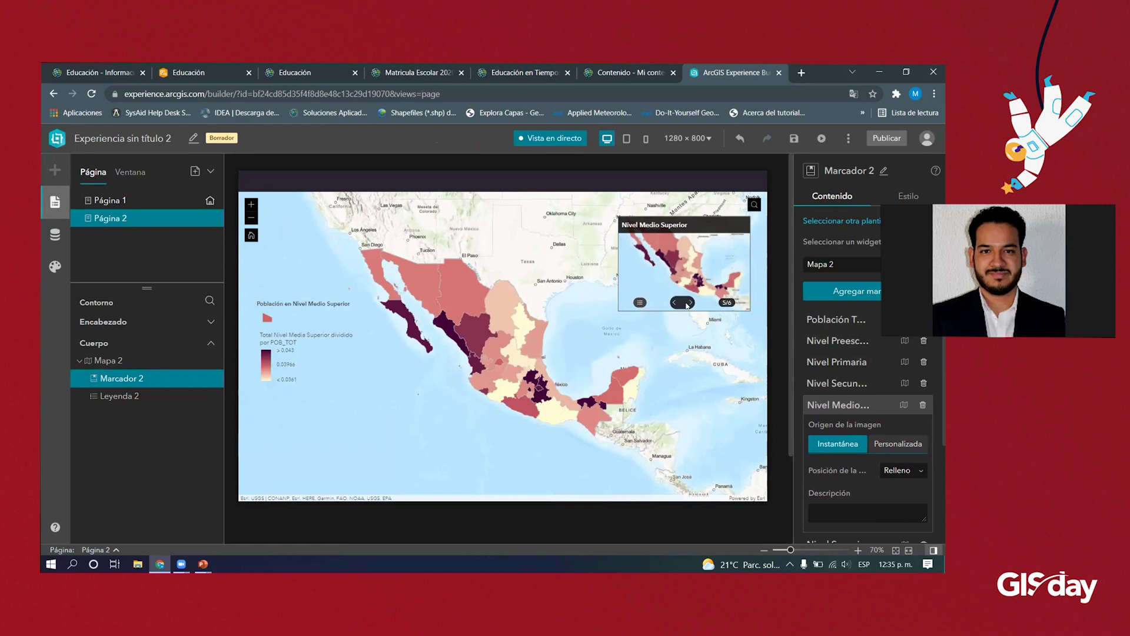
left_click(690, 303)
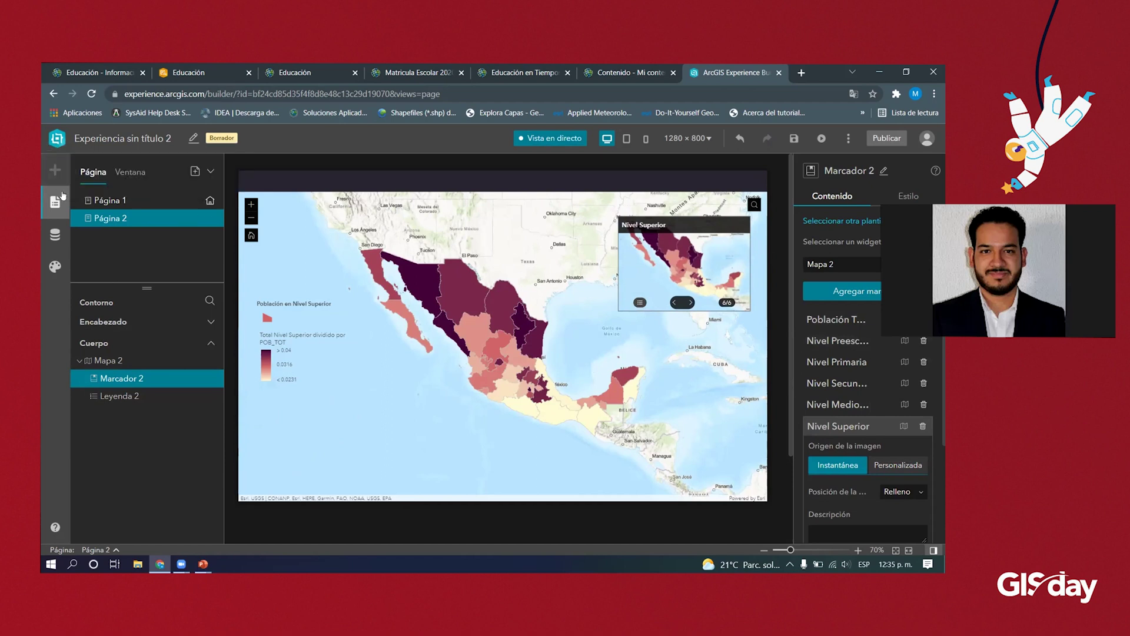
left_click(567, 139)
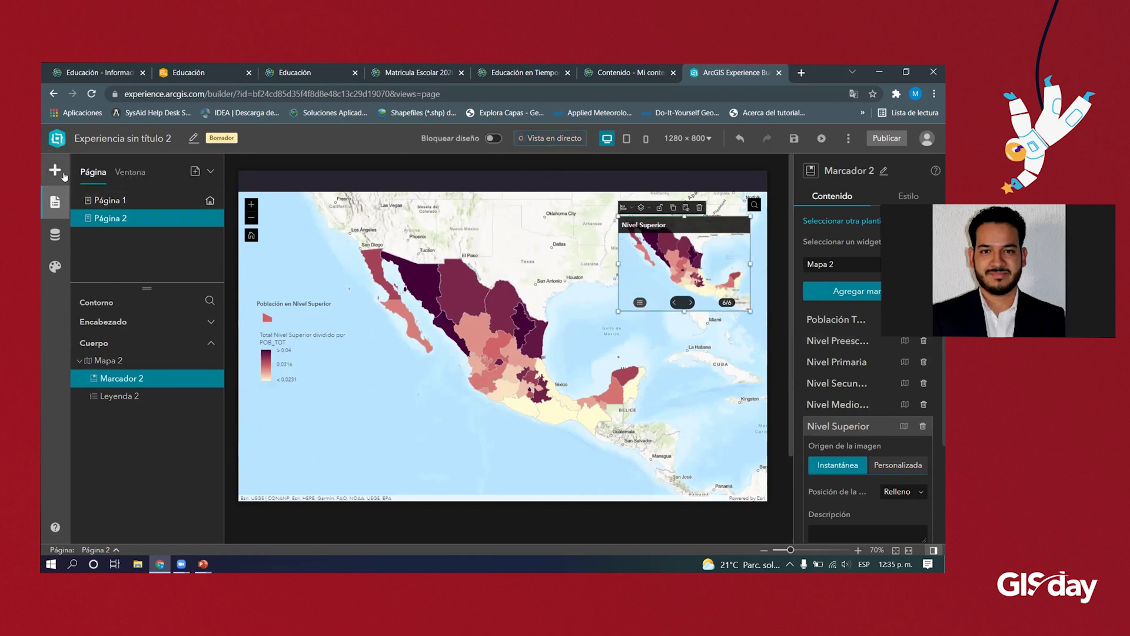
- Add a Botón widget on the map below the legend and apply the purple quick style
left_click(59, 171)
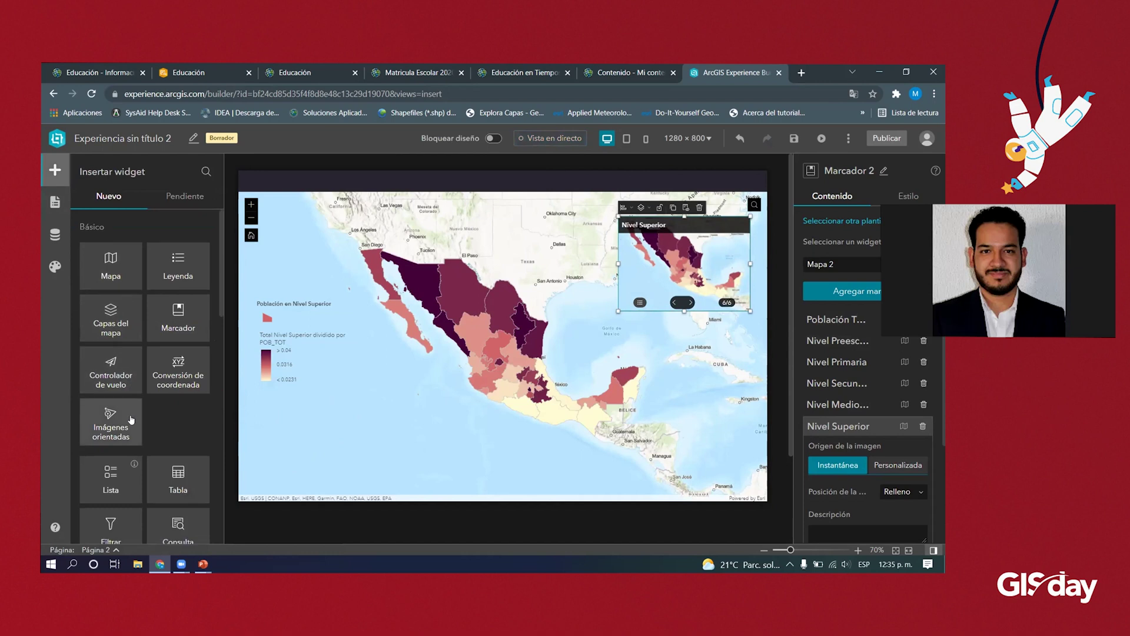
scroll(123, 411, "down", 2)
scroll(123, 411, "down", 3)
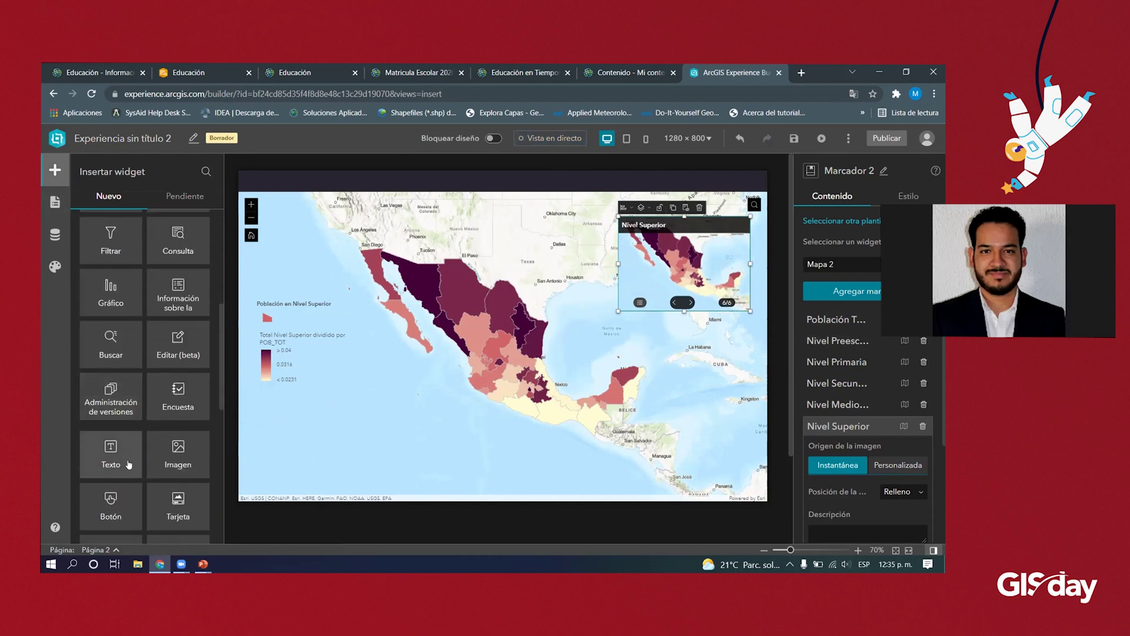
left_click_drag(134, 506, 318, 428)
left_click(433, 439)
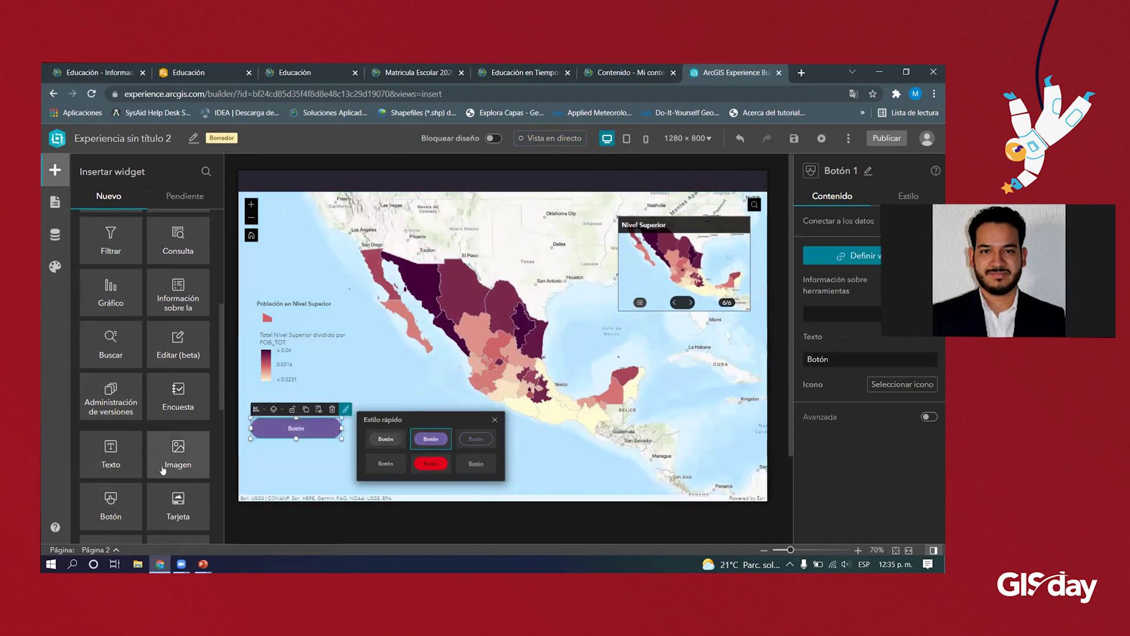
- Add two more buttons in the purple quick style and stack them below the first one
left_click_drag(111, 503, 304, 465)
left_click(424, 459)
left_click_drag(110, 508, 386, 419)
left_click_drag(305, 462, 296, 454)
left_click(381, 424)
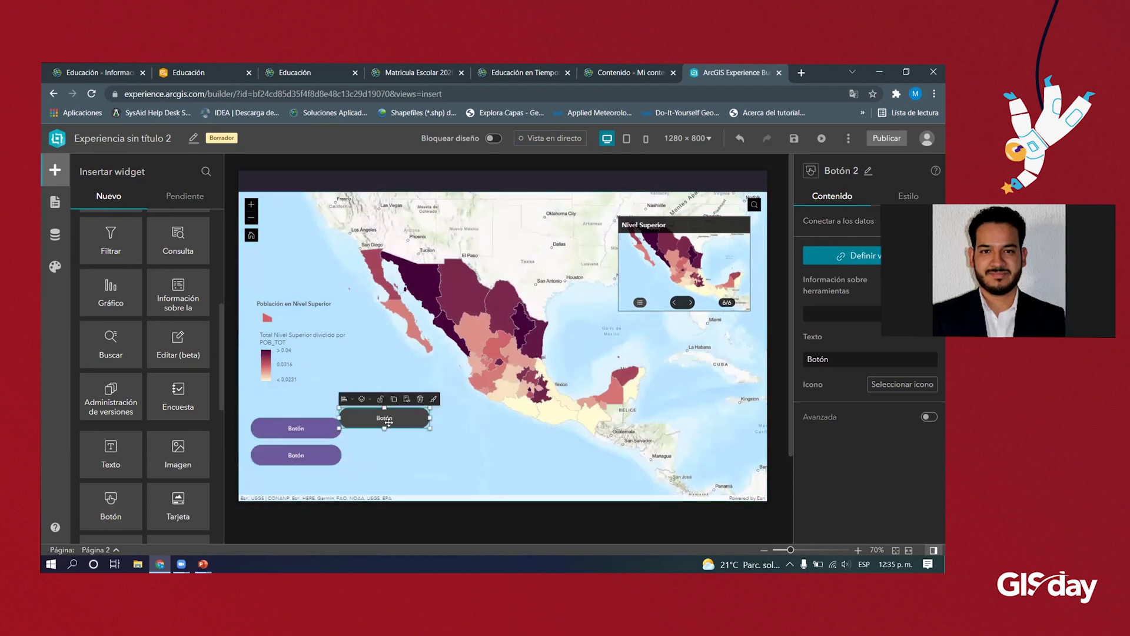
left_click_drag(380, 431, 292, 492)
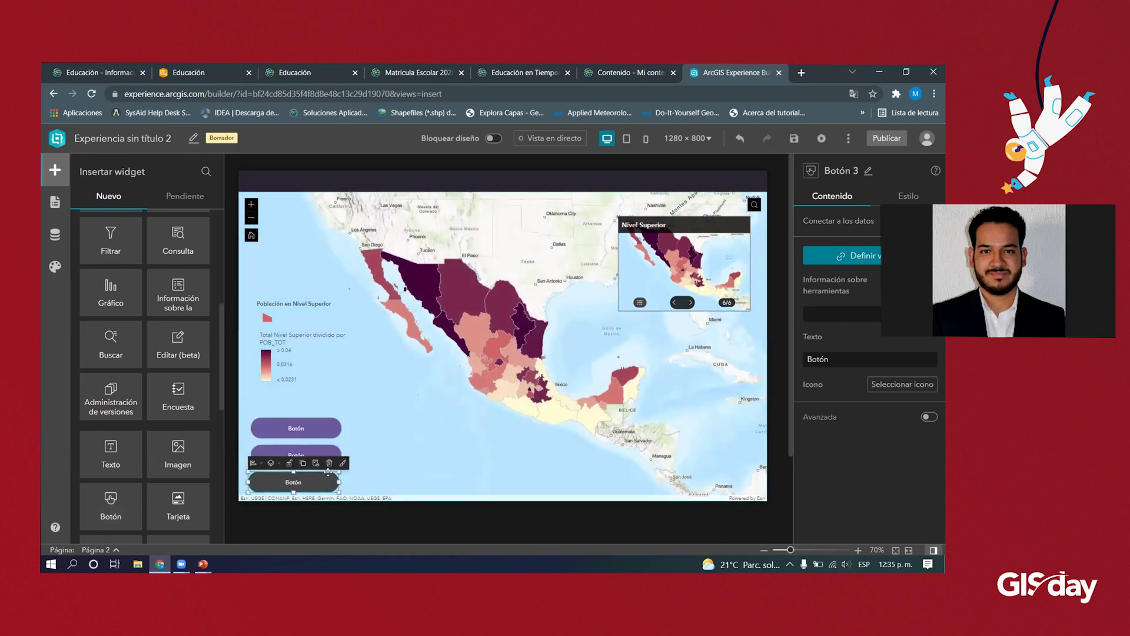
left_click(342, 462)
left_click(413, 458)
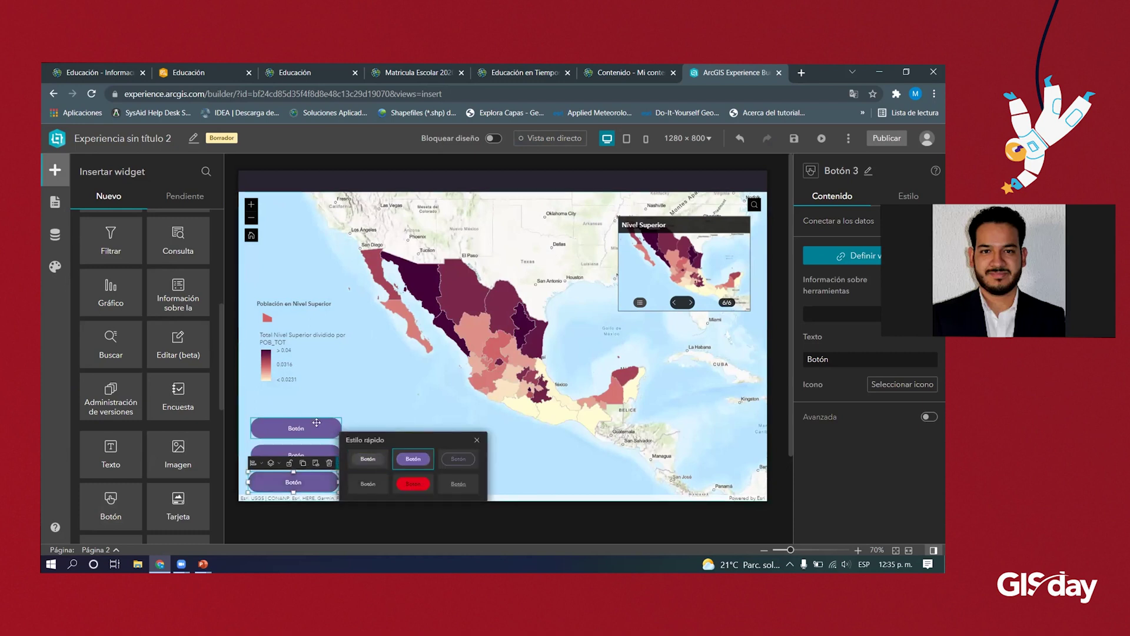
- Set the first button's text to ECOVID VS CPV 2020
left_click(318, 426)
left_click_drag(834, 359, 784, 356)
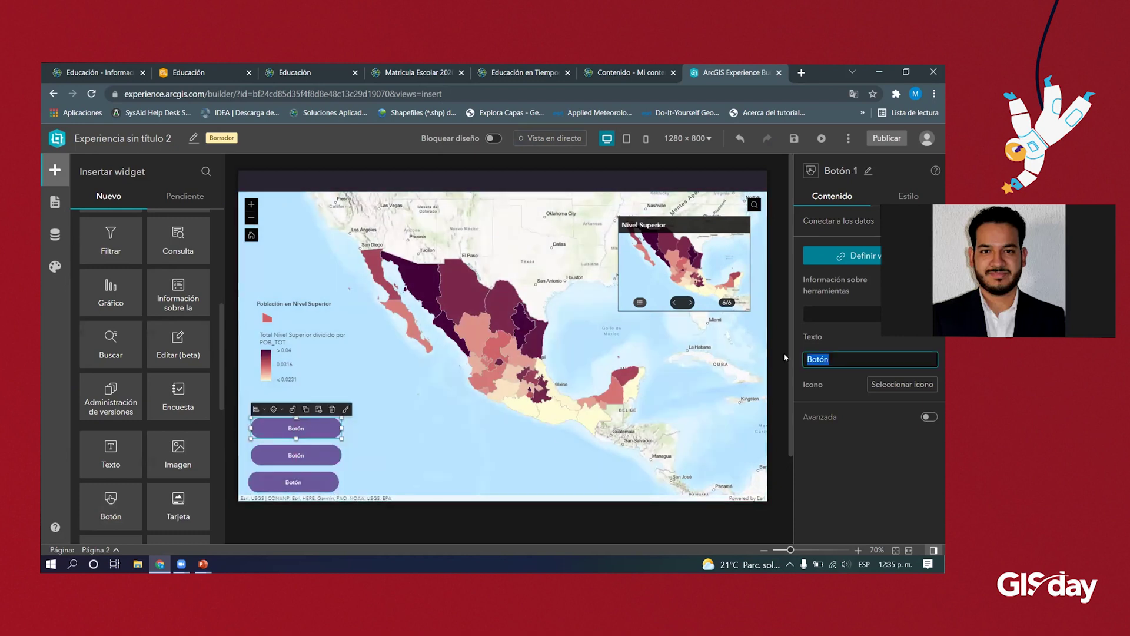
type("ECO")
type("VID")
type("VS")
type(" INEGI")
- Set the second button's text to ECOVID and the third button's text to OAXACA
left_click(269, 450)
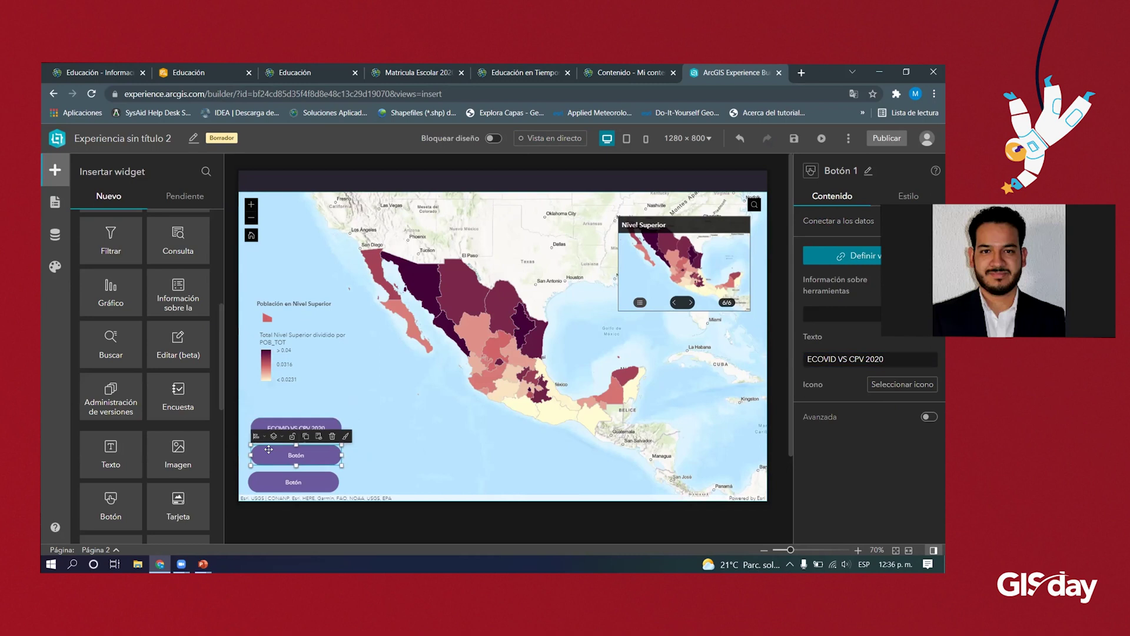
double_click(821, 360)
type("ECOVID")
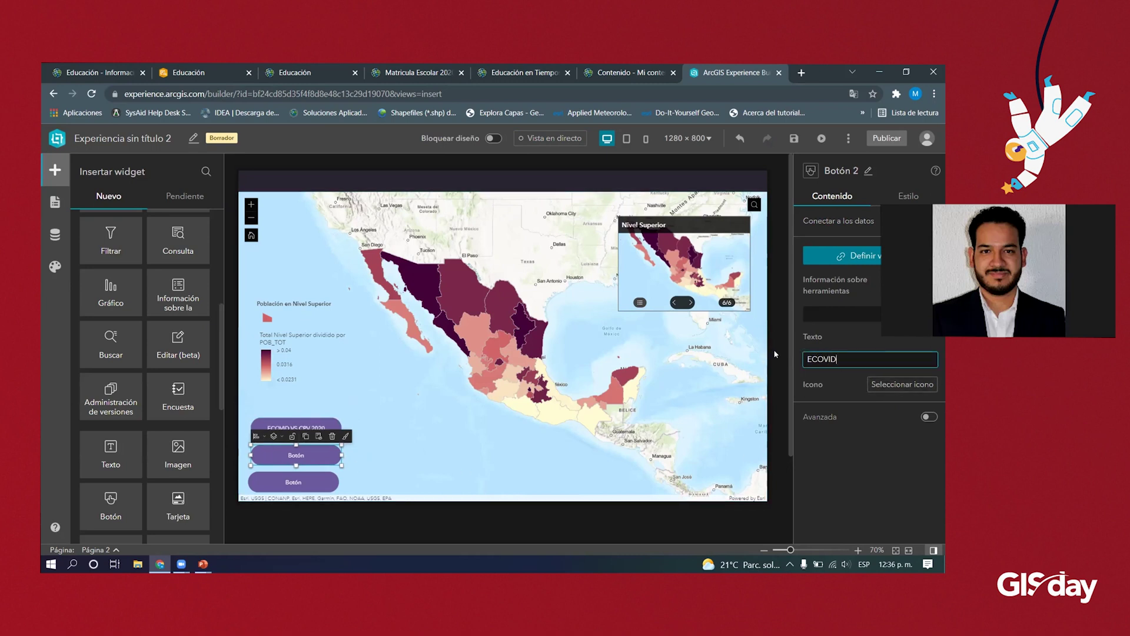
left_click(293, 482)
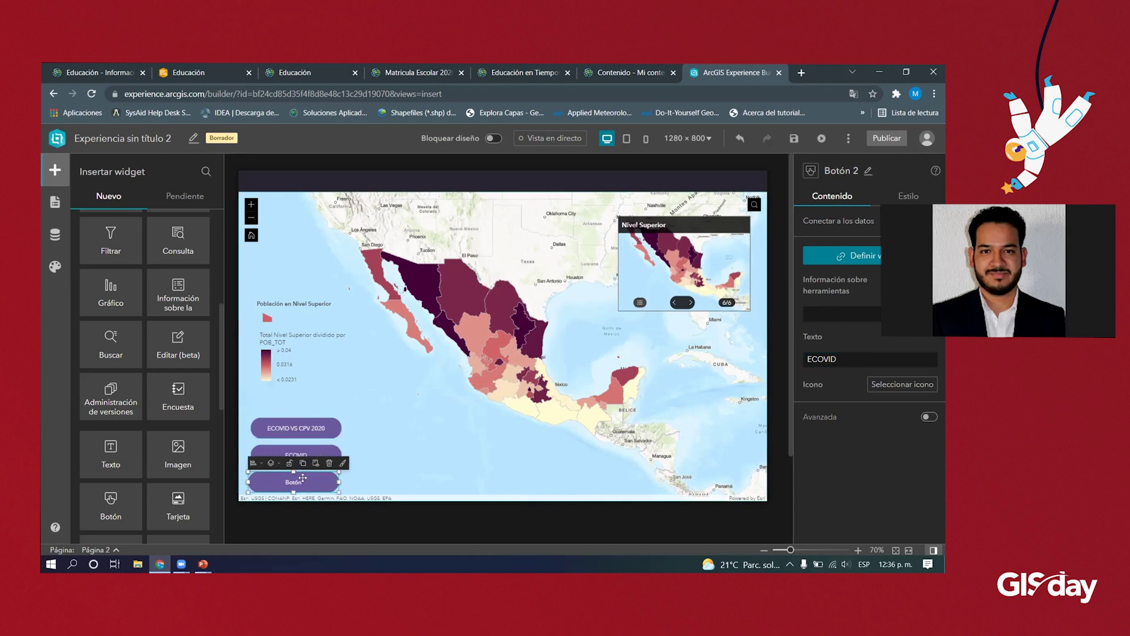
left_click(847, 358)
type("OAXACA")
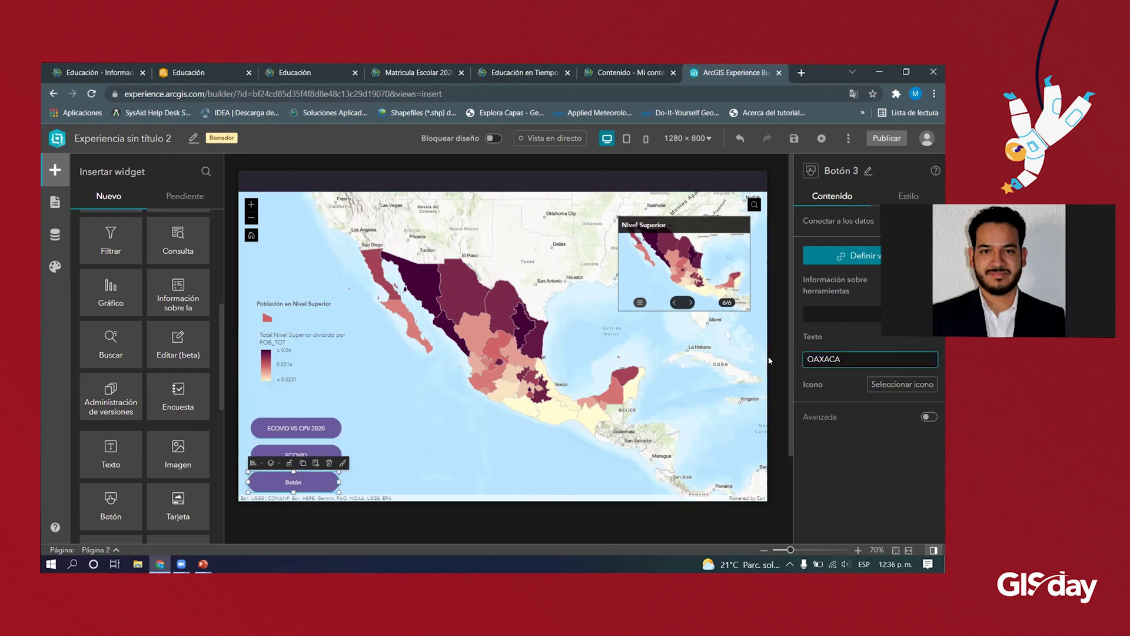
left_click(462, 438)
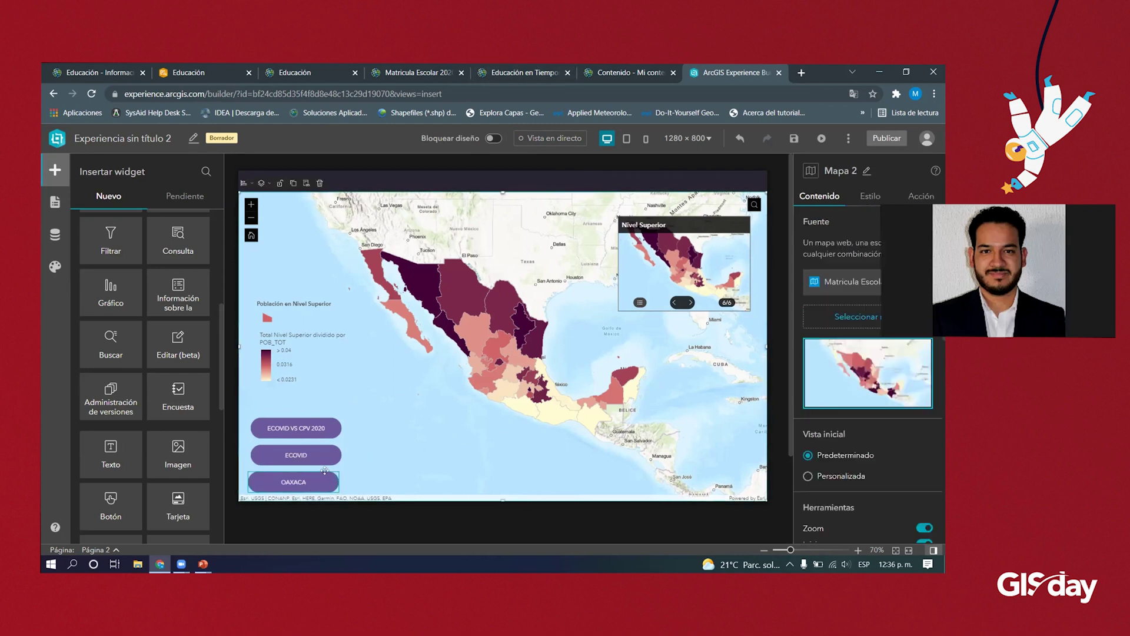
- Add a fixed window based on the Confirmar template and look through its settings
left_click(67, 200)
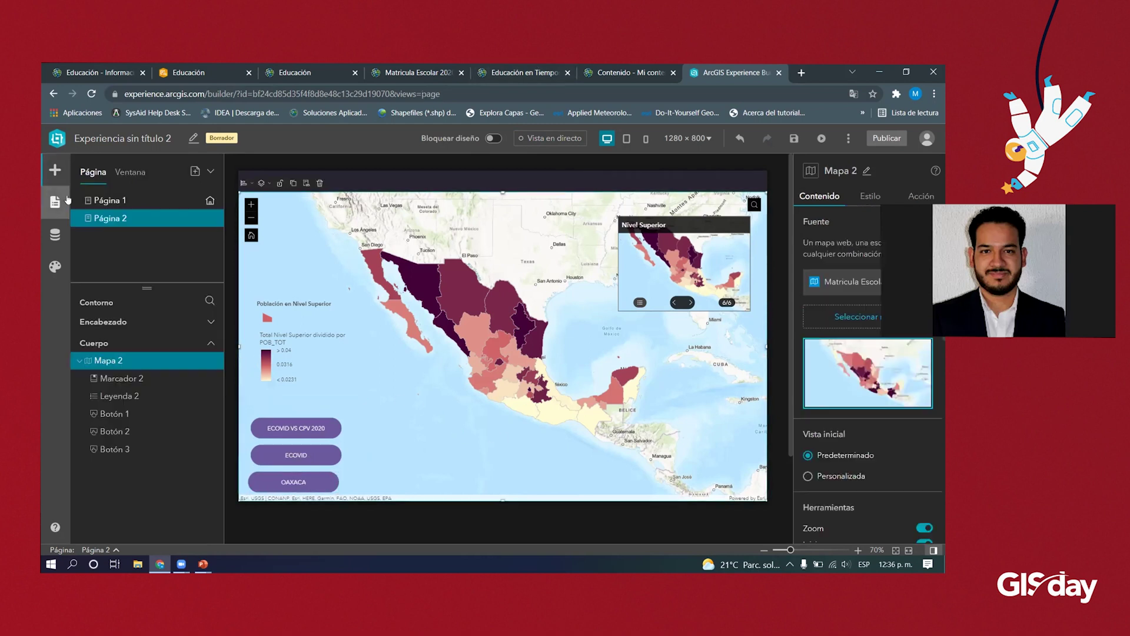
left_click(129, 172)
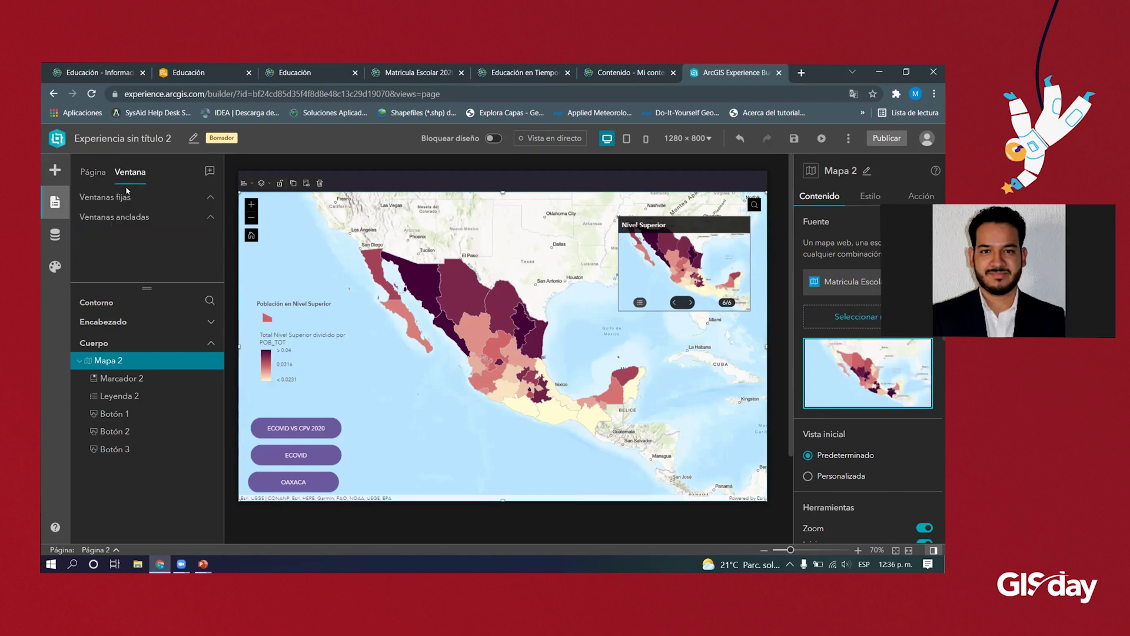
left_click(209, 171)
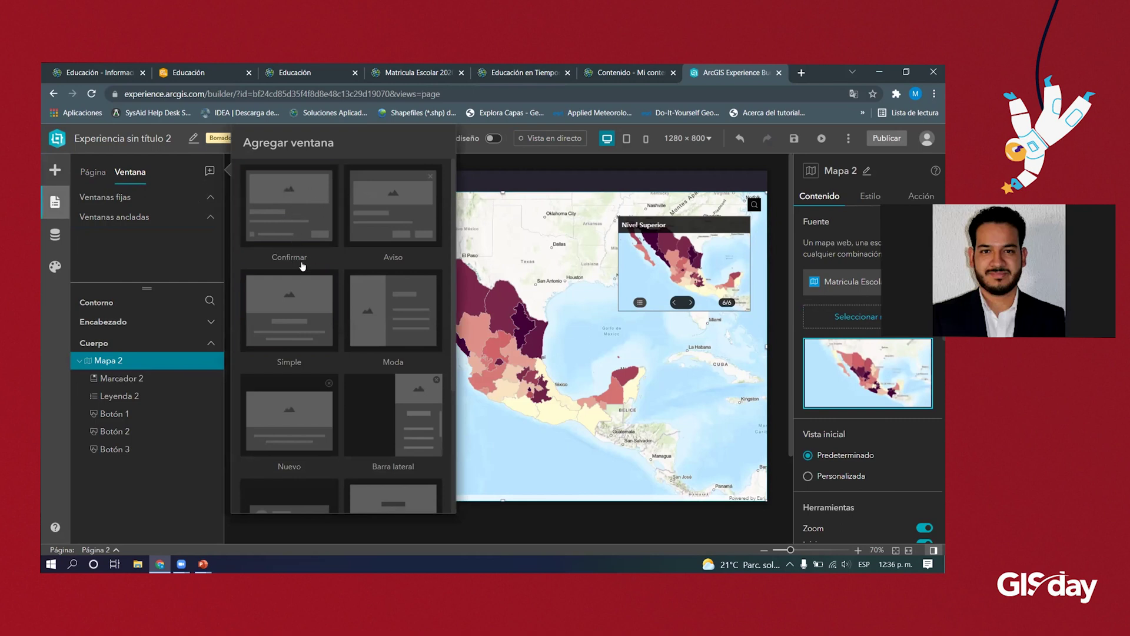
scroll(306, 287, "down", 1)
scroll(303, 289, "down", 3)
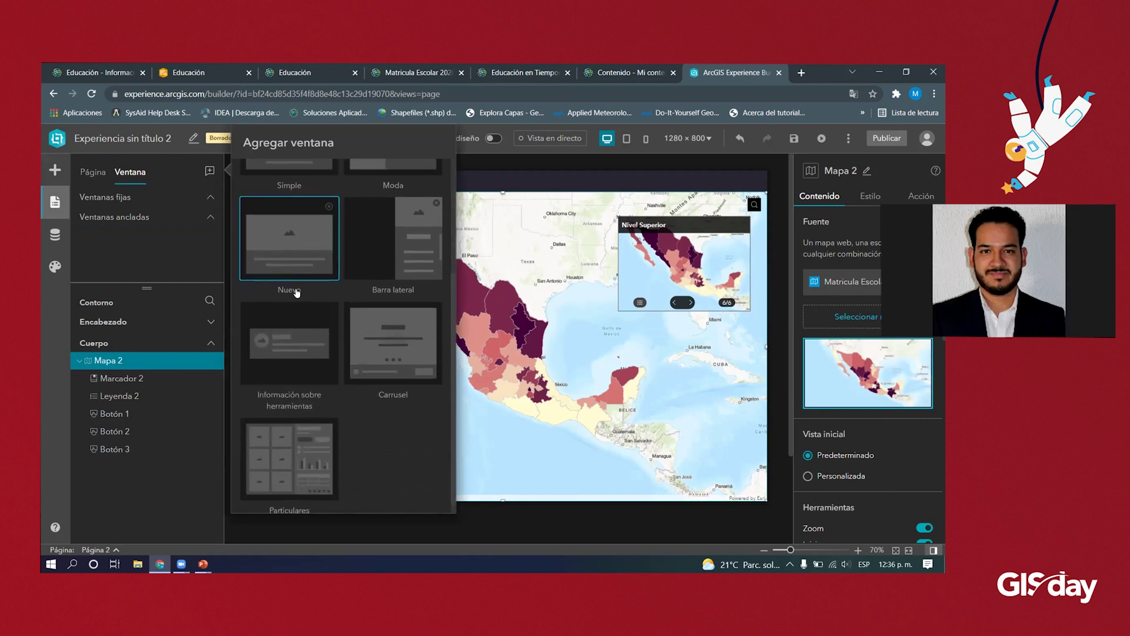
scroll(297, 291, "up", 5)
left_click(291, 230)
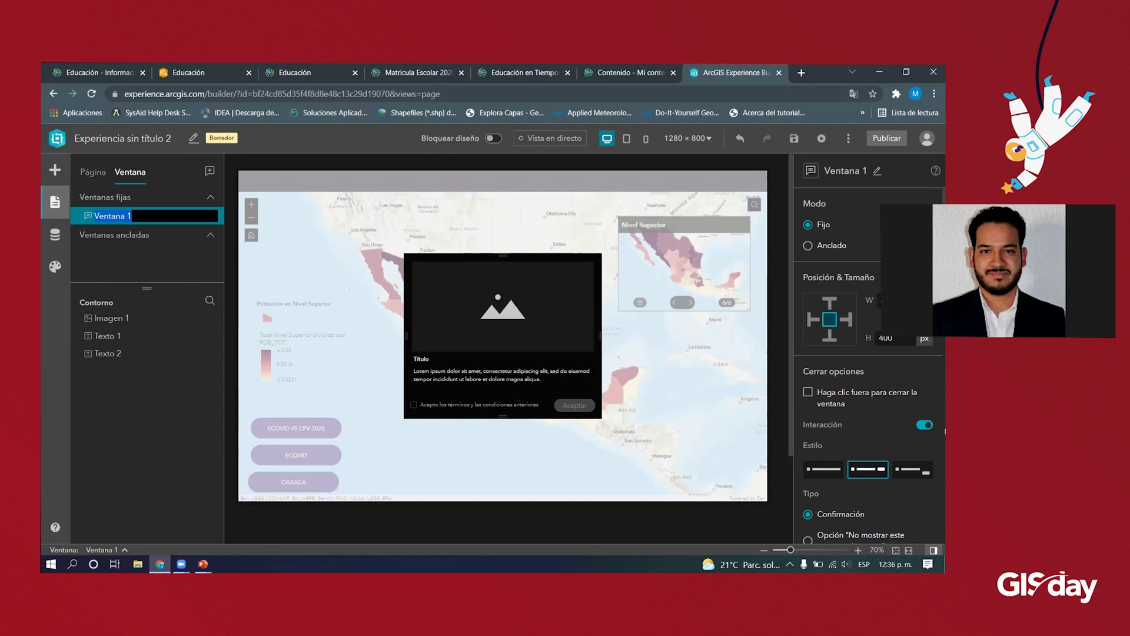
scroll(929, 433, "down", 5)
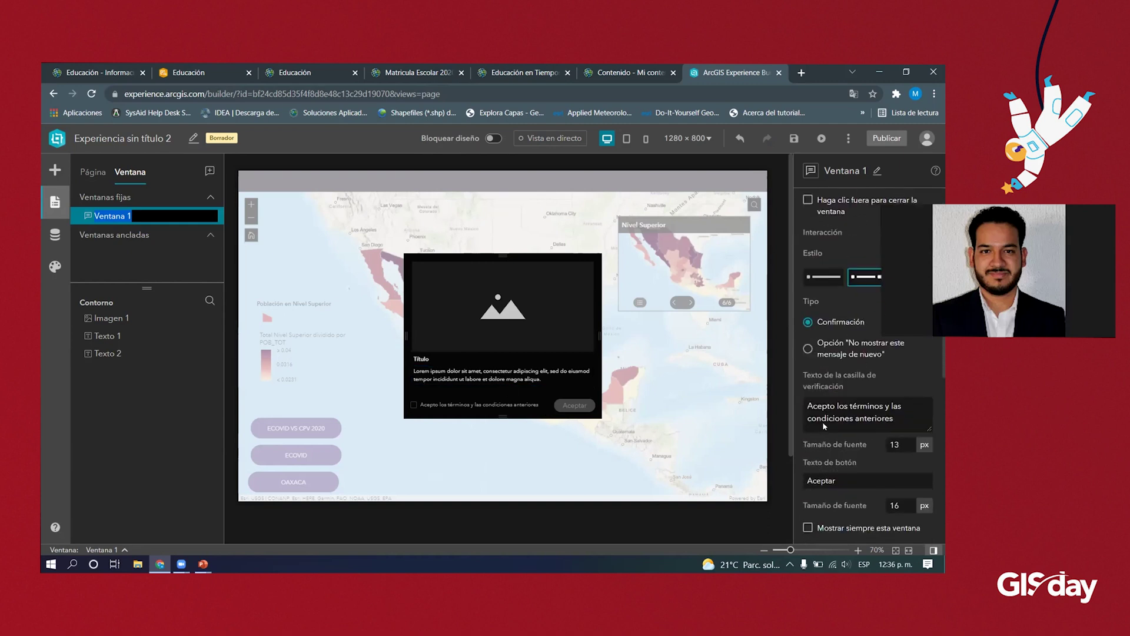
scroll(860, 431, "down", 10)
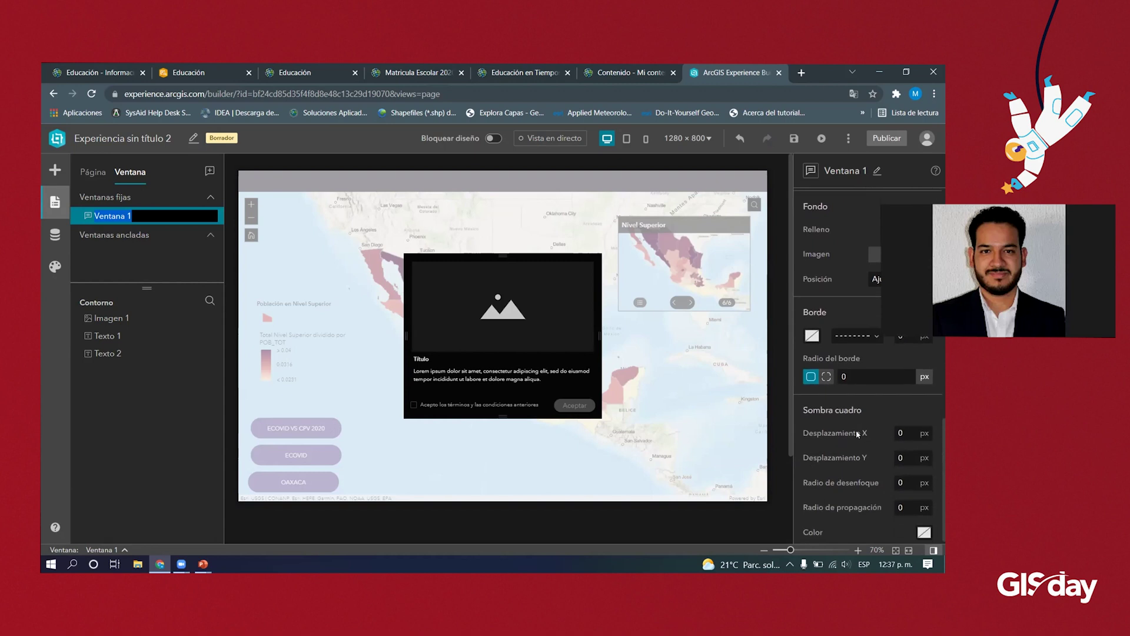
- Turn off the interaction option of the fixed window Ventana 1
scroll(855, 433, "up", 10)
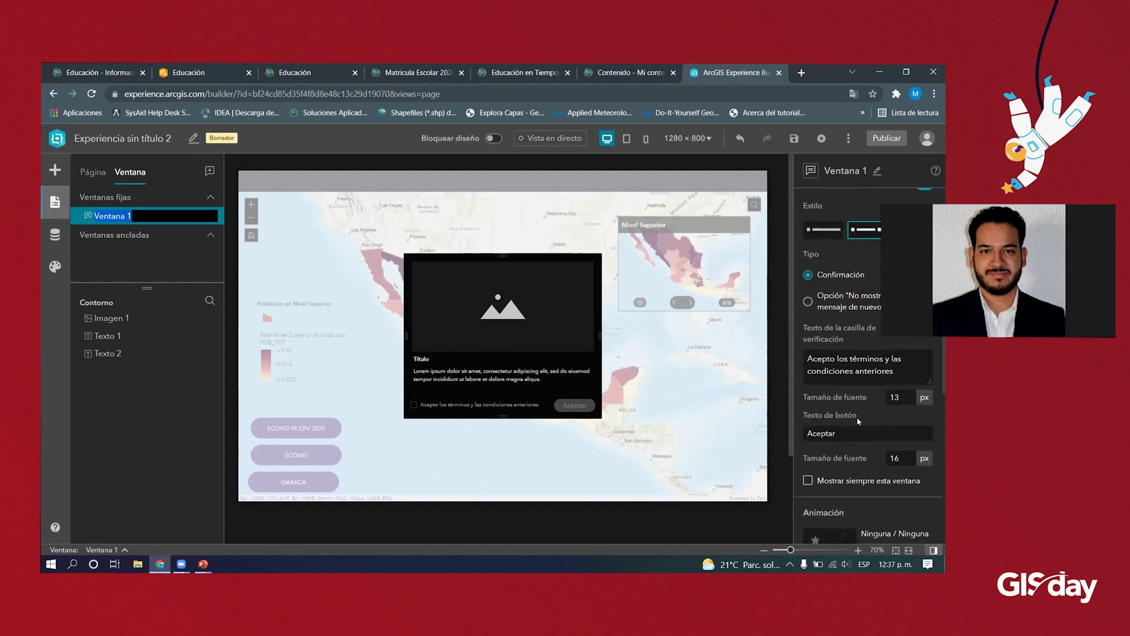
left_click(808, 344)
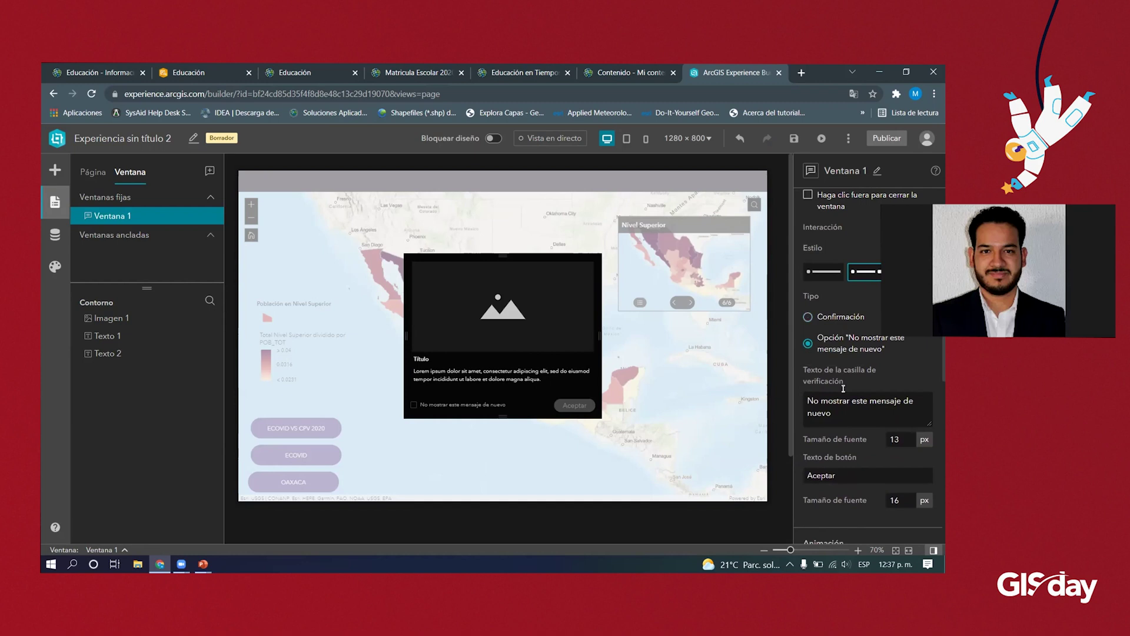
scroll(844, 389, "up", 1)
left_click(823, 330)
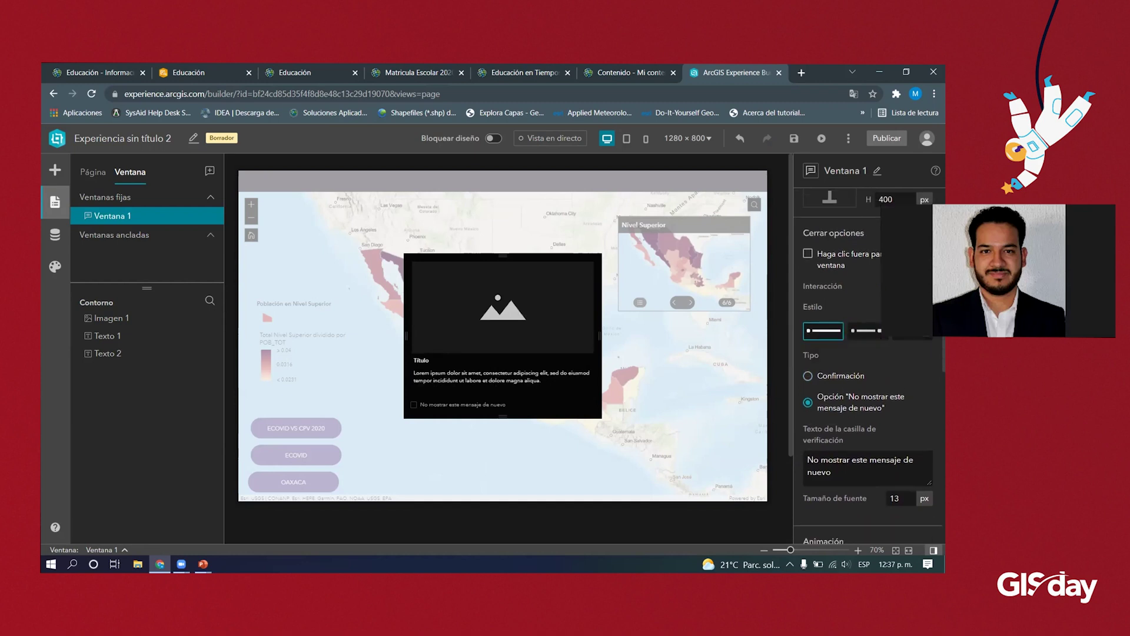
left_click(925, 286)
- Upload ECOVID VS CPV.PNG from the GIS Day folder as the source of the window's image
left_click(450, 313)
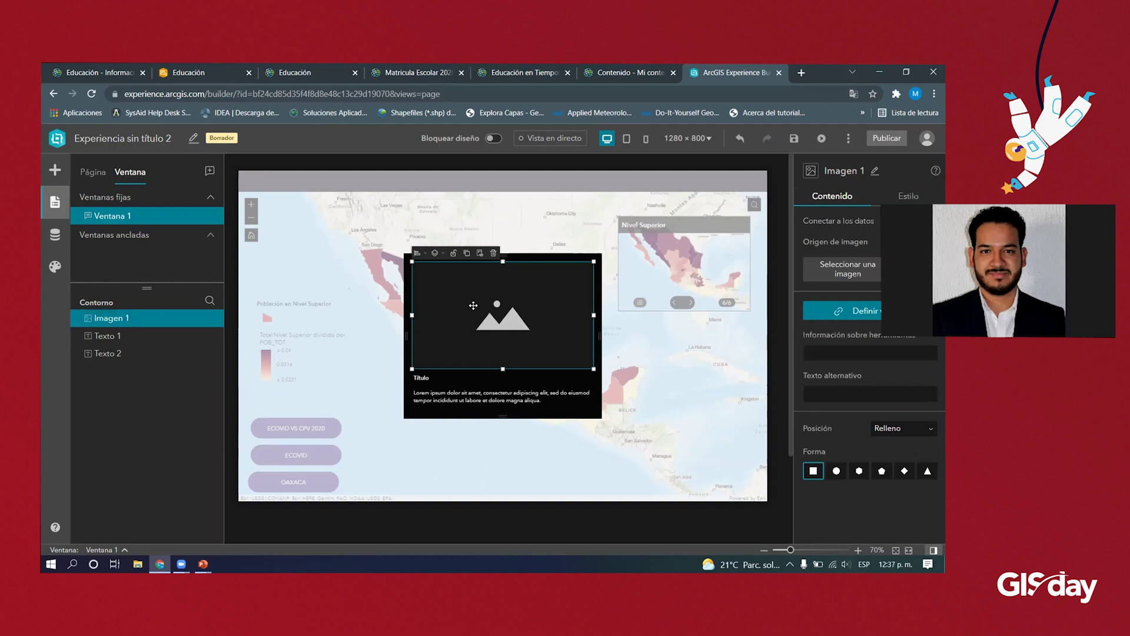
left_click(865, 274)
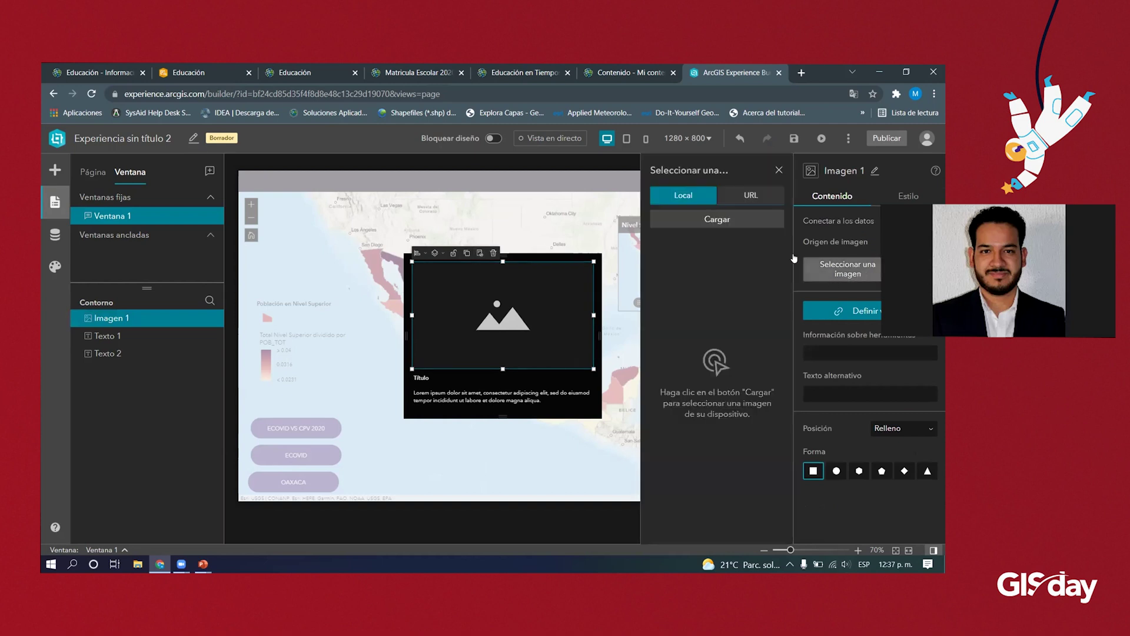
left_click(701, 218)
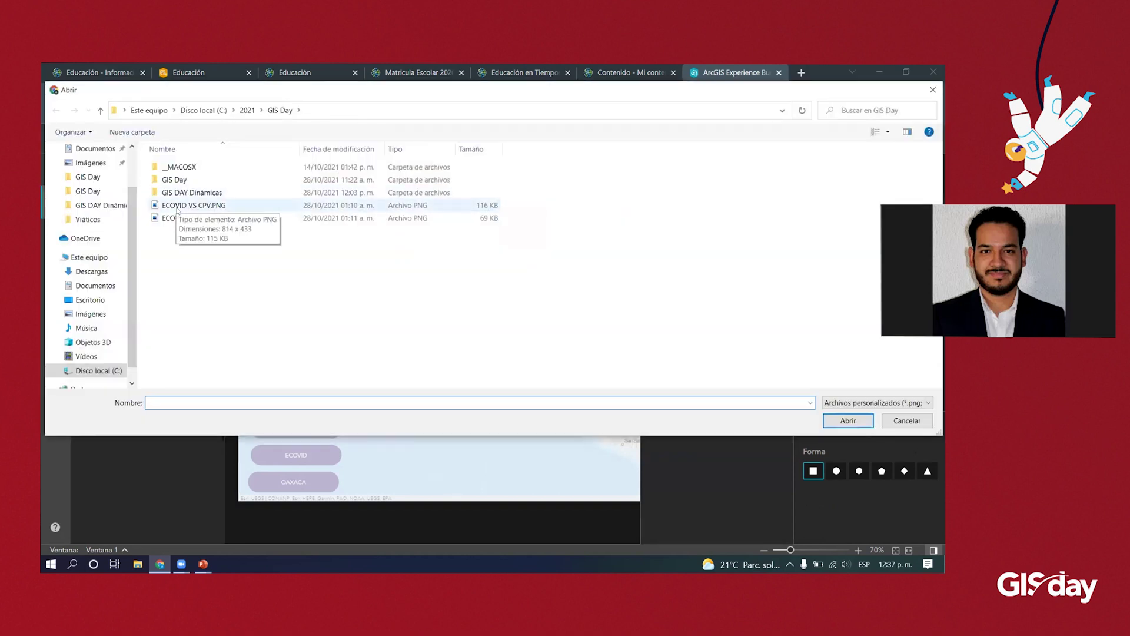
left_click(183, 205)
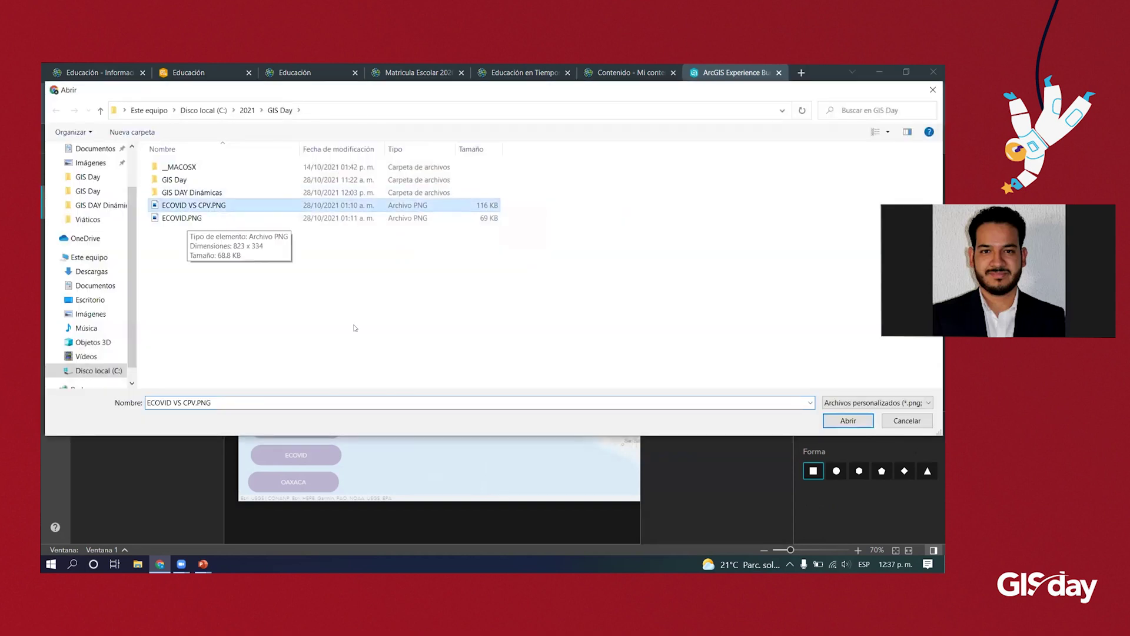
left_click(847, 421)
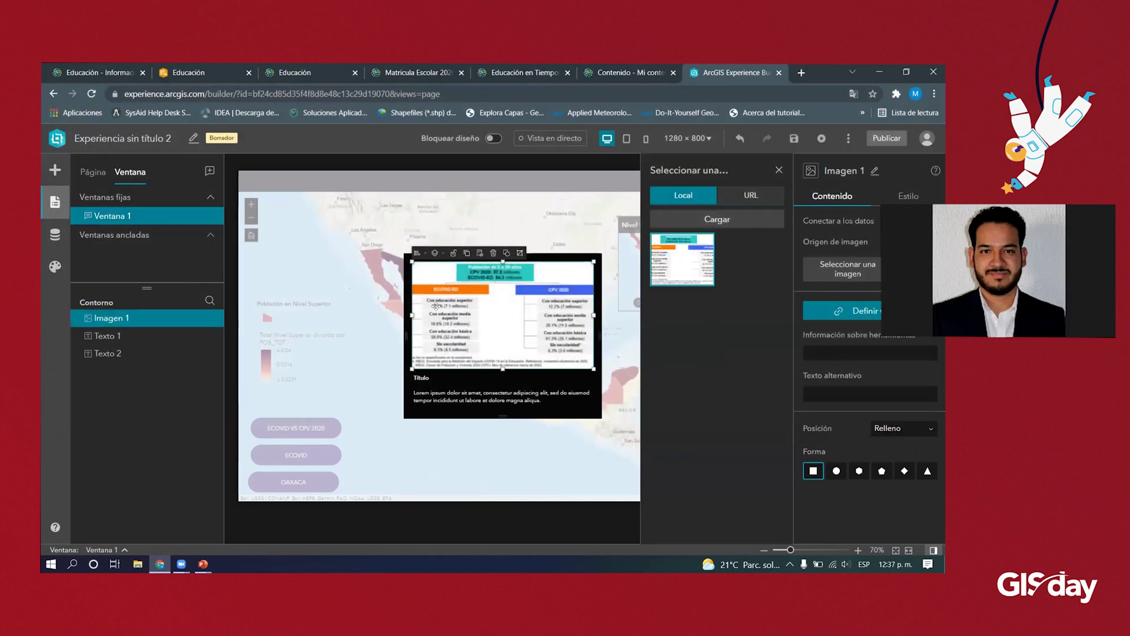
- Delete the window's title text and extend the description text box upward to just below the image
left_click(423, 377)
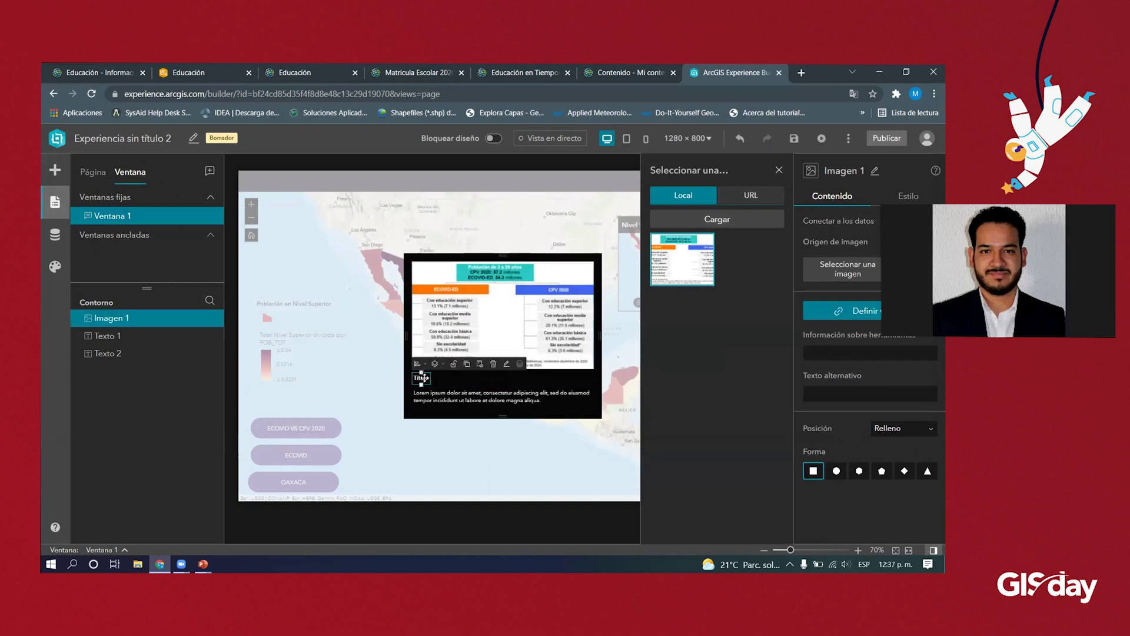
left_click(493, 365)
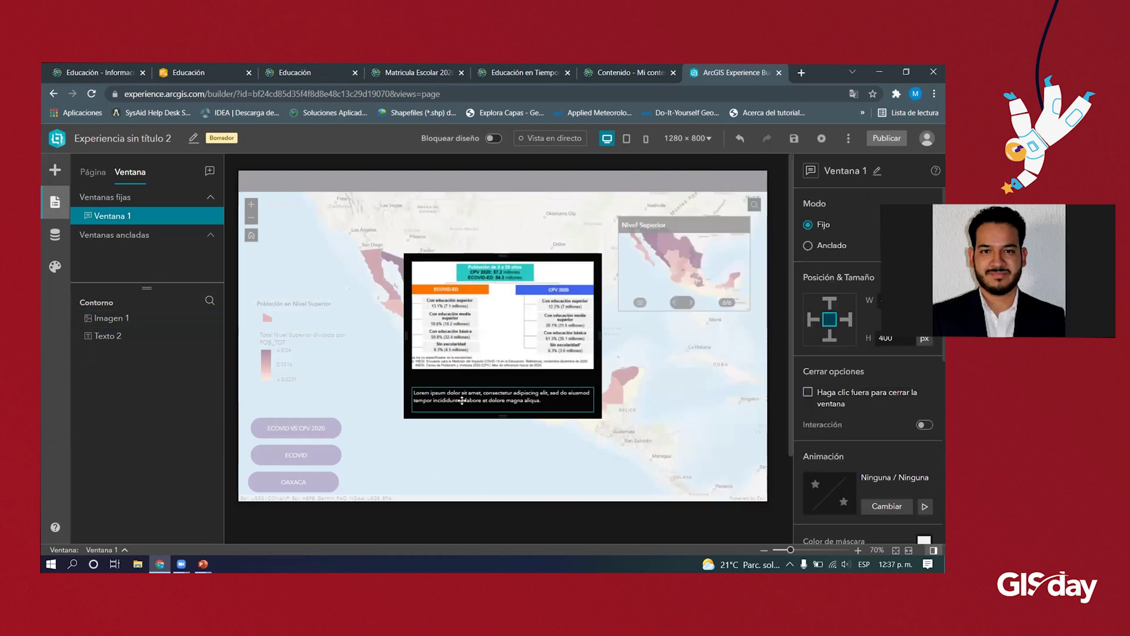
left_click(503, 386)
left_click_drag(503, 378, 503, 371)
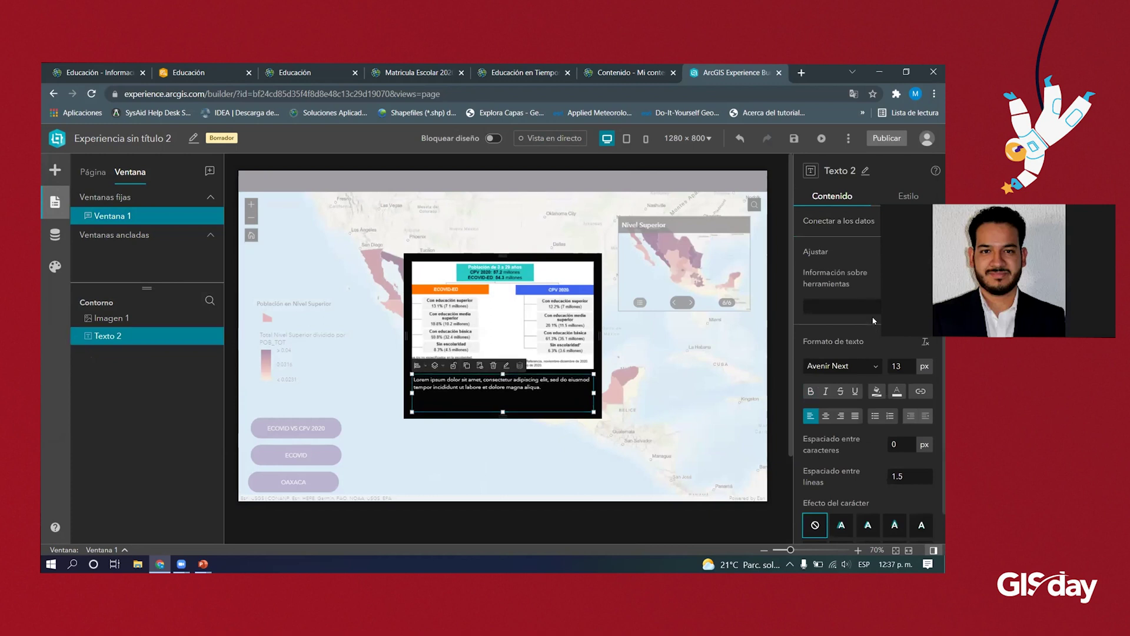
- Clear the placeholder description and open Tecto Botones.docx from the GIS Day folder in Word
double_click(506, 396)
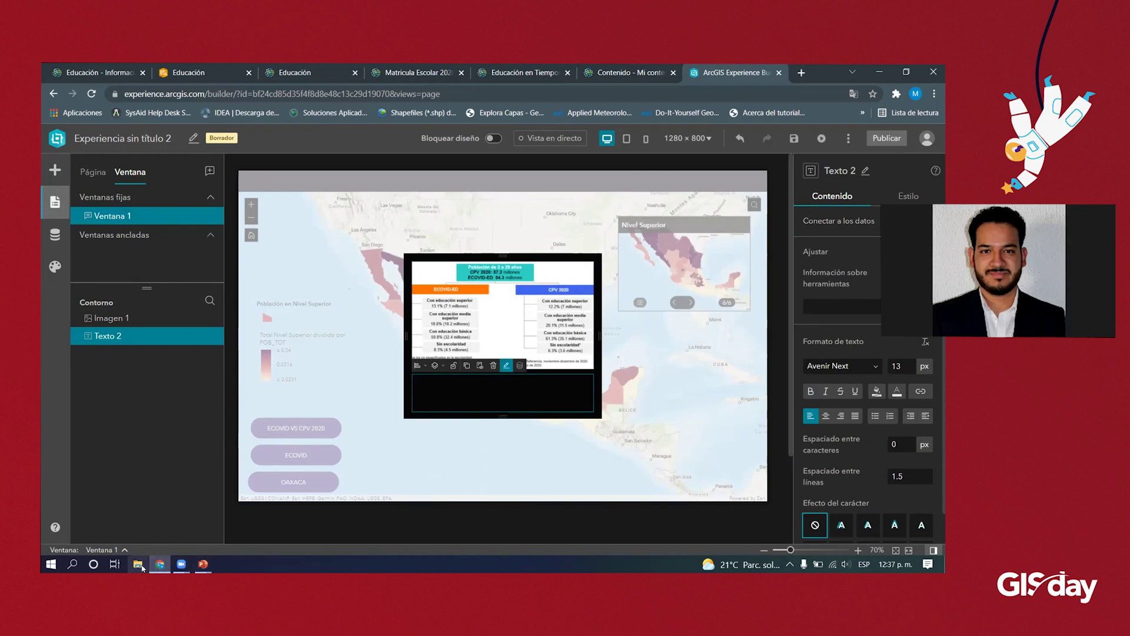
left_click(138, 564)
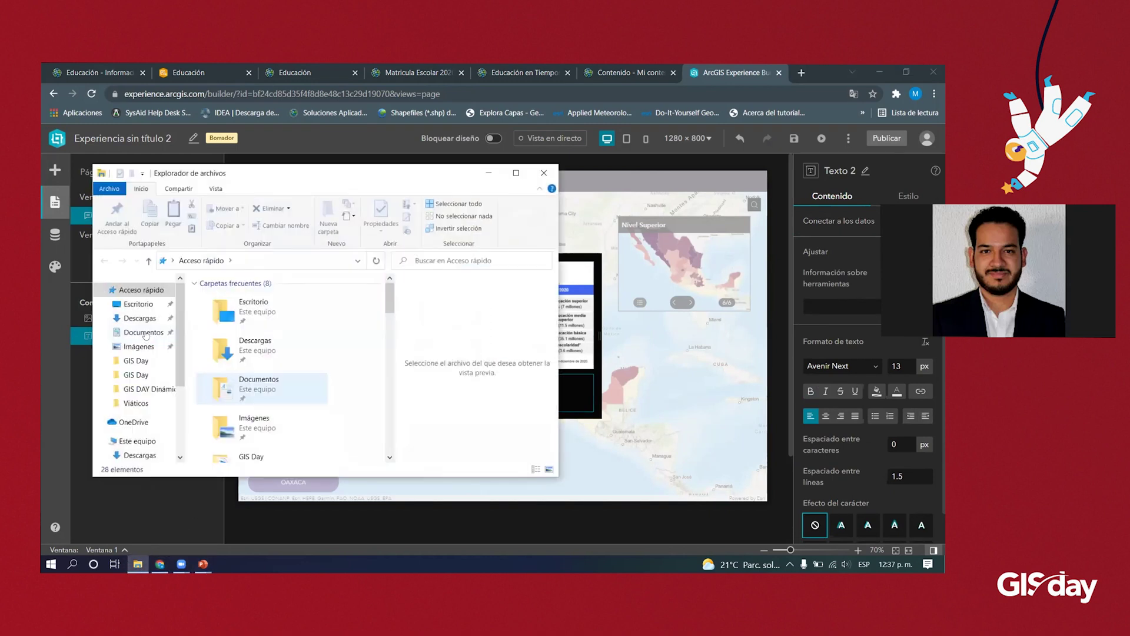
left_click(136, 374)
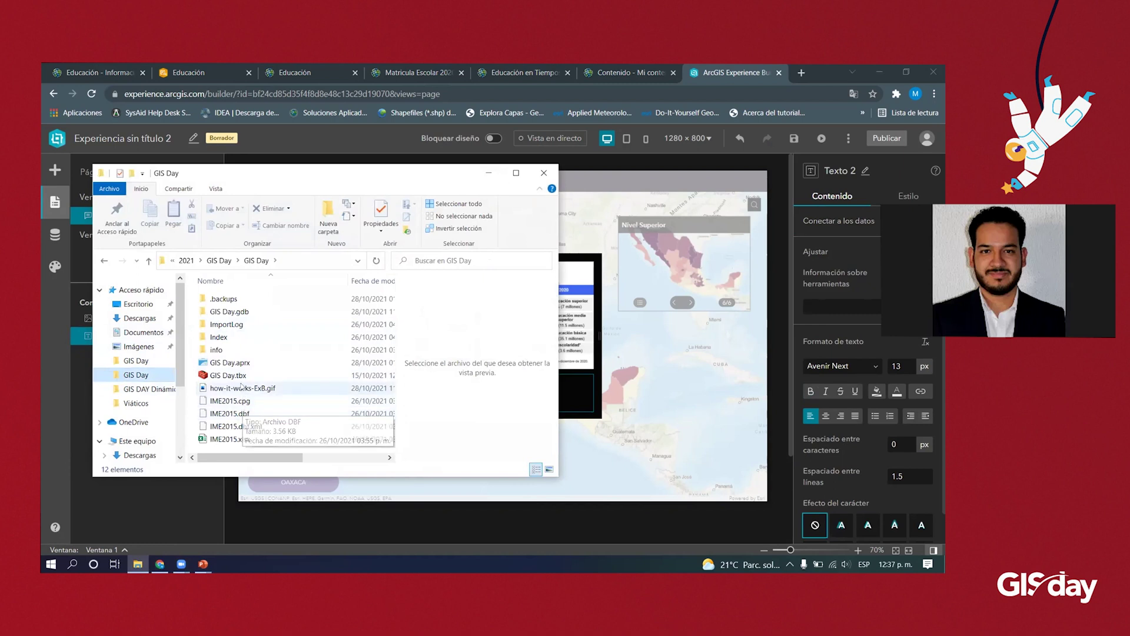
left_click(146, 388)
left_click(141, 363)
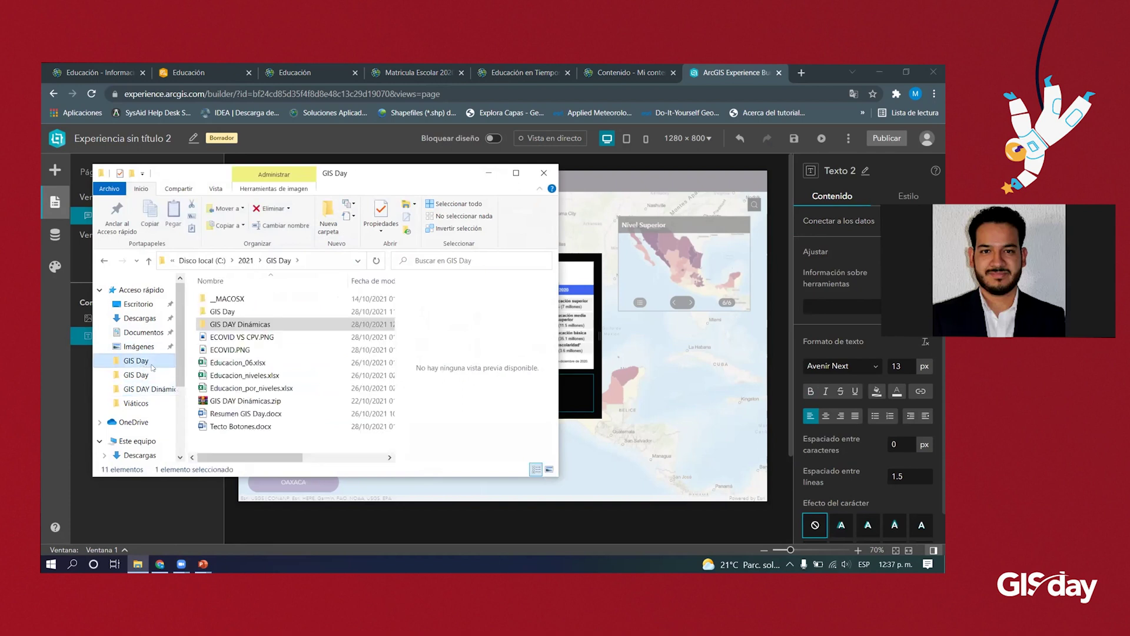
double_click(240, 427)
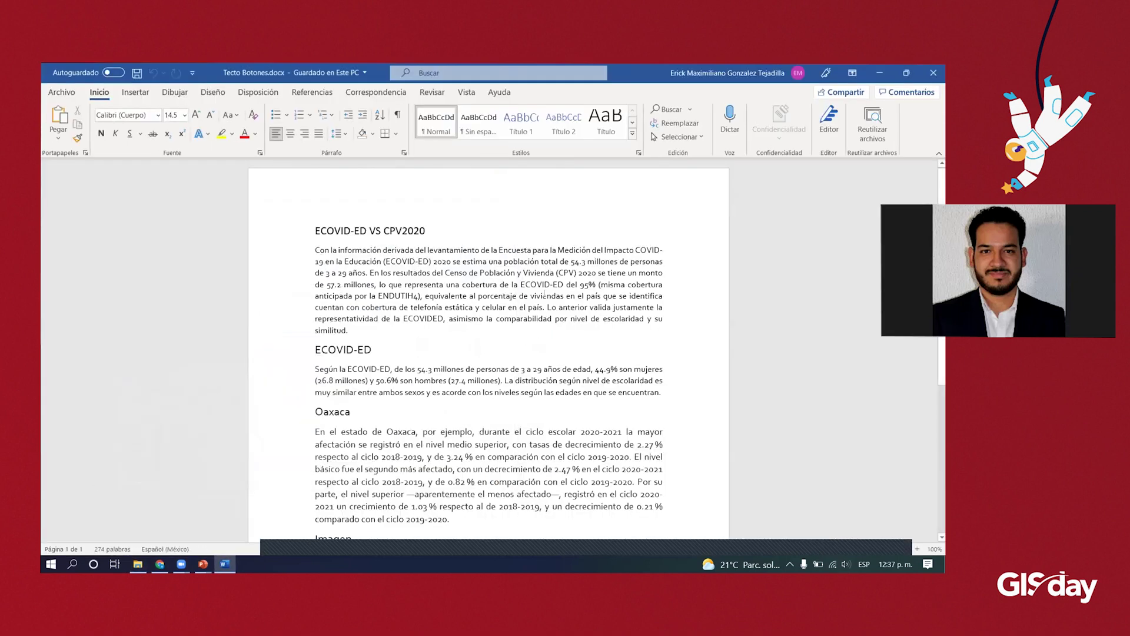
- Copy the paragraph under ECOVID-ED VS CPV2020 in Word and paste it into the window's text box in Experience Builder
left_click_drag(315, 249, 577, 329)
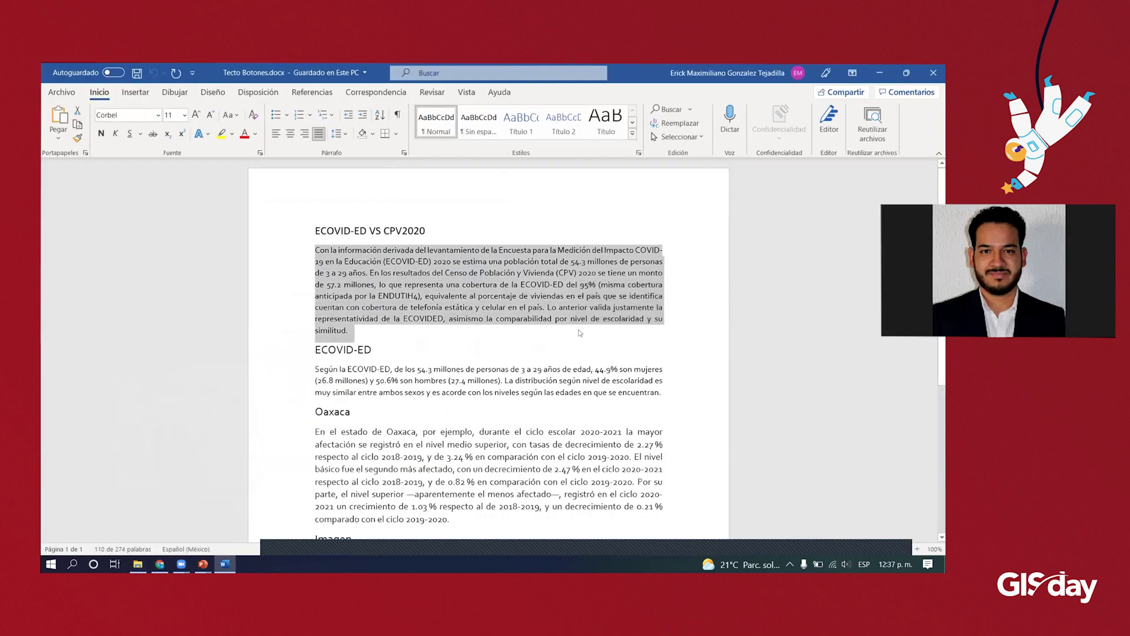
key("alt+Tab")
key("alt+Tab")
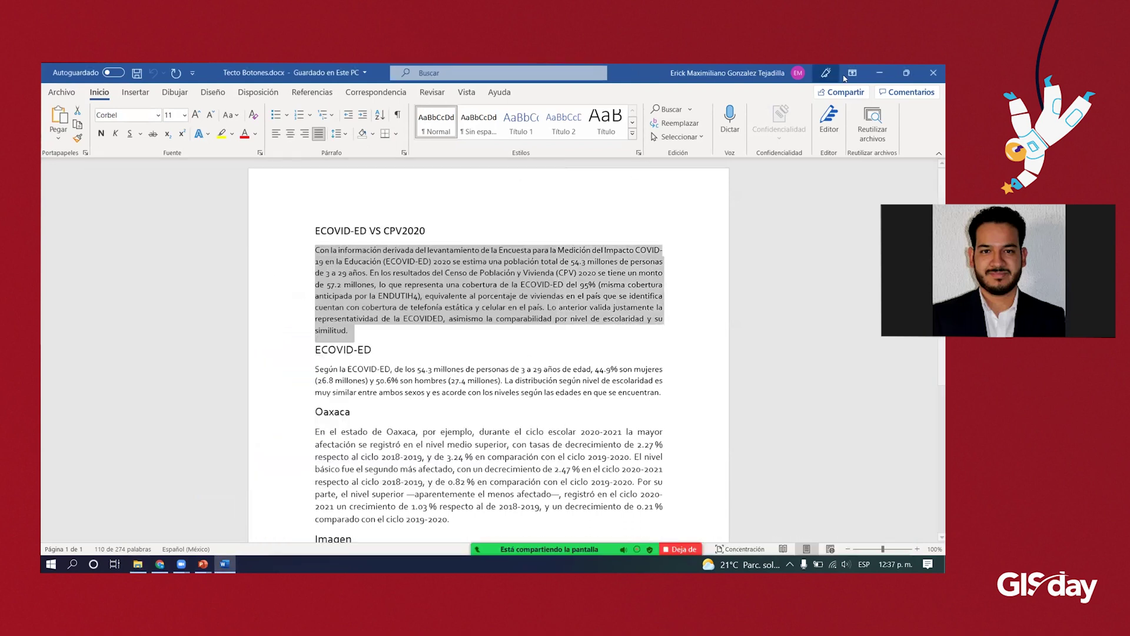
key("alt+Tab")
key("alt+Tab")
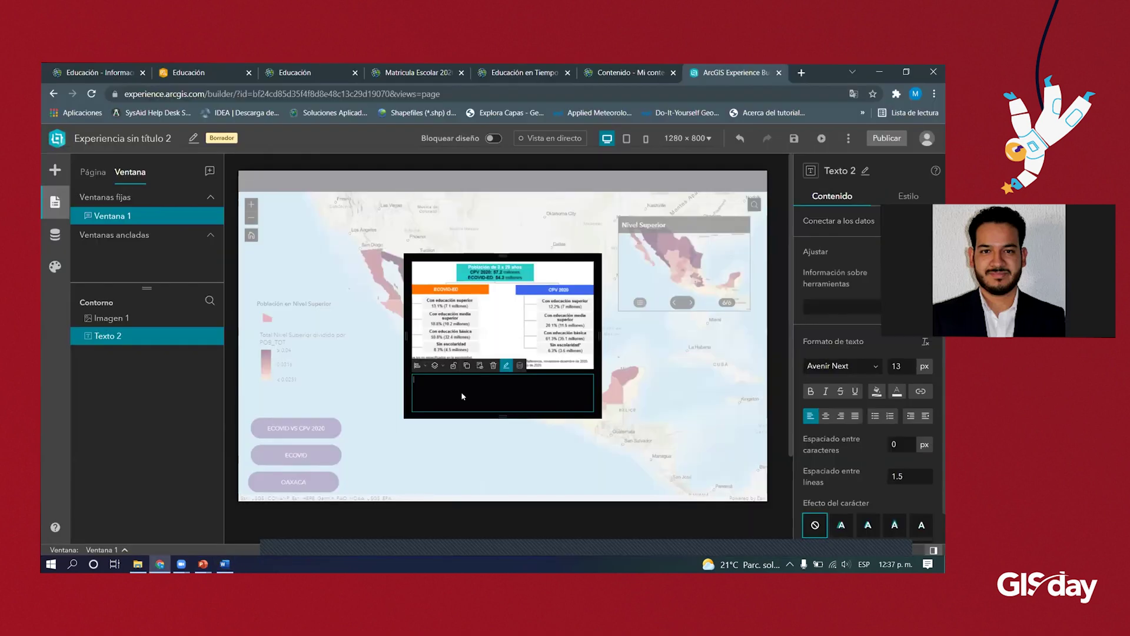
- Justify the whole pasted paragraph and set its font size to 16 px
key("ctrl+a")
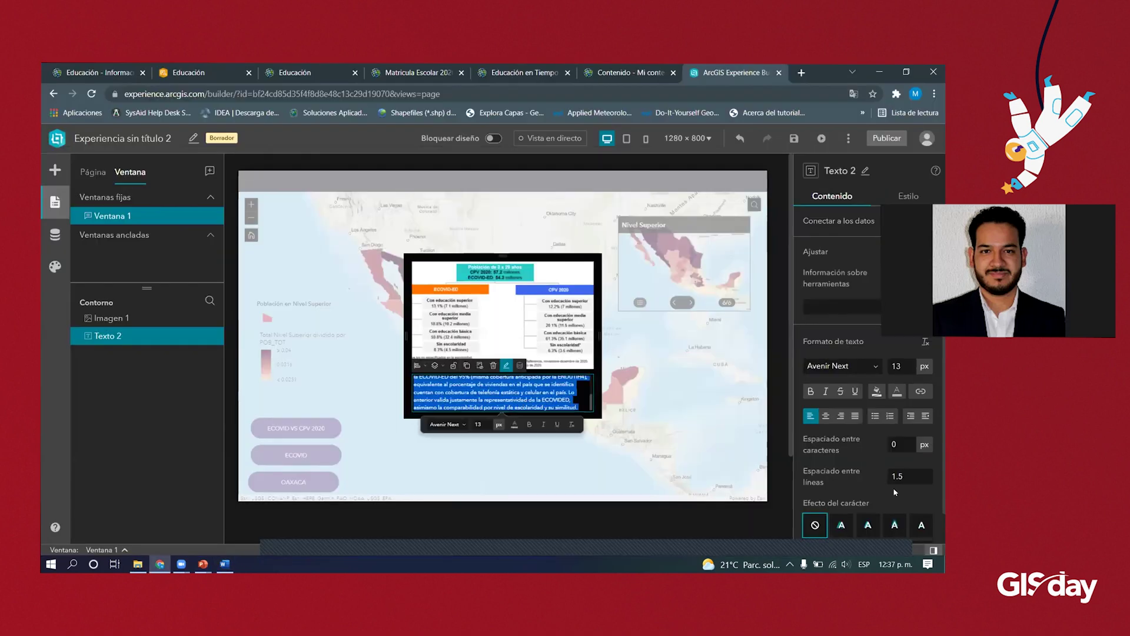
left_click(856, 416)
double_click(906, 365)
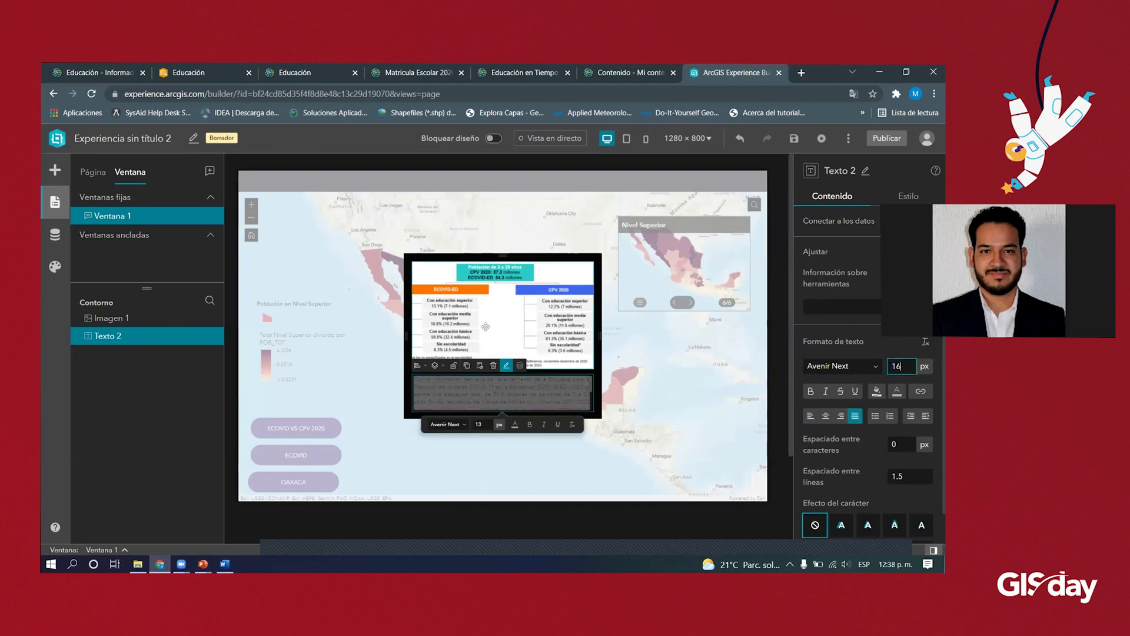
key("Return")
- Widen the window slightly, make it about 413 px high, and duplicate it to get two copies
left_click_drag(596, 331, 628, 332)
mouse_move(503, 256)
left_mouse_down()
mouse_move(504, 238)
mouse_move(504, 250)
left_mouse_up()
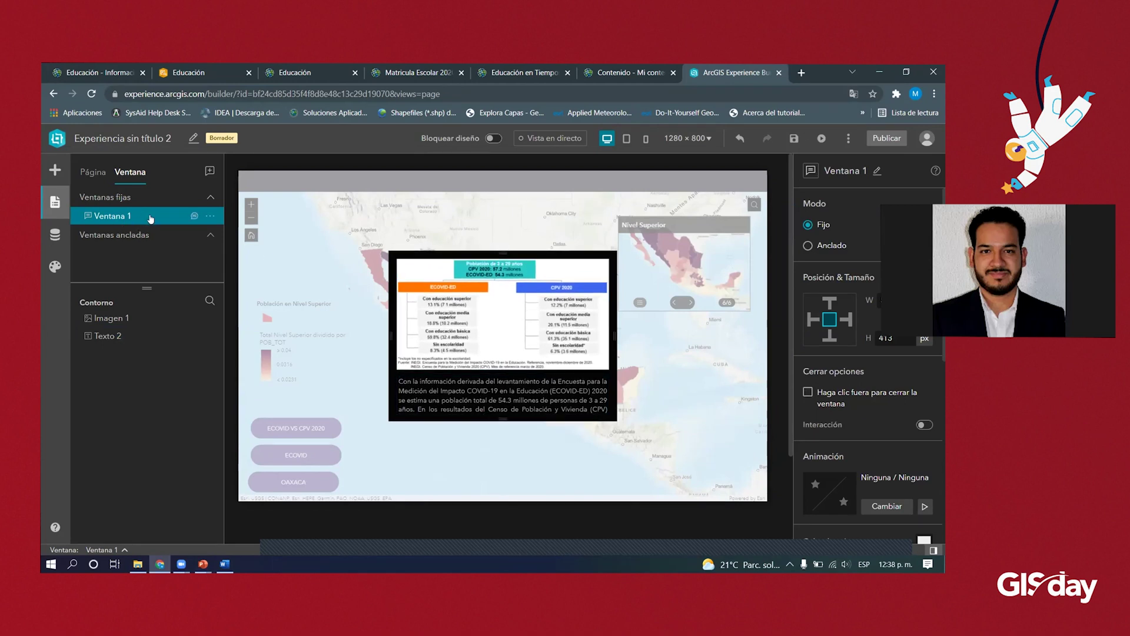
left_click(210, 216)
left_click(226, 252)
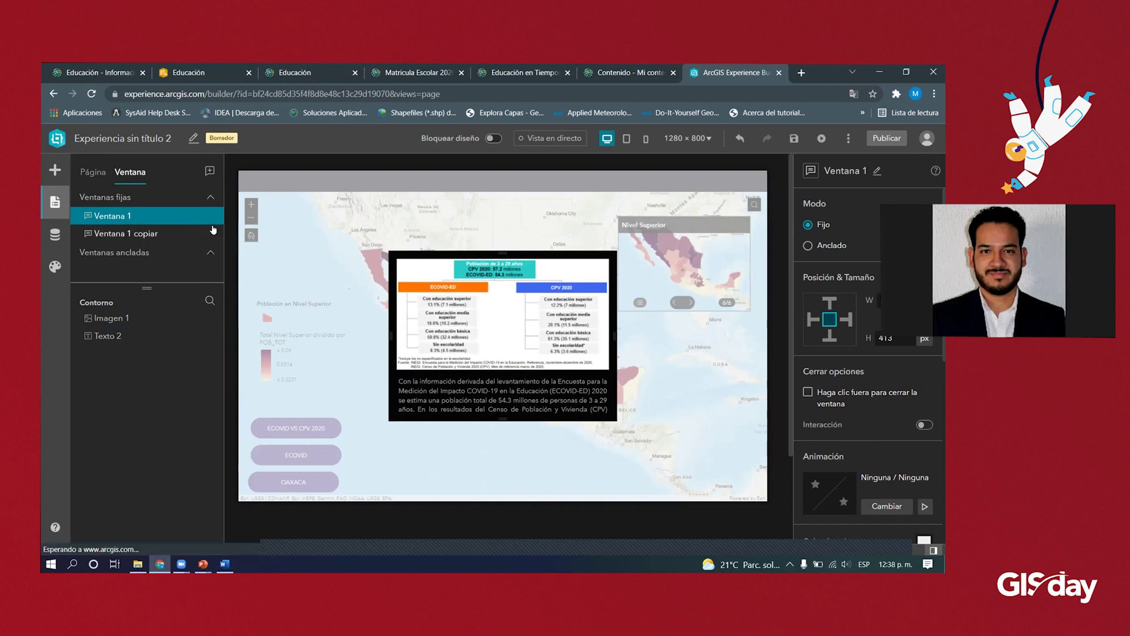
left_click(210, 235)
left_click(225, 269)
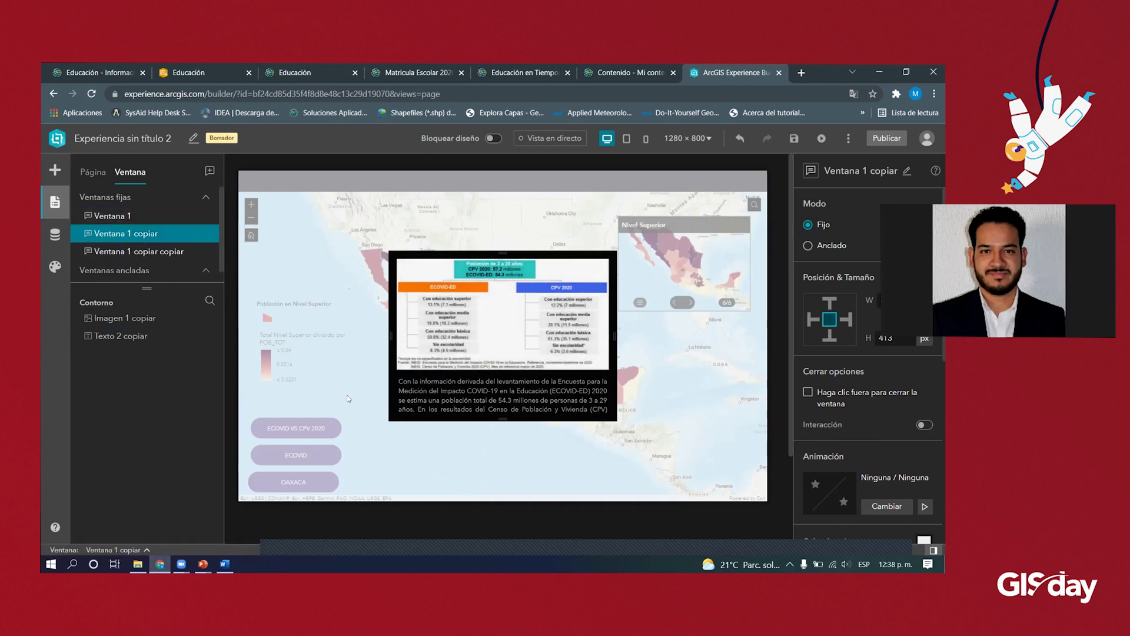
- Replace the description in Ventana 1 copiar with the ECOVID-ED paragraph from the Word document
left_click(150, 233)
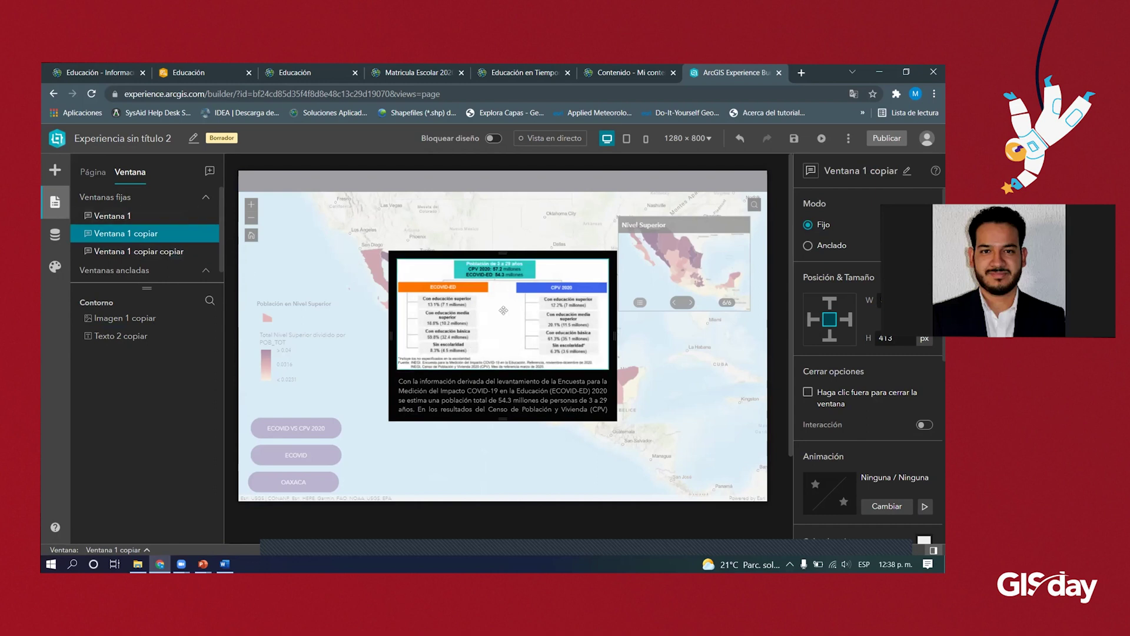
left_click(486, 381)
scroll(486, 381, "down", 3)
double_click(486, 381)
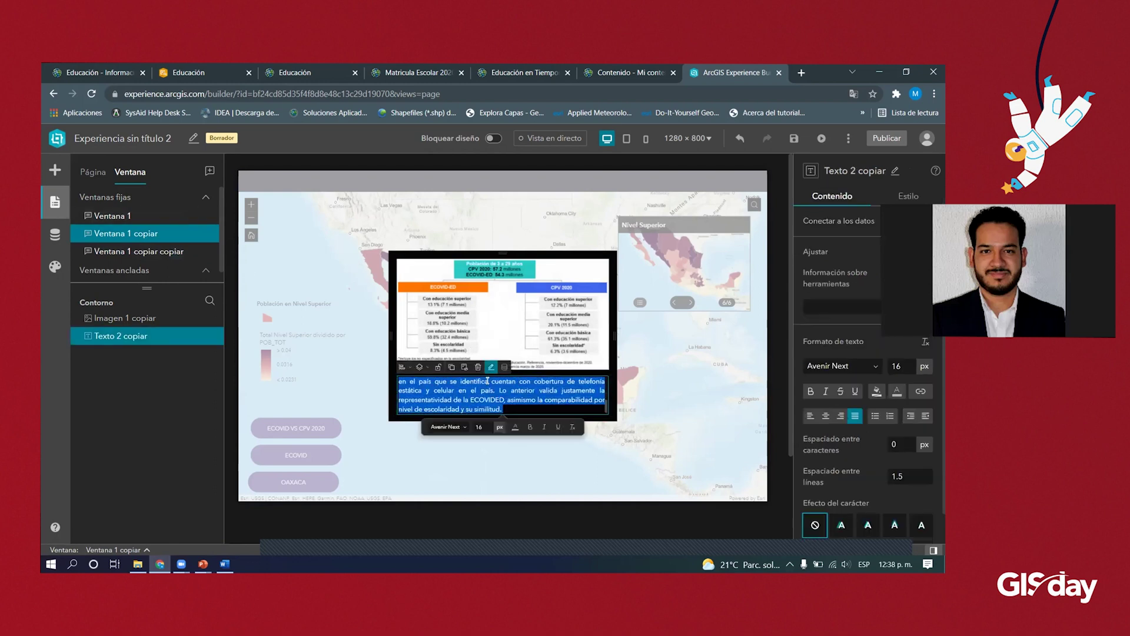
key("Delete")
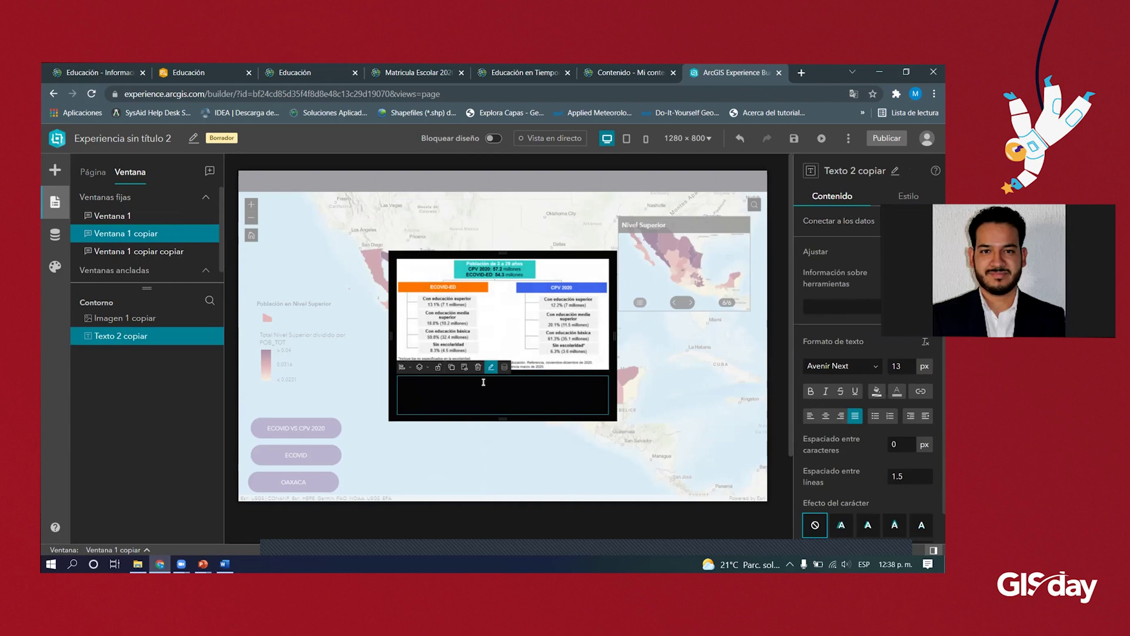
key("alt+Tab")
left_click_drag(315, 369, 660, 395)
key("ctrl+c")
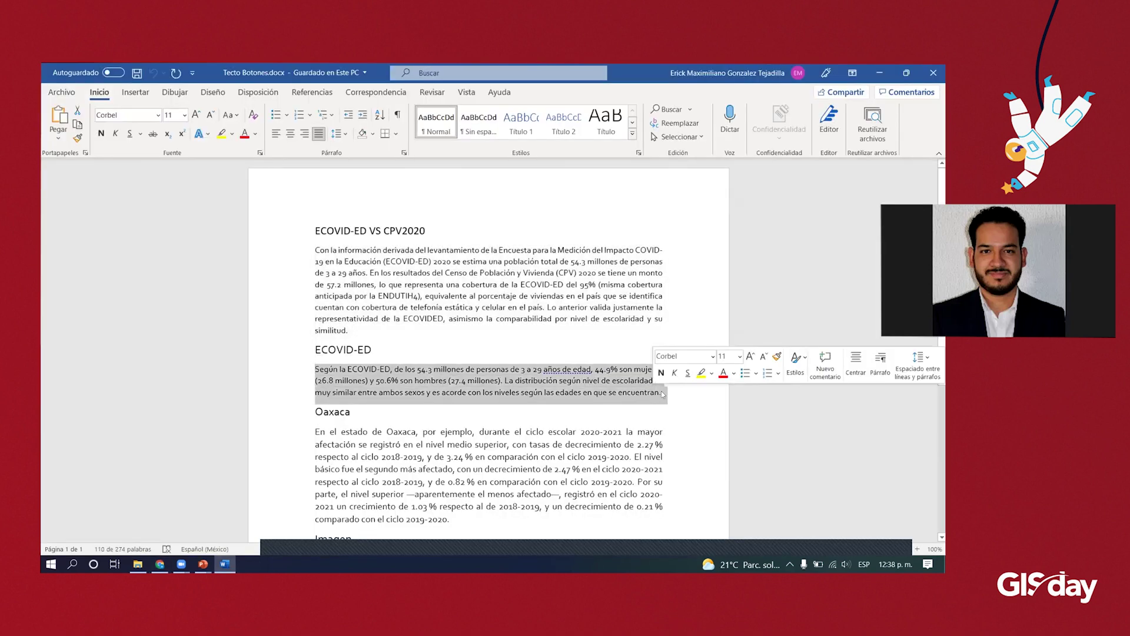
key("alt+Tab")
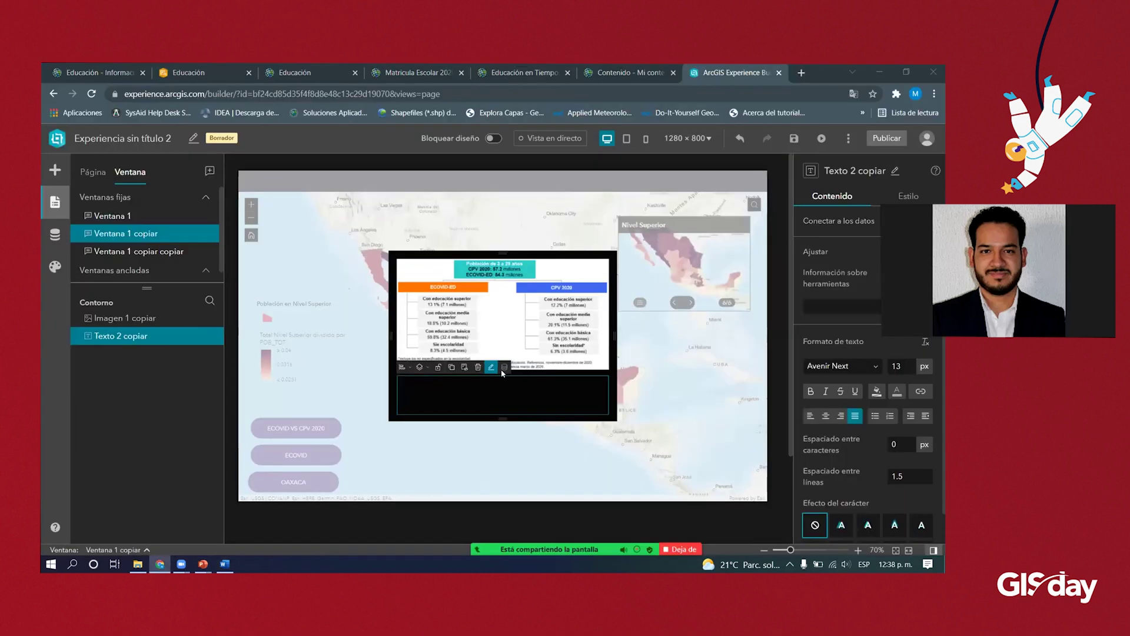
key("ctrl+v")
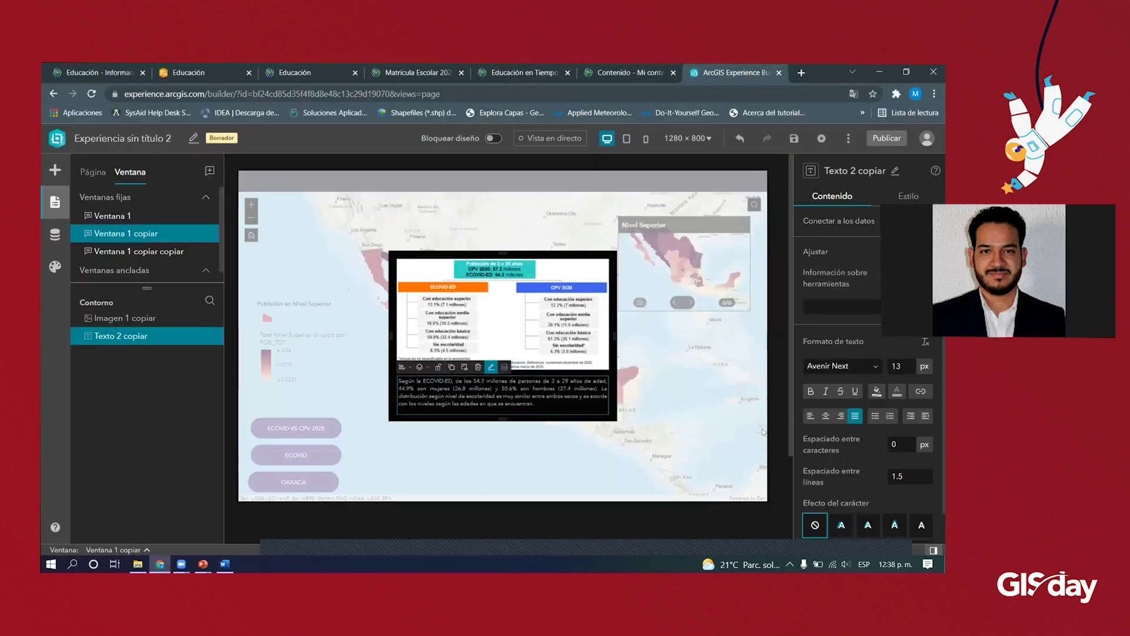
- Set the font size of the ECOVID-ED paragraph in Ventana 1 copiar to 16 px
left_click_drag(537, 404, 384, 380)
left_click(384, 380)
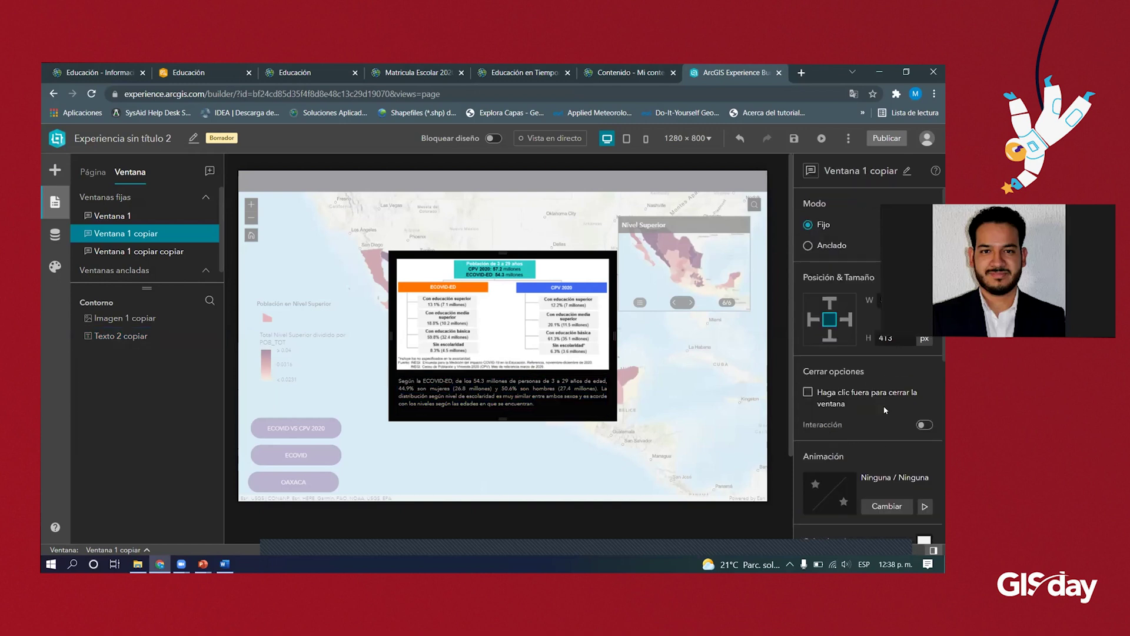
left_click(510, 386)
triple_click(509, 385)
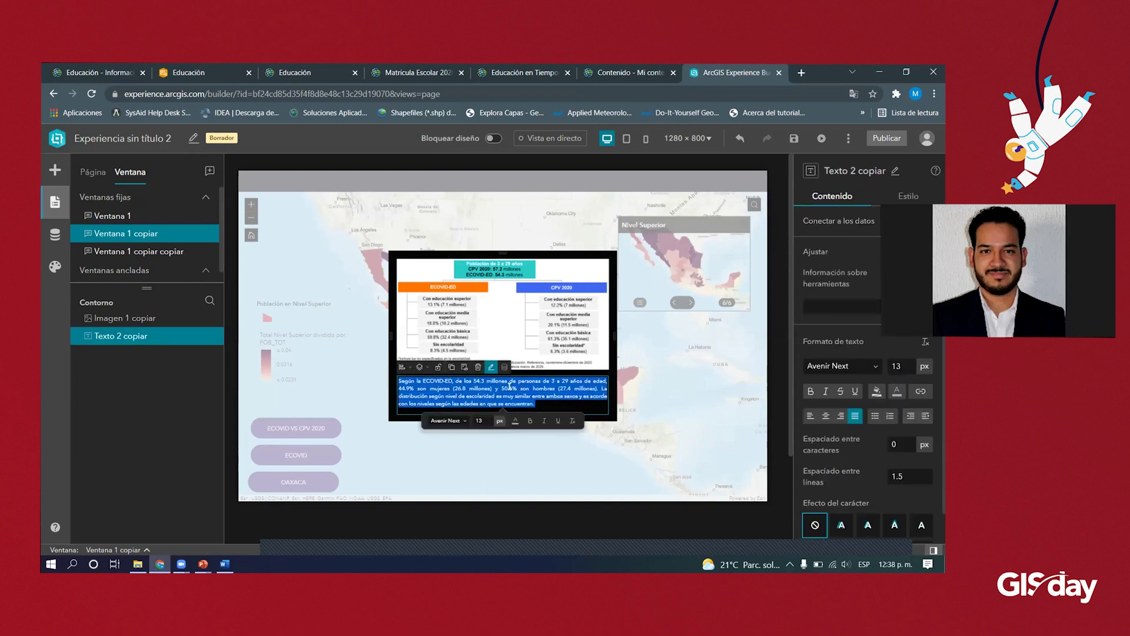
left_click(899, 367)
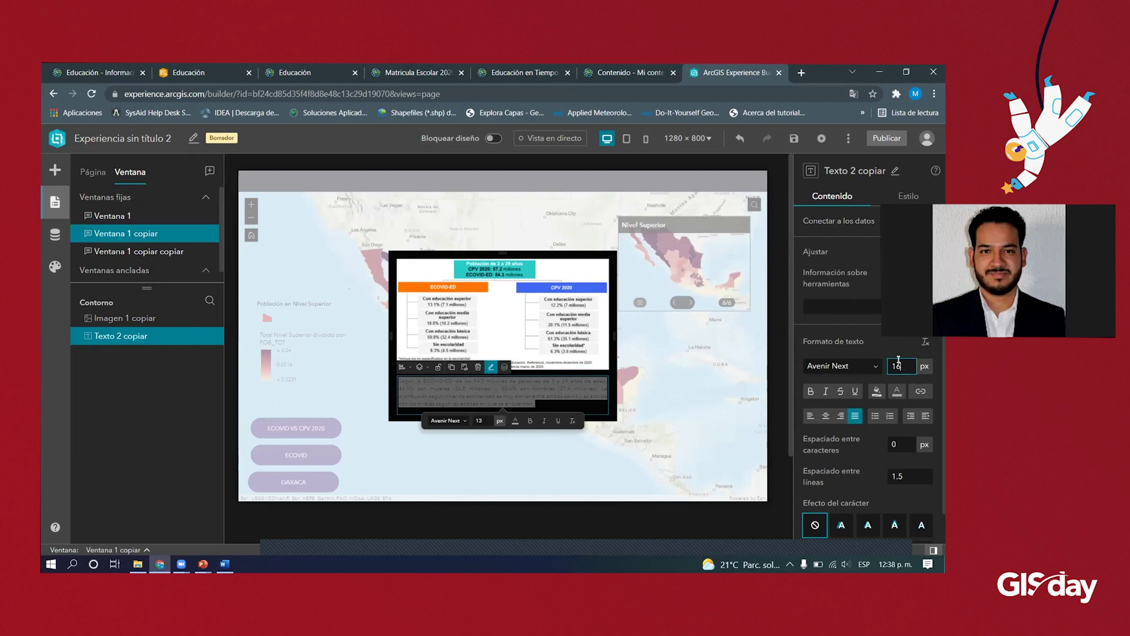
- Replace the image in Ventana 1 copiar with ECOVID.PNG uploaded from the GIS Day folder
left_click(511, 277)
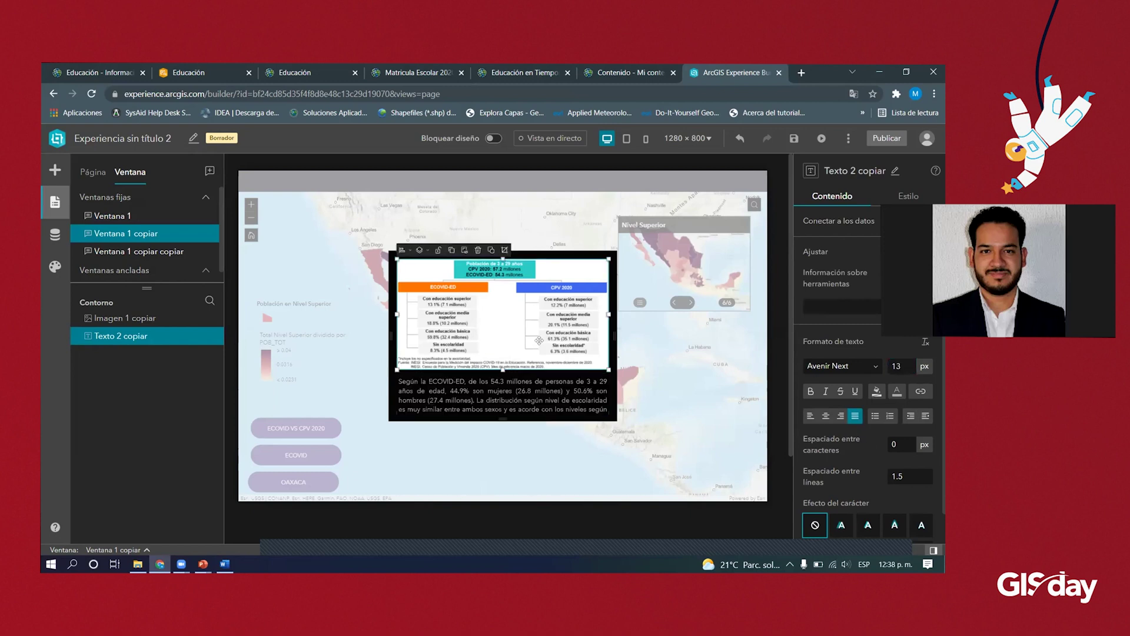
left_click(848, 272)
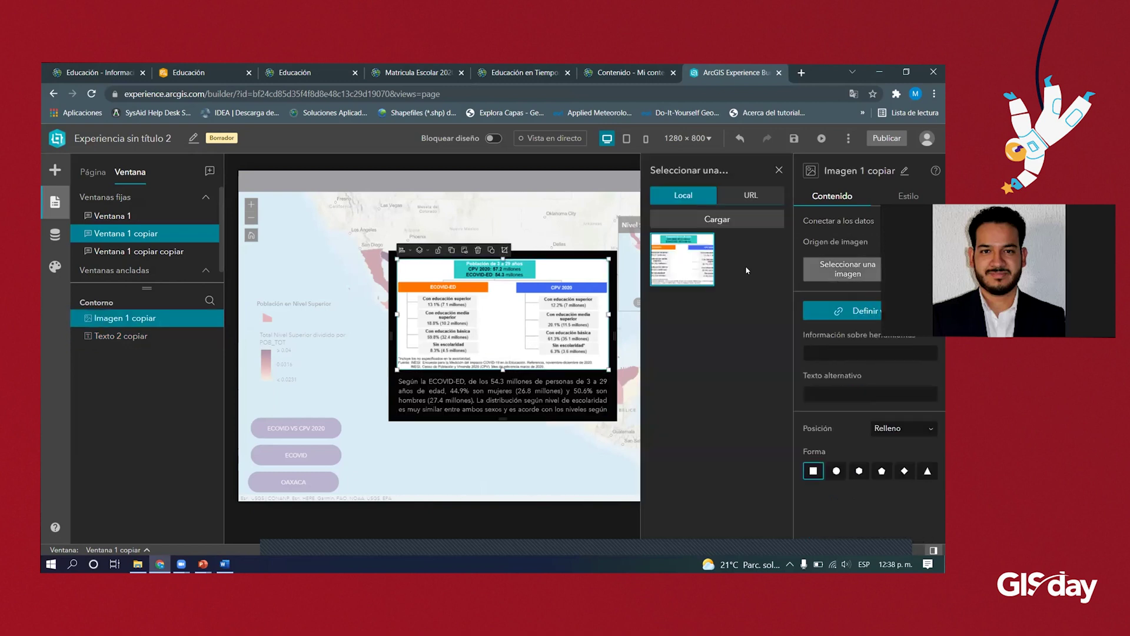
left_click(712, 219)
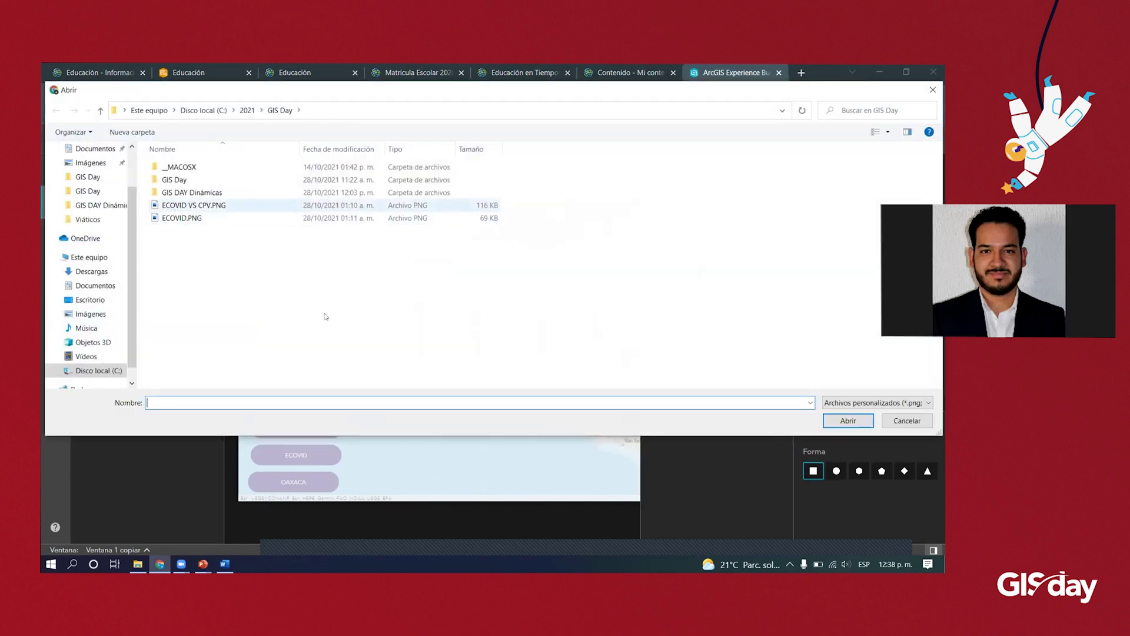
left_click(188, 218)
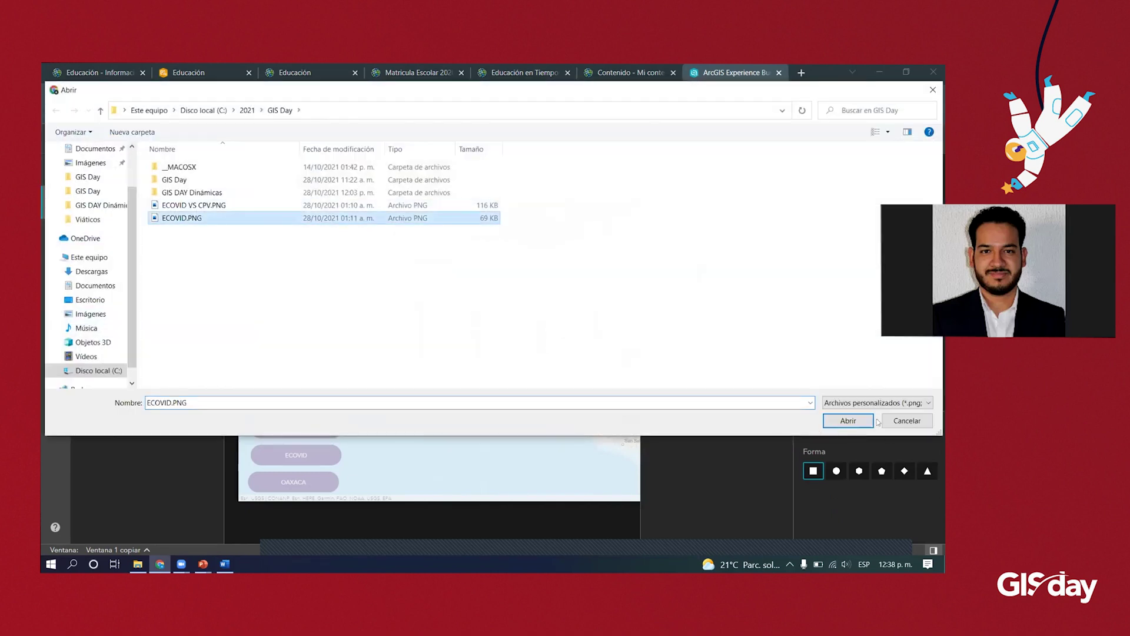
left_click(847, 419)
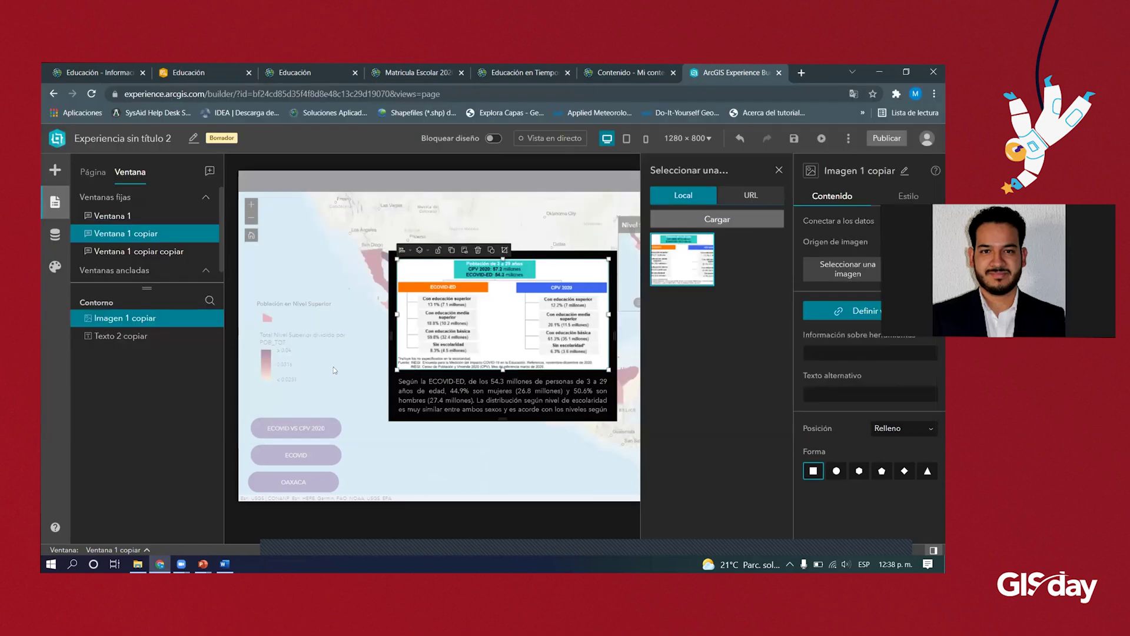
- Widen the Ventana 1 copiar window and make it about 430 px high
left_click_drag(389, 334, 321, 326)
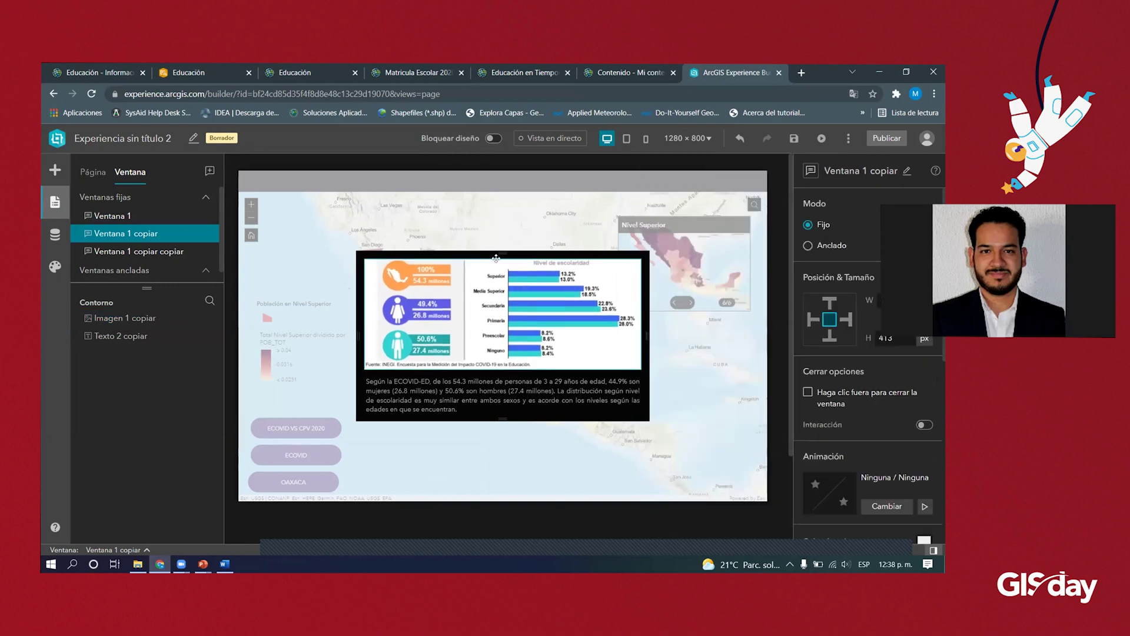
left_click_drag(503, 253, 505, 237)
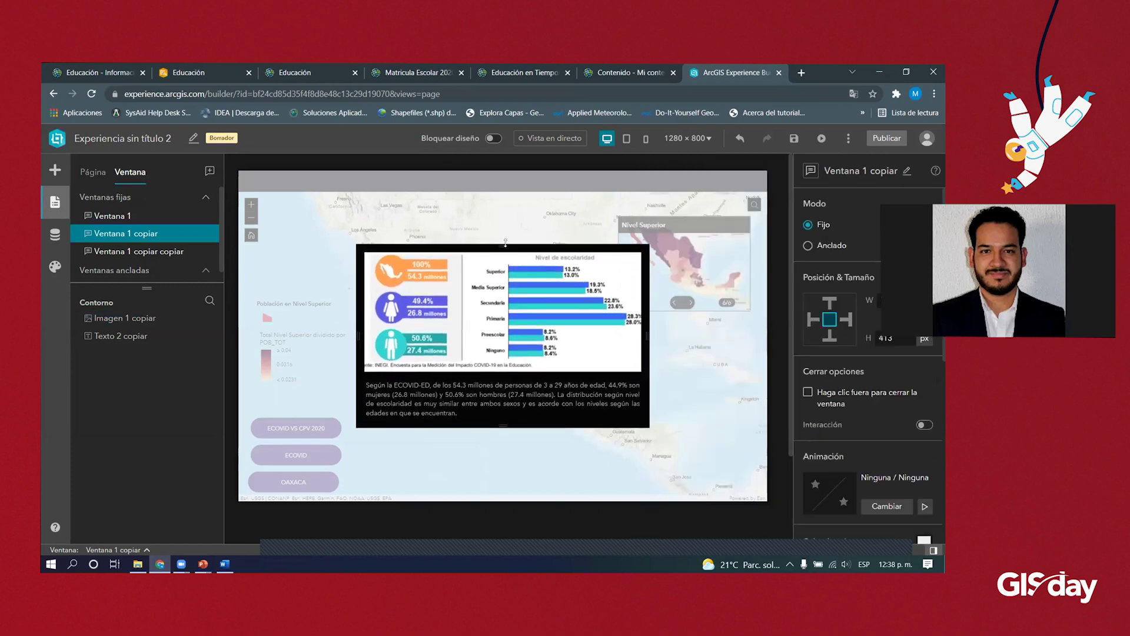
left_click_drag(358, 334, 356, 334)
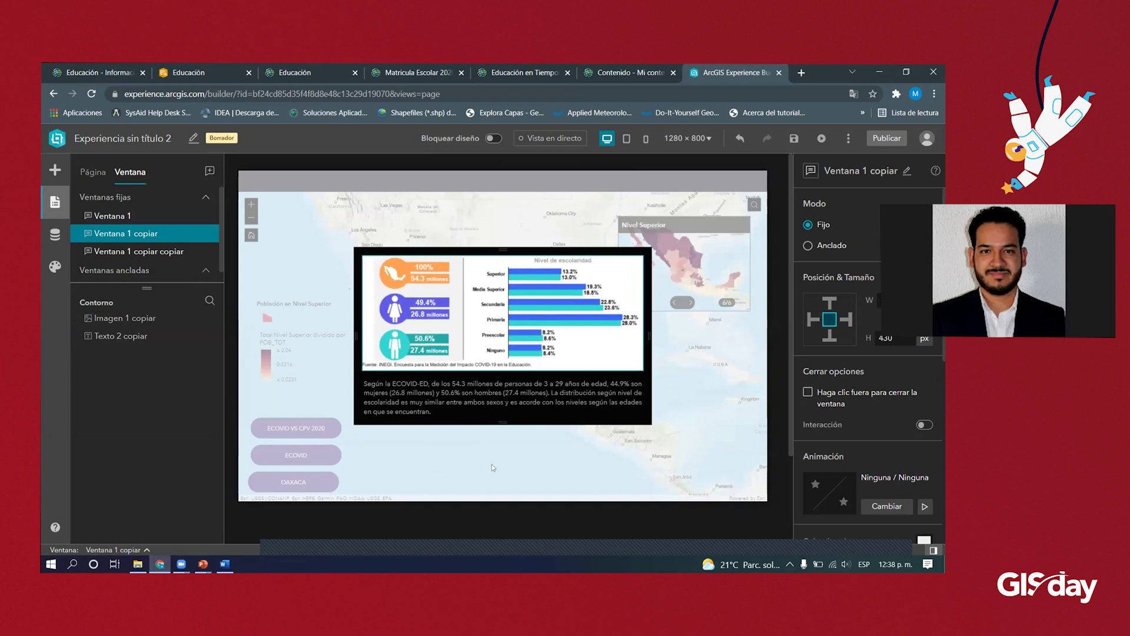
- Open Ventana 1 copiar copiar and set its image to link to a URL
left_click(140, 255)
left_click(476, 306)
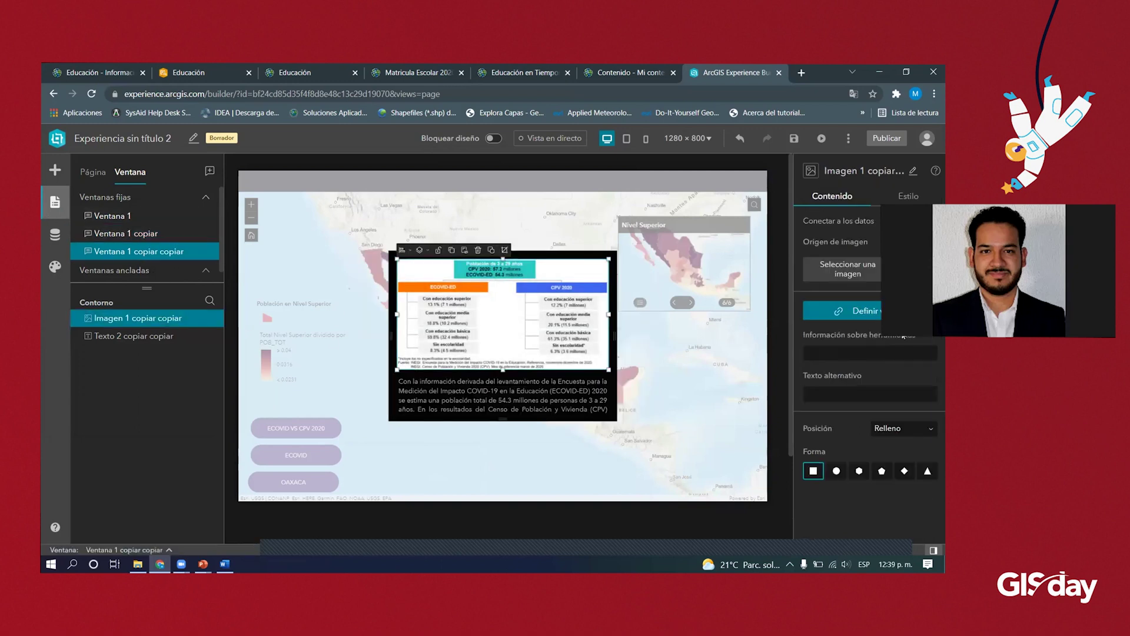
left_click(935, 310)
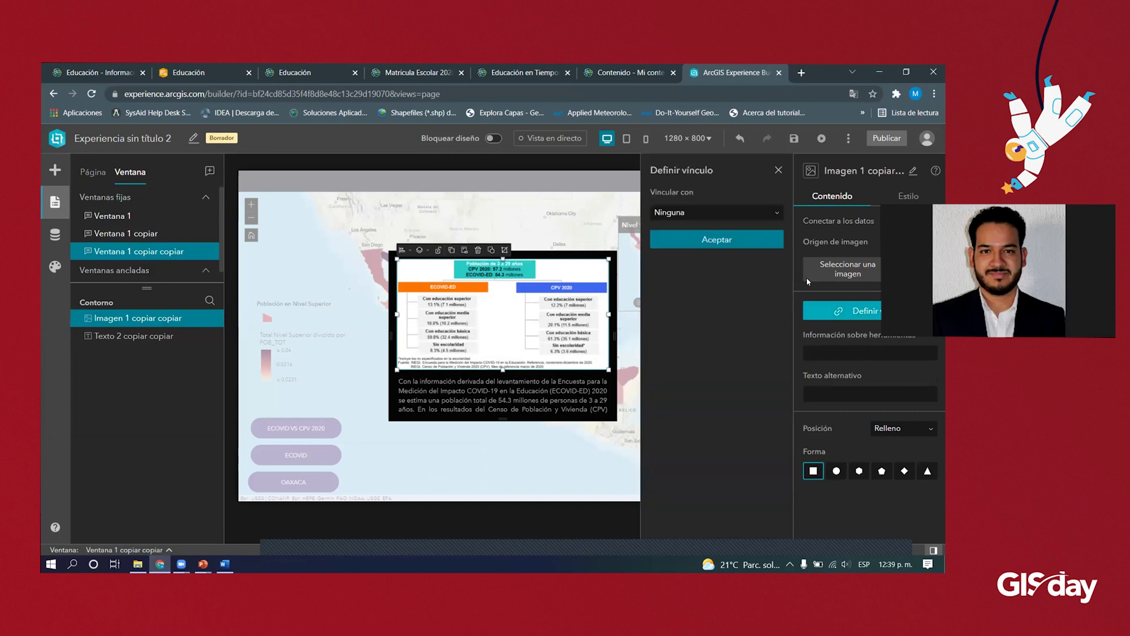
left_click(743, 216)
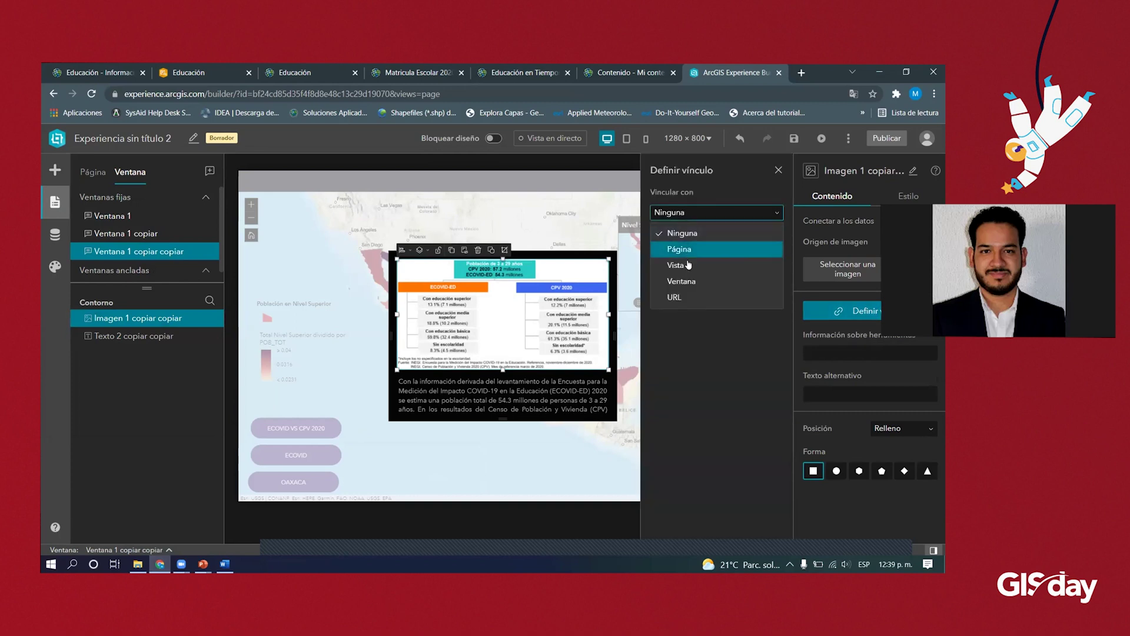
left_click(689, 297)
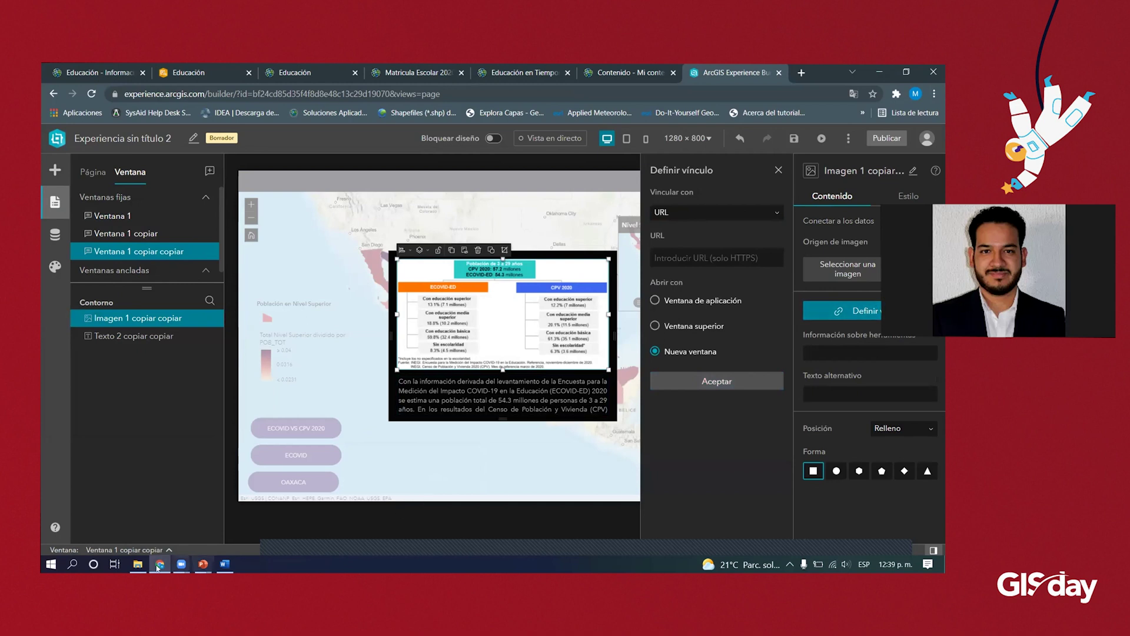
- Copy the web address under the Imagen heading in the Word document into the image's link URL
left_click(224, 564)
scroll(425, 422, "down", 2)
scroll(425, 422, "down", 2)
triple_click(425, 421)
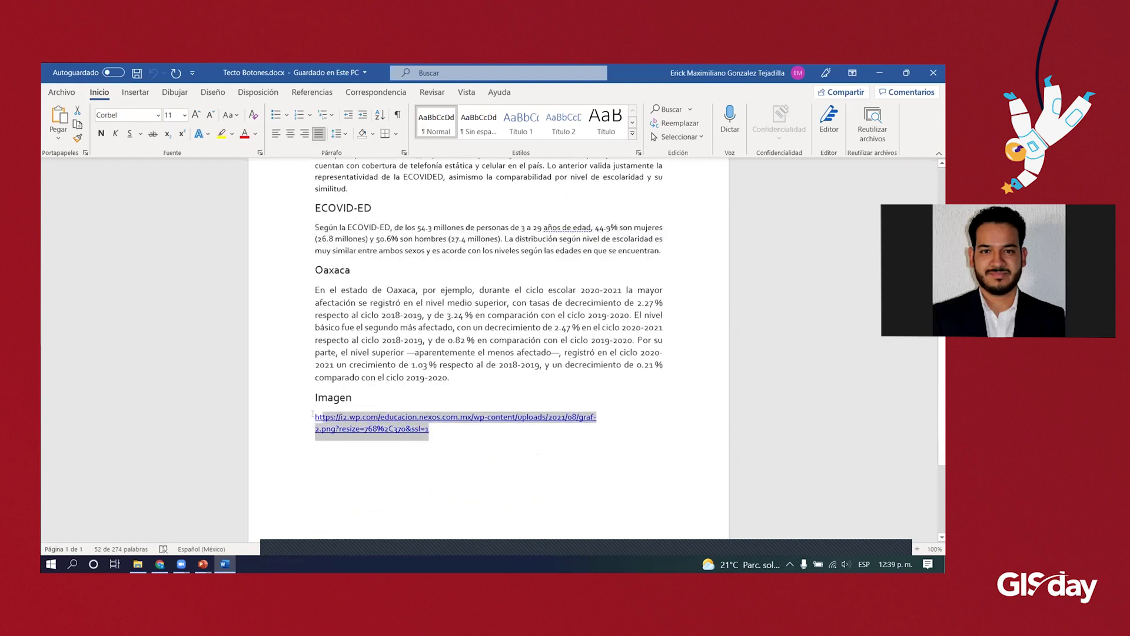
right_click(334, 428)
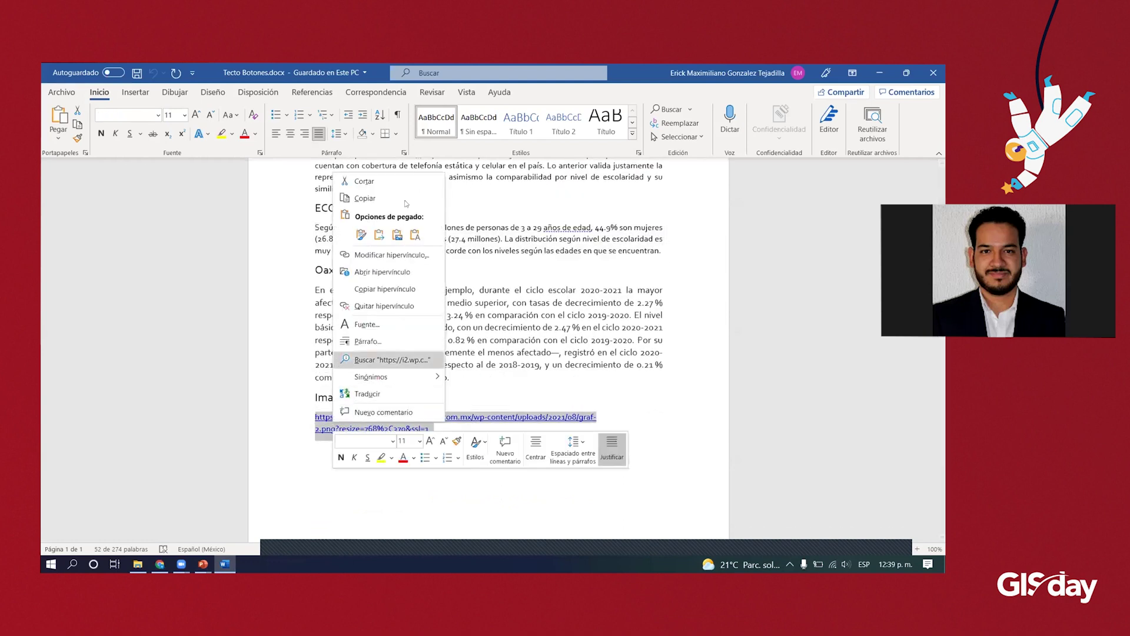
left_click(365, 198)
left_click(160, 564)
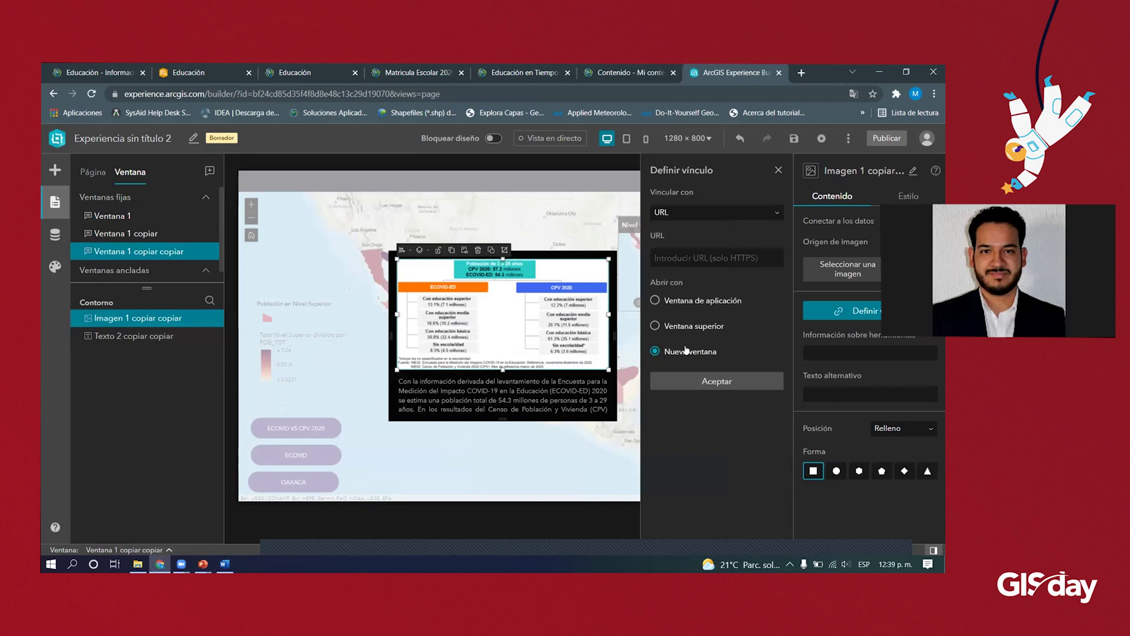
left_click(703, 259)
key("ctrl+v")
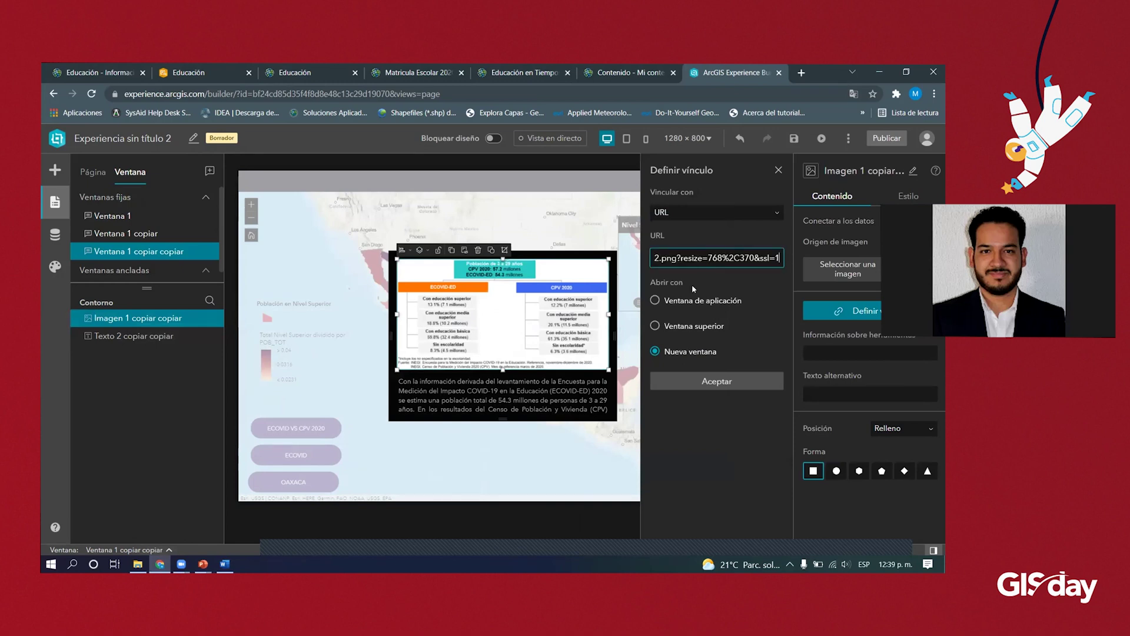
- Replace the description in Ventana 1 copiar copiar with the Oaxaca paragraph from the Word document
double_click(548, 387)
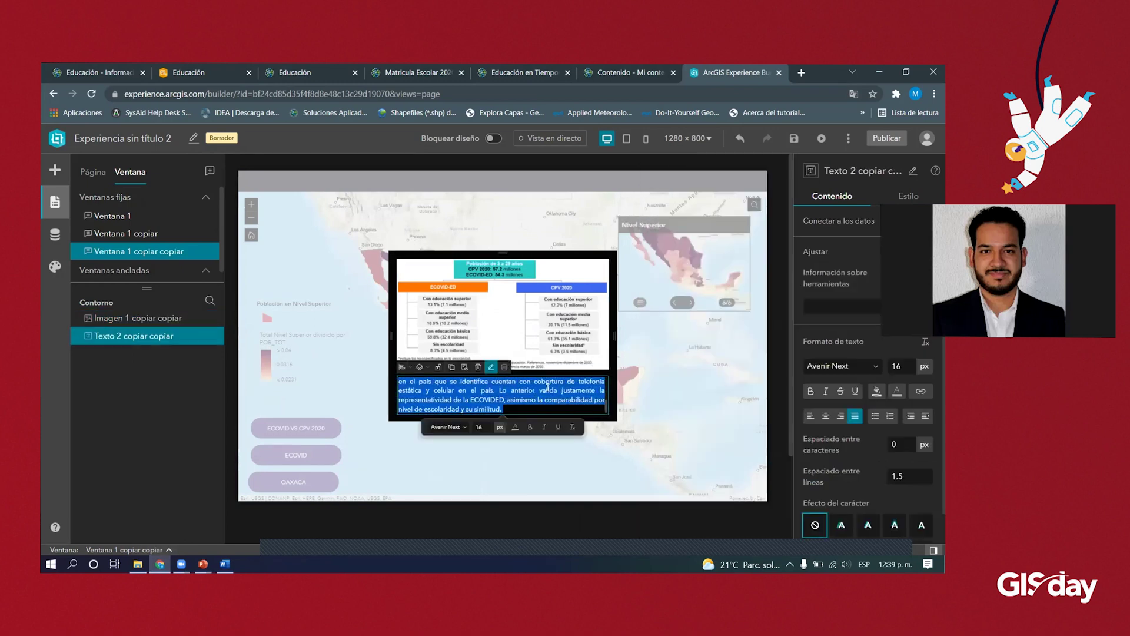
key("BackSpace")
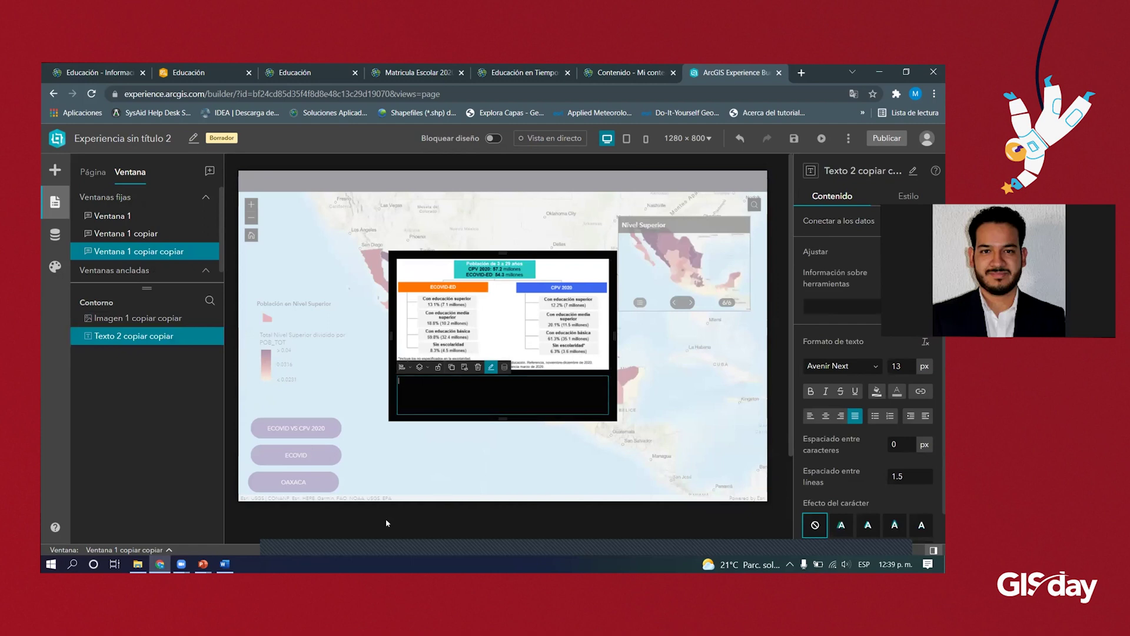
left_click(224, 564)
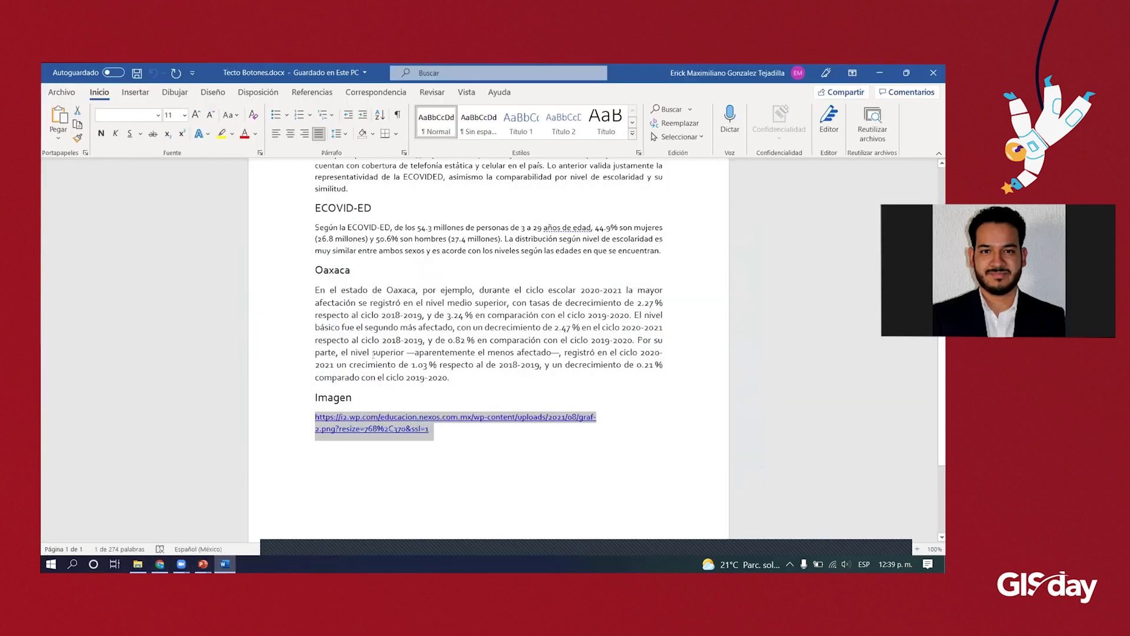
left_click_drag(450, 380, 310, 290)
key("ctrl+c")
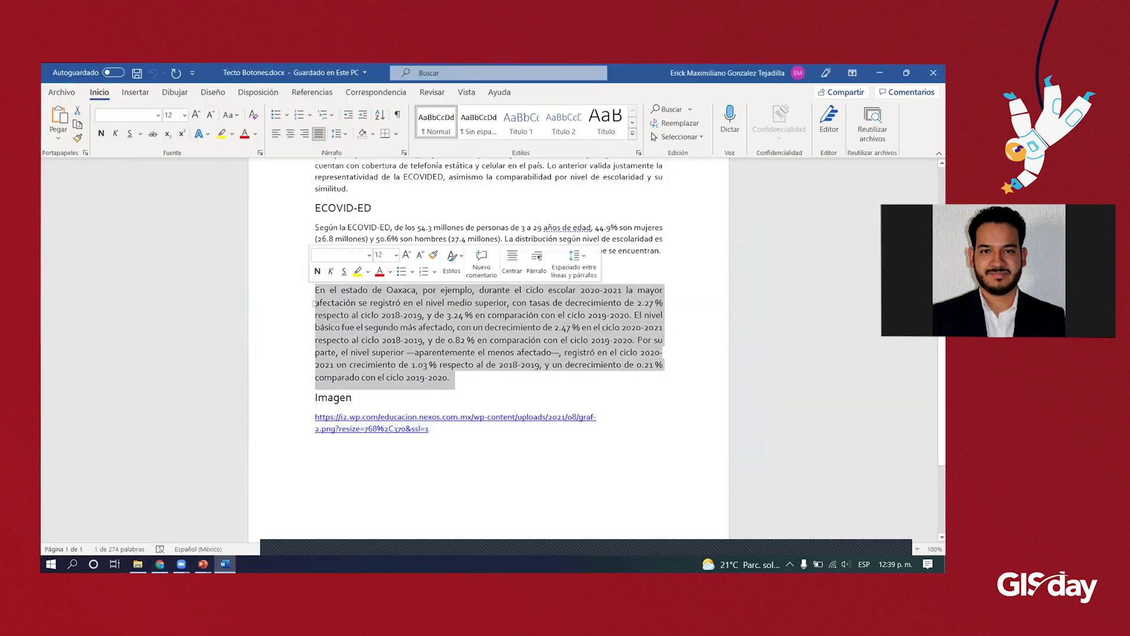
key("alt+Tab")
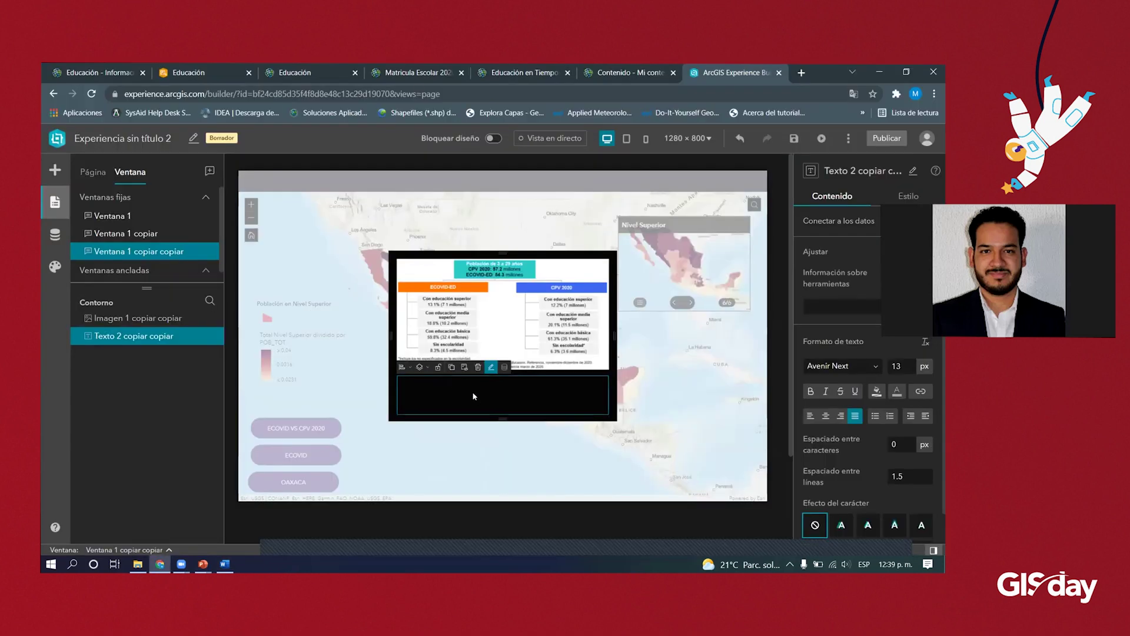
key("ctrl+v")
left_click_drag(588, 406, 380, 364)
left_click(380, 363)
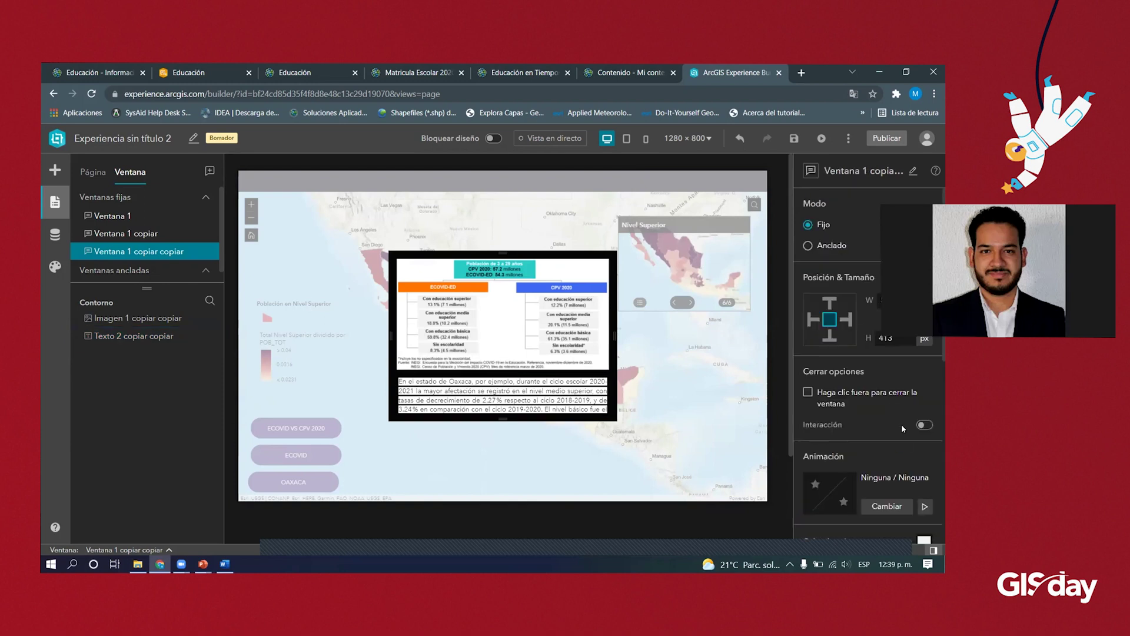
- Set the highlight colour of the whole Oaxaca paragraph to transparent
scroll(876, 440, "down", 4)
double_click(509, 402)
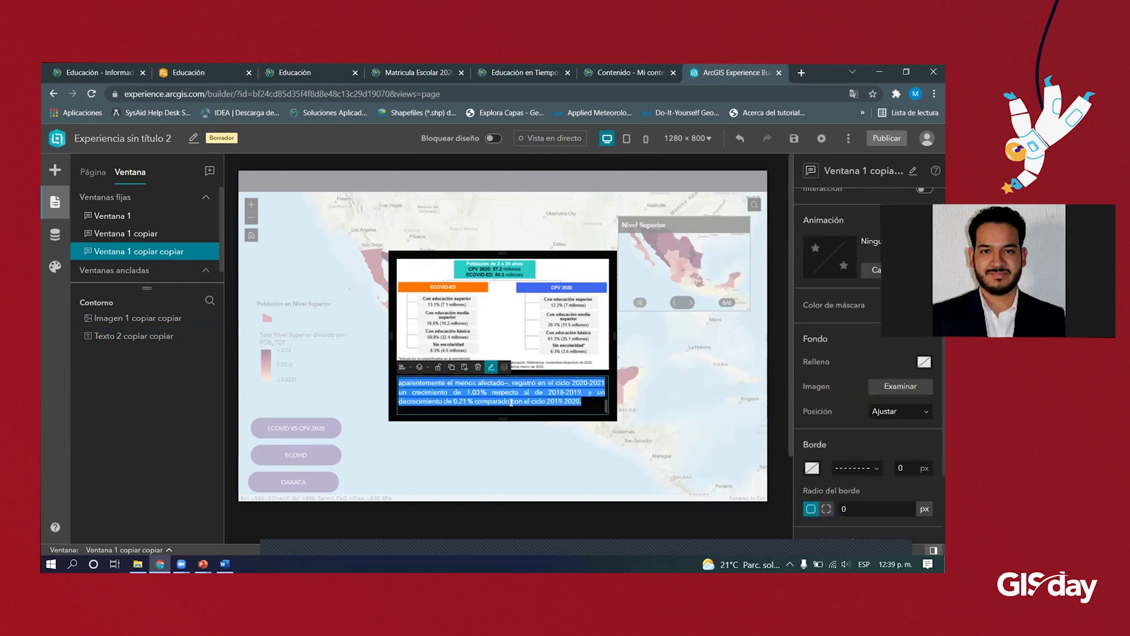
scroll(850, 442, "down", 1)
left_click(877, 361)
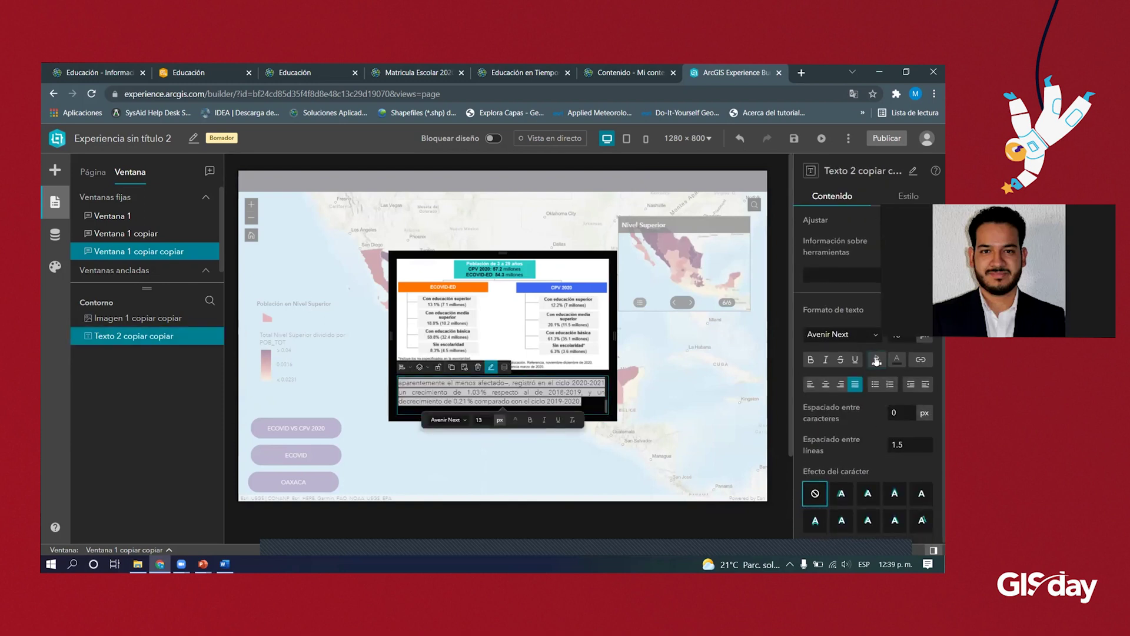
left_click(870, 310)
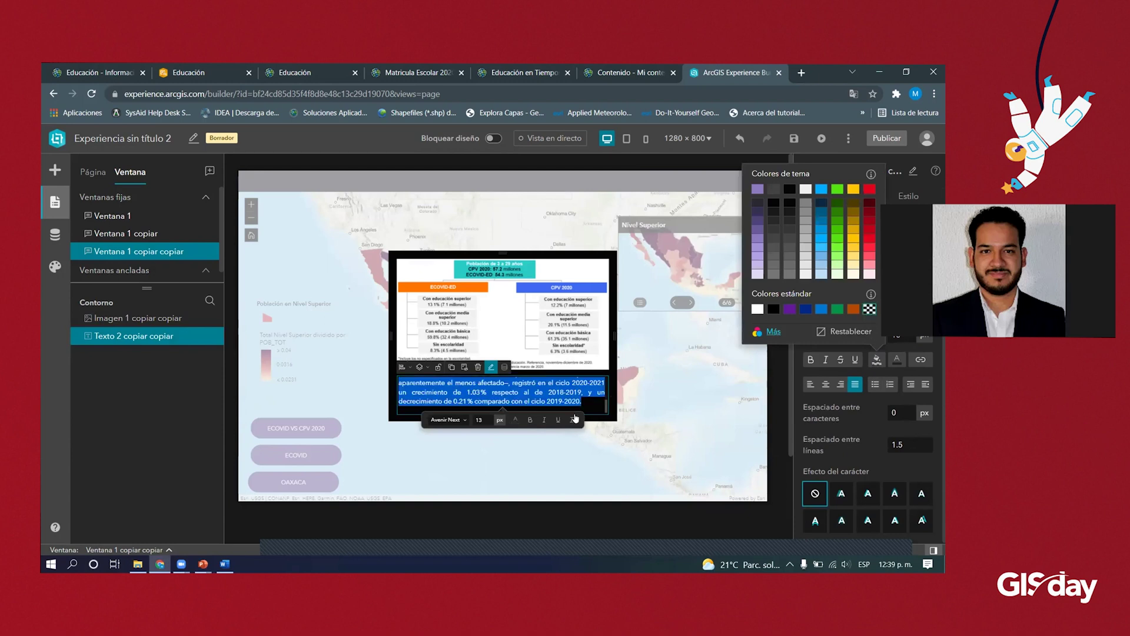
- Link the image in Ventana 1 copiar copiar to the Imagen URL from the Word document, opening in Ventana superior
left_click(595, 353)
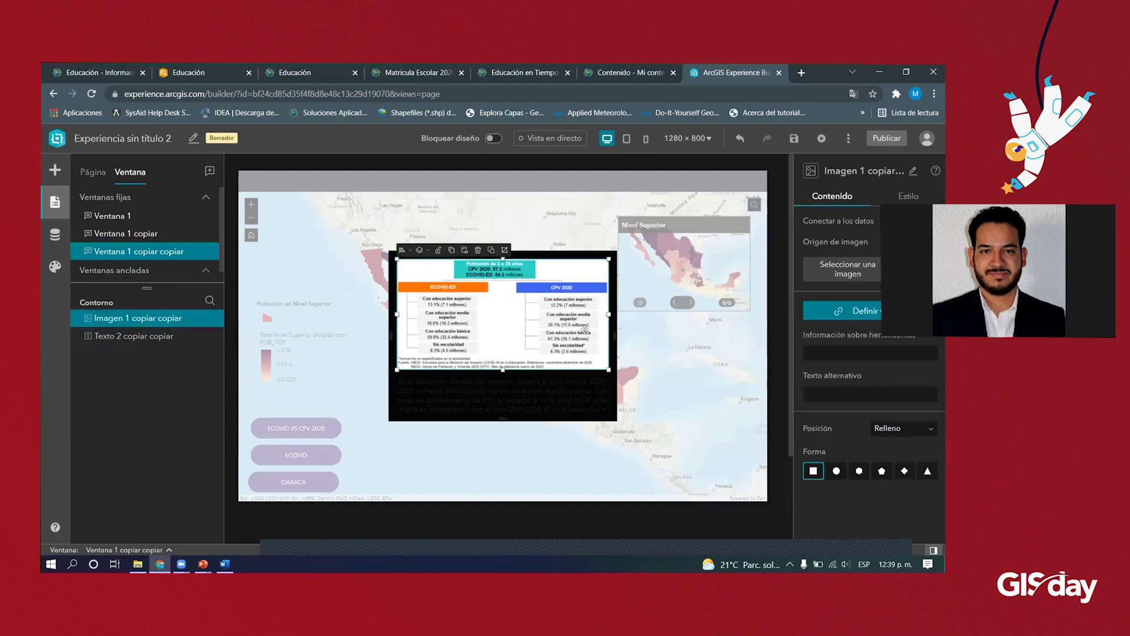
left_click(846, 302)
left_click(723, 213)
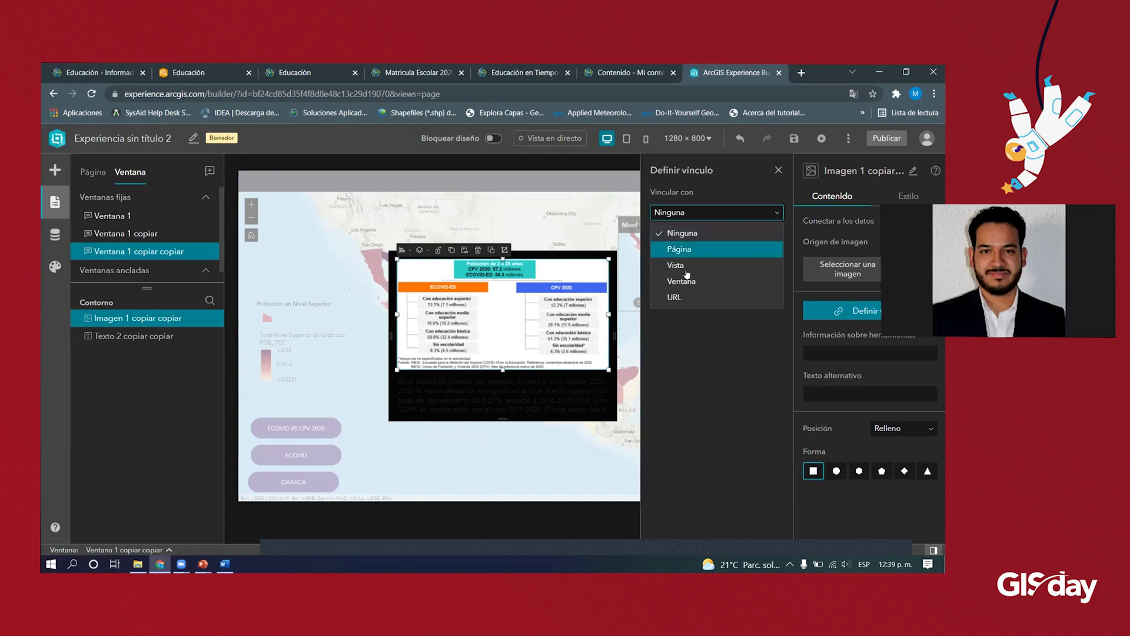
left_click(676, 296)
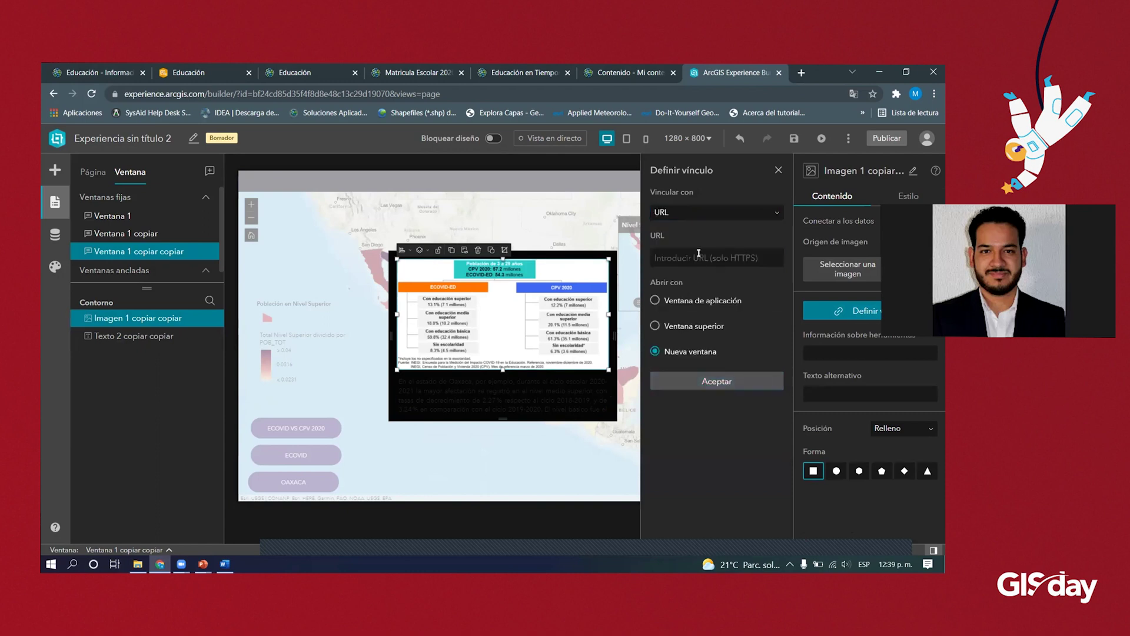
left_click(223, 564)
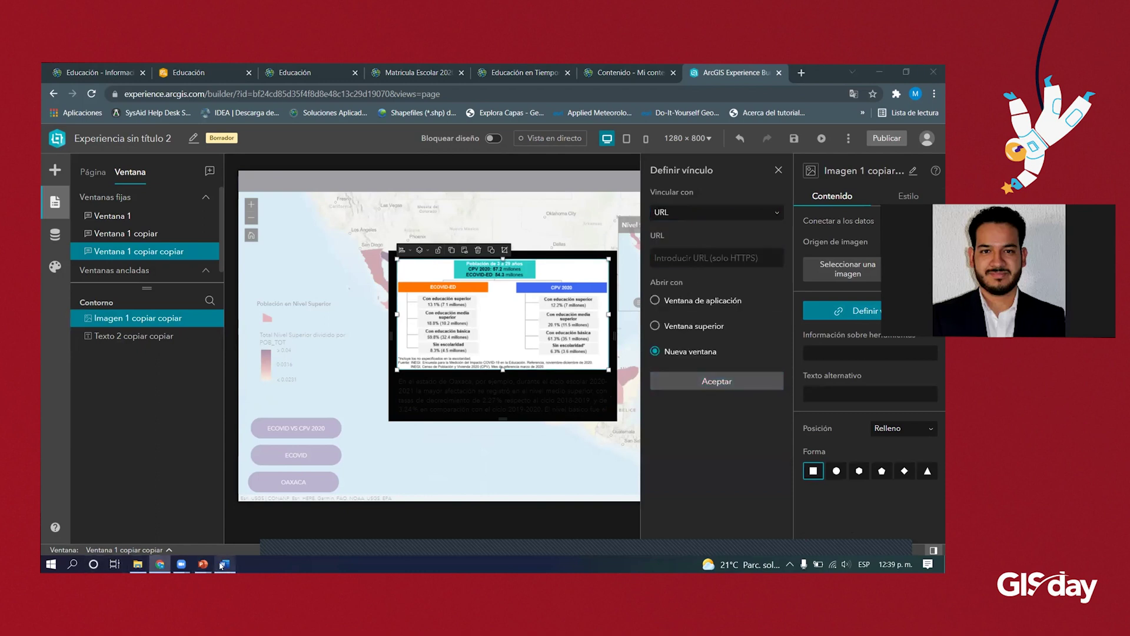
left_click_drag(296, 419, 438, 433)
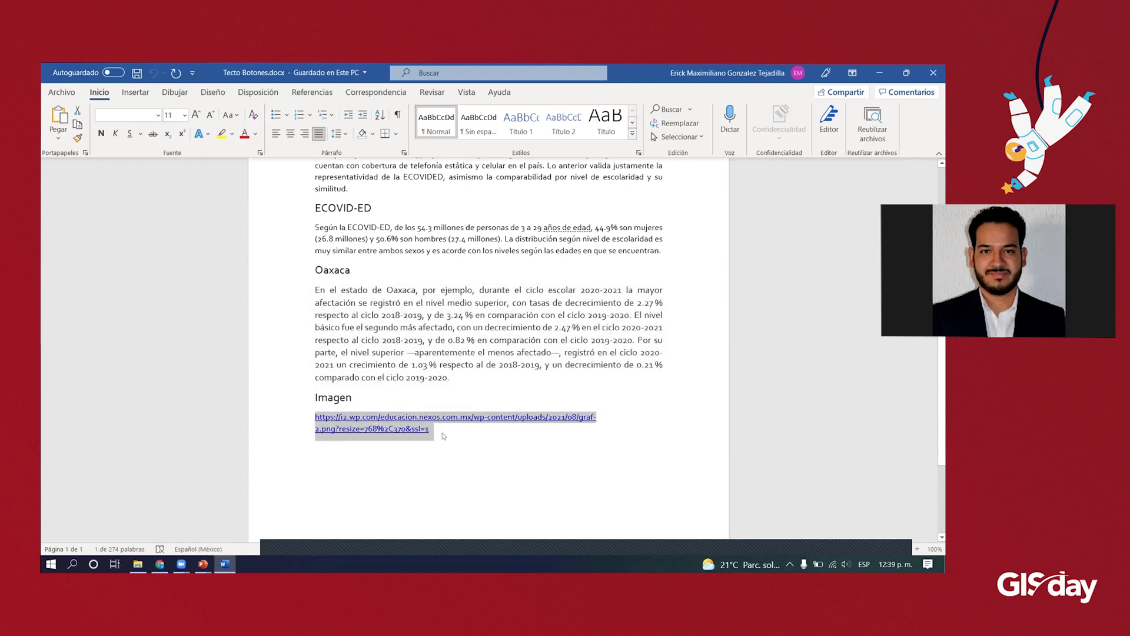
key("alt+Tab")
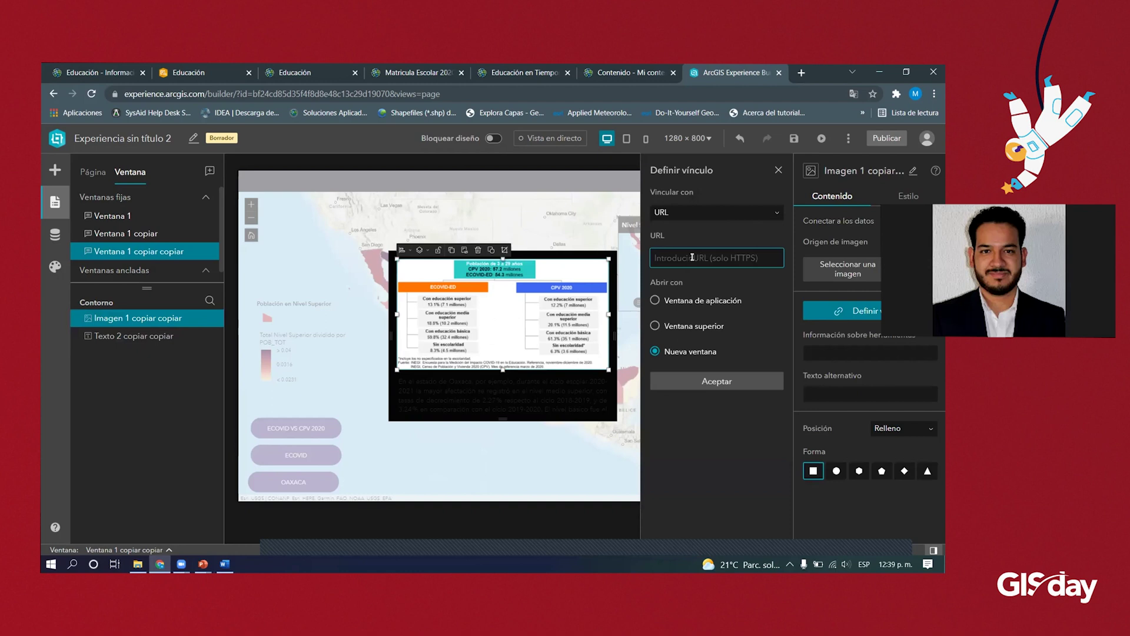
right_click(694, 260)
left_click(725, 352)
left_click(711, 382)
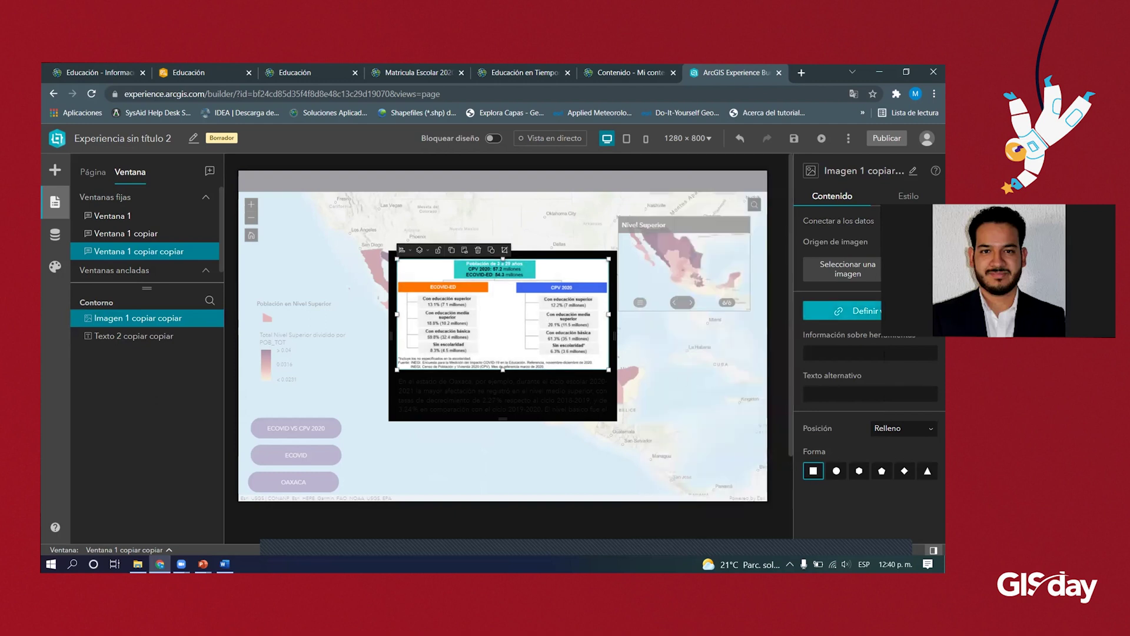
- Check the image's link settings, delete the image from Ventana 1 copiar copiar and undo the deletion
right_click(546, 316)
left_click(842, 310)
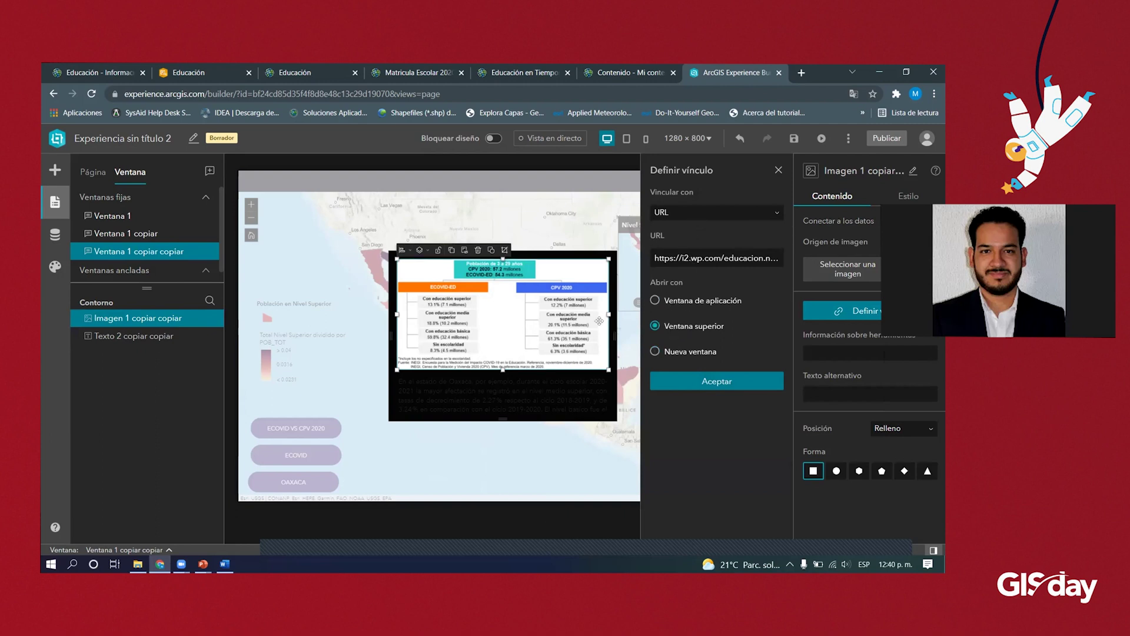
left_click(478, 249)
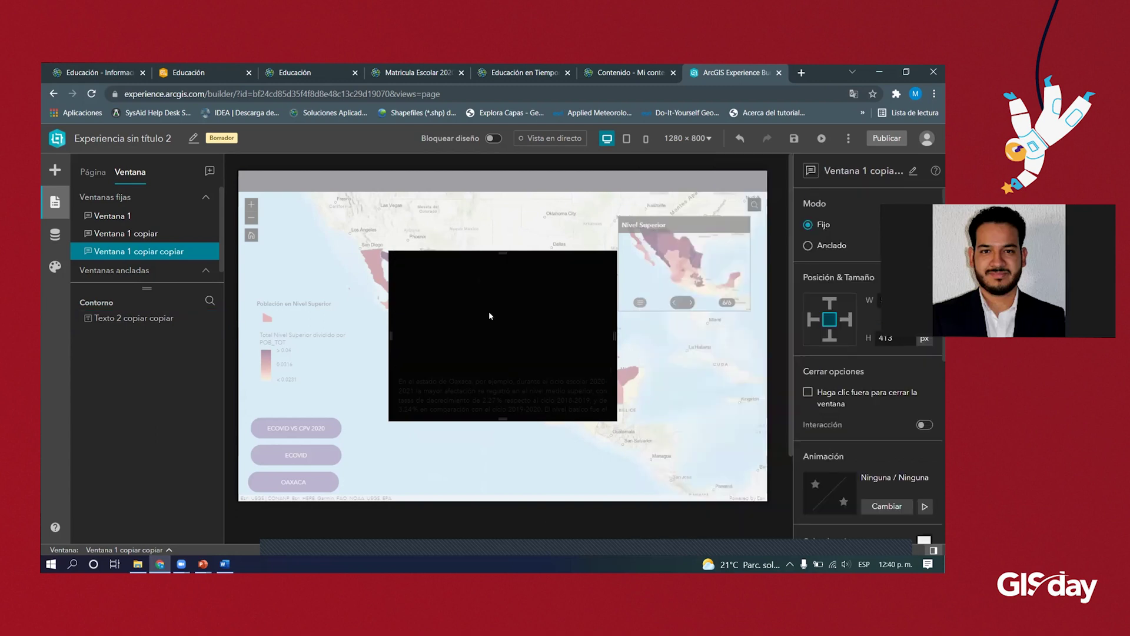
key("ctrl+z")
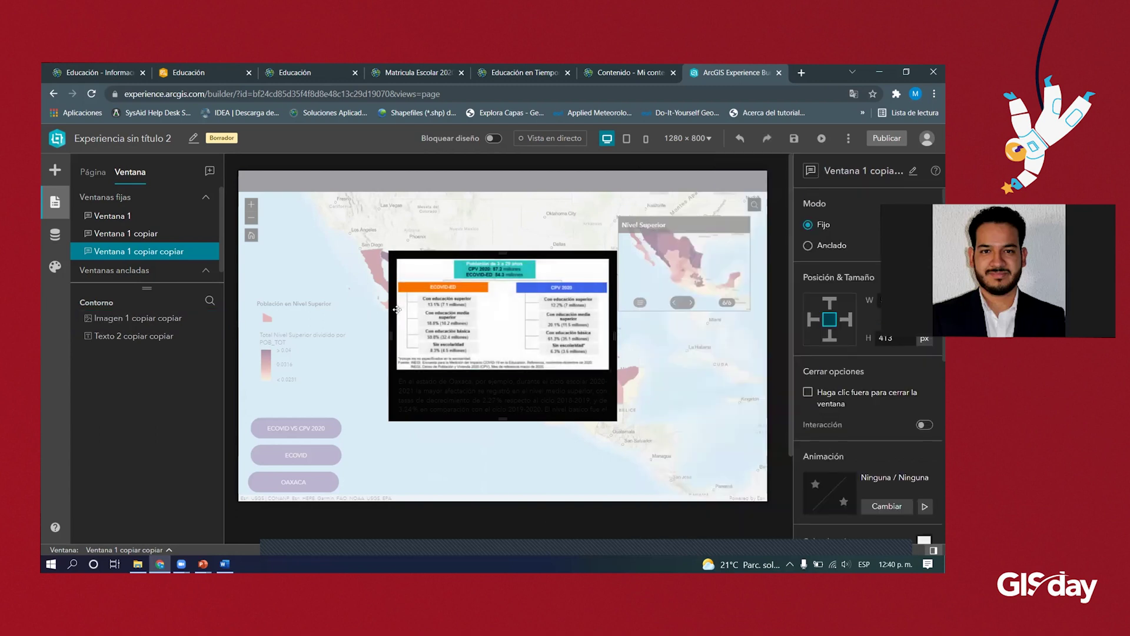
- Replace the image source in Ventana 1 copiar copiar with the copied URL of the Mujeres and Hombres bar chart
left_click(848, 277)
left_click(842, 309)
left_click(847, 268)
left_click(749, 196)
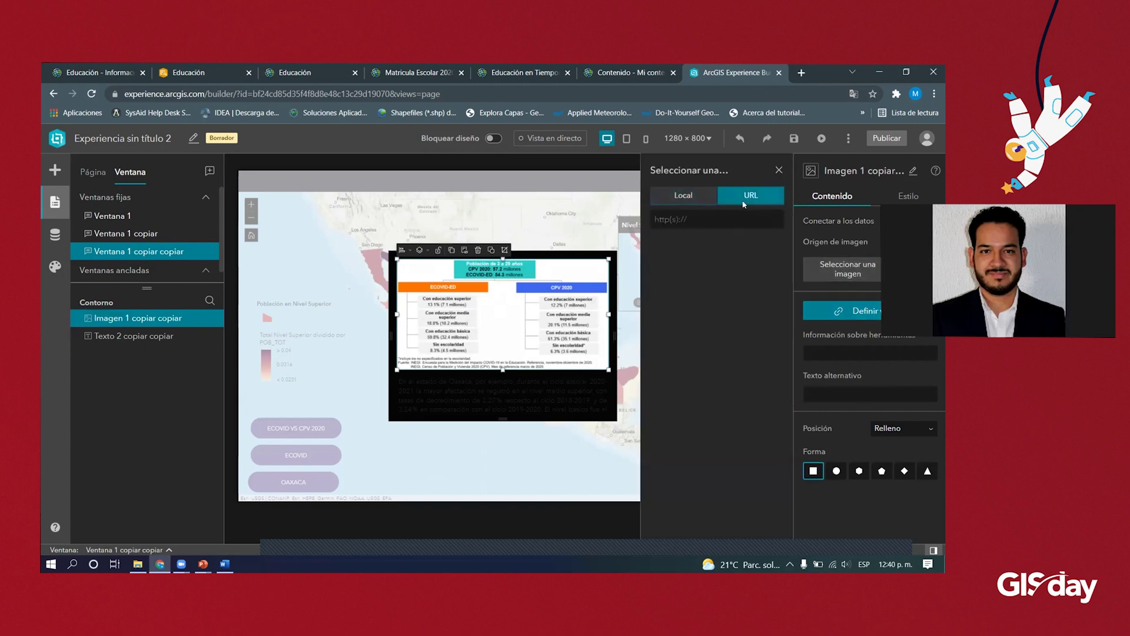
right_click(729, 219)
left_click(761, 308)
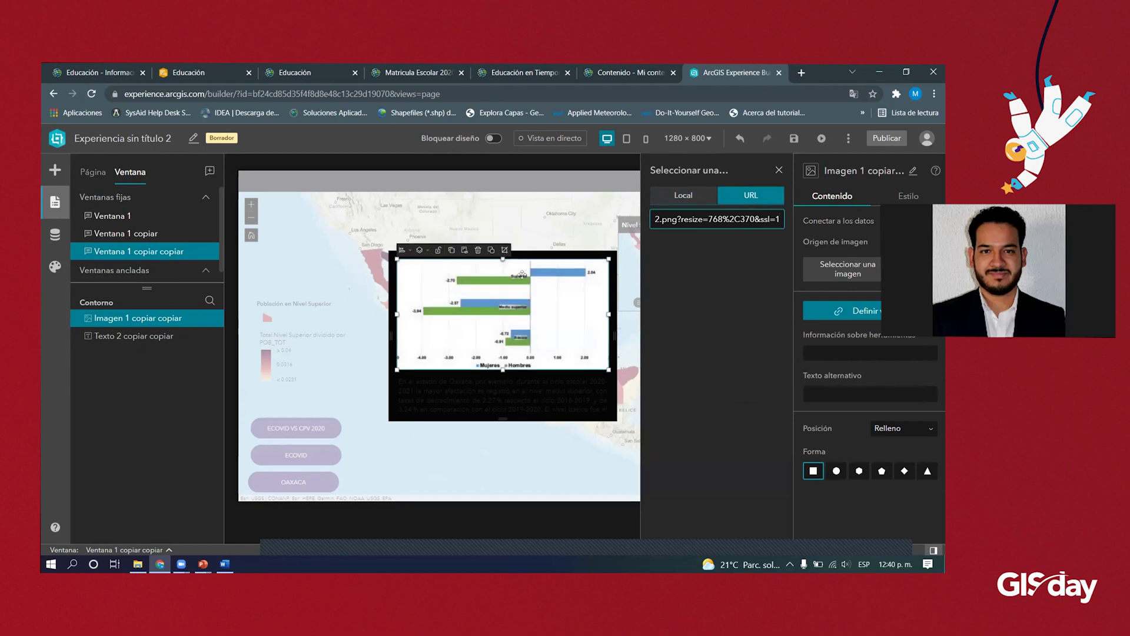
- Enlarge Ventana 1 copiar copiar slightly in width and height around its chart and paragraph
left_click_drag(389, 331, 377, 331)
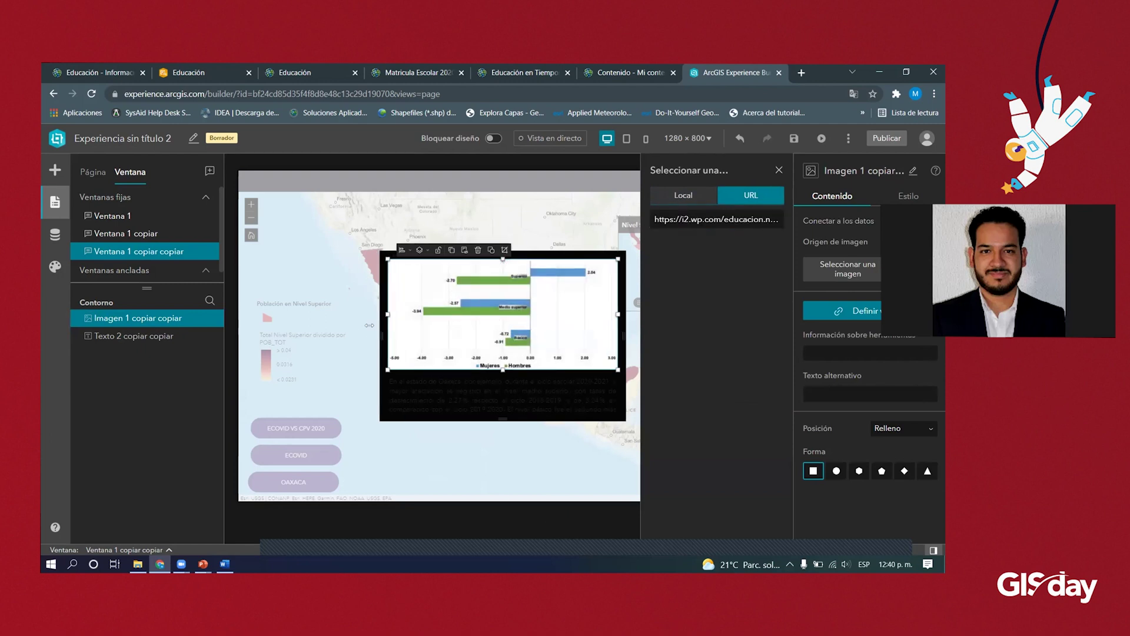
left_click(515, 242)
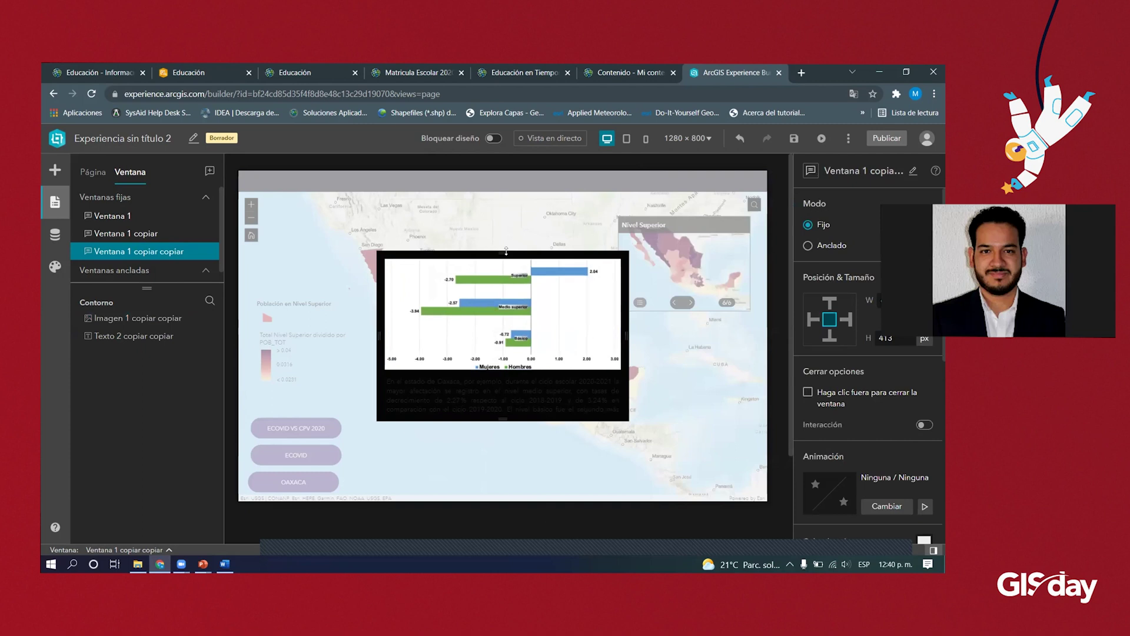
left_click_drag(506, 251, 506, 245)
left_click_drag(377, 333, 370, 333)
- Set the font colour of the whole Oaxaca paragraph to a light shade from the theme colours
double_click(500, 395)
key("ctrl+a")
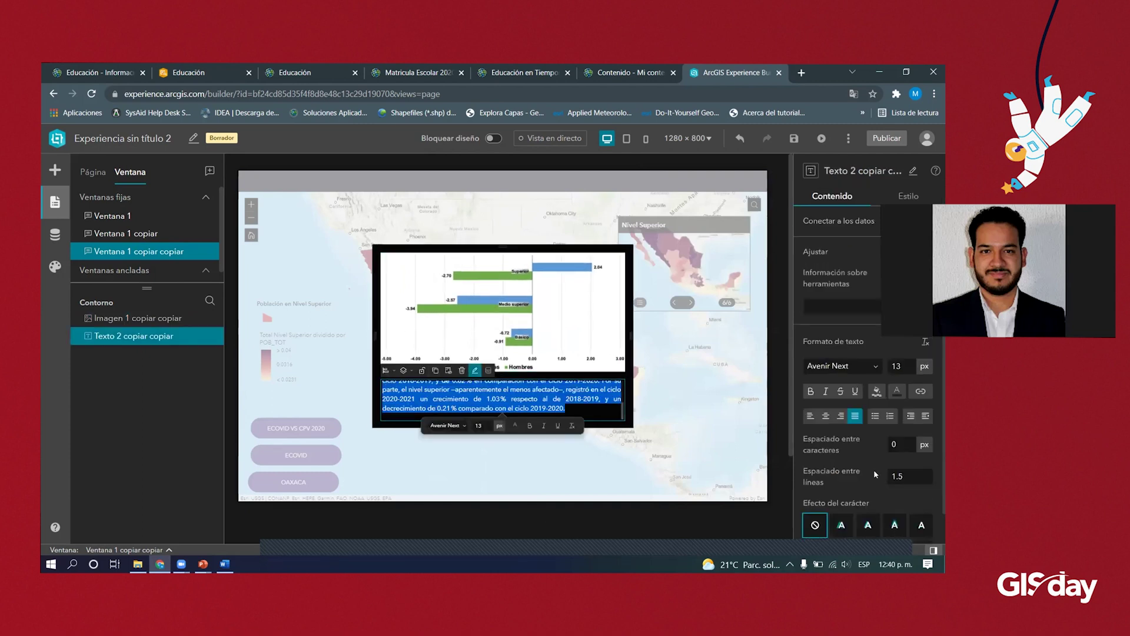
left_click(899, 396)
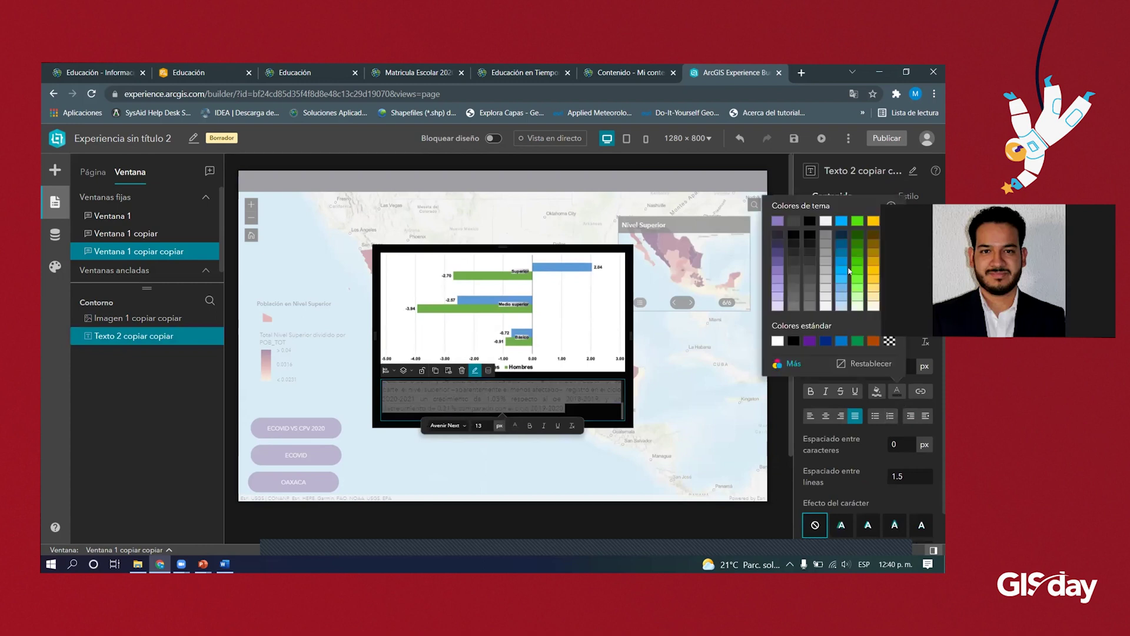
left_click(826, 282)
left_click(866, 452)
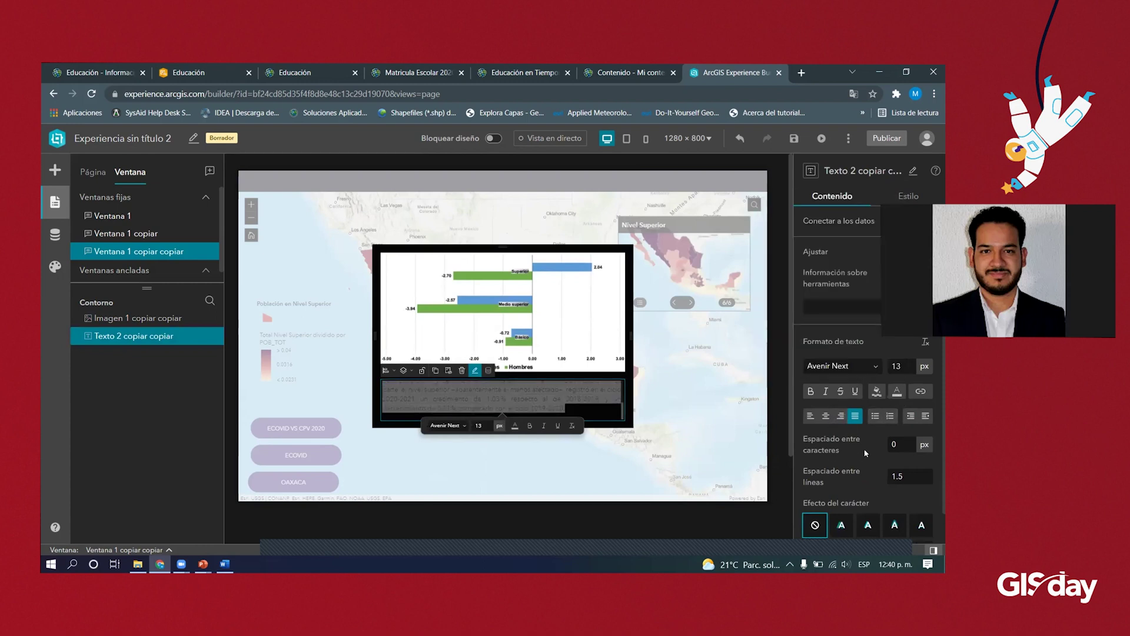
left_click(584, 415)
key("Escape")
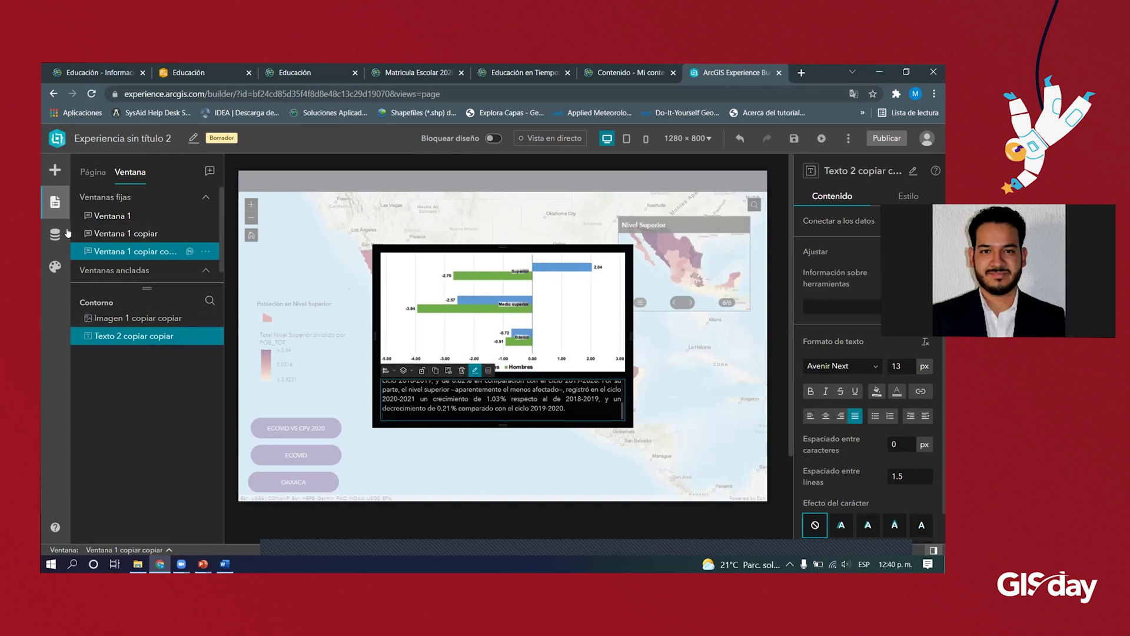
- Review the ECOVID VS CPV 2020 button's settings on Página 2 and the content of Ventana 1
left_click(97, 174)
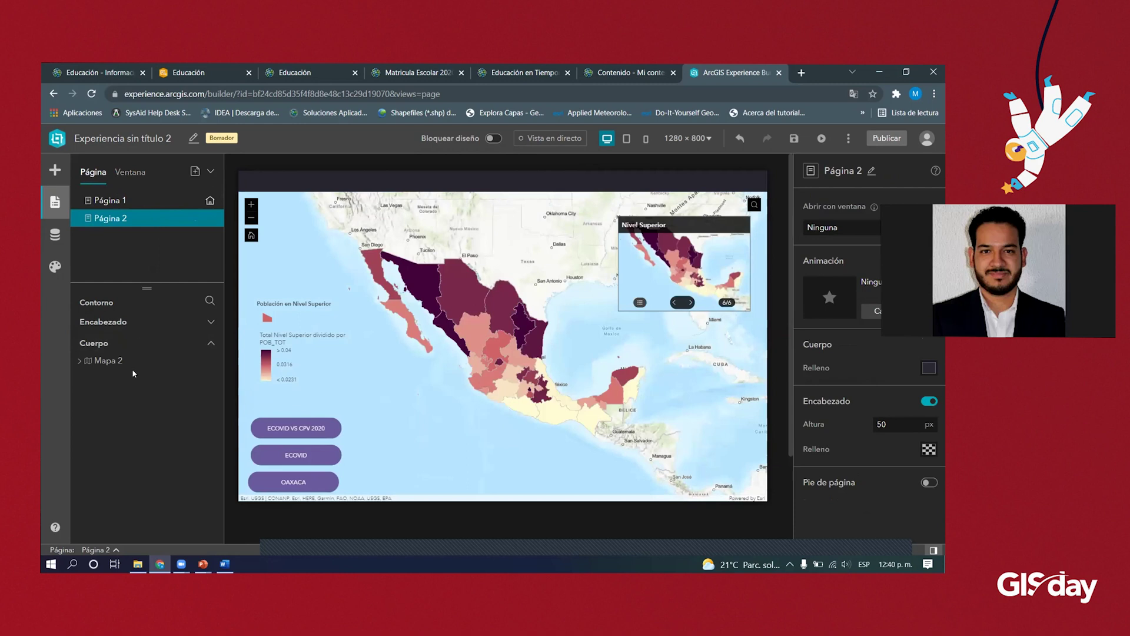
left_click(318, 428)
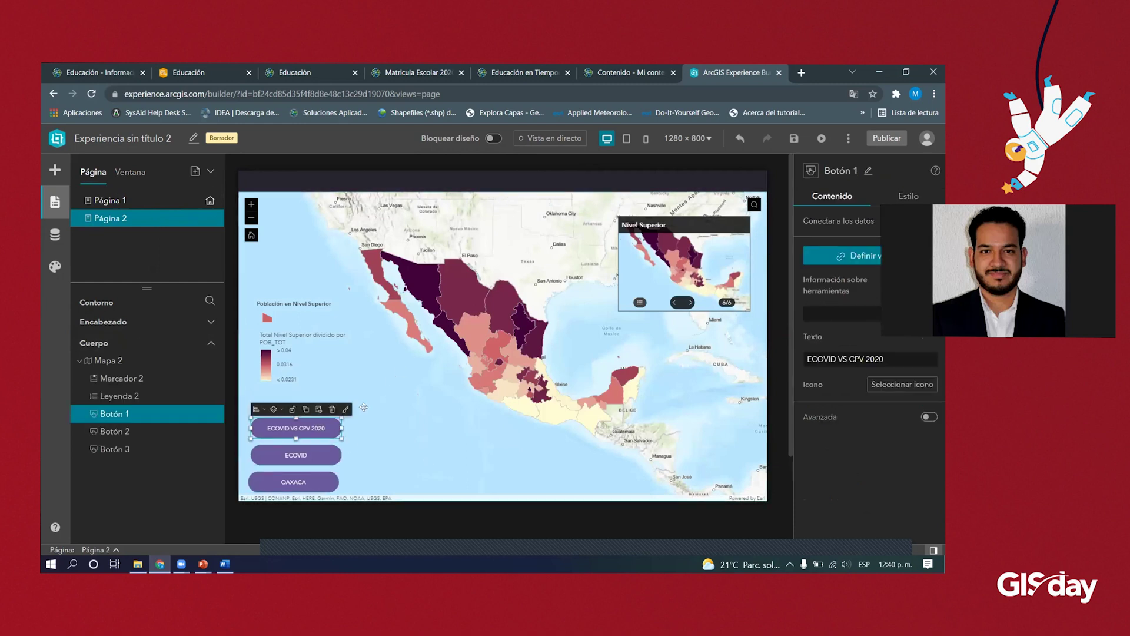
left_click(900, 198)
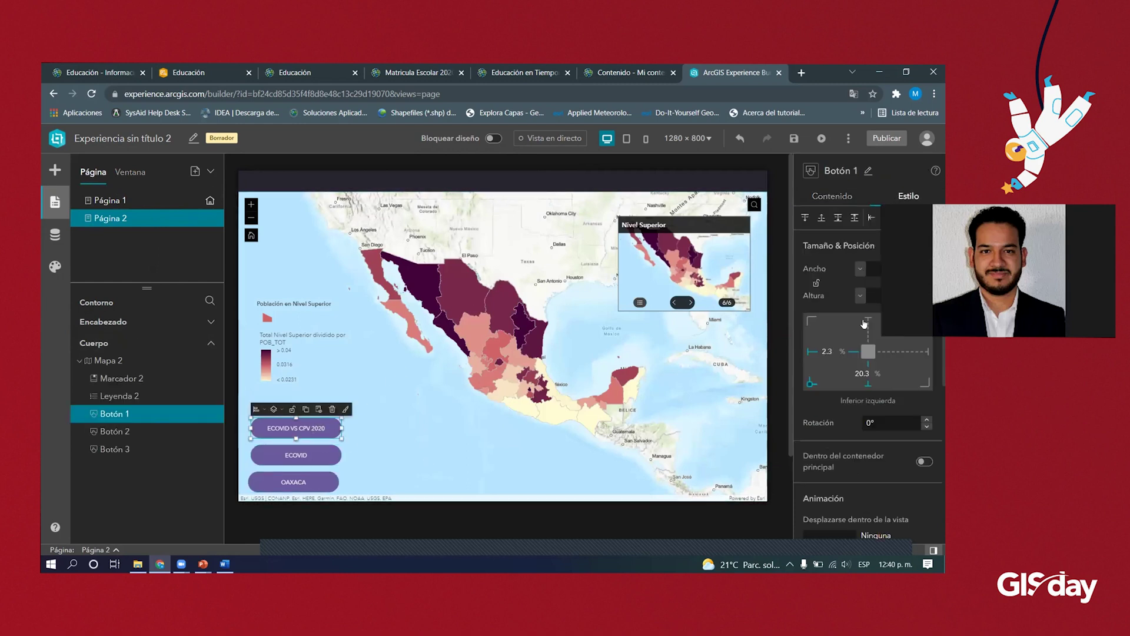
left_click(831, 195)
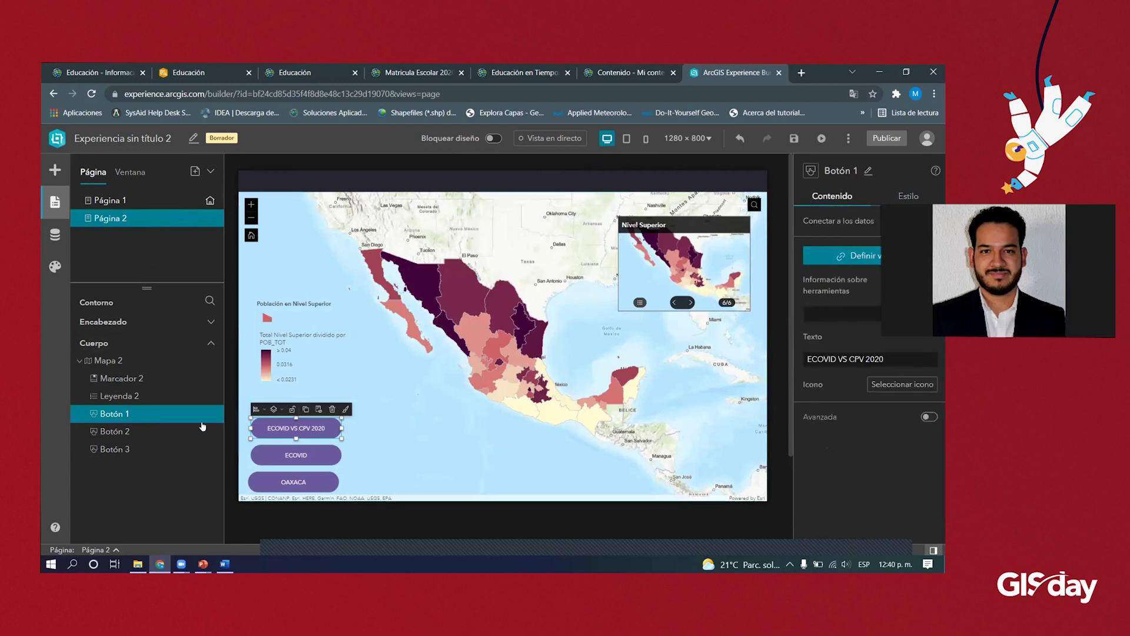
left_click(210, 413)
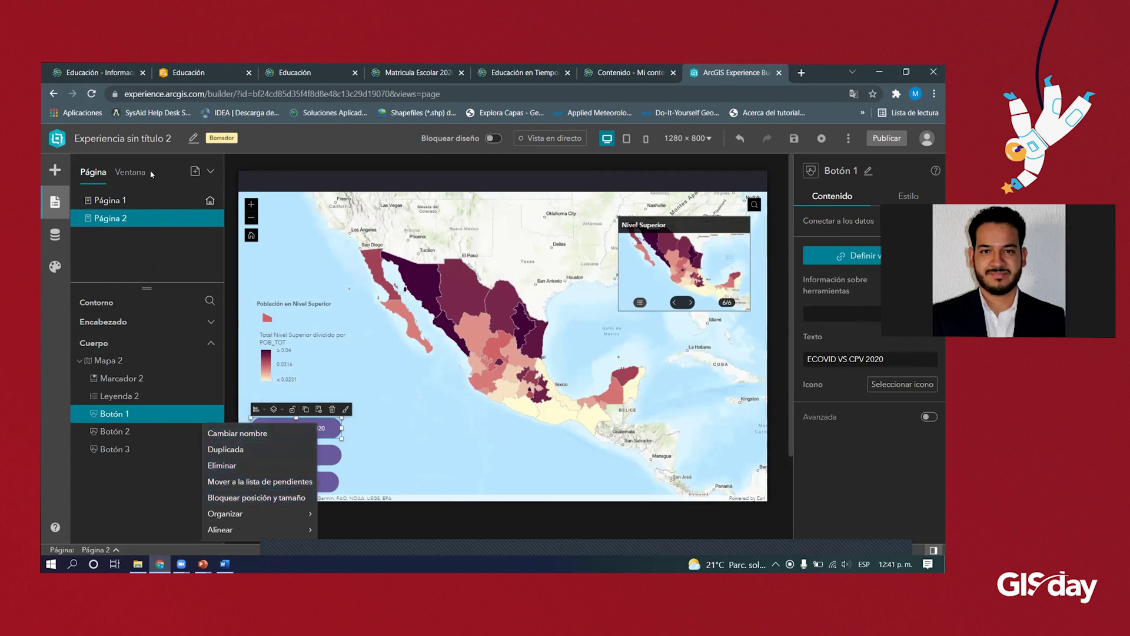
left_click(154, 218)
left_click(131, 172)
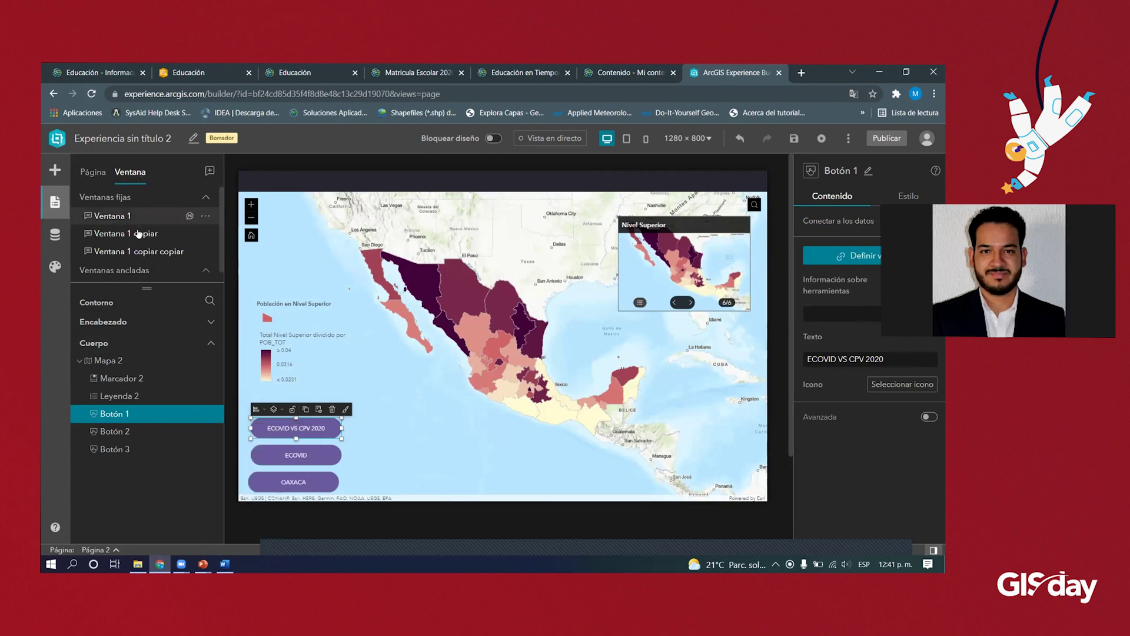
left_click(118, 216)
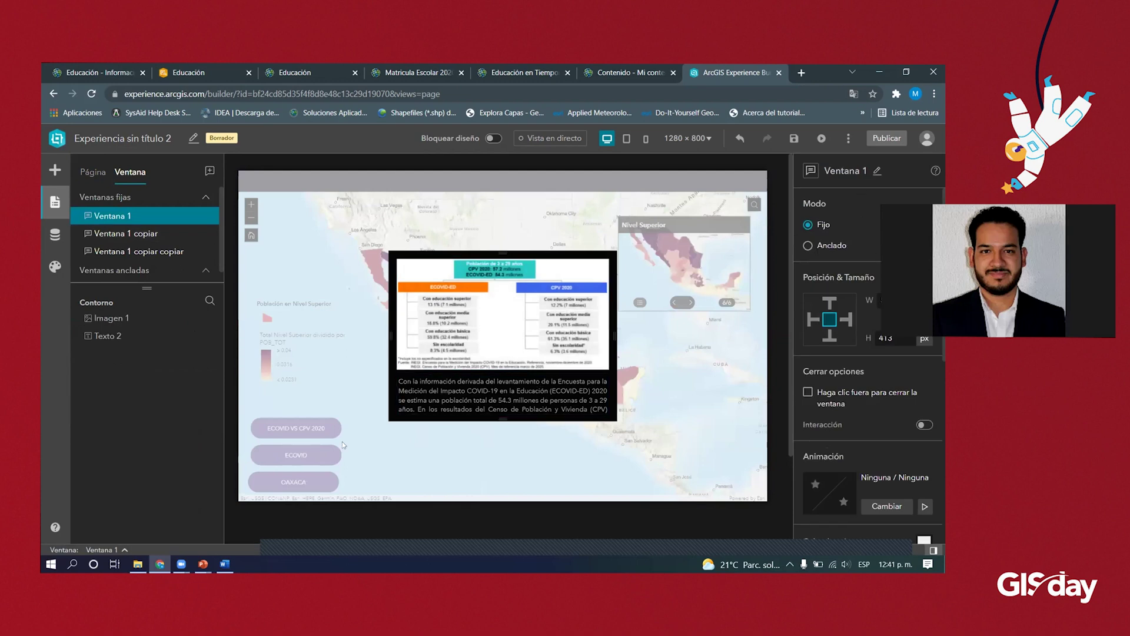
left_click(93, 172)
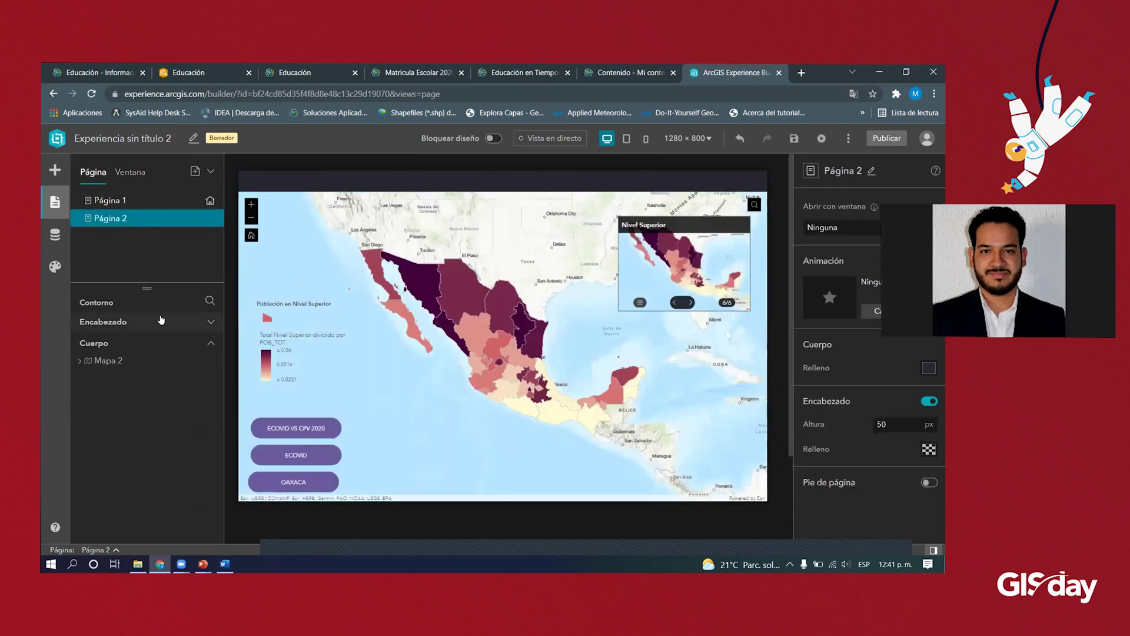
- Link the ECOVID VS CPV 2020 button on Página 2 to the window Ventana 1
left_click(296, 428)
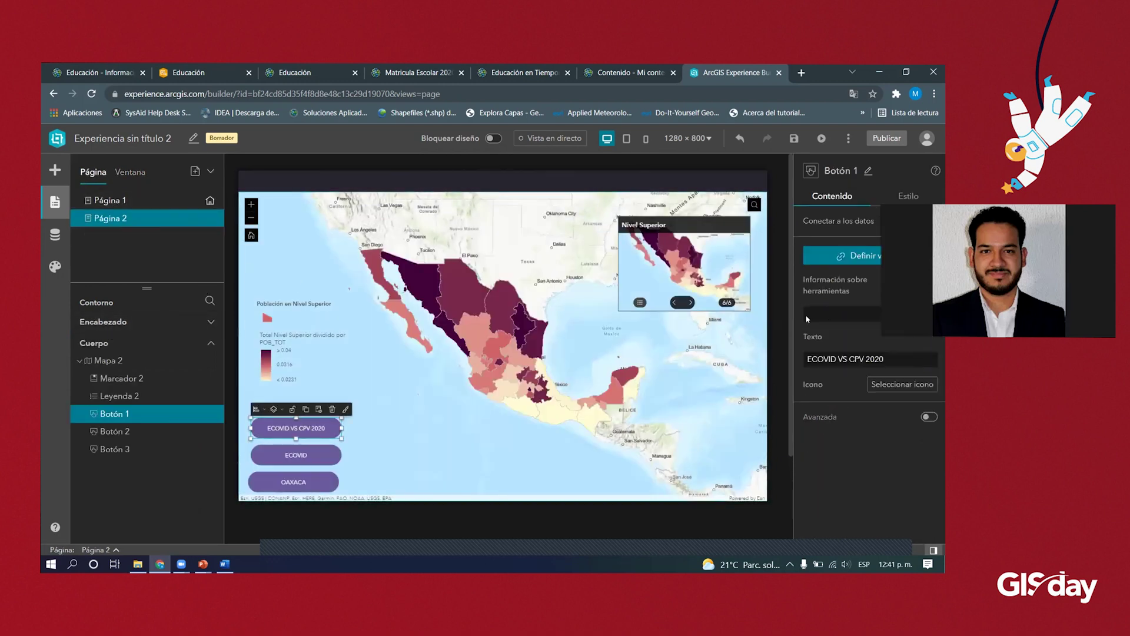
left_click(847, 256)
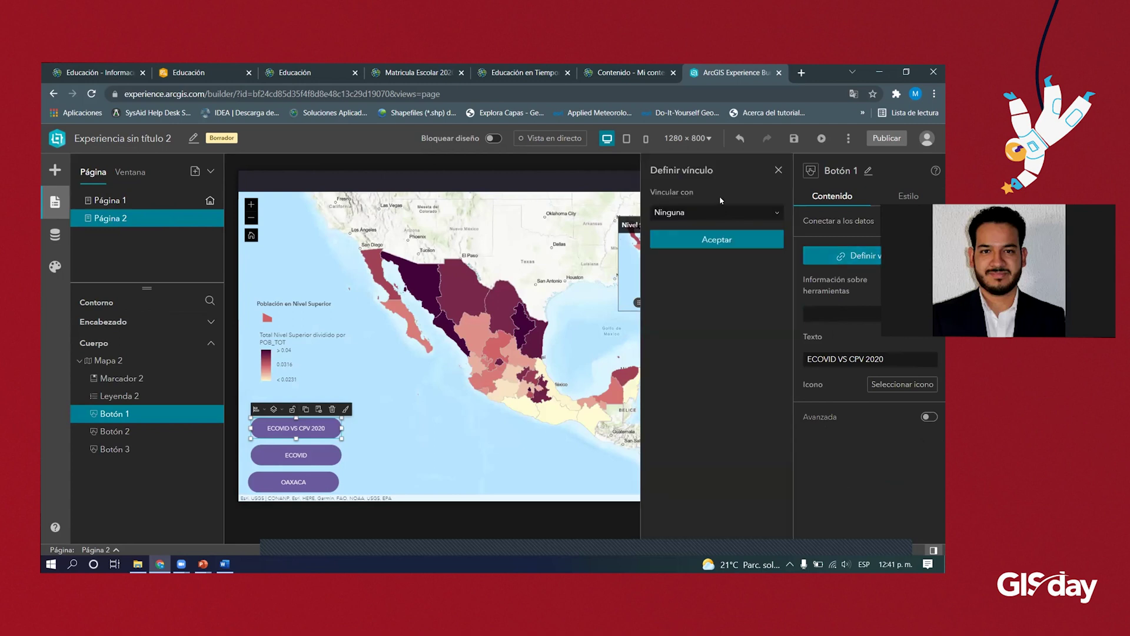
left_click(719, 213)
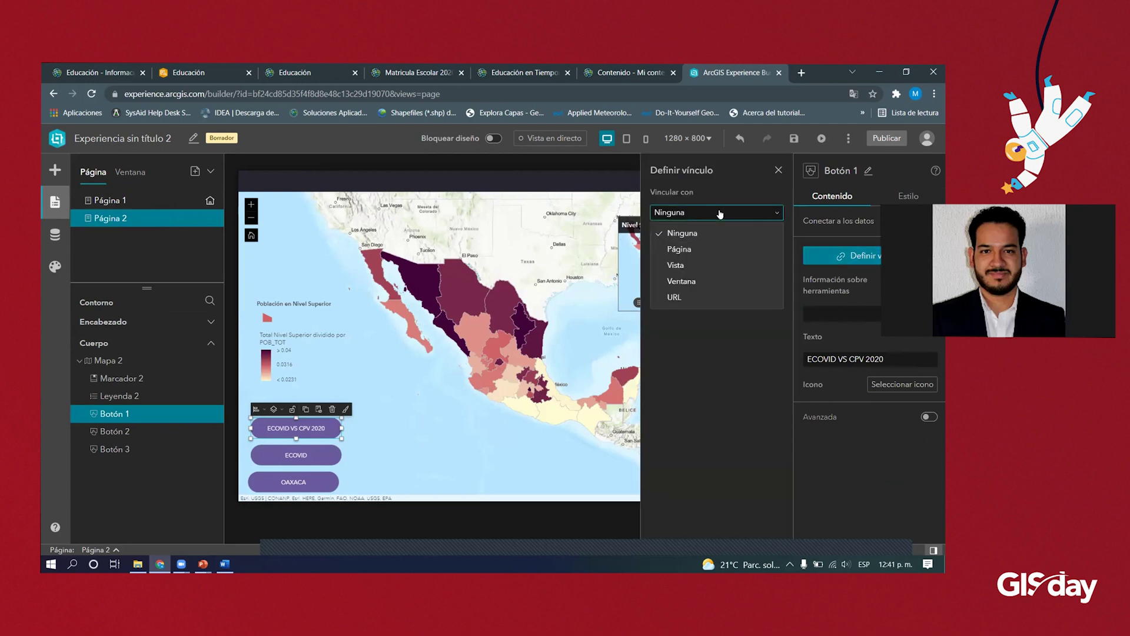
left_click(683, 281)
left_click(694, 258)
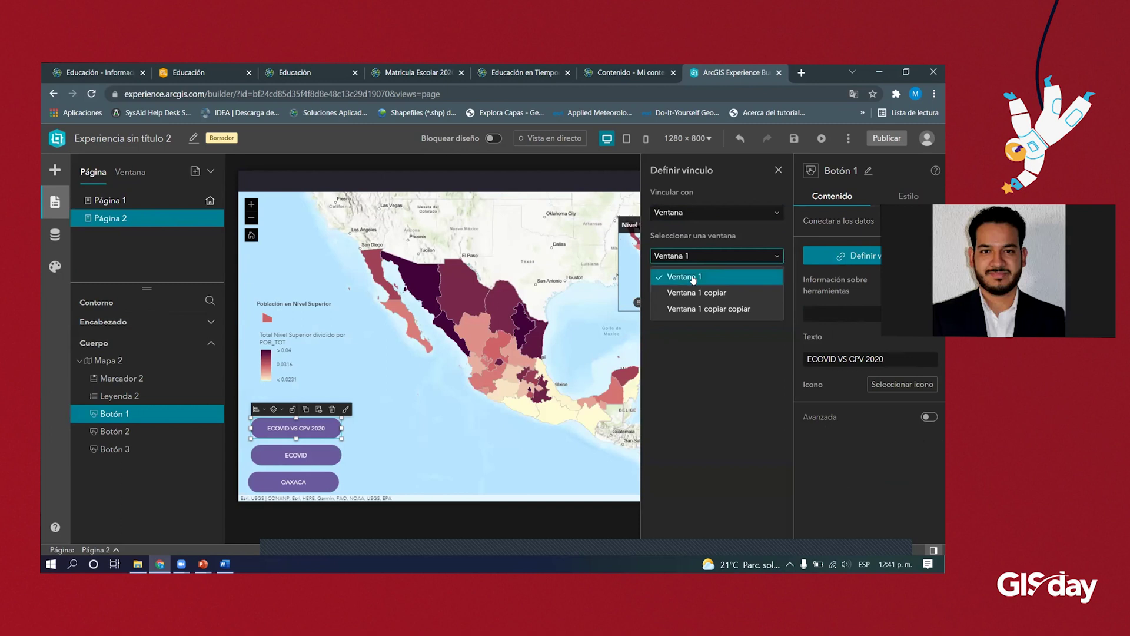
left_click(739, 257)
left_click(748, 284)
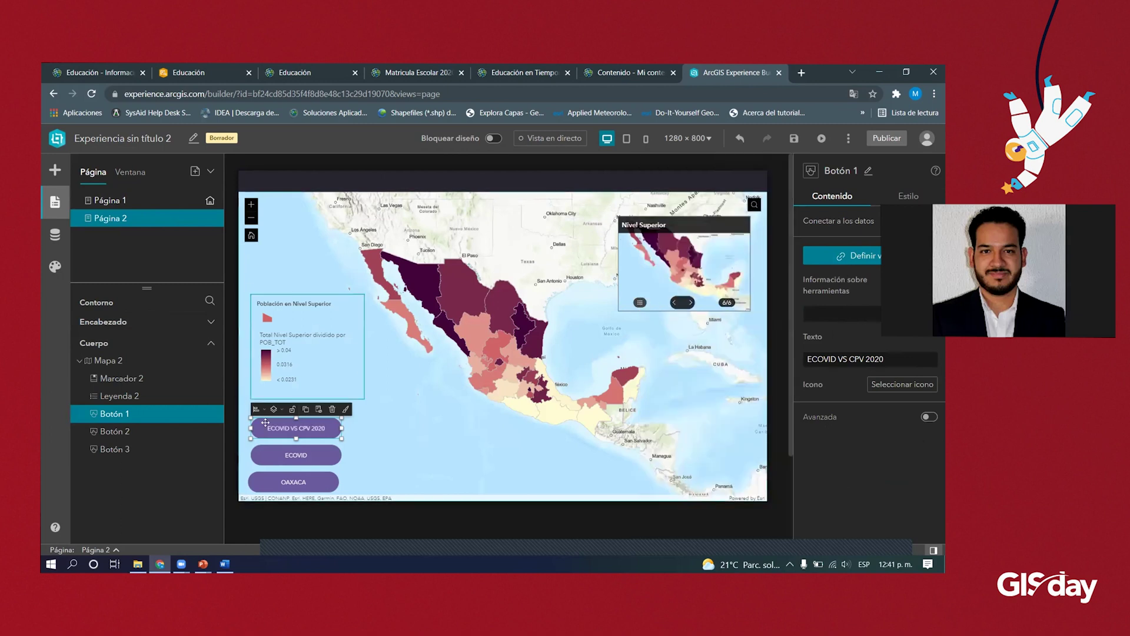
- Link the ECOVID button to the window Ventana 1 copiar
left_click(296, 455)
left_click(841, 263)
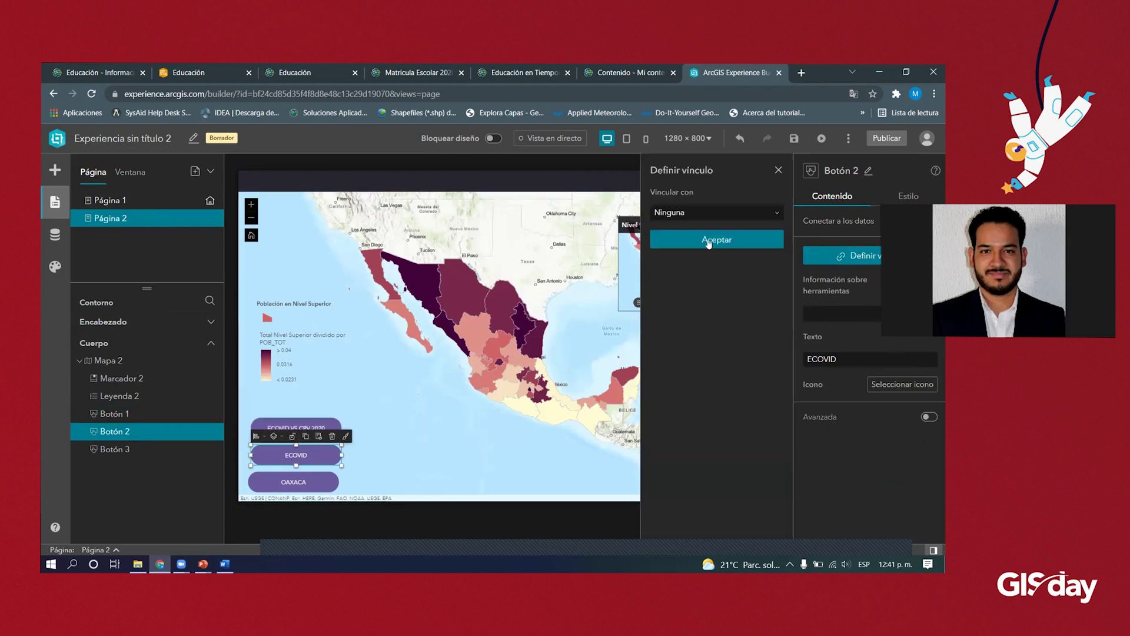
left_click(717, 212)
left_click(683, 284)
left_click(730, 256)
left_click(695, 292)
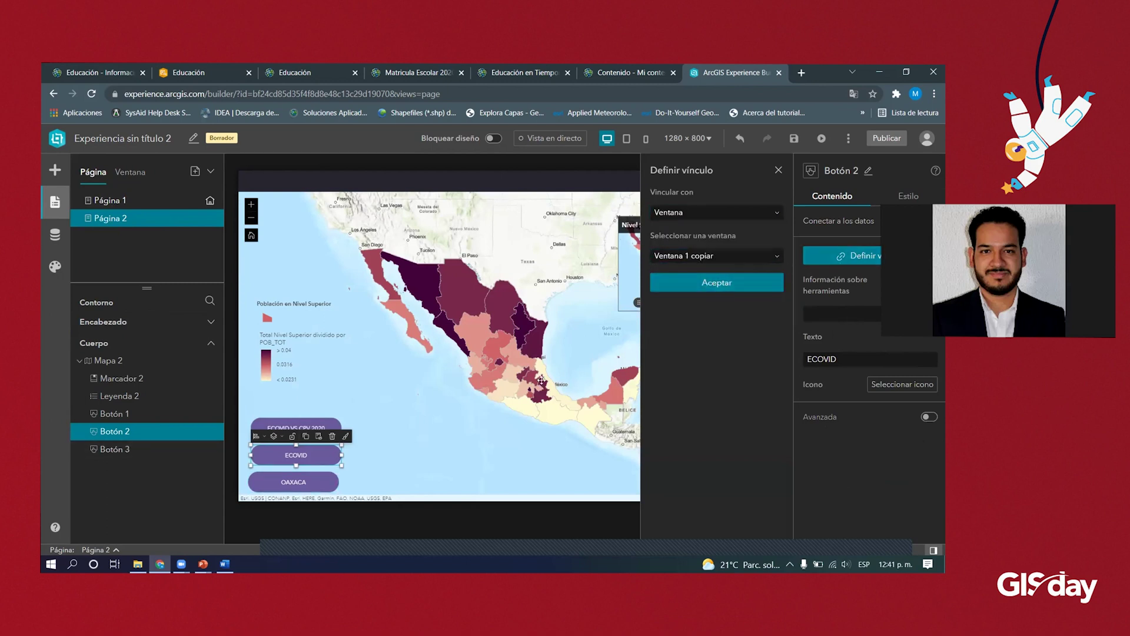
left_click(717, 282)
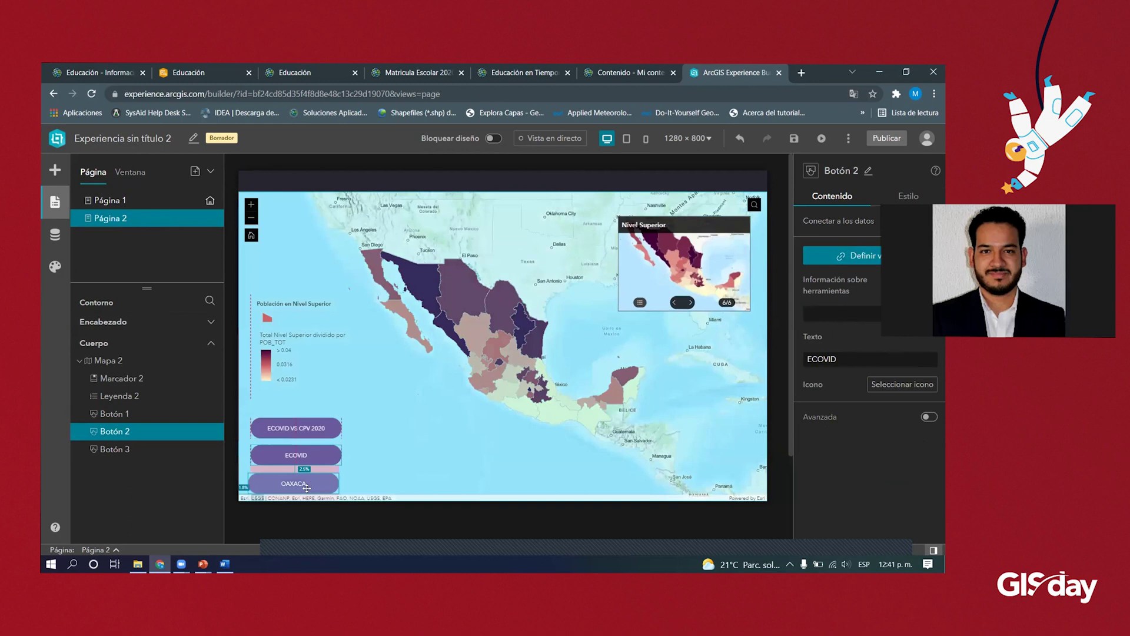
- Link the OAXACA button to the window Ventana 1 copiar copiar
left_click(318, 480)
left_click(842, 256)
left_click(718, 213)
left_click(715, 262)
left_click(716, 261)
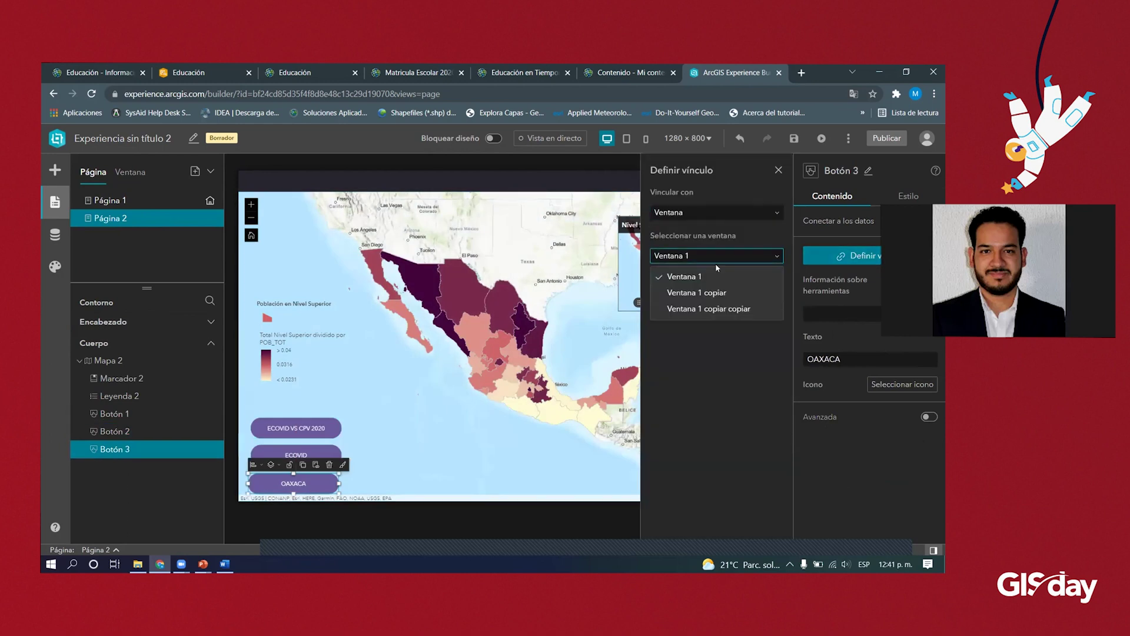
left_click(709, 308)
left_click(715, 281)
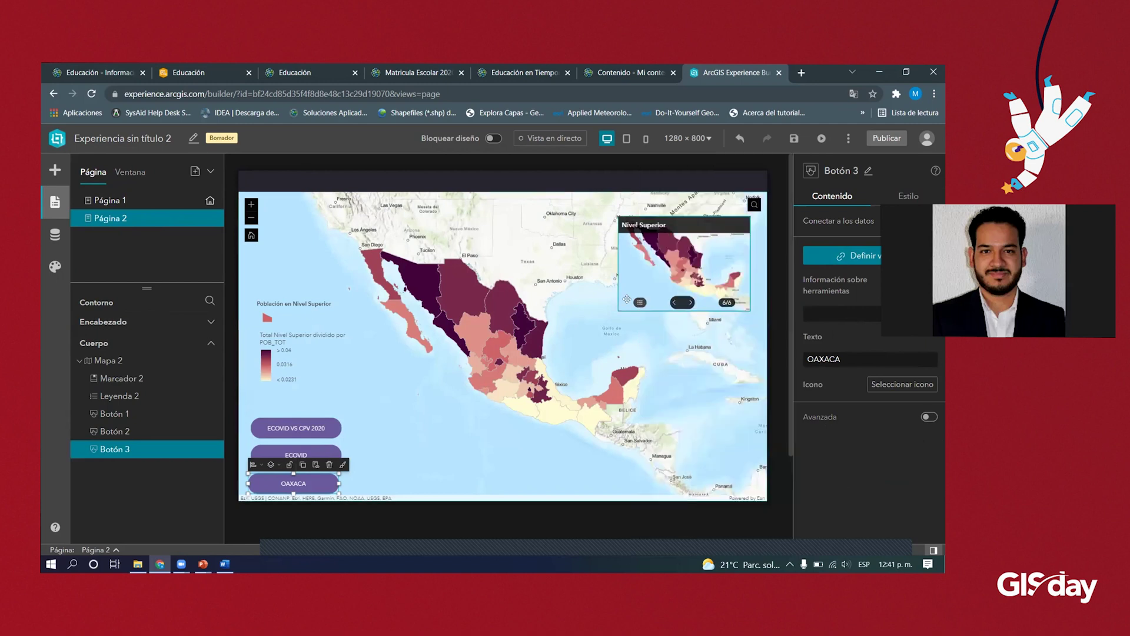
- Test the ECOVID VS CPV 2020 and ECOVID buttons in the live view and leave the live view
left_click(565, 139)
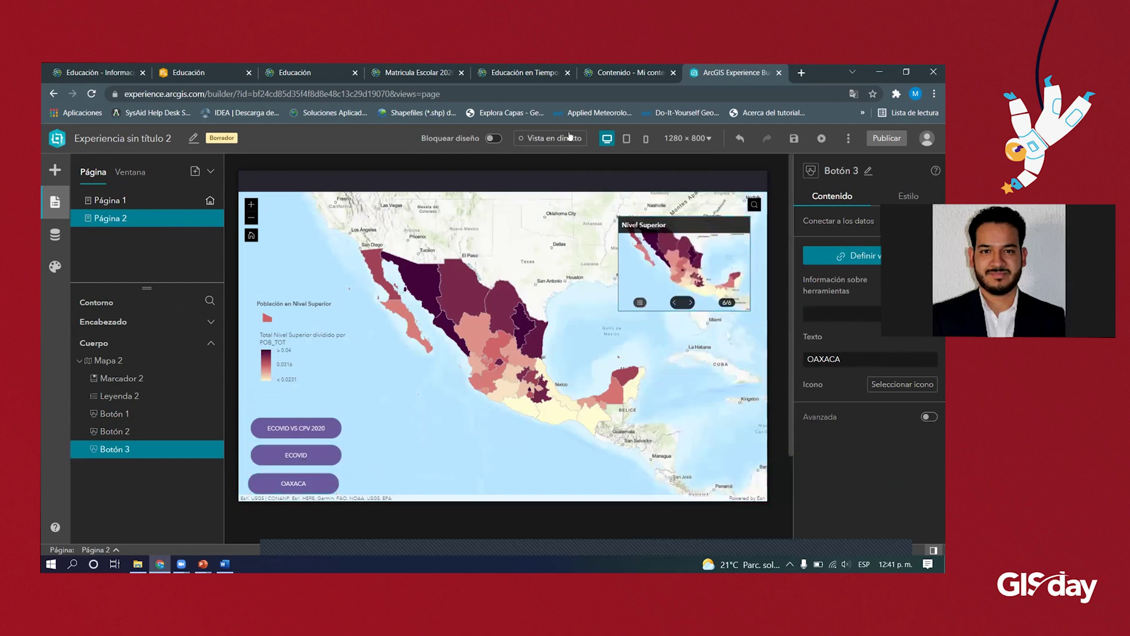
left_click(311, 433)
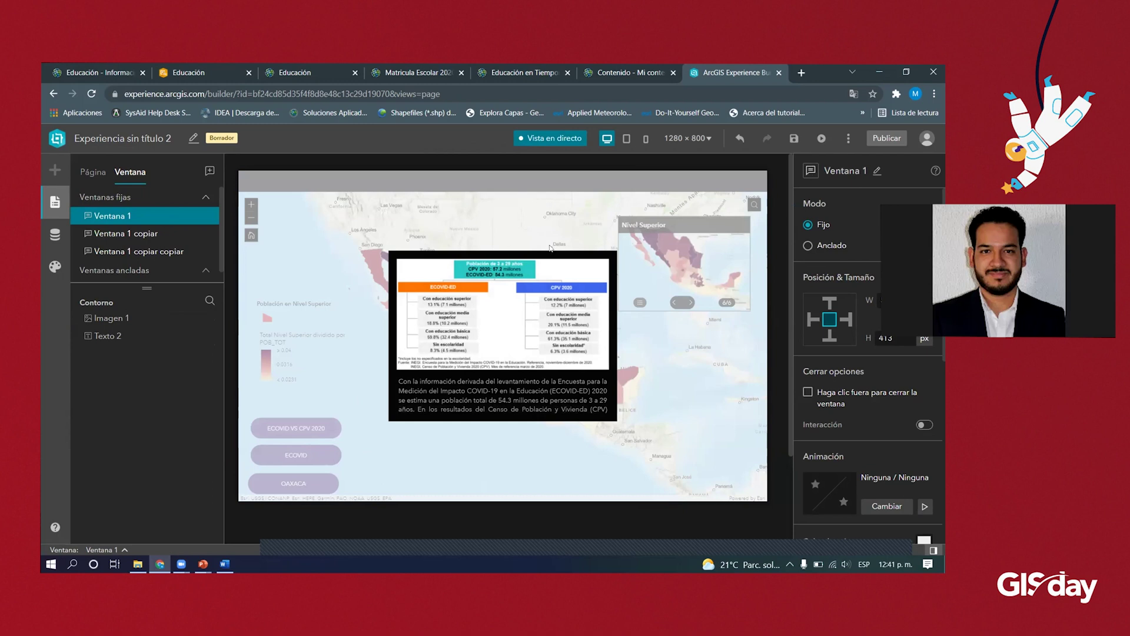
left_click(542, 289)
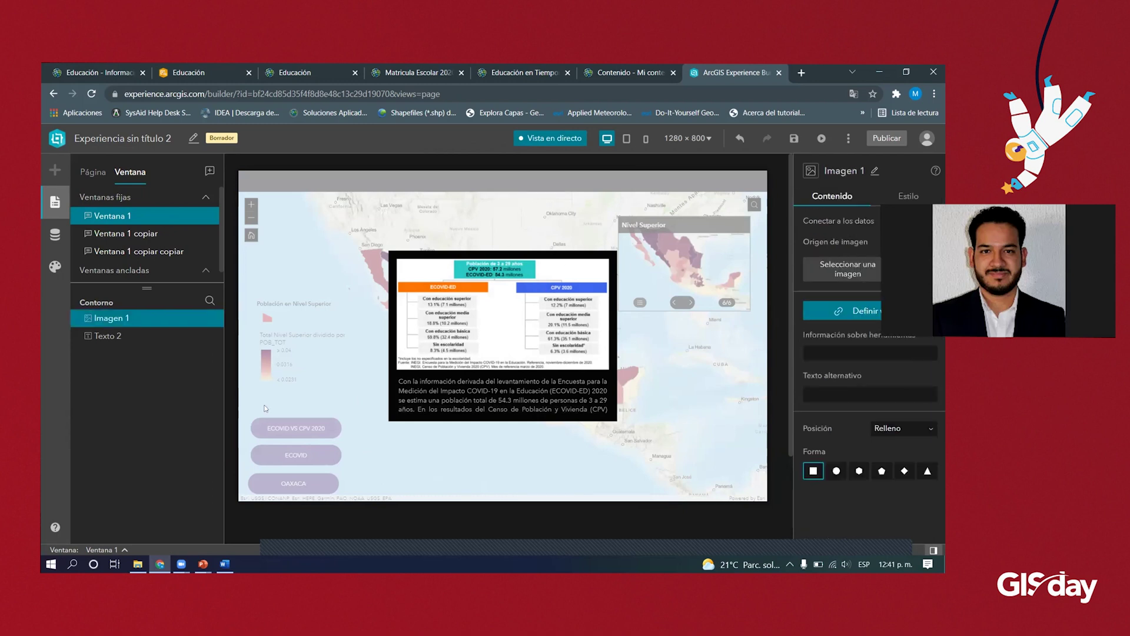
left_click(295, 452)
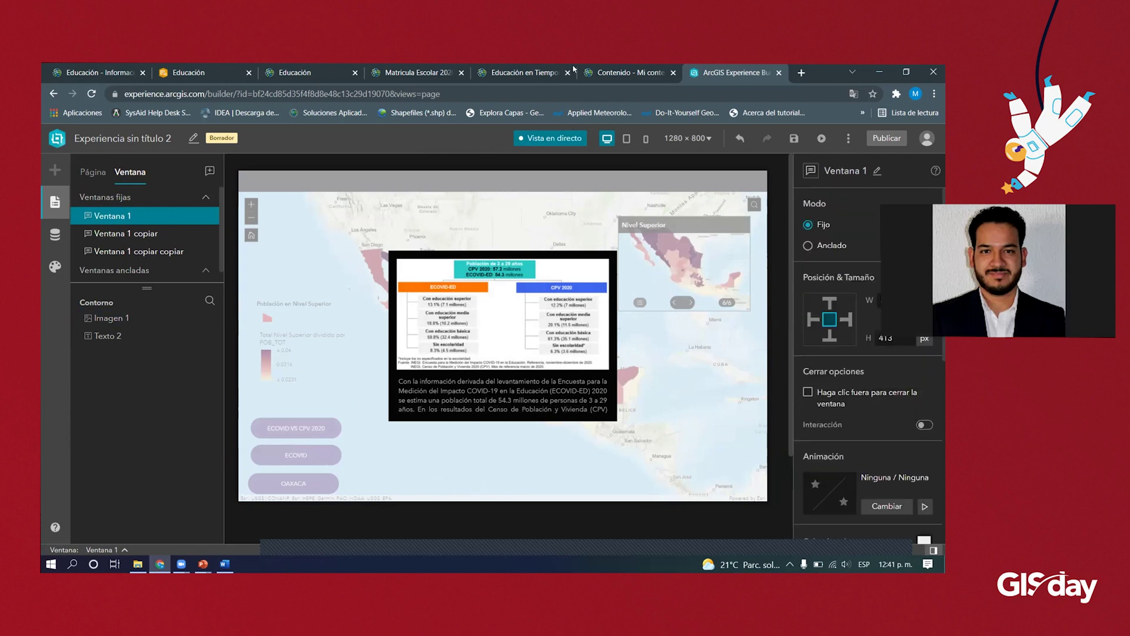
left_click(553, 139)
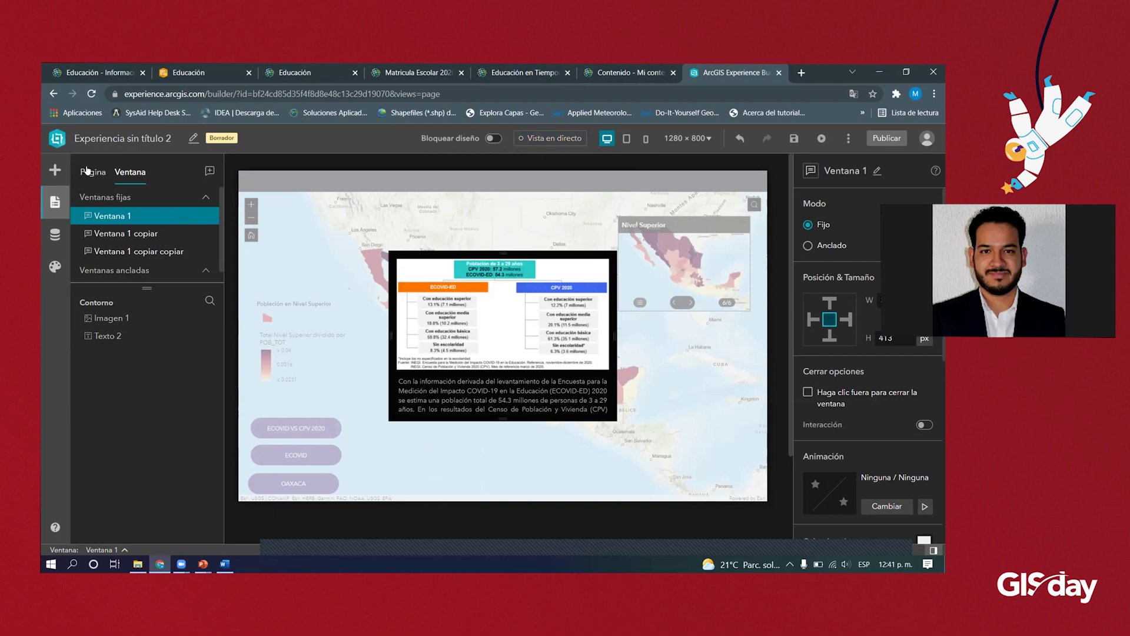
- Allow Ventana 1 to close when its outside is clicked, testing this in the live view before opening the ECOVID button's window
left_click(524, 142)
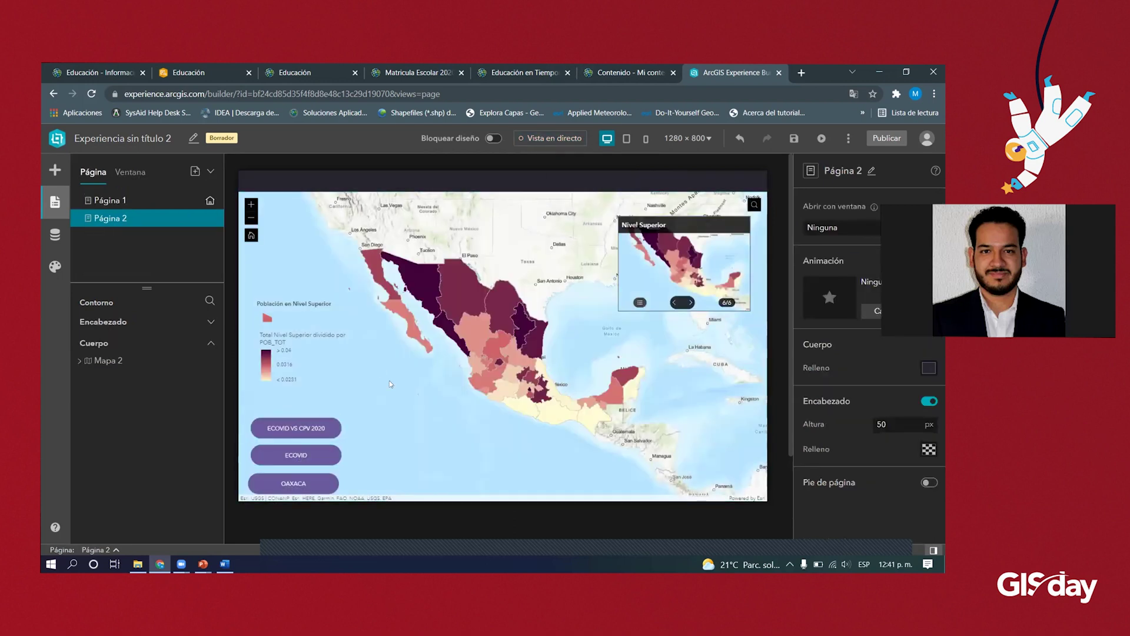
left_click(319, 427)
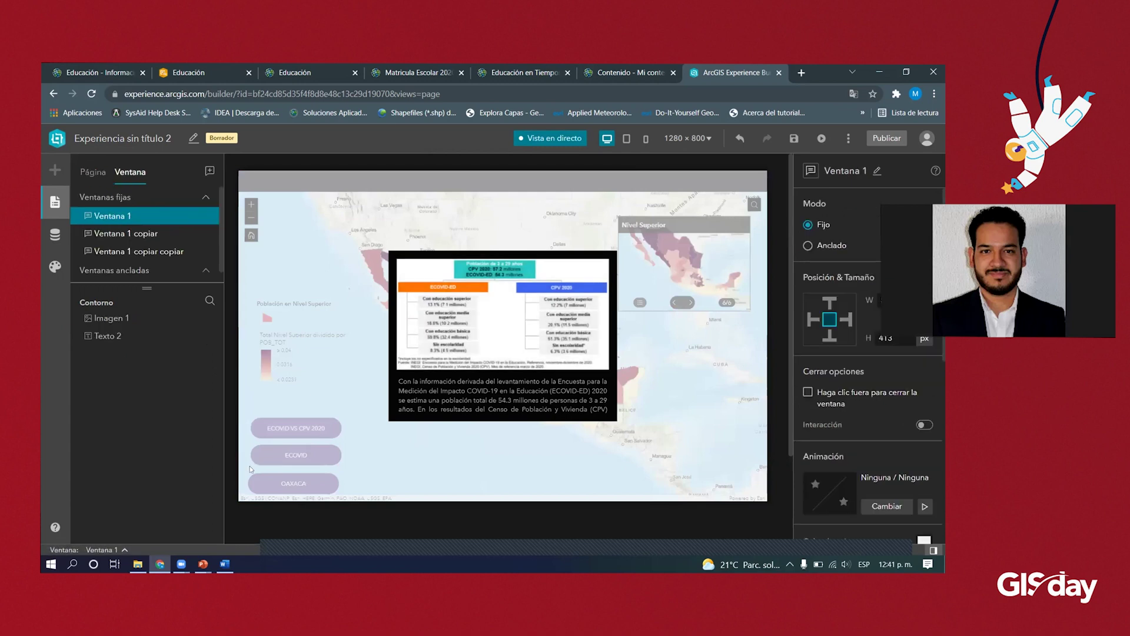
scroll(835, 334, "down", 1)
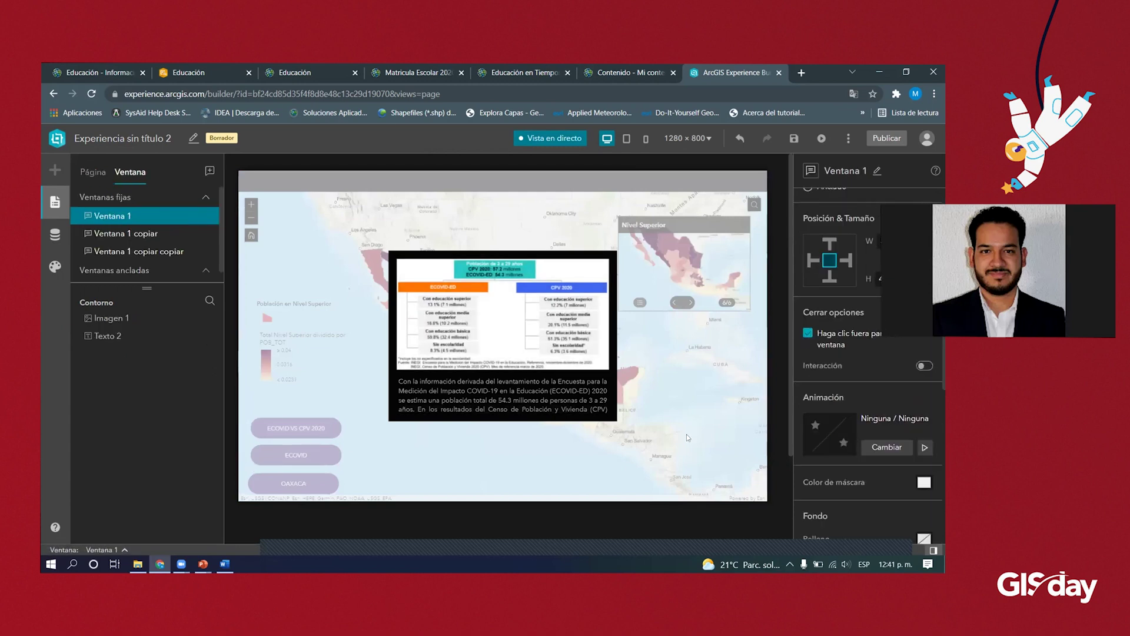
left_click(385, 440)
left_click(296, 455)
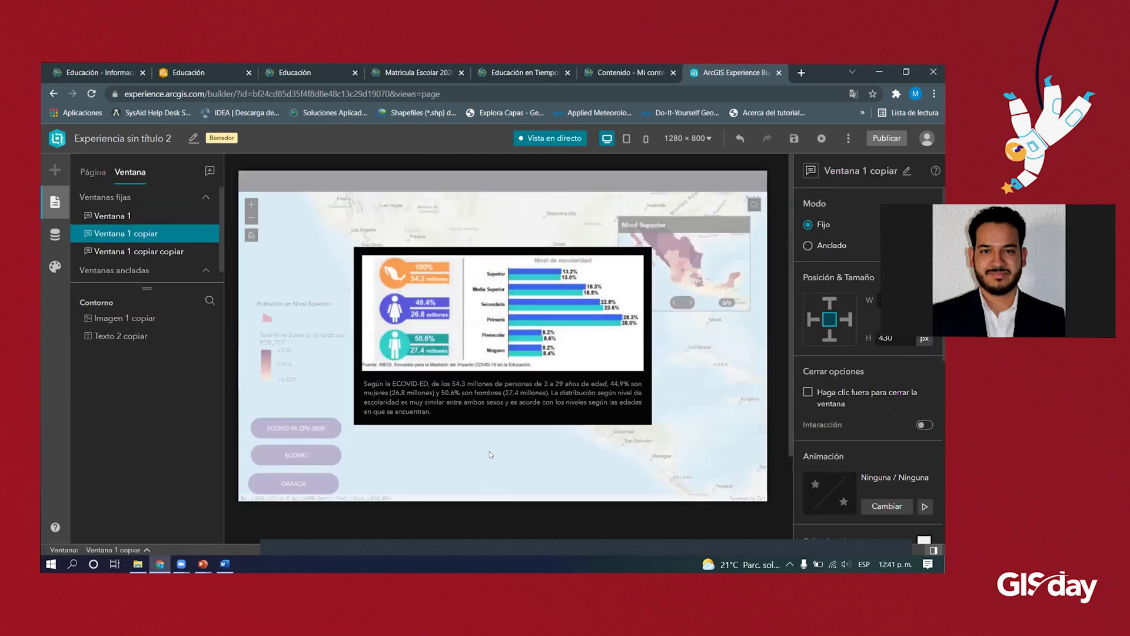
- Allow Ventana 1 copiar and Ventana 1 copiar copiar to close when their outside is clicked
left_click(808, 393)
left_click(360, 455)
left_click(323, 480)
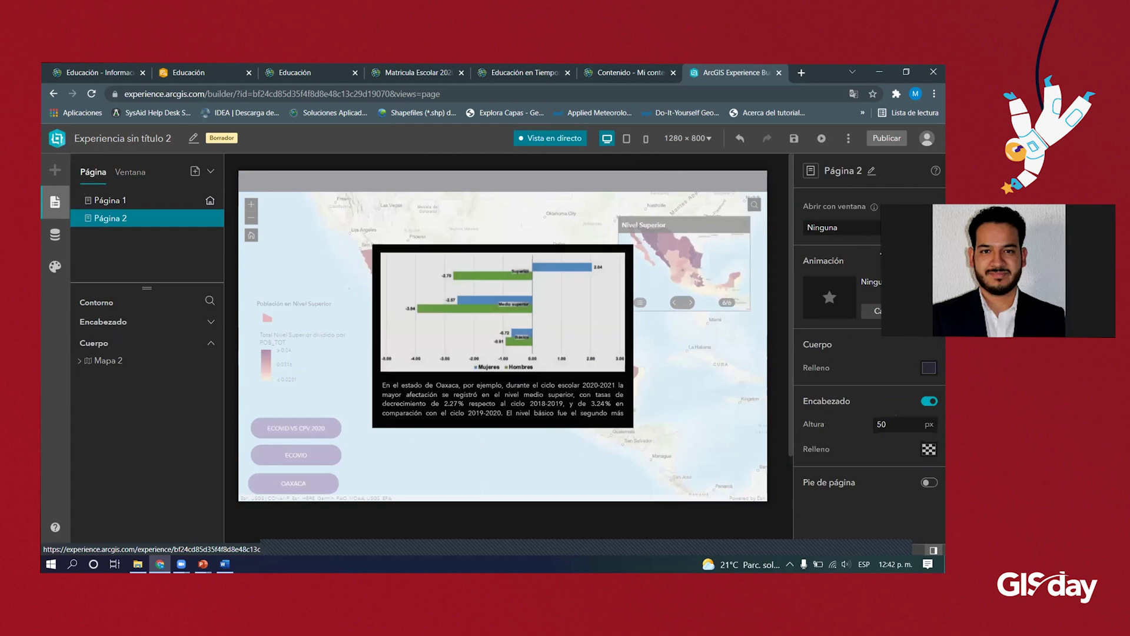
left_click(365, 453)
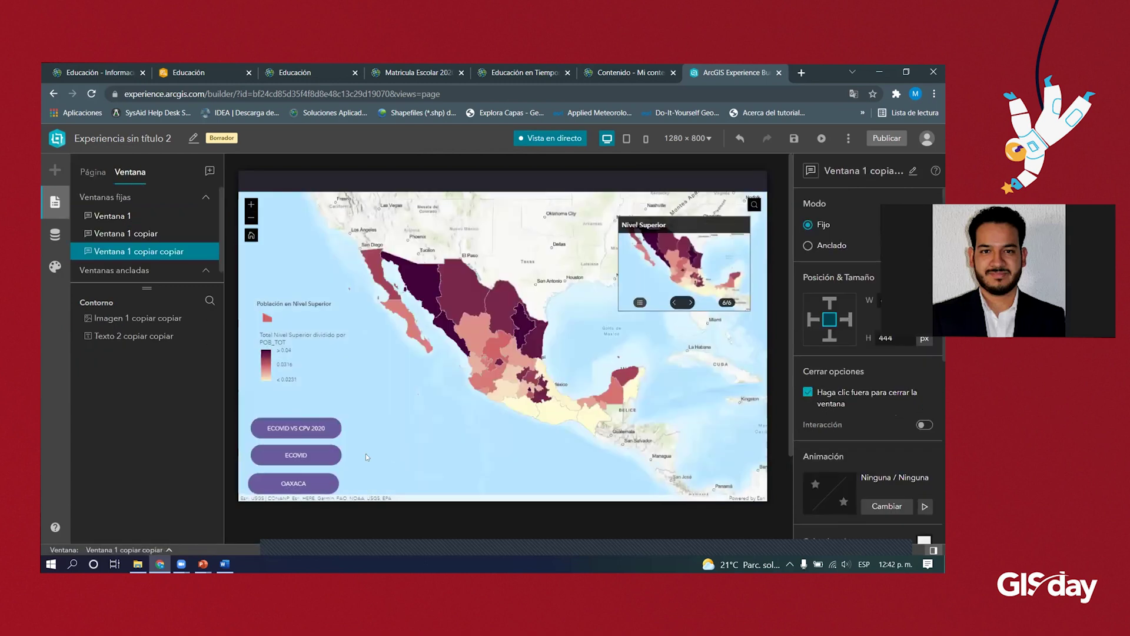
- Test opening and closing the windows of the OAXACA, ECOVID and ECOVID VS CPV 2020 buttons in the live view
left_click(312, 482)
left_click(323, 465)
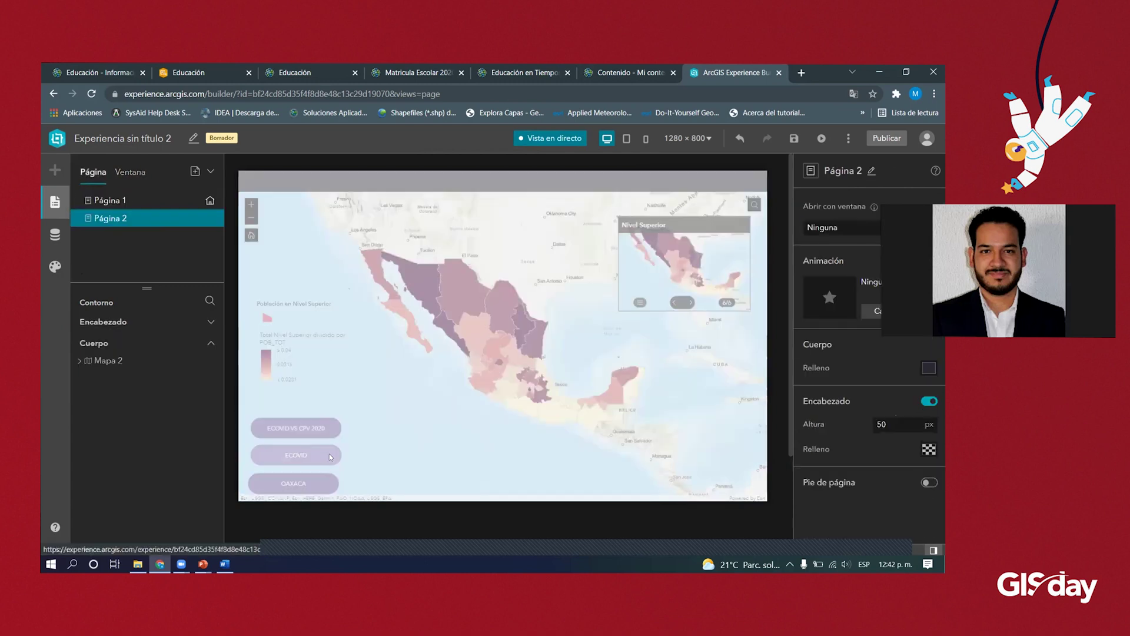
left_click(340, 395)
left_click(323, 428)
left_click(342, 384)
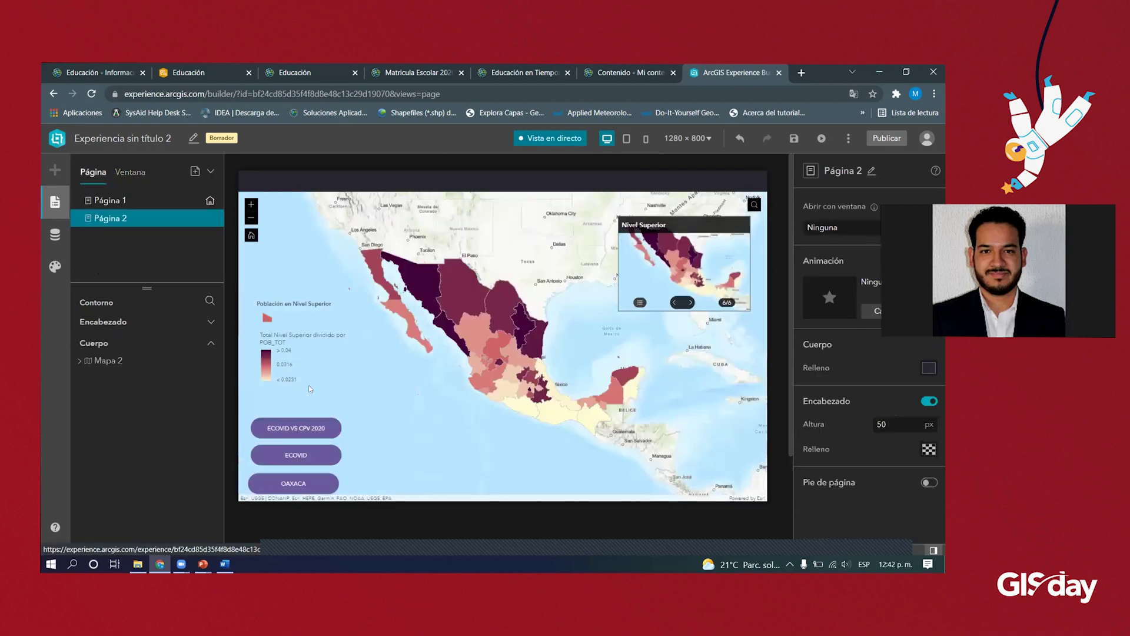
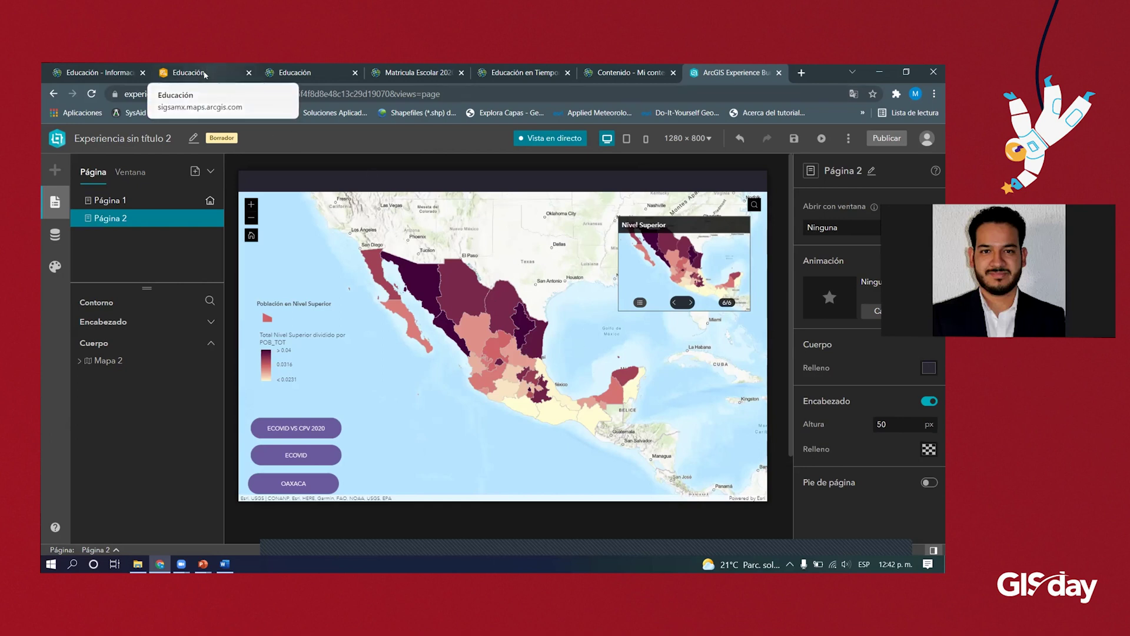
- View the Matrícula por Nivel Educativo dashboard, then add Página 3 to the experience with its header enabled
left_click(207, 73)
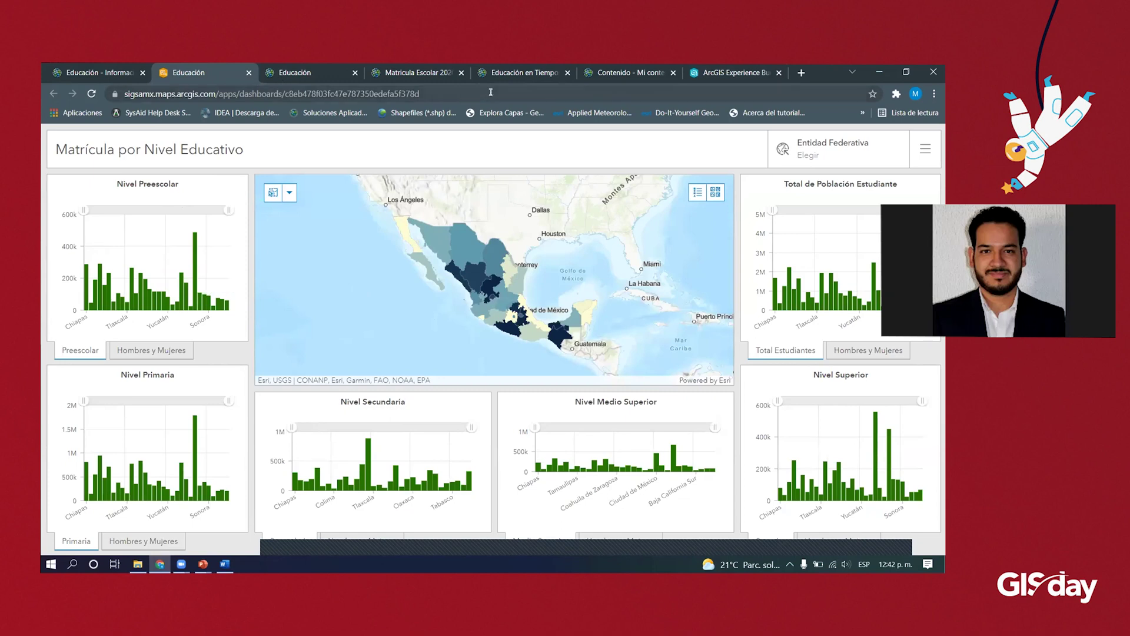
mouse_move(209, 308)
left_click(699, 72)
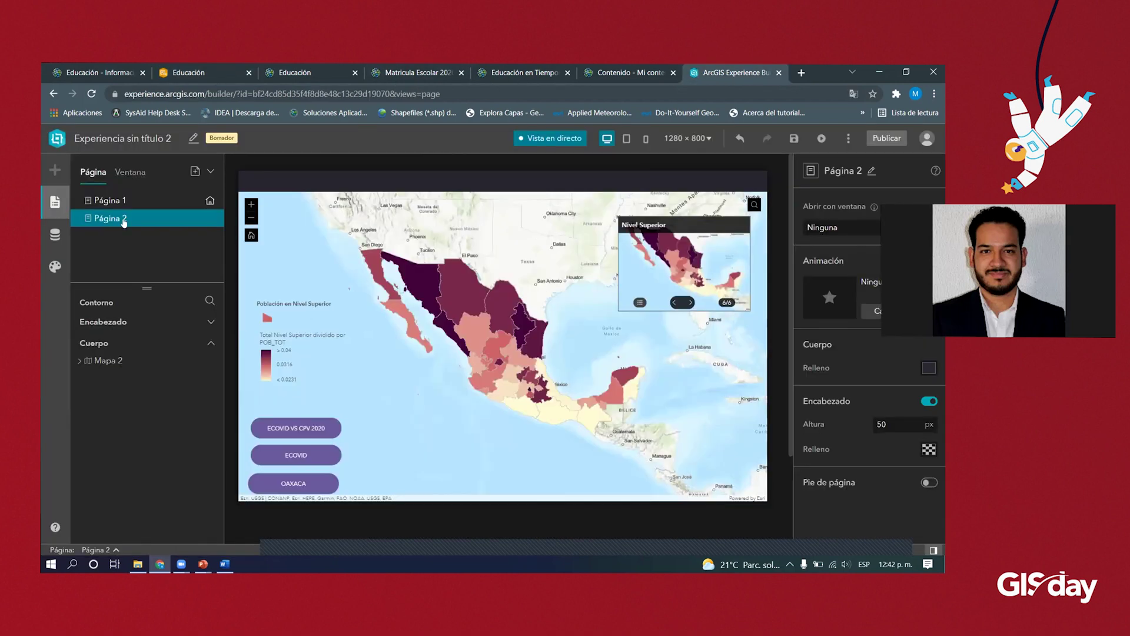
left_click(194, 172)
left_click(149, 291)
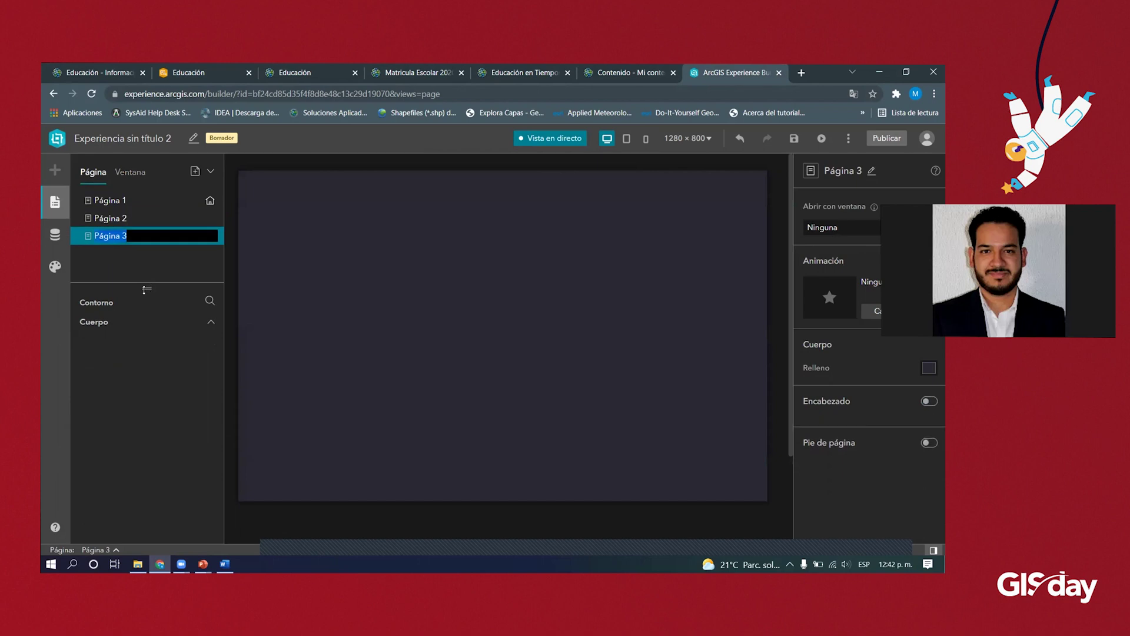
left_click(930, 402)
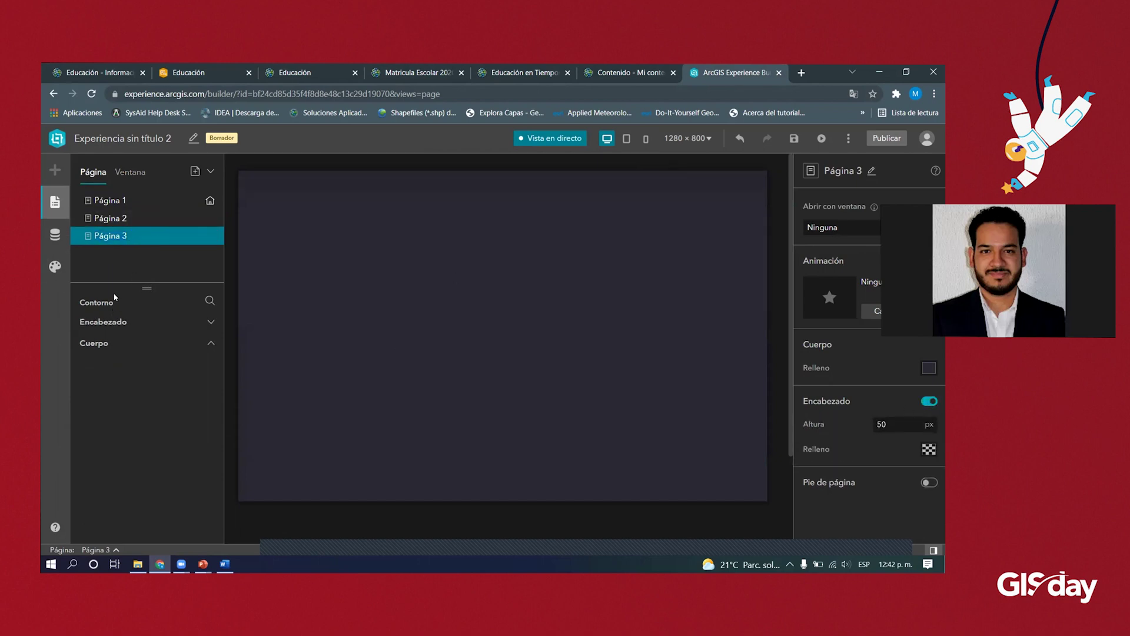
- Leave the live view and insert an Integrar widget on Página 3, expanded to full size
left_click(58, 184)
left_click(565, 138)
left_click(55, 170)
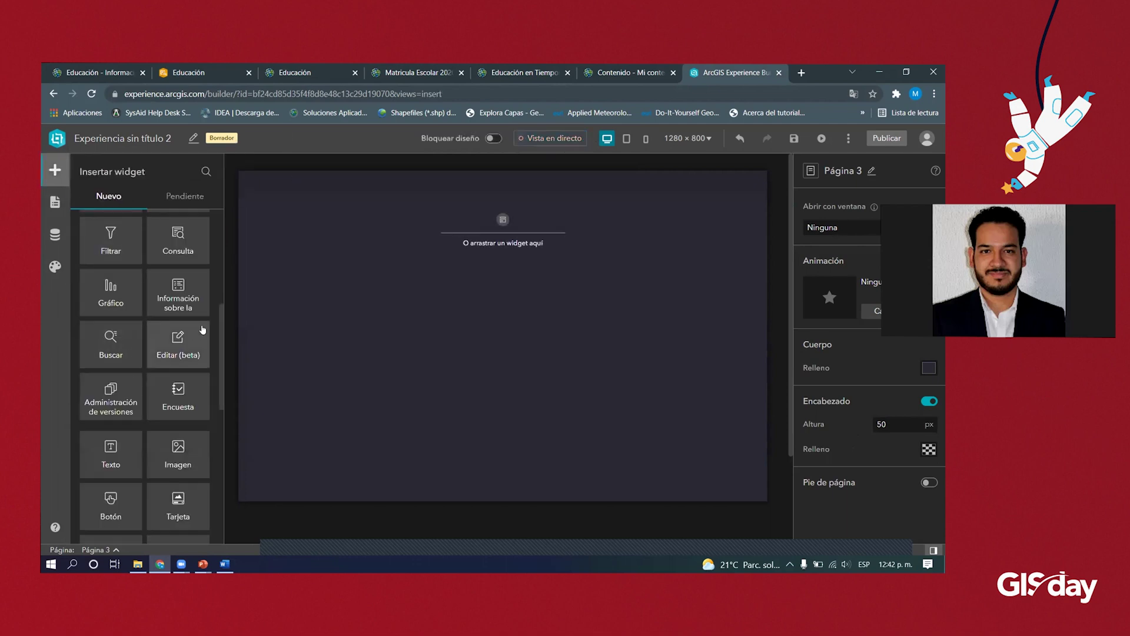
scroll(161, 371, "down", 3)
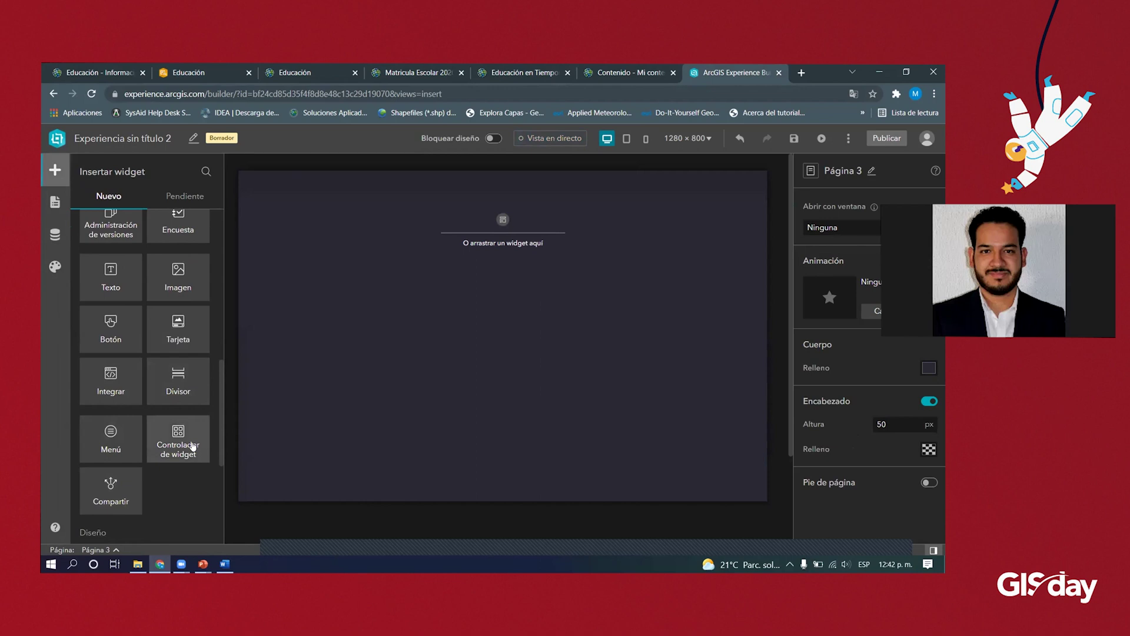
left_click_drag(96, 384, 427, 335)
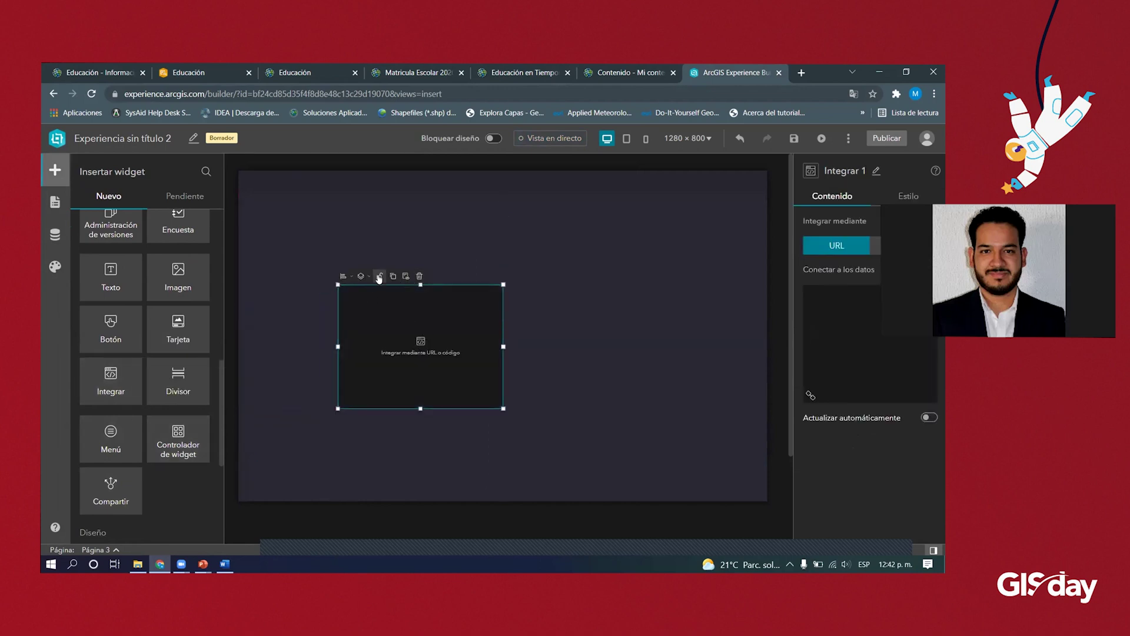
left_click(344, 276)
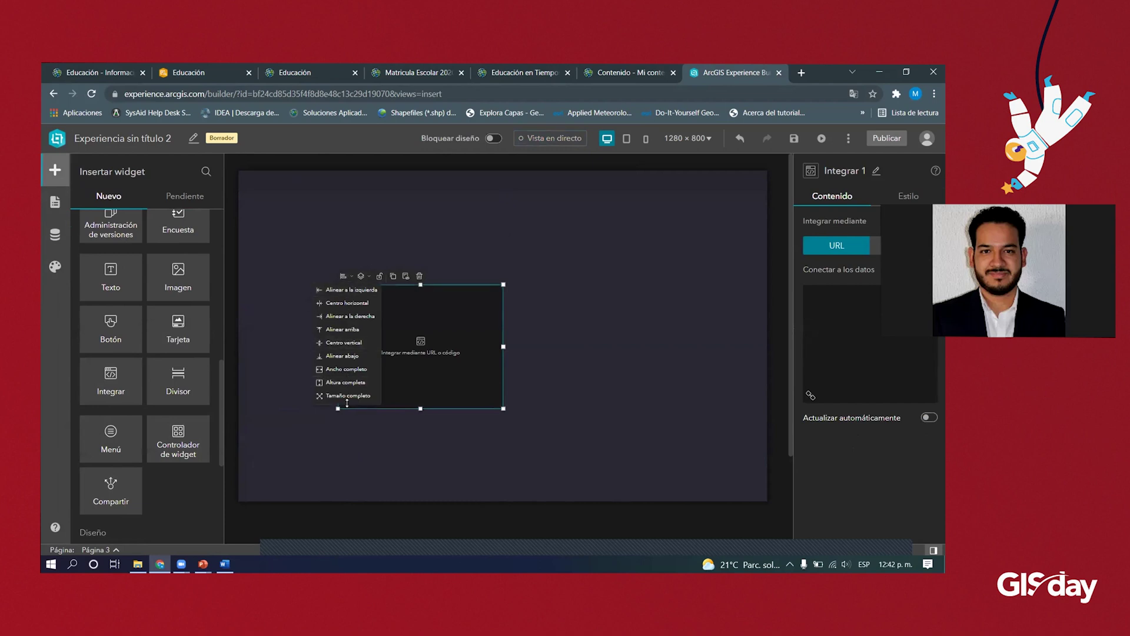
left_click(348, 394)
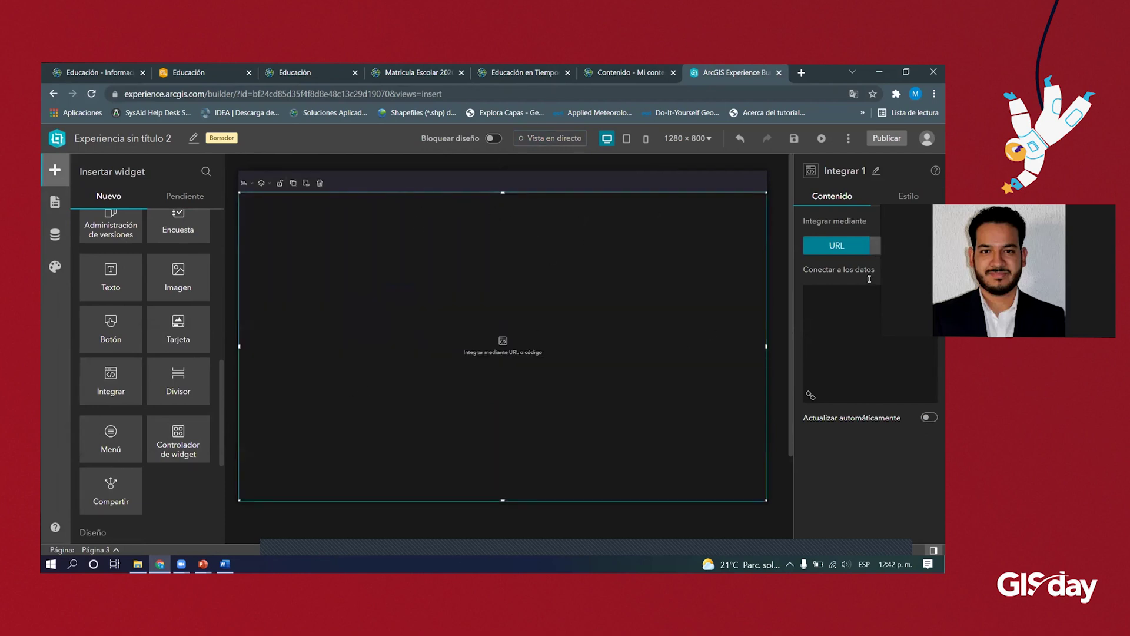
- Embed the Matrícula por Nivel Educativo dashboard in the Integrar widget by copying its web address into the URL source
left_click(196, 74)
left_click(218, 93)
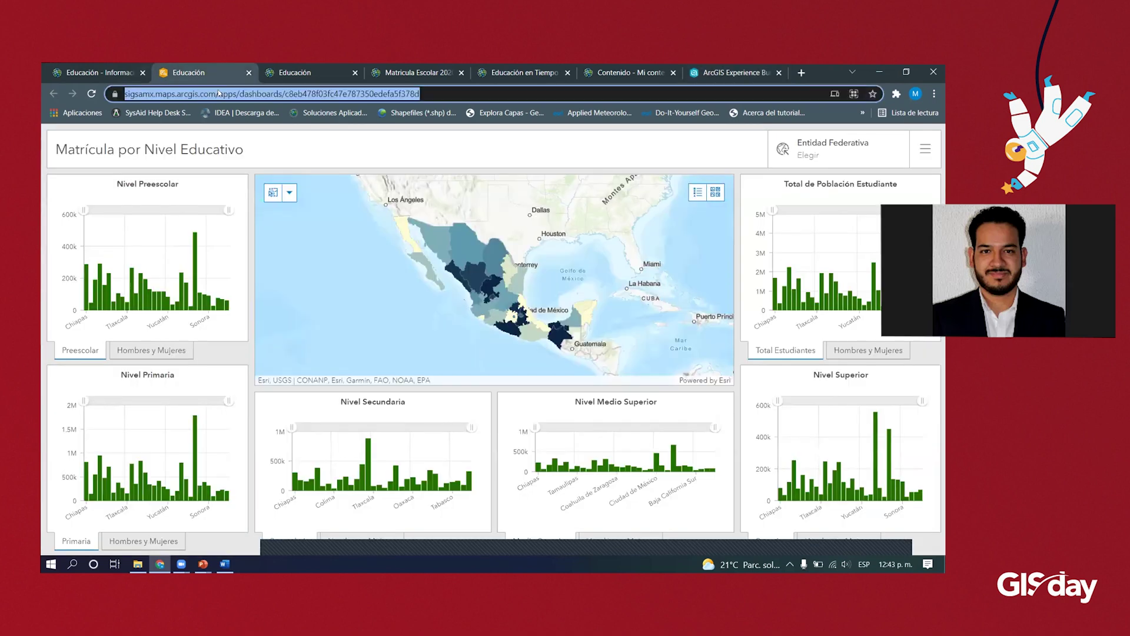
right_click(218, 94)
left_click(252, 175)
left_click(734, 73)
right_click(568, 291)
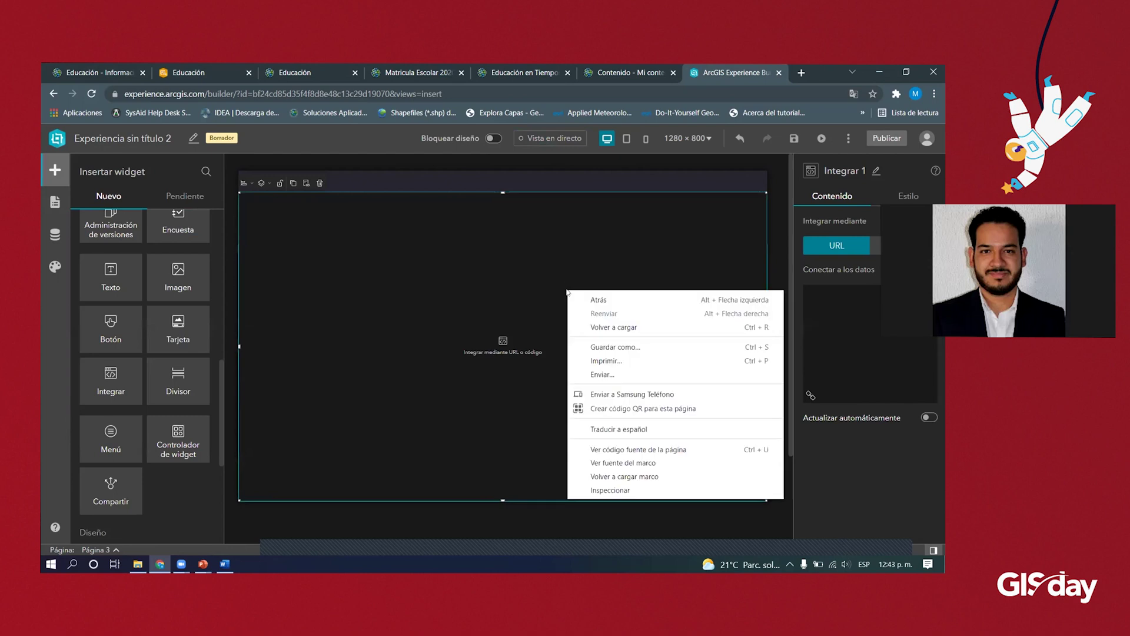
right_click(875, 316)
left_click(807, 402)
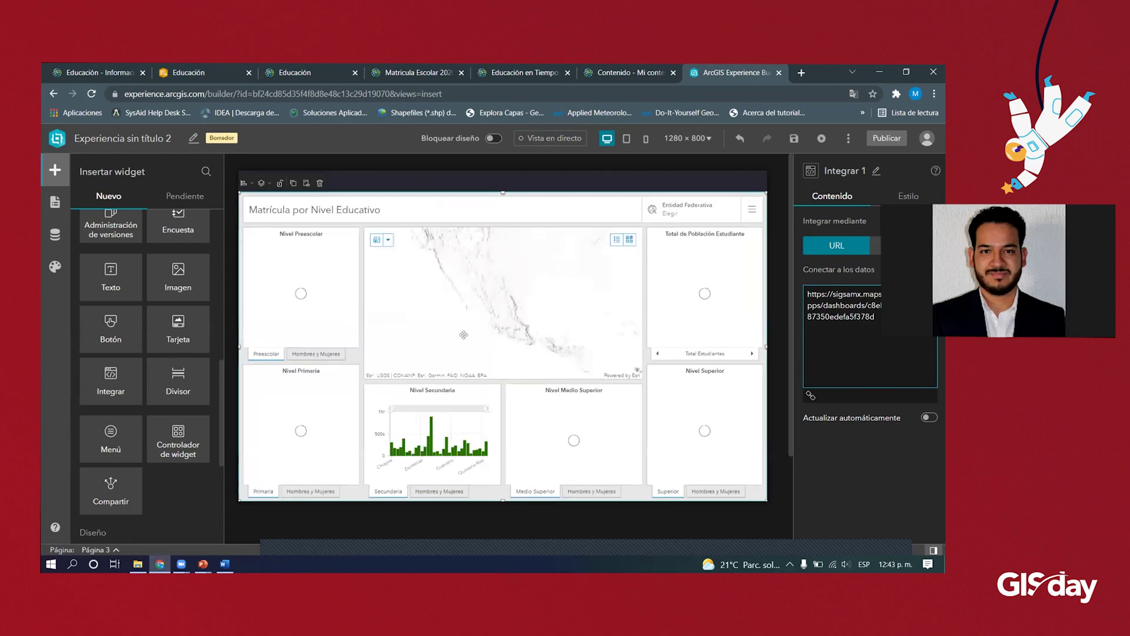
- Test the embedded dashboard in the live view, filtering by Baja California and Baja California Sur and showing the preschool Hombres y Mujeres chart
left_click(673, 205)
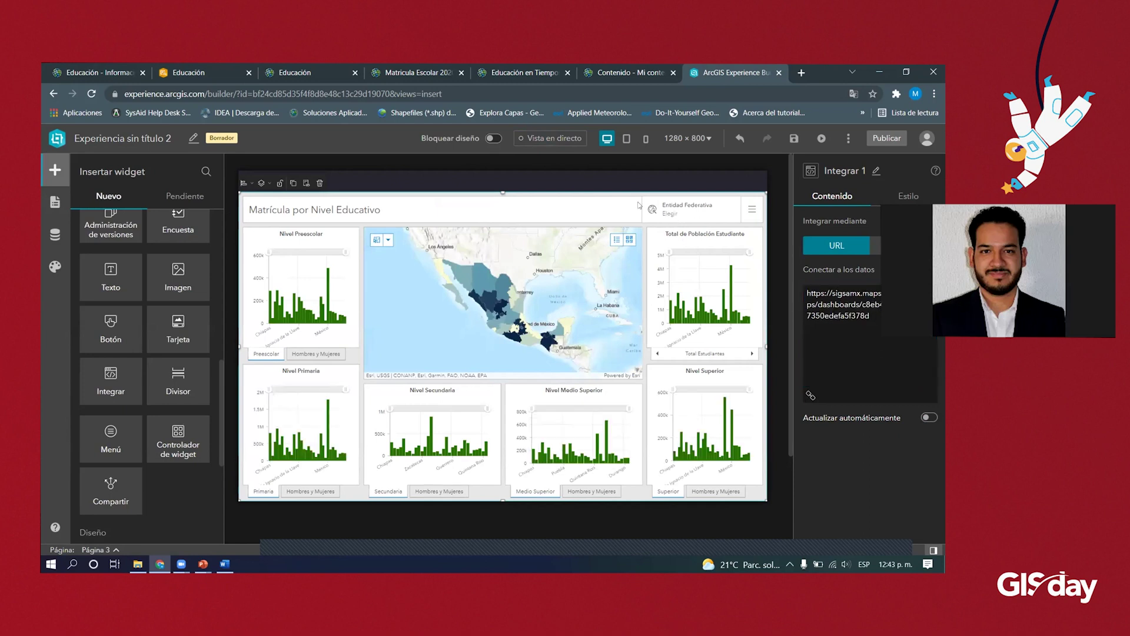
left_click(556, 139)
left_click(674, 211)
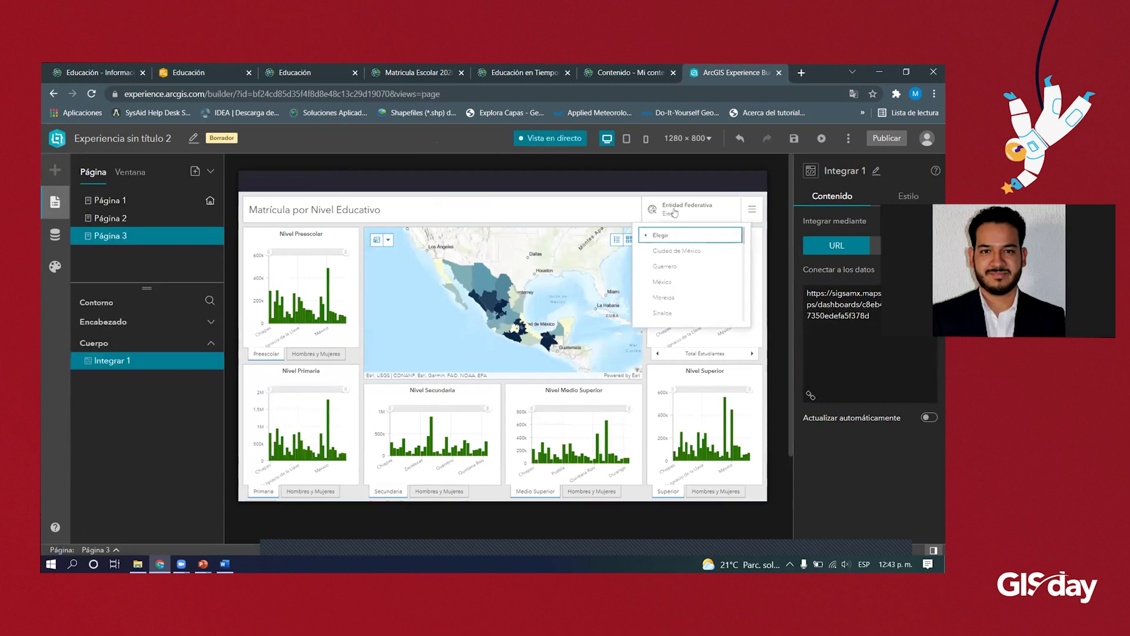
scroll(671, 297, "down", 1)
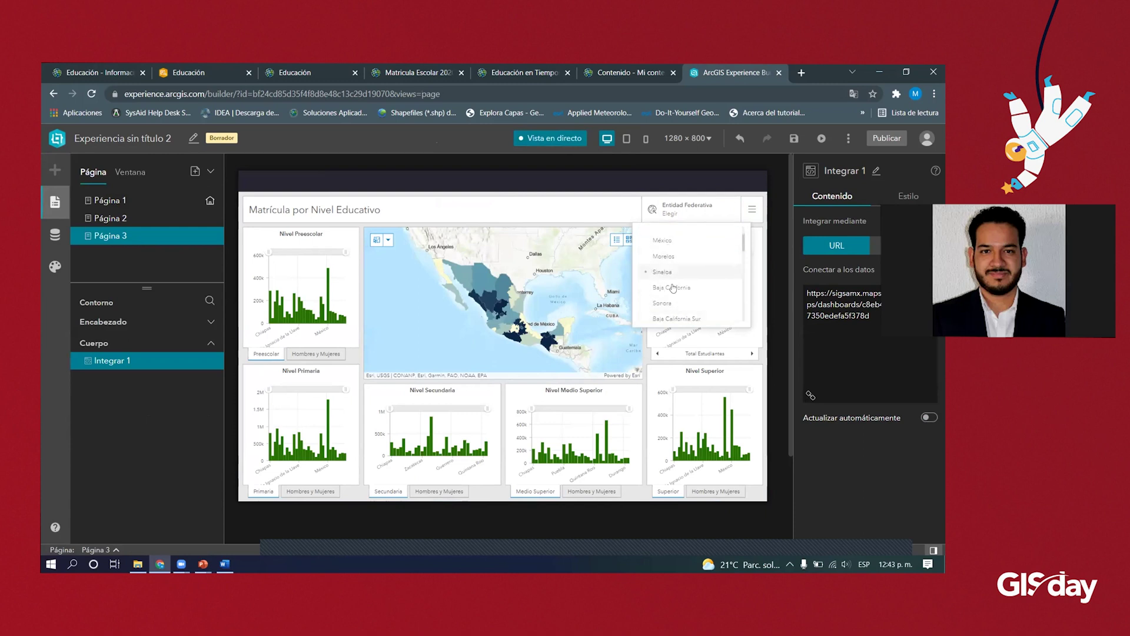
left_click(674, 288)
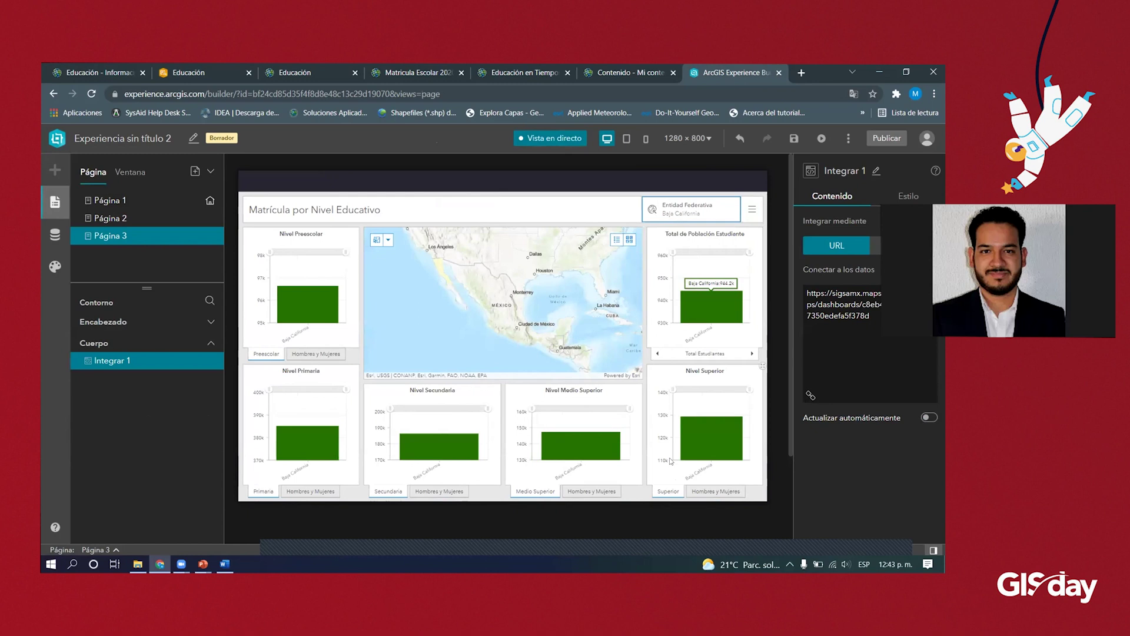
left_click(694, 209)
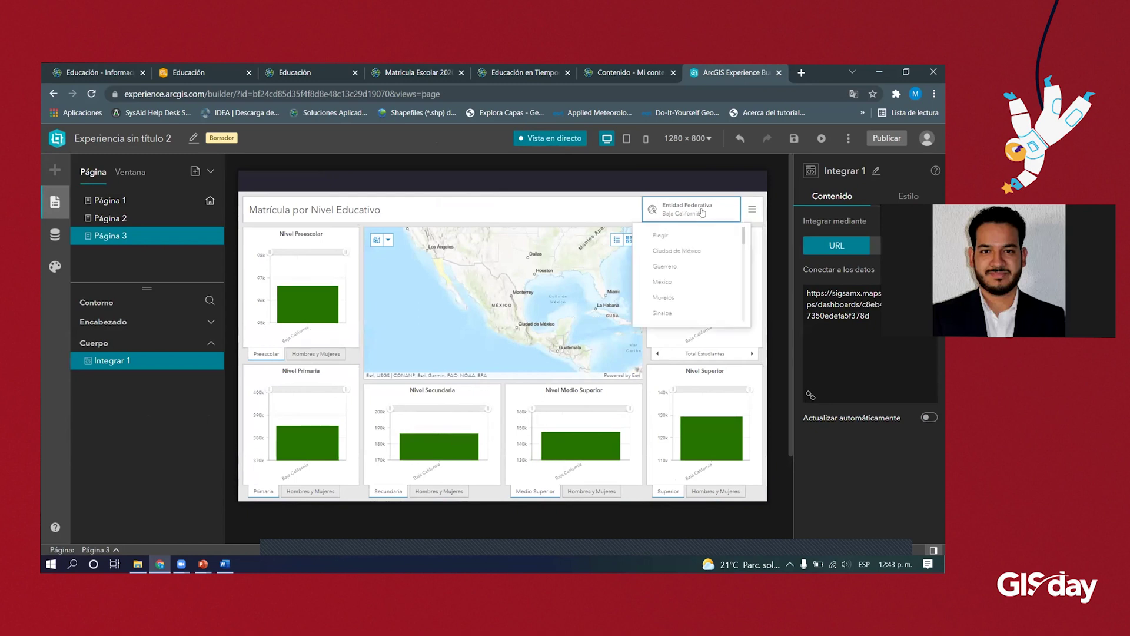
left_click(683, 306)
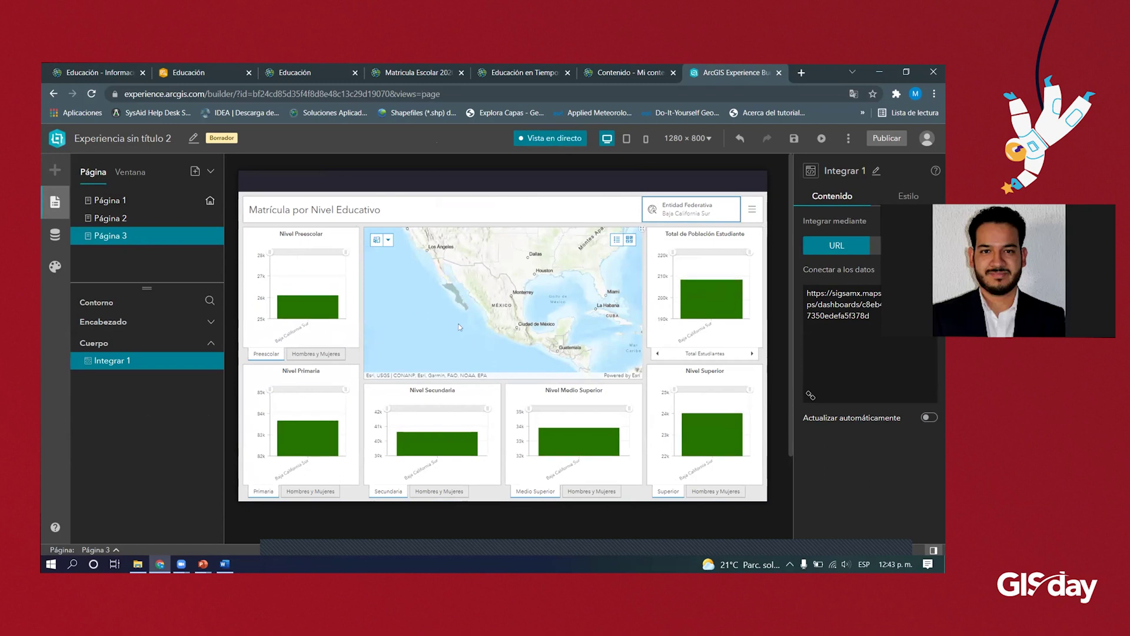
left_click(315, 355)
mouse_move(321, 433)
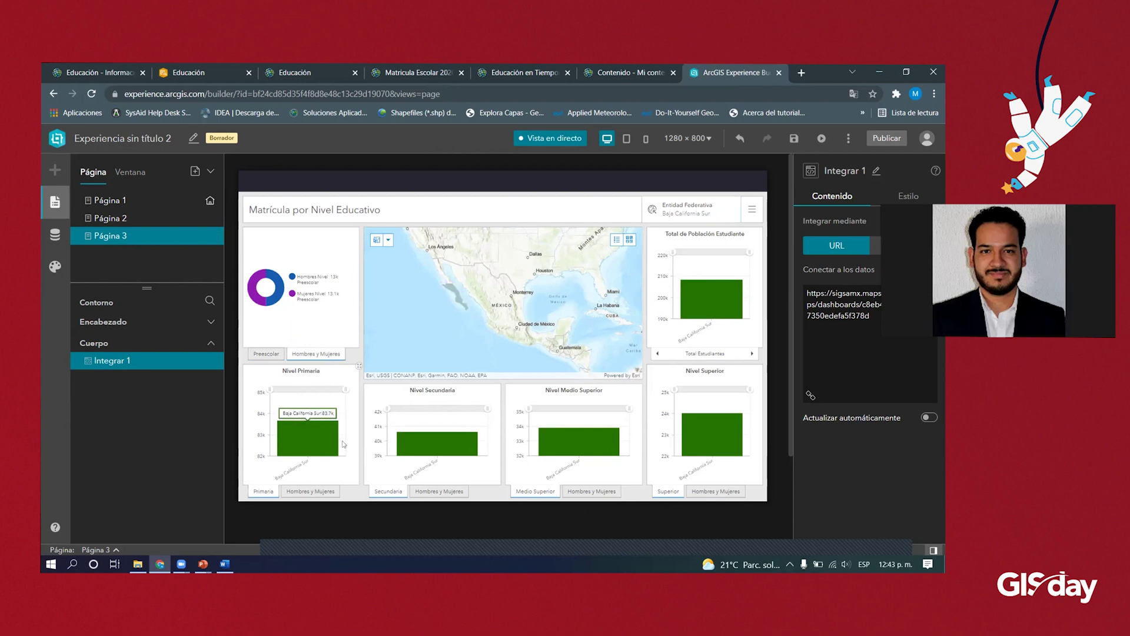
mouse_move(305, 282)
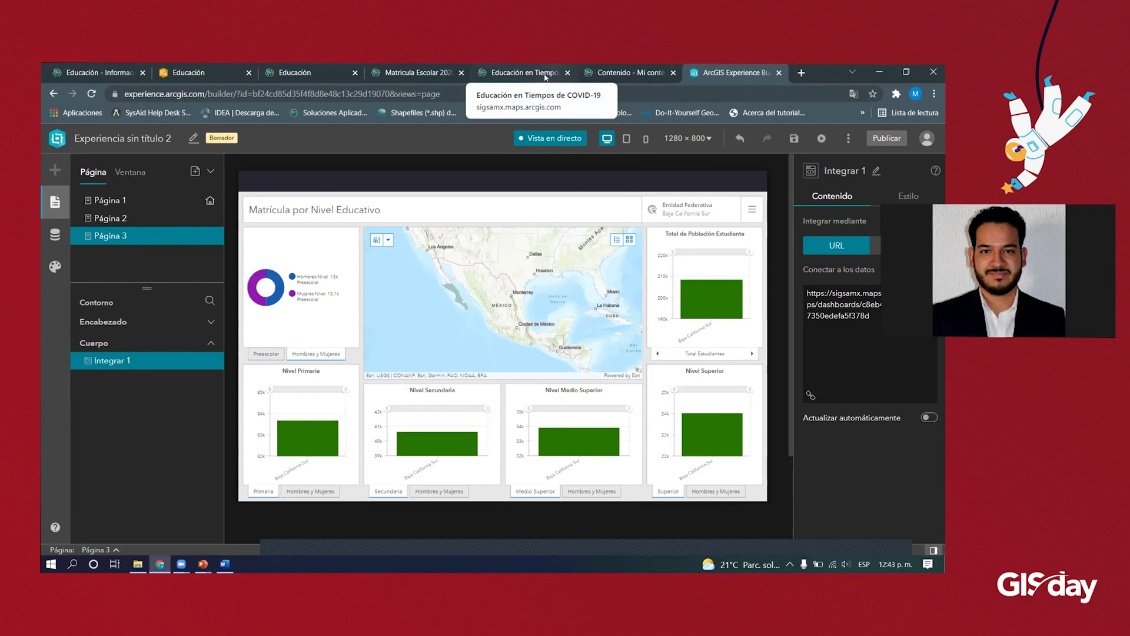
- View the Educación en Tiempos de COVID-19 web map, then add Página 4 to the experience with its header enabled
left_click(521, 72)
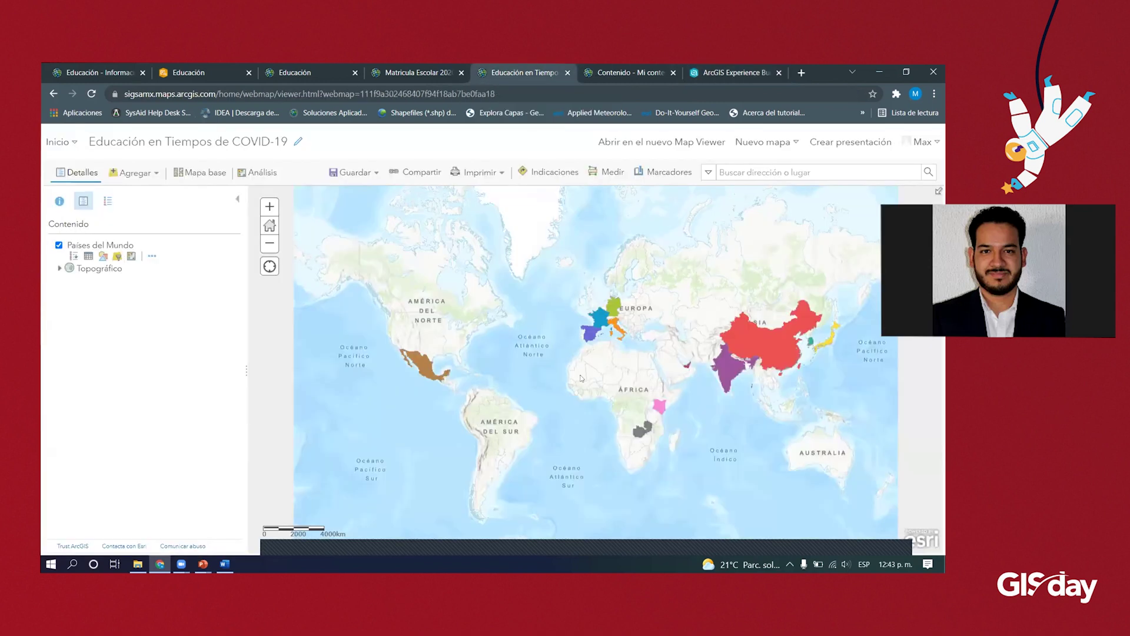
left_click(733, 72)
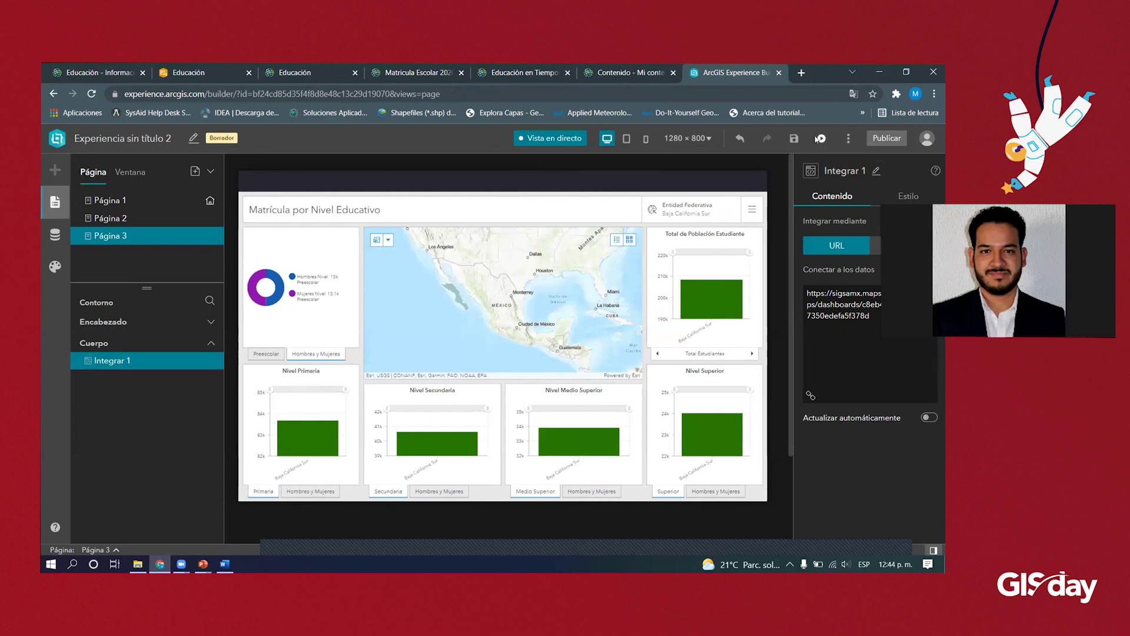
left_click(195, 170)
left_click(136, 293)
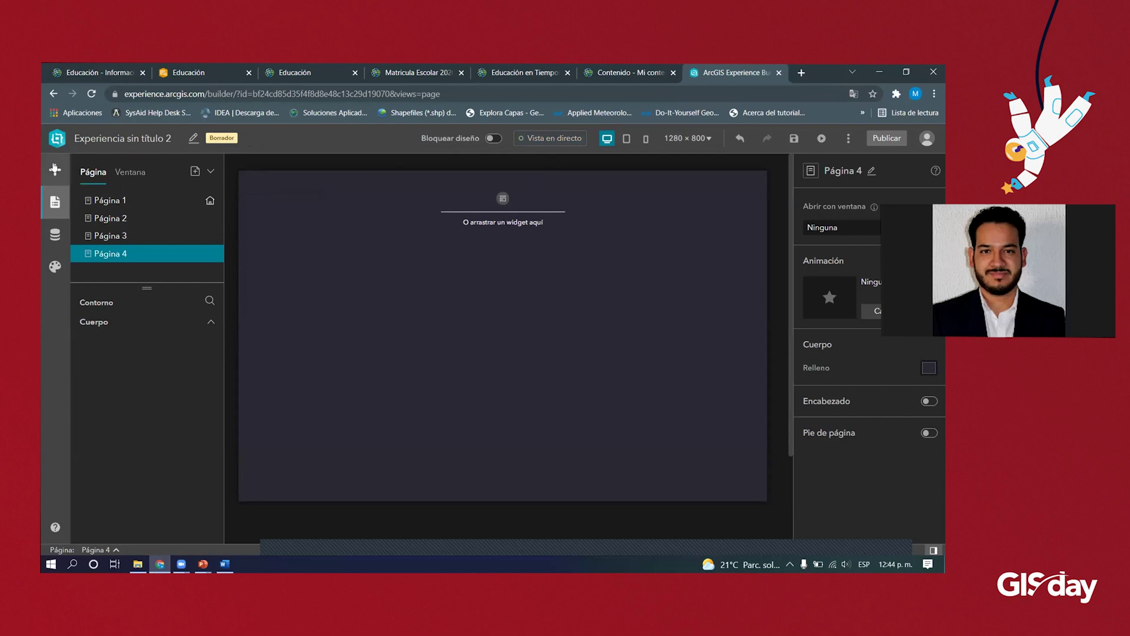
left_click(55, 170)
left_click(928, 401)
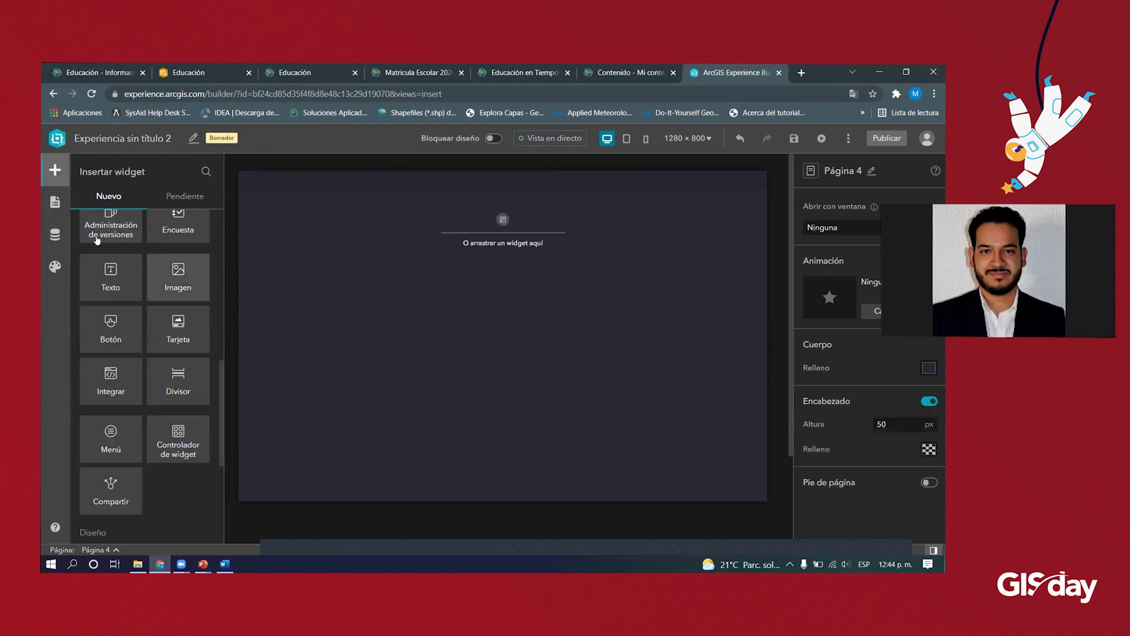
- Insert a Barra lateral layout on Página 4, expand it to full size and set its side panel size to 400
scroll(112, 265, "up", 4)
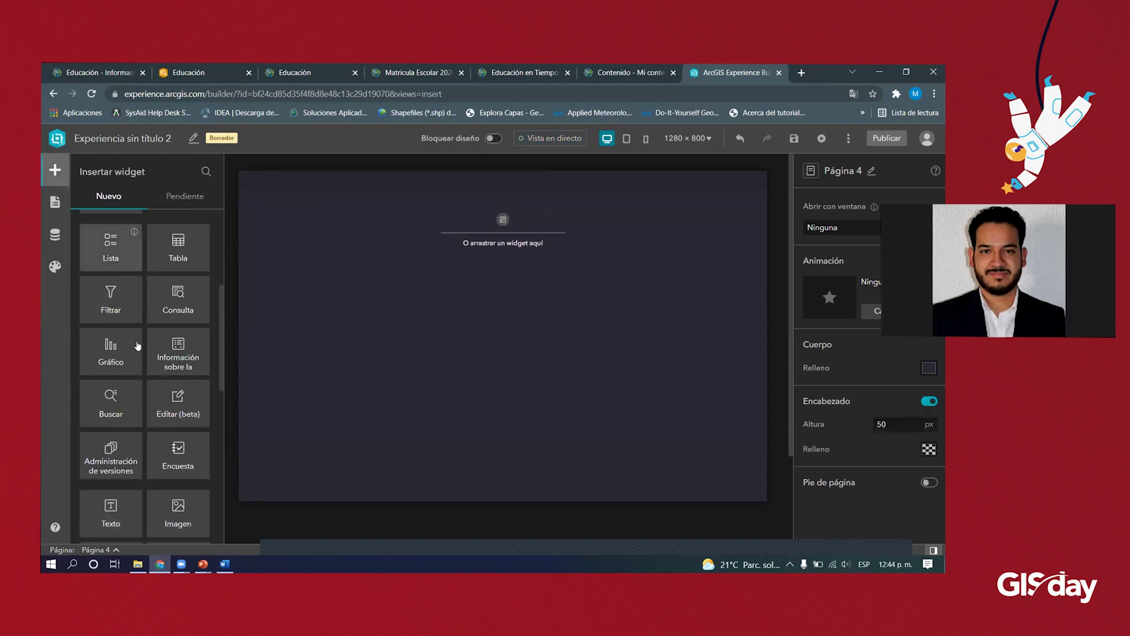
scroll(167, 382, "down", 8)
left_click_drag(166, 442, 480, 357)
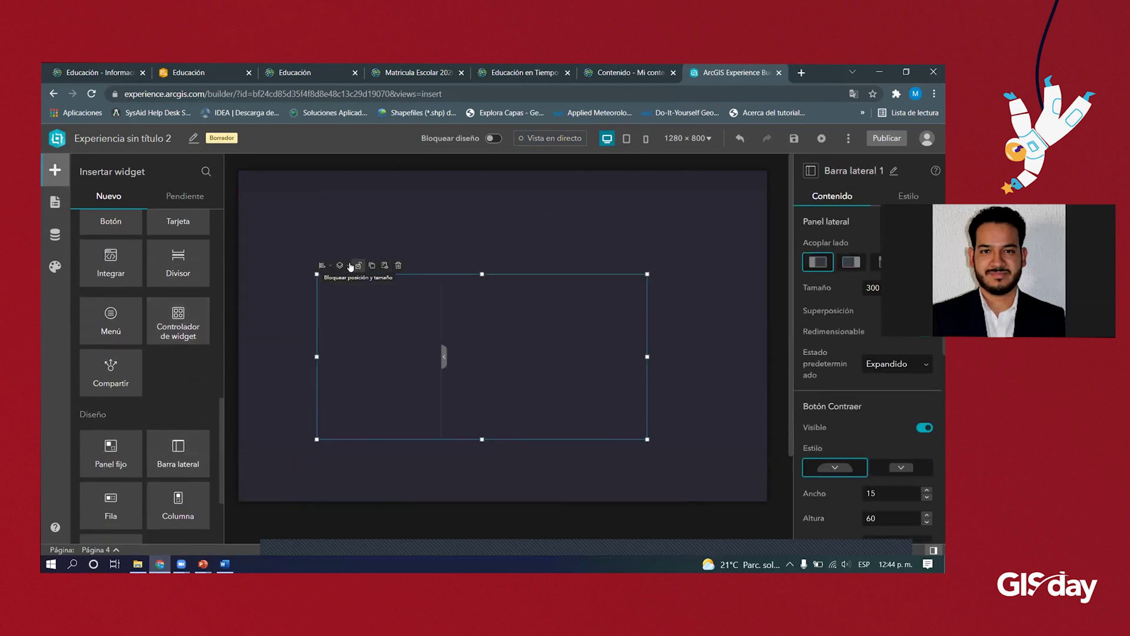
left_click(323, 266)
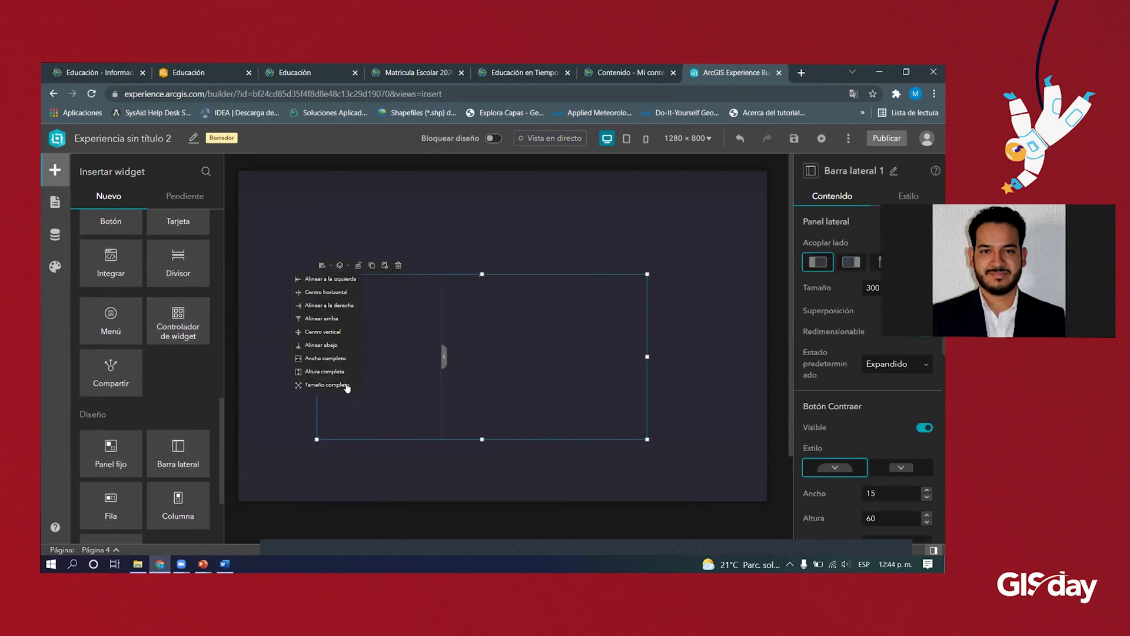
left_click(327, 386)
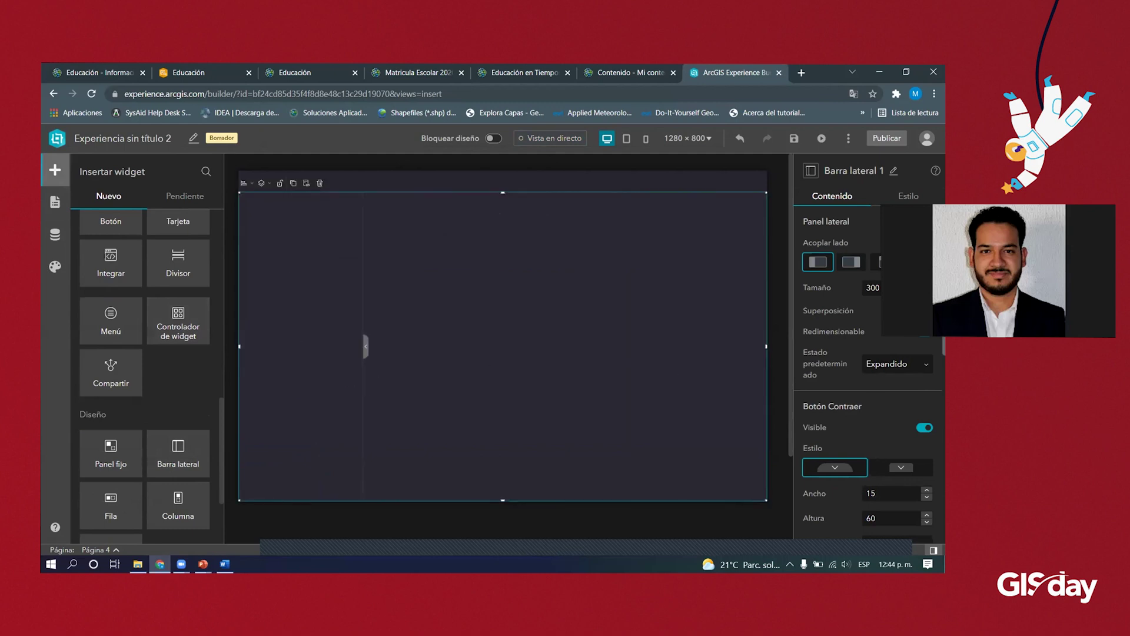
double_click(876, 288)
type("400")
- Insert a Mapa widget in the main area beside Página 4's side panel and expand it to full size
scroll(112, 236, "up", 10)
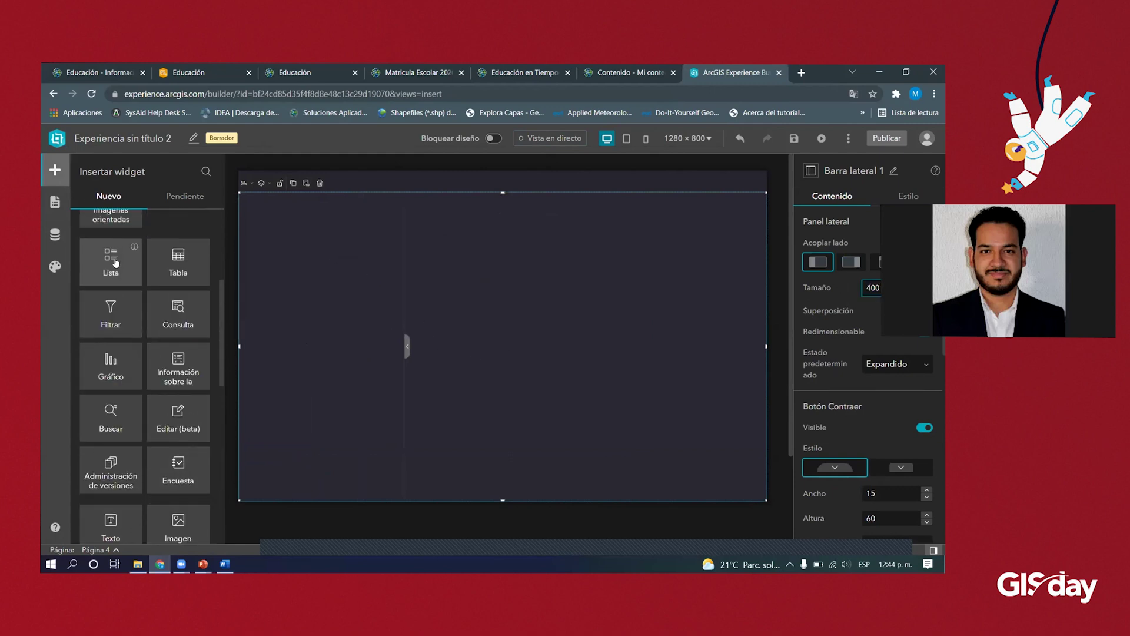
scroll(113, 242, "up", 3)
left_click_drag(111, 268, 524, 317)
left_click(457, 241)
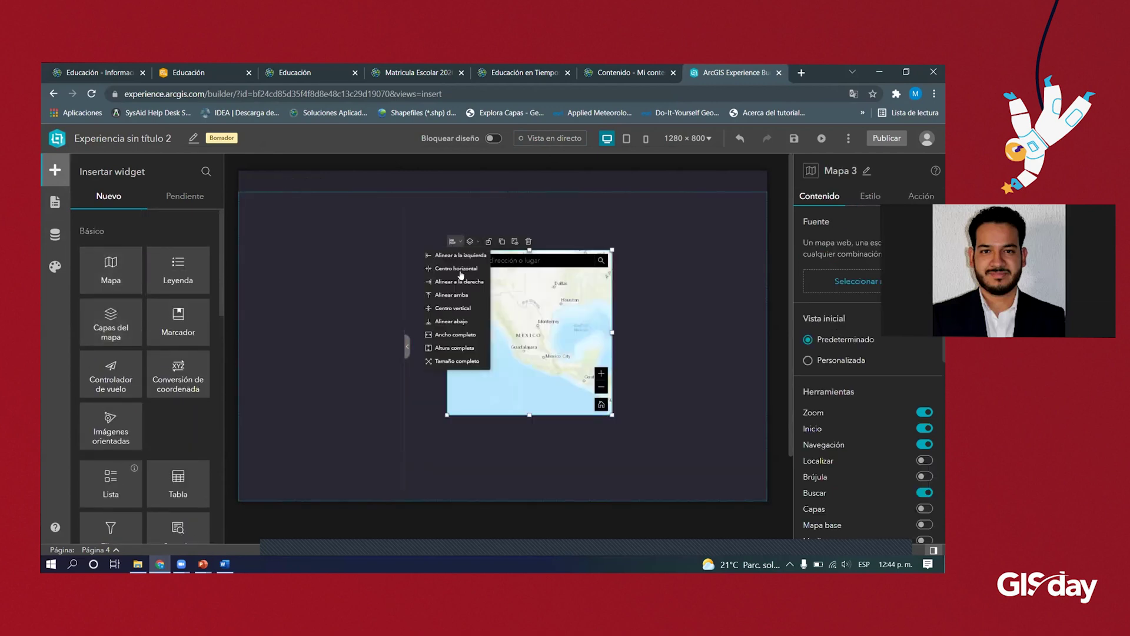
left_click(456, 361)
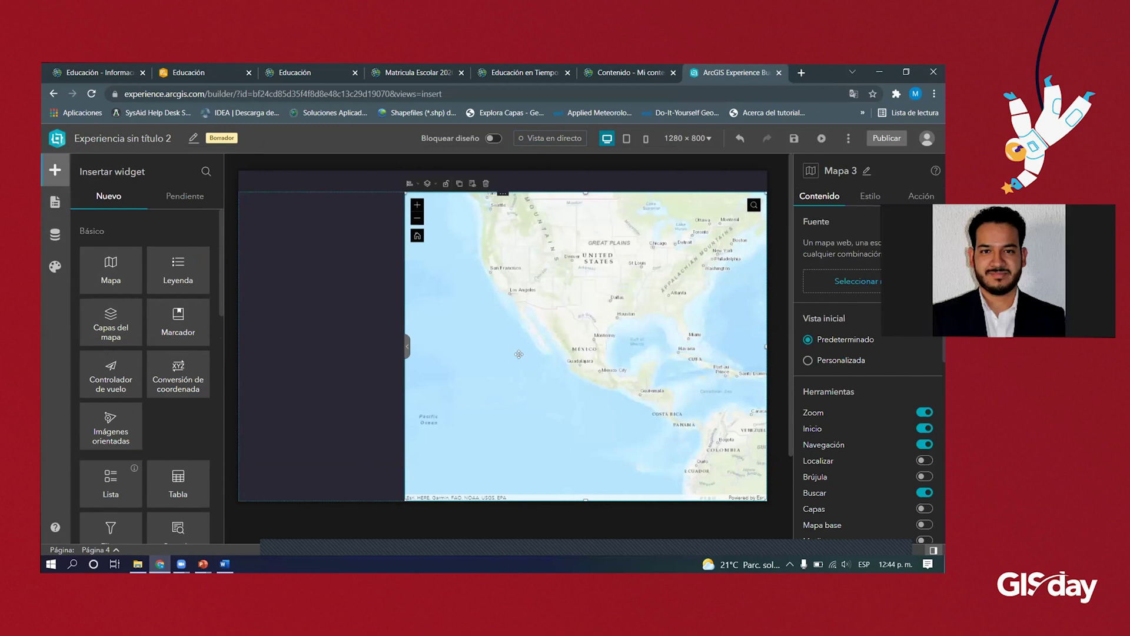
- Add the Educación en Tiempos de COVID-19 web map as new data and set it as the new map's source
left_click(878, 285)
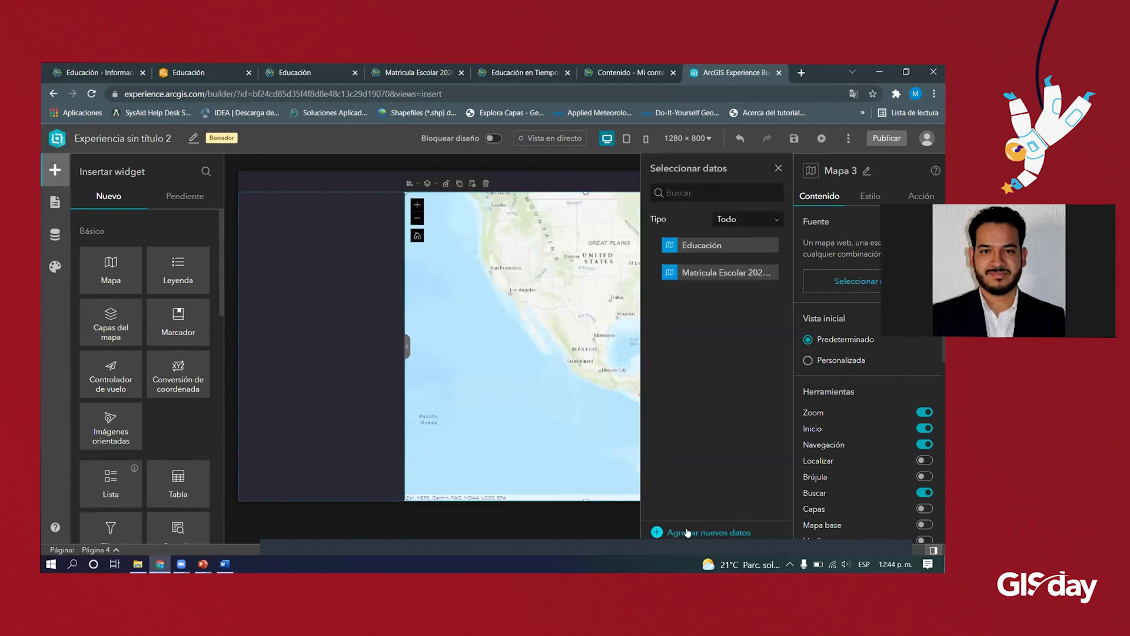
left_click(700, 532)
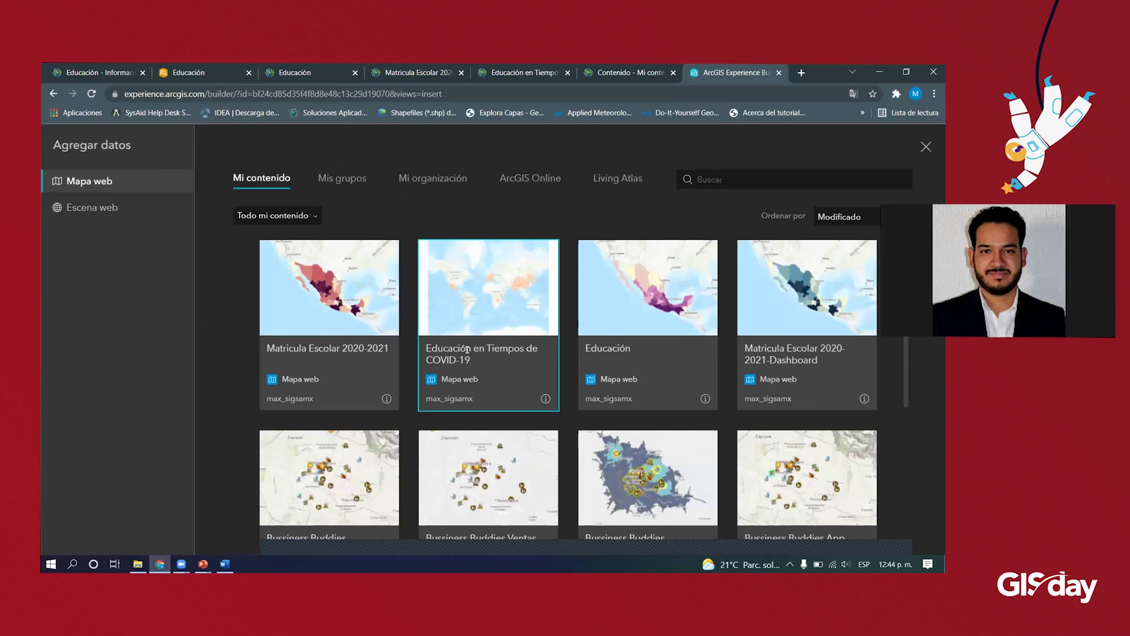
left_click(505, 315)
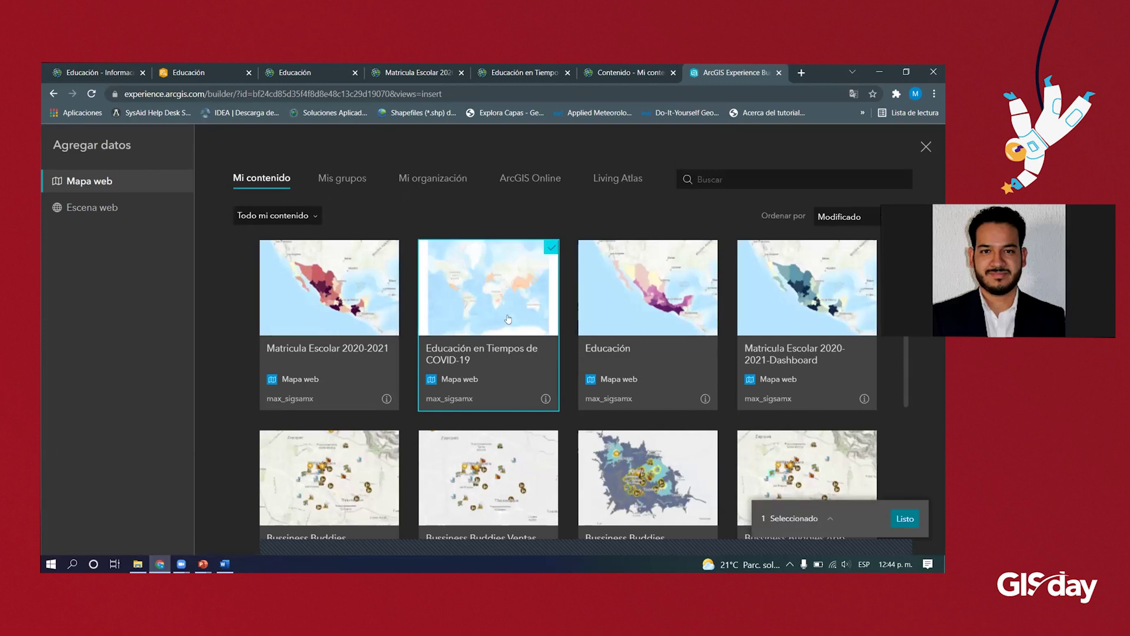
left_click(900, 519)
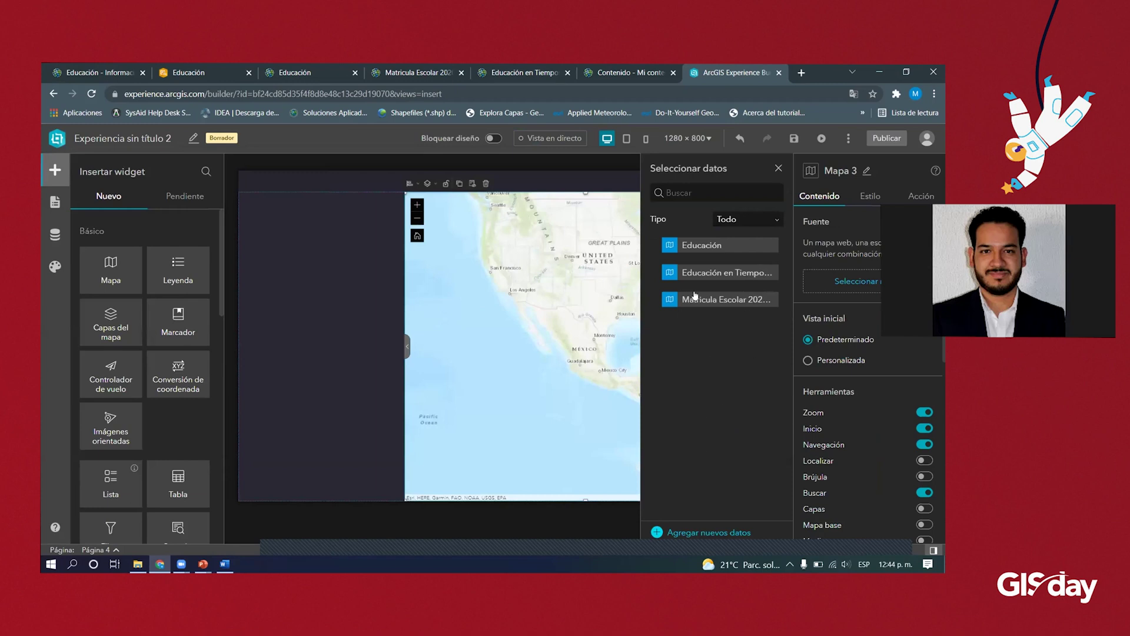
left_click(709, 280)
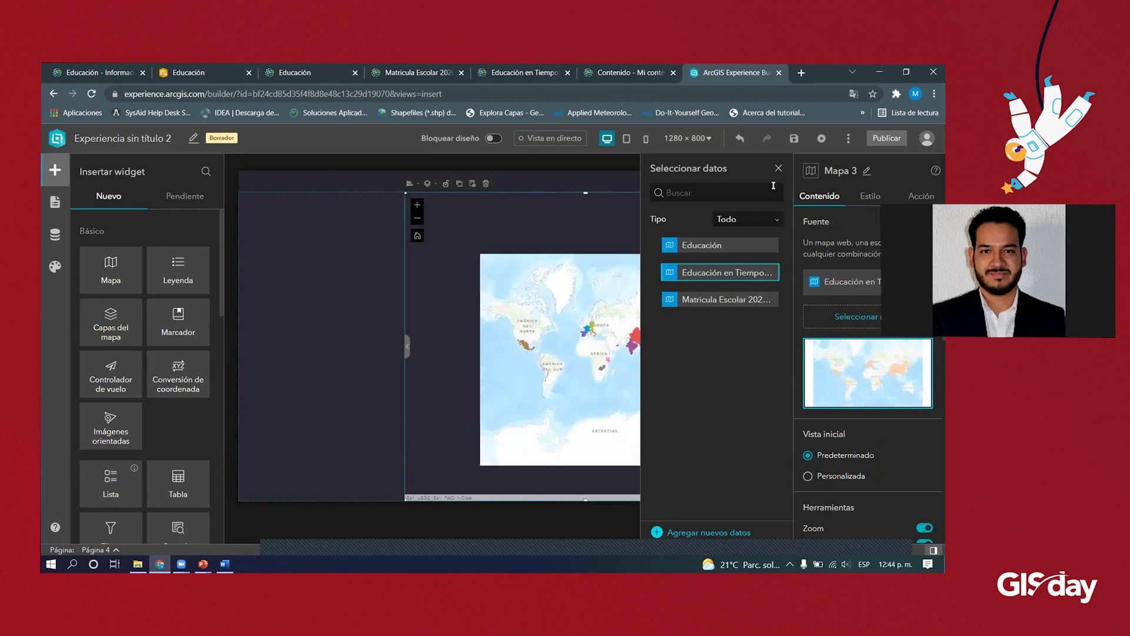
- Give the map a custom initial view, zoomed in and shifted to frame Europe and Africa
left_click(819, 476)
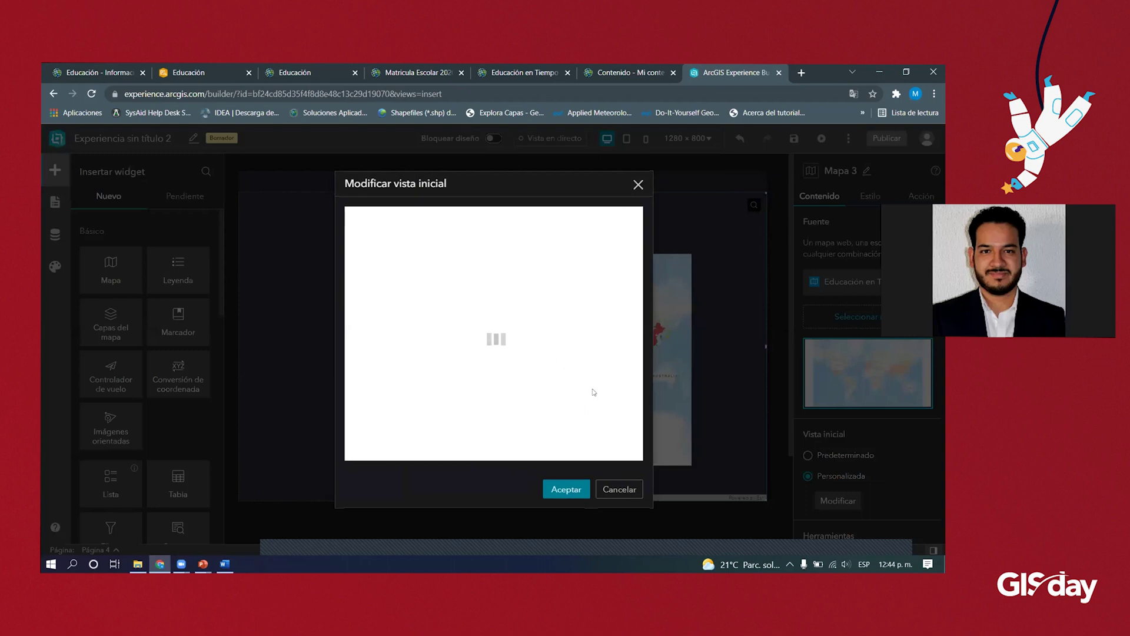
scroll(509, 347, "up", 2)
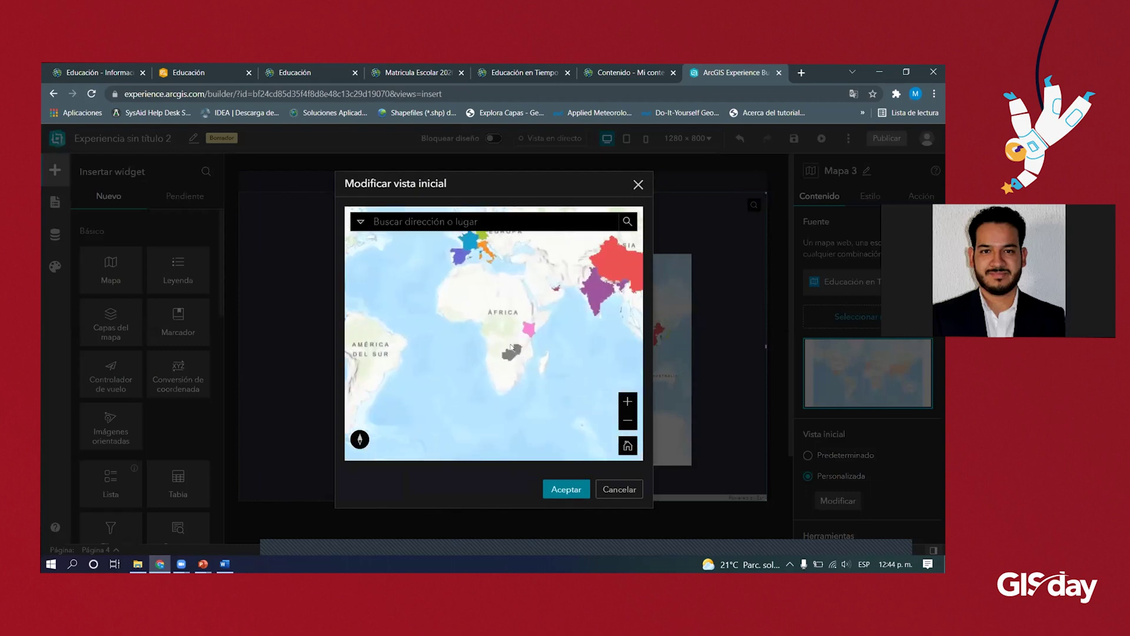
left_click_drag(515, 356, 529, 415)
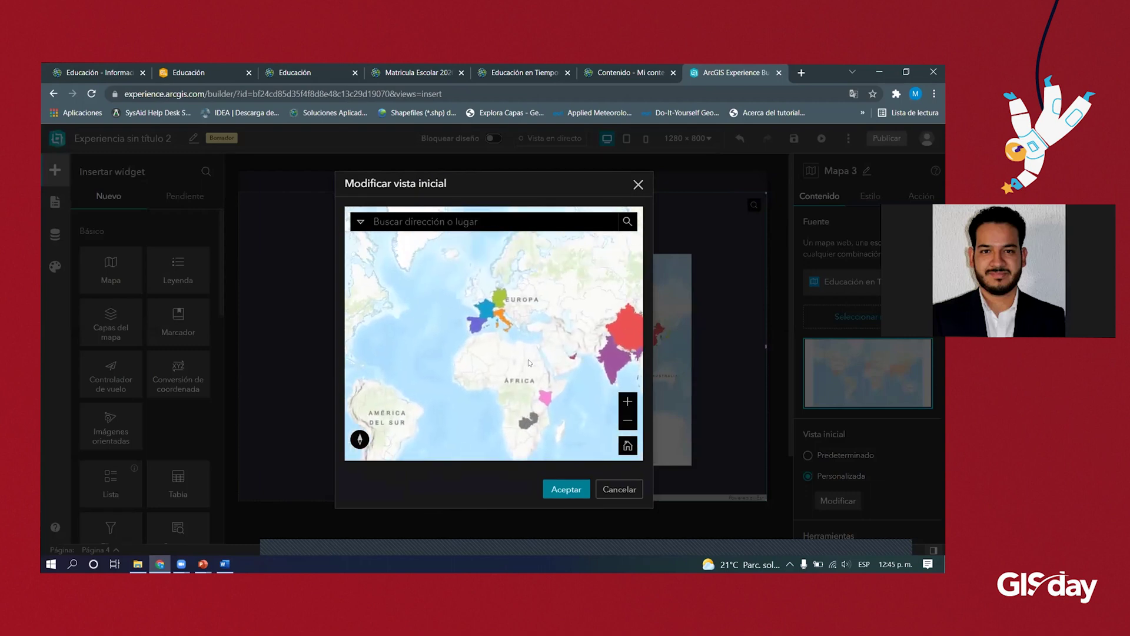
left_click(574, 487)
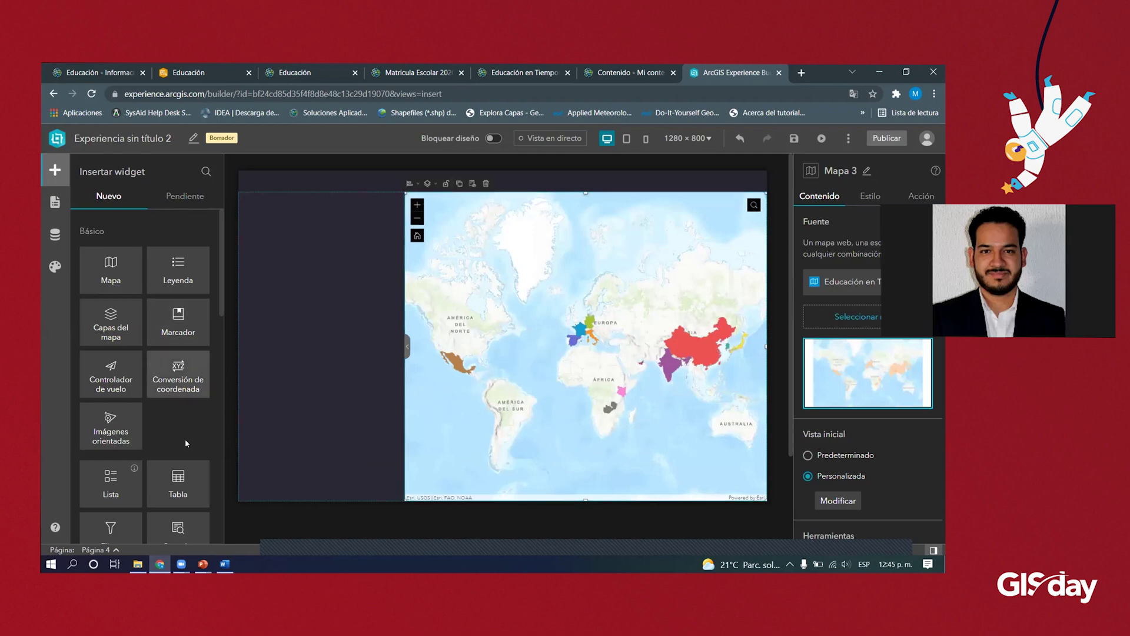
- Insert a Lista widget in the side panel using the template with a square image beside a title and description
left_click_drag(99, 483, 297, 336)
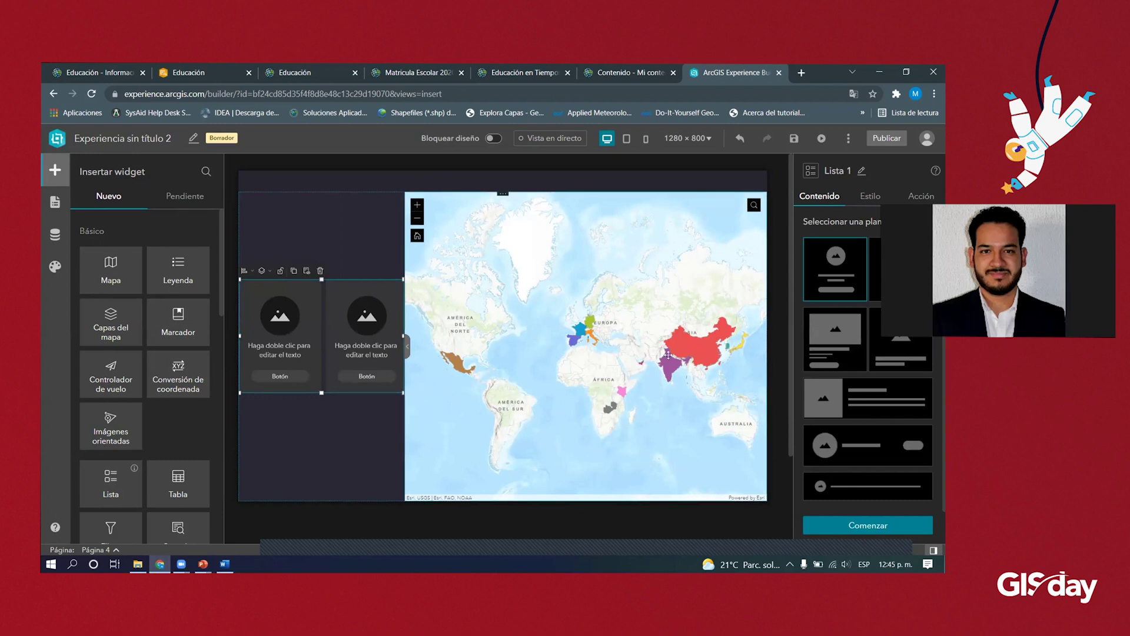
left_click(854, 394)
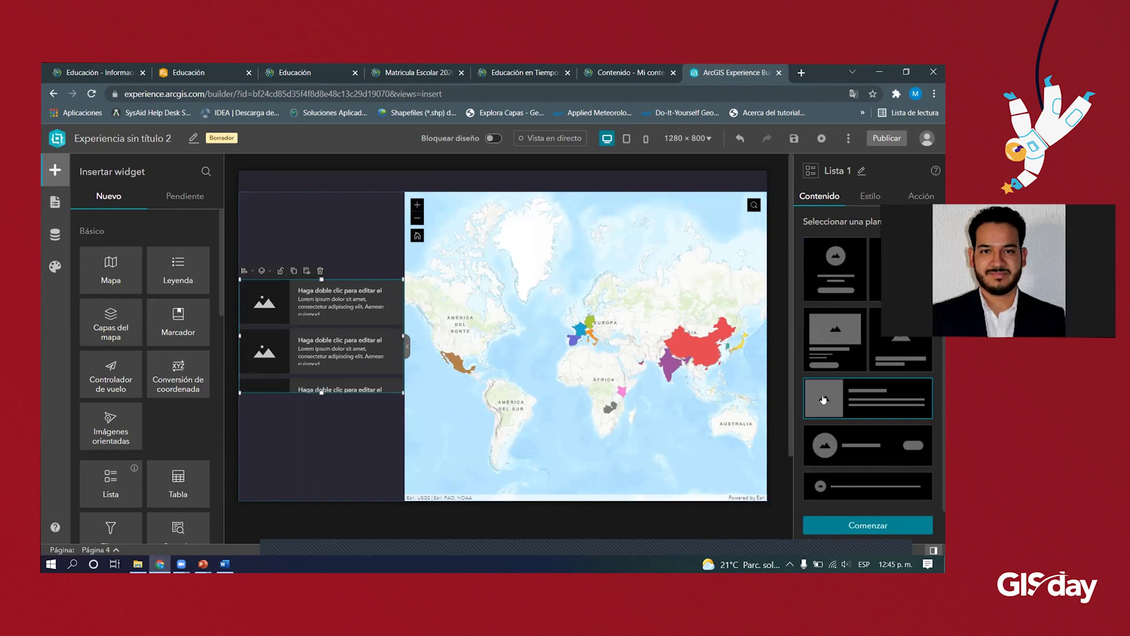
left_click(868, 526)
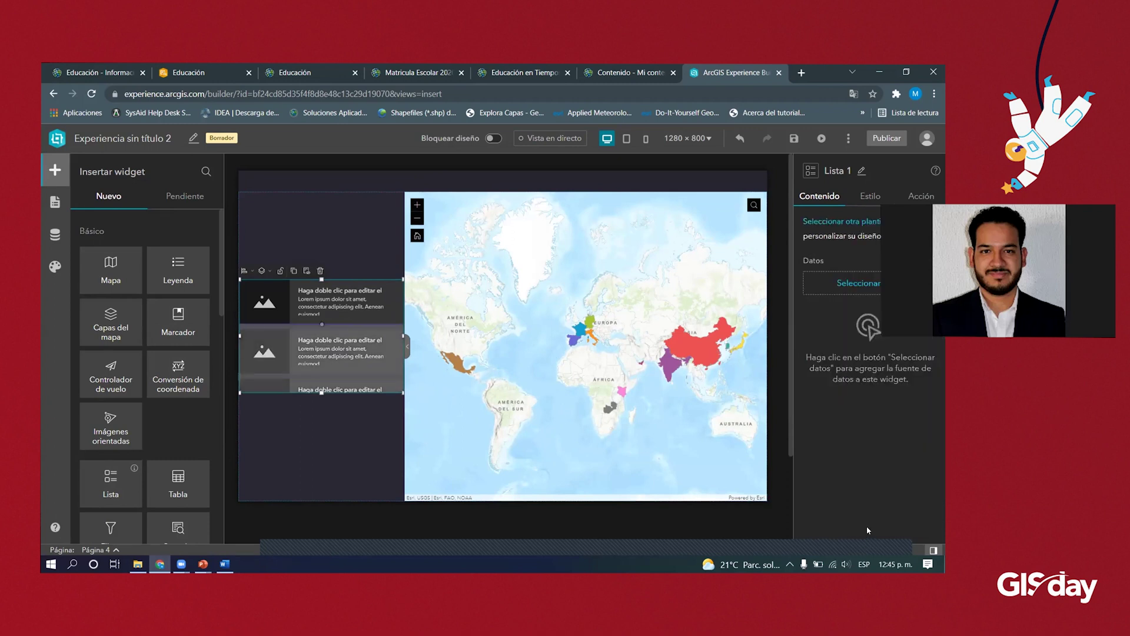
- Connect the list to the Países del Mundo layer and stretch it over the side panel's full height
left_click(875, 286)
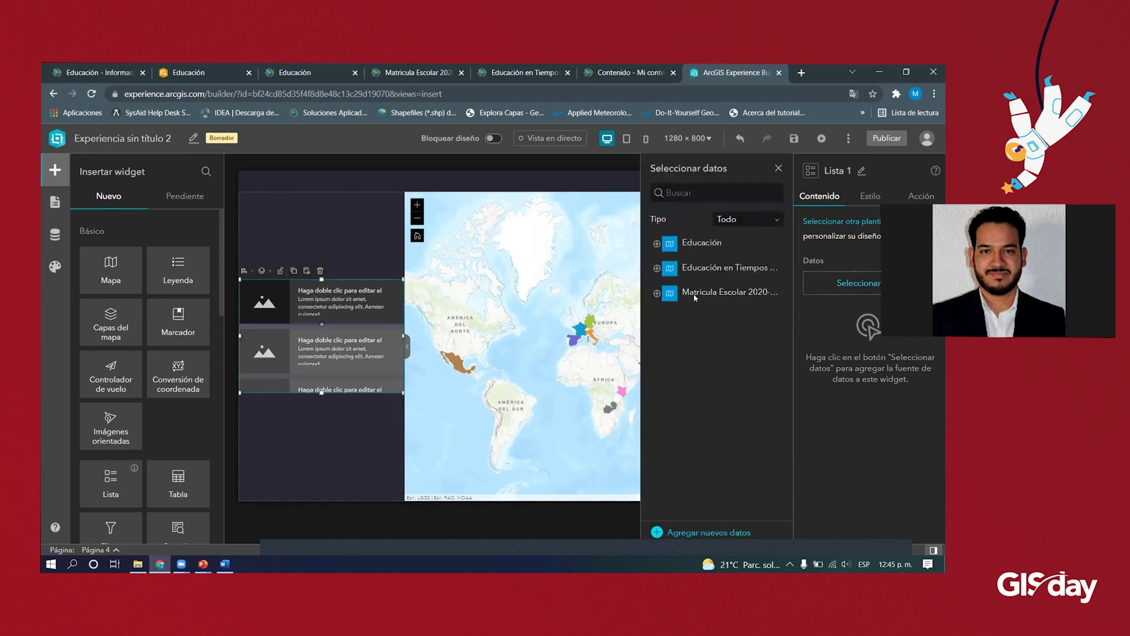
left_click(657, 268)
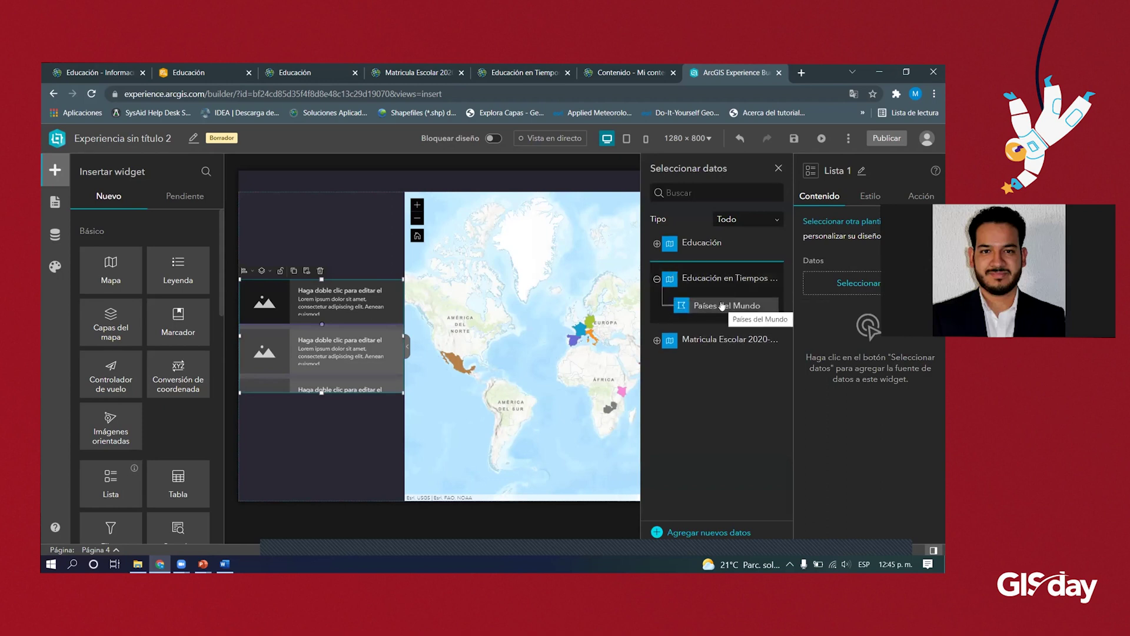
left_click(732, 306)
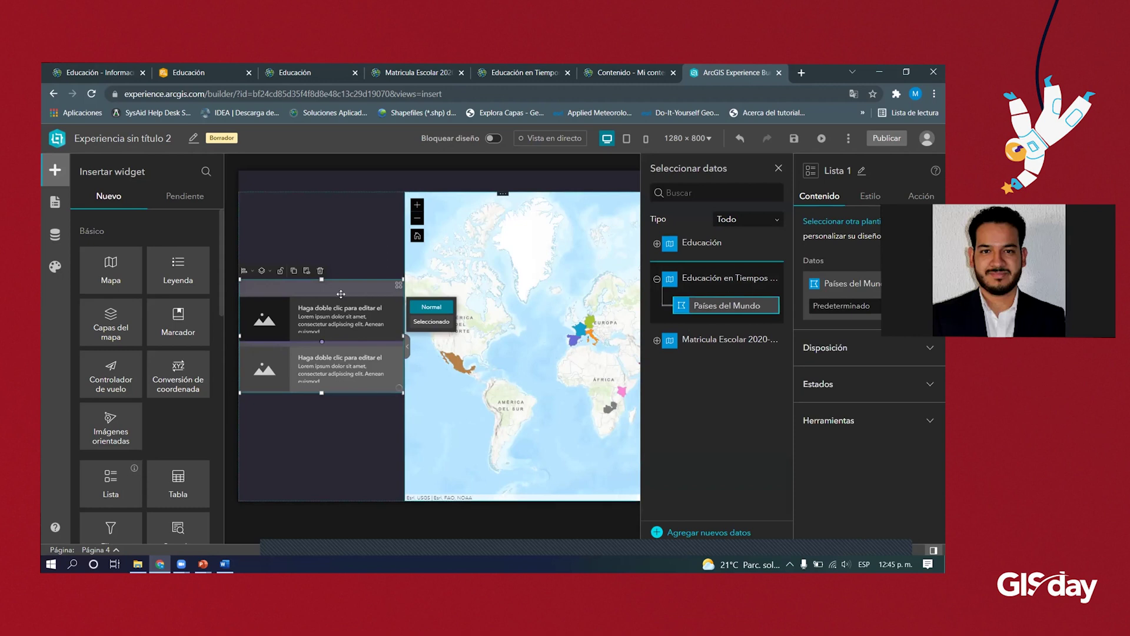
left_click_drag(347, 250, 321, 192)
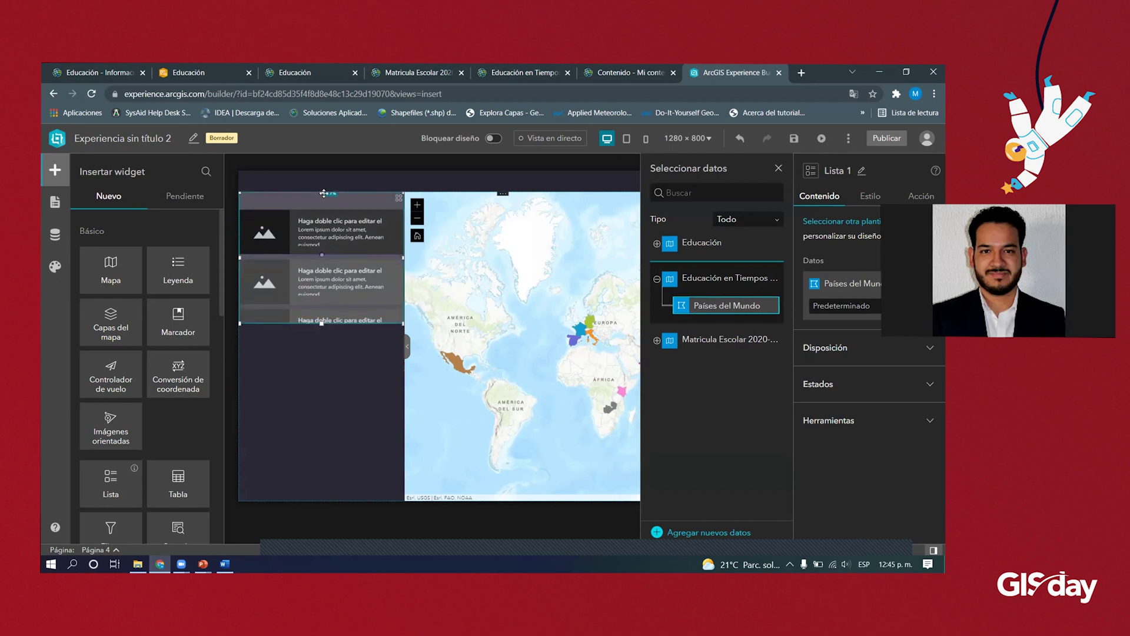
left_click_drag(321, 321, 318, 498)
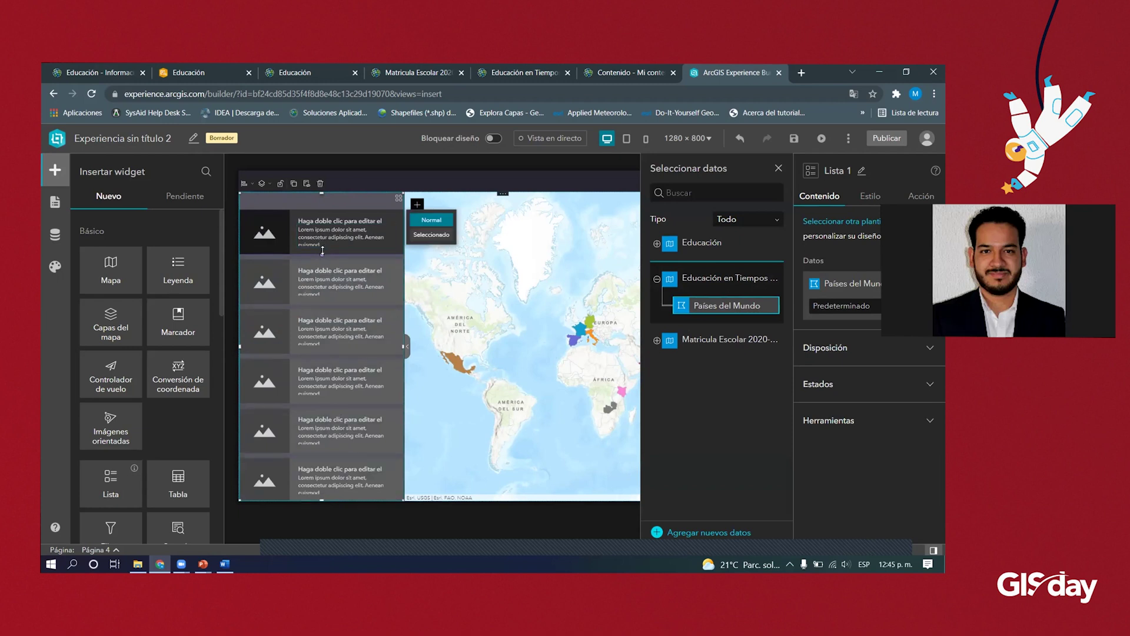
- Make the list item taller, widen its image, align the title with the description and extend the description box downward
left_click_drag(320, 253, 355, 253)
left_click(355, 252)
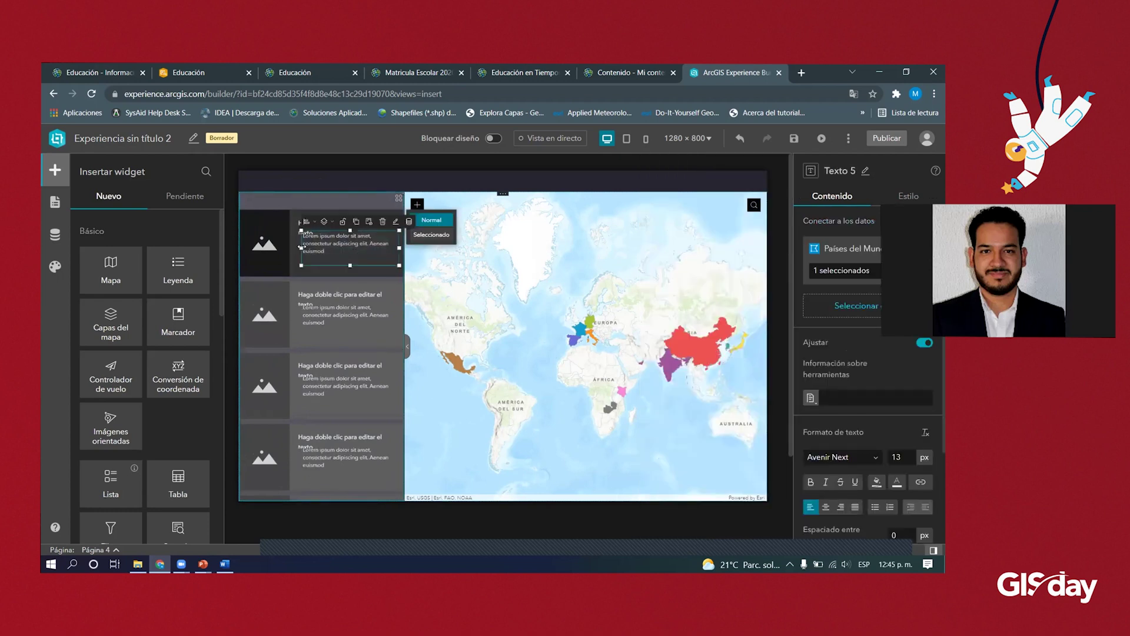
left_click(288, 245)
left_click_drag(289, 244, 343, 227)
left_click(344, 231)
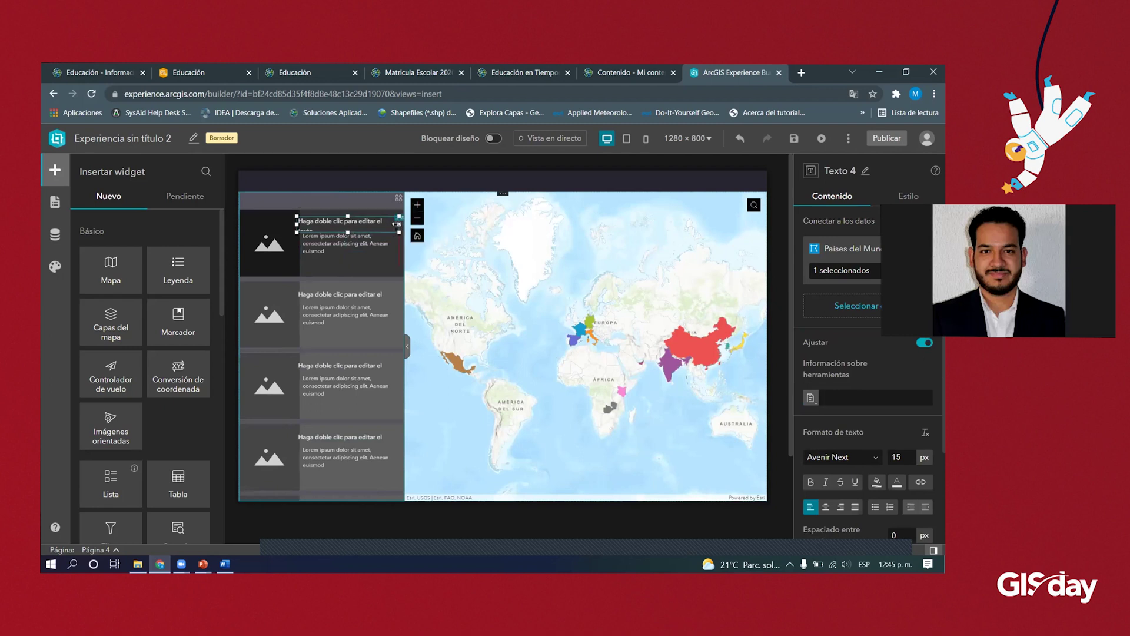
double_click(366, 221)
left_click(335, 244)
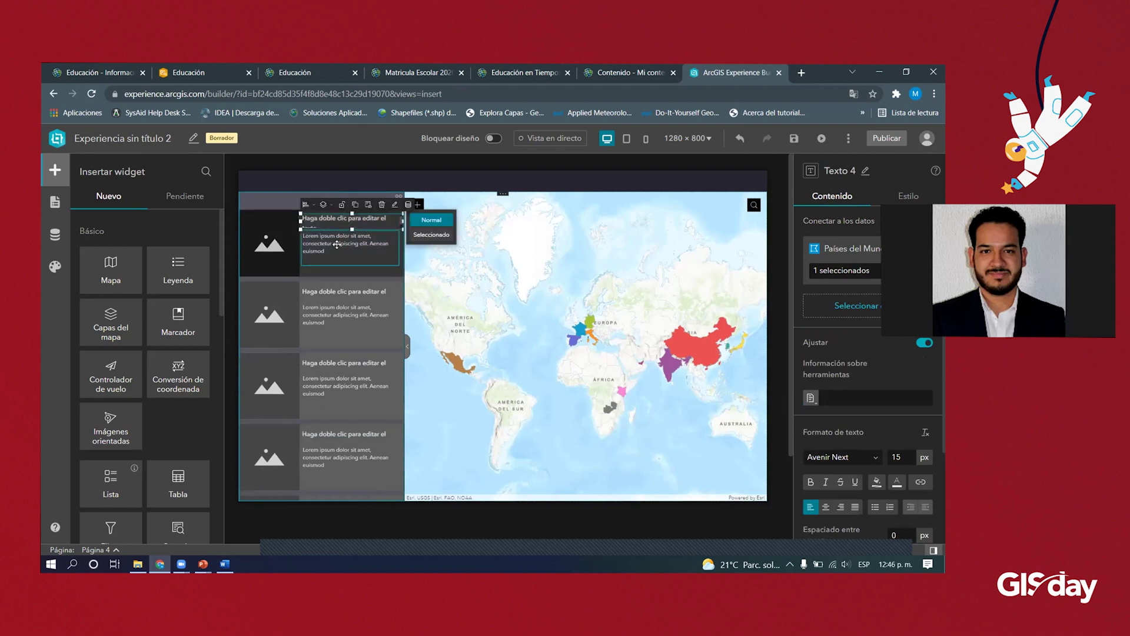
left_click_drag(347, 265, 345, 271)
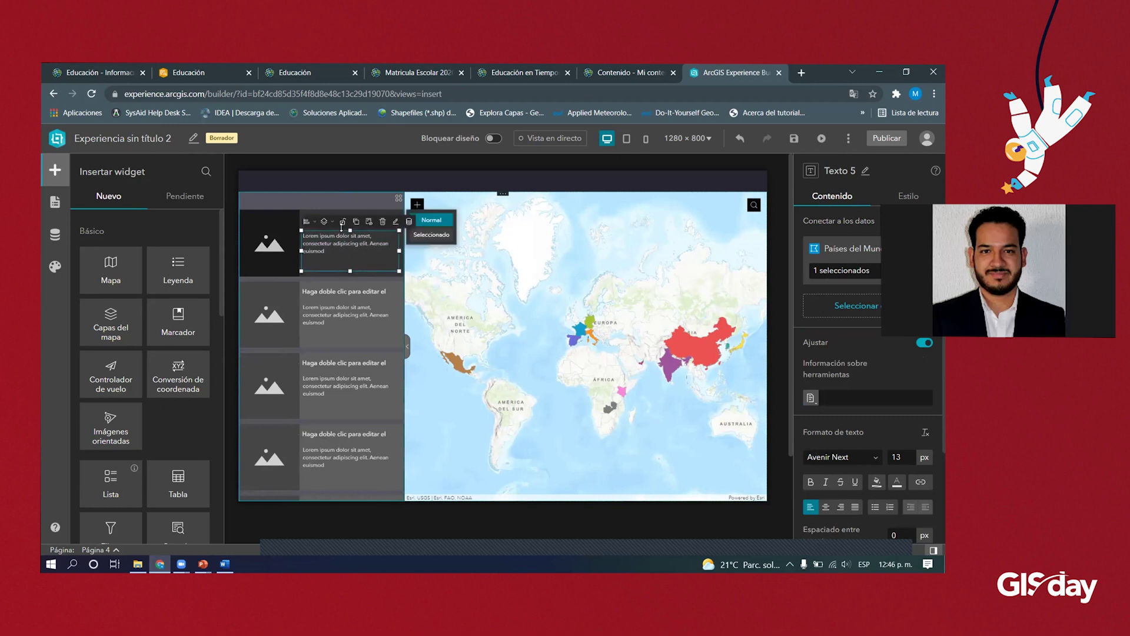
- Set the list item's image to a dynamic URL source taken from the LinkImagen attribute
left_click(261, 241)
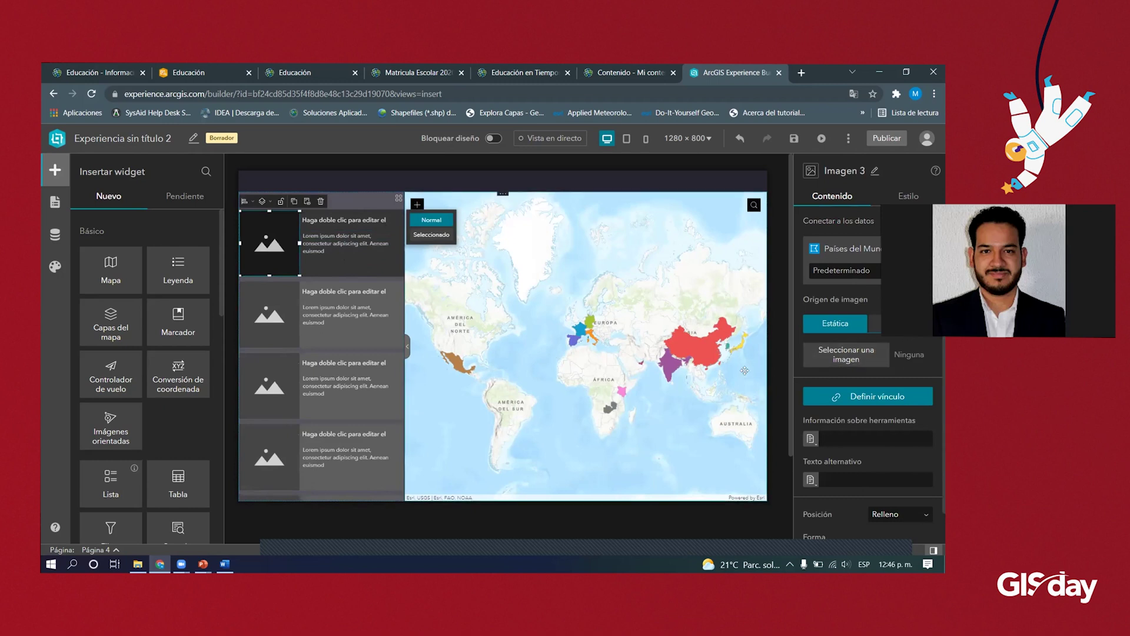
left_click(901, 324)
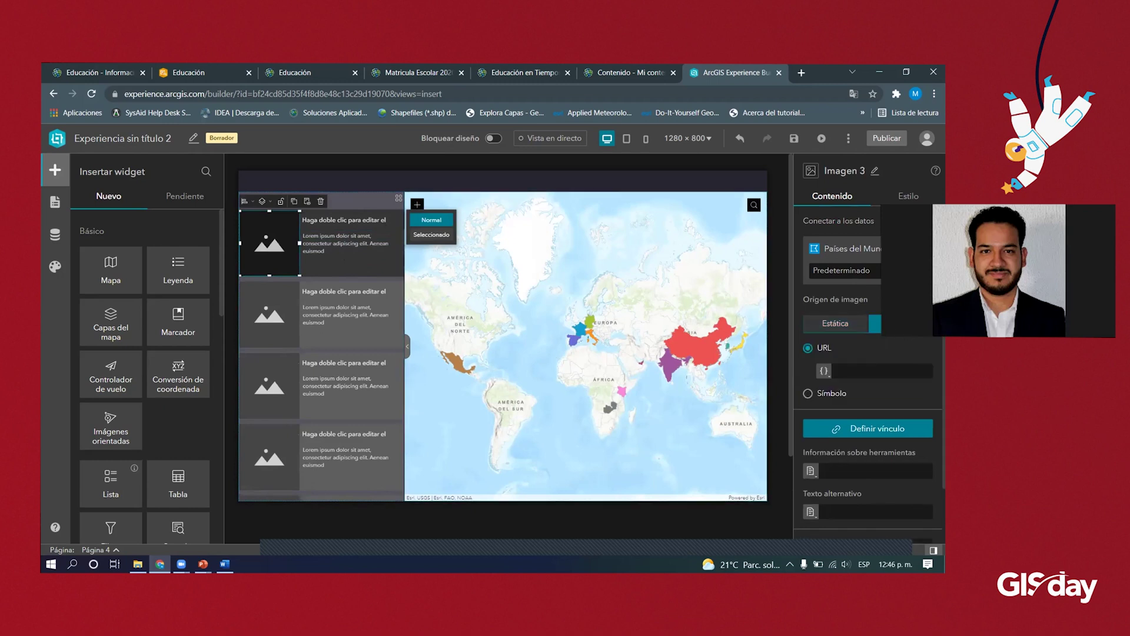
left_click(825, 371)
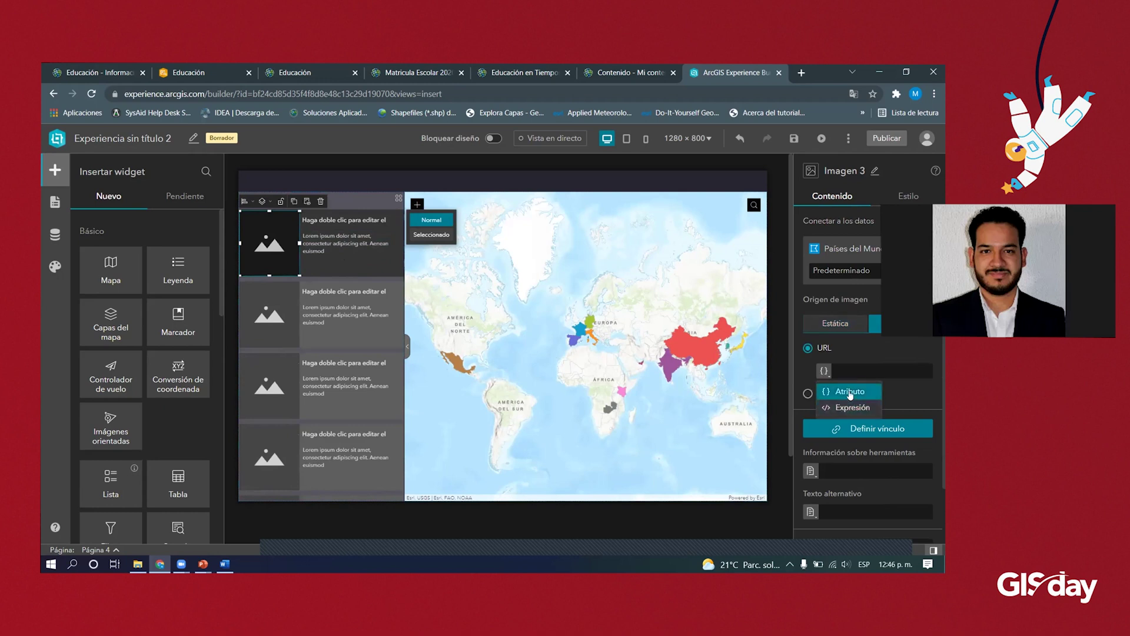
left_click(850, 393)
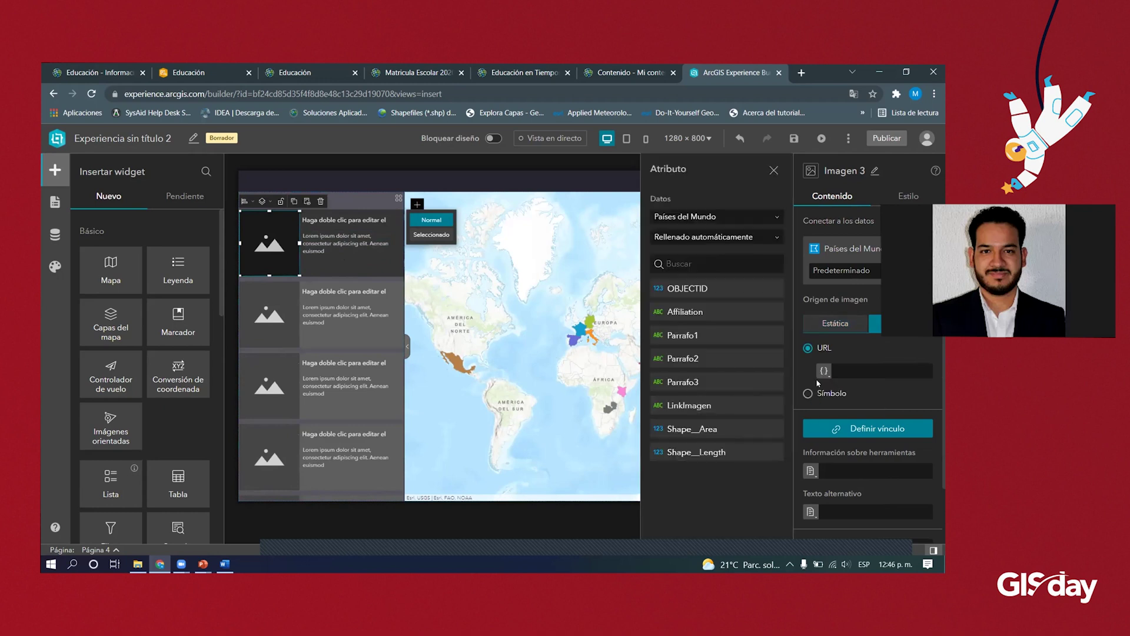
left_click(707, 406)
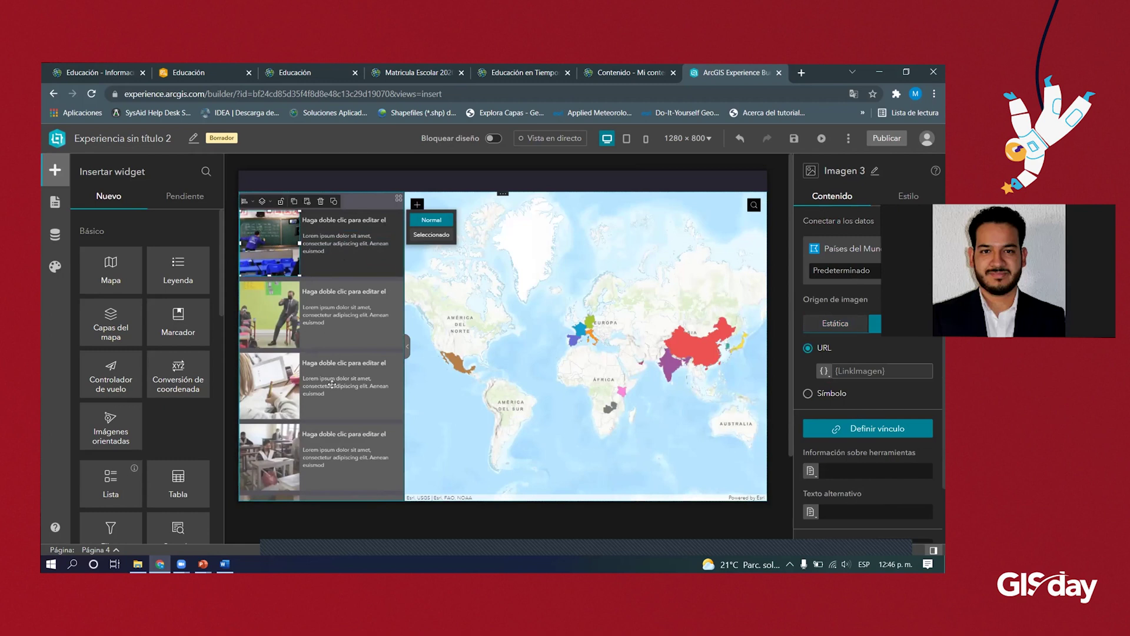
- Replace the list item's title text with dynamic content from the Affiliation attribute
left_click(342, 220)
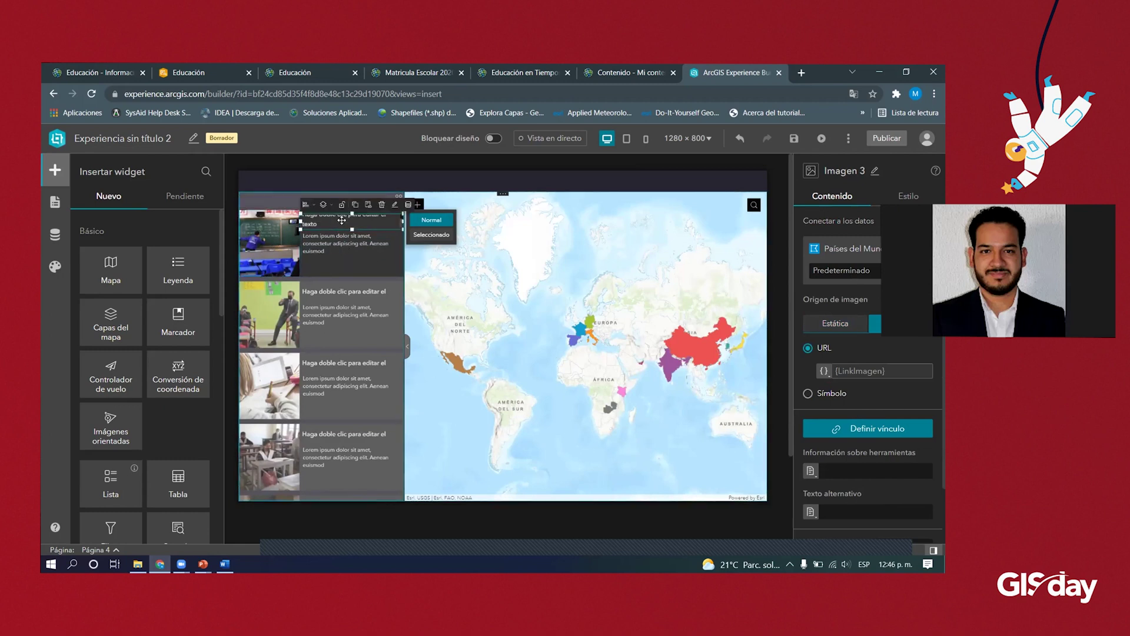
left_click(408, 205)
left_click(436, 333)
- Replace the list item's description with dynamic content from the Parrafo1, Parrafo2 and Parrafo3 attributes
left_click(349, 258)
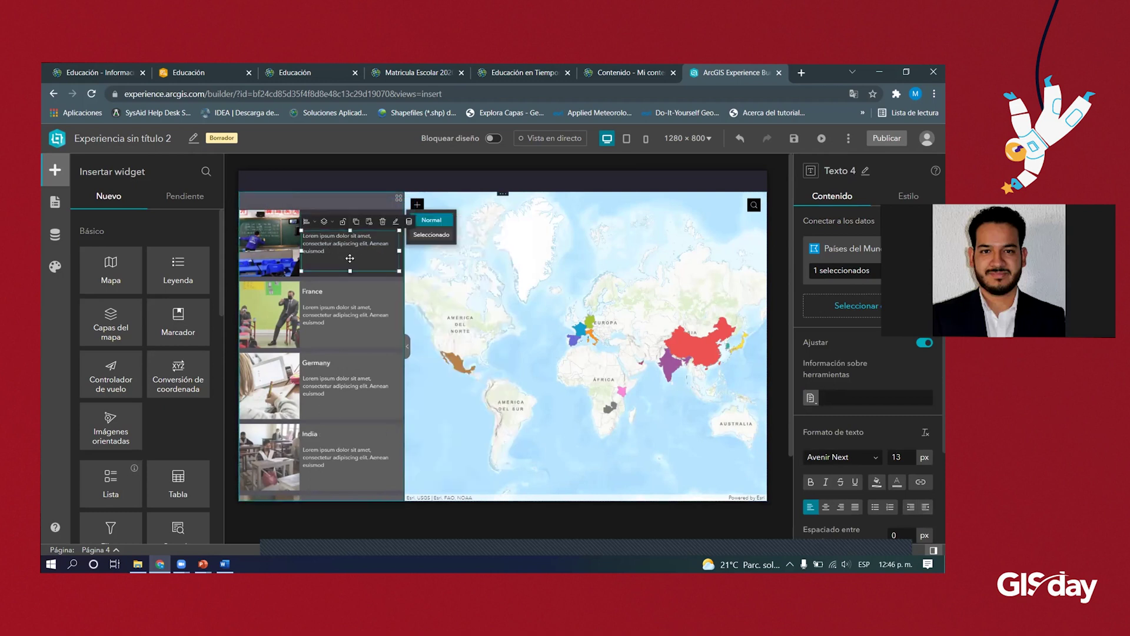
left_click(408, 221)
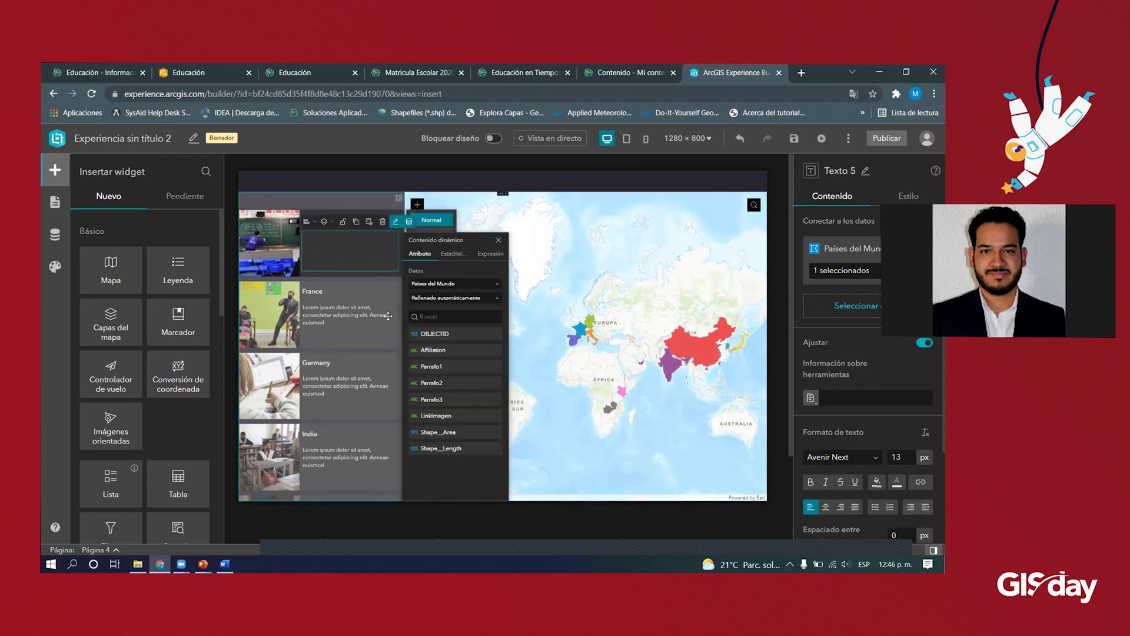
left_click(426, 367)
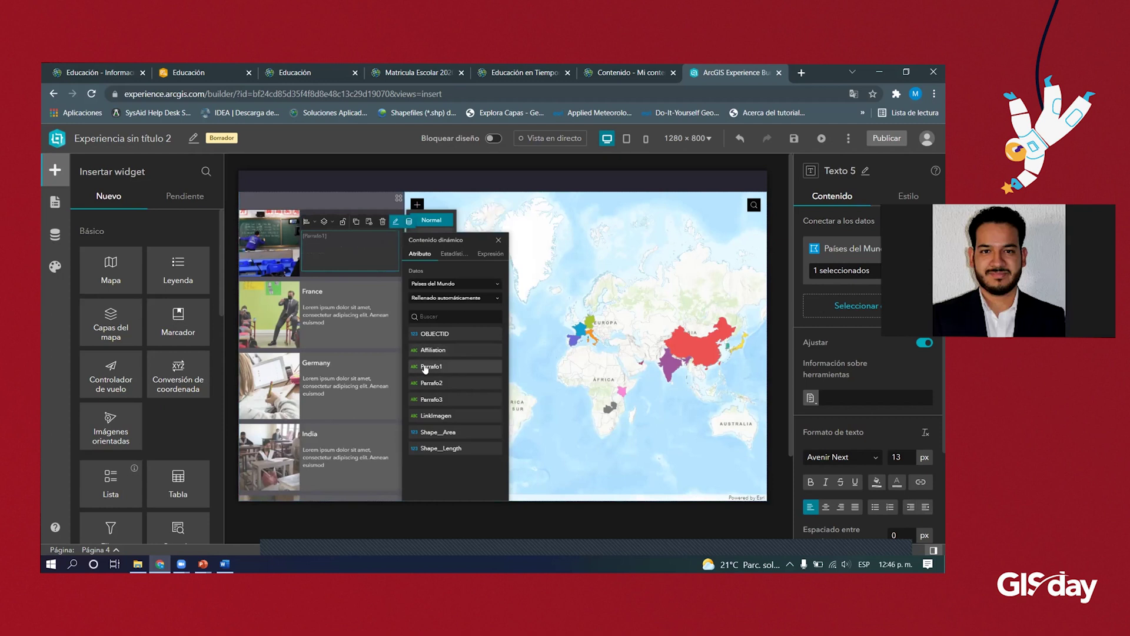
left_click(446, 400)
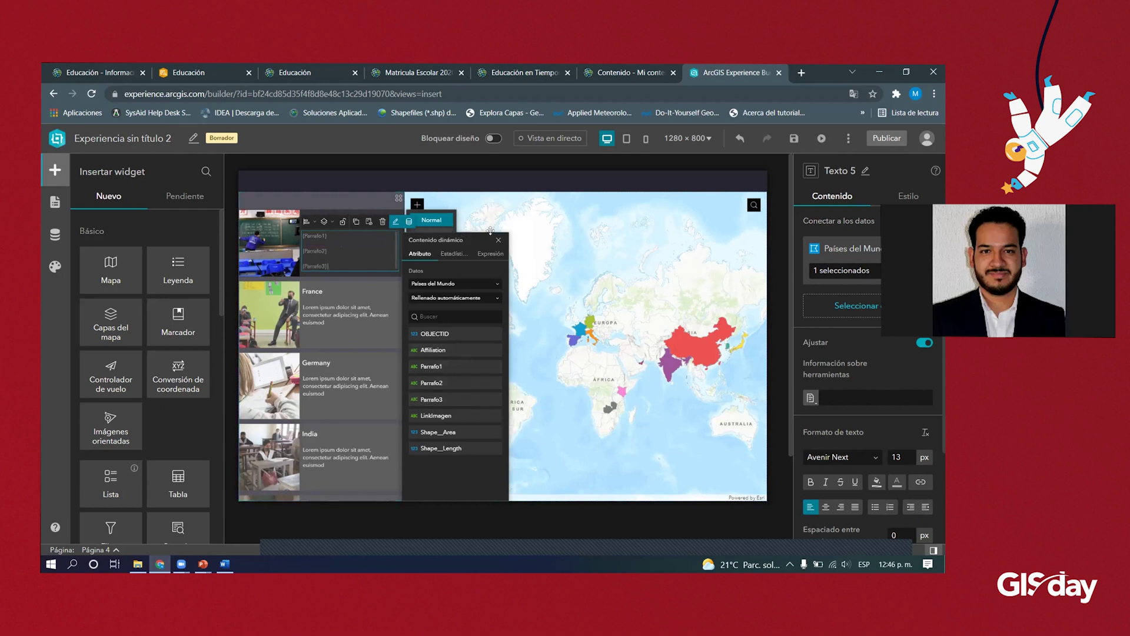
left_click(548, 222)
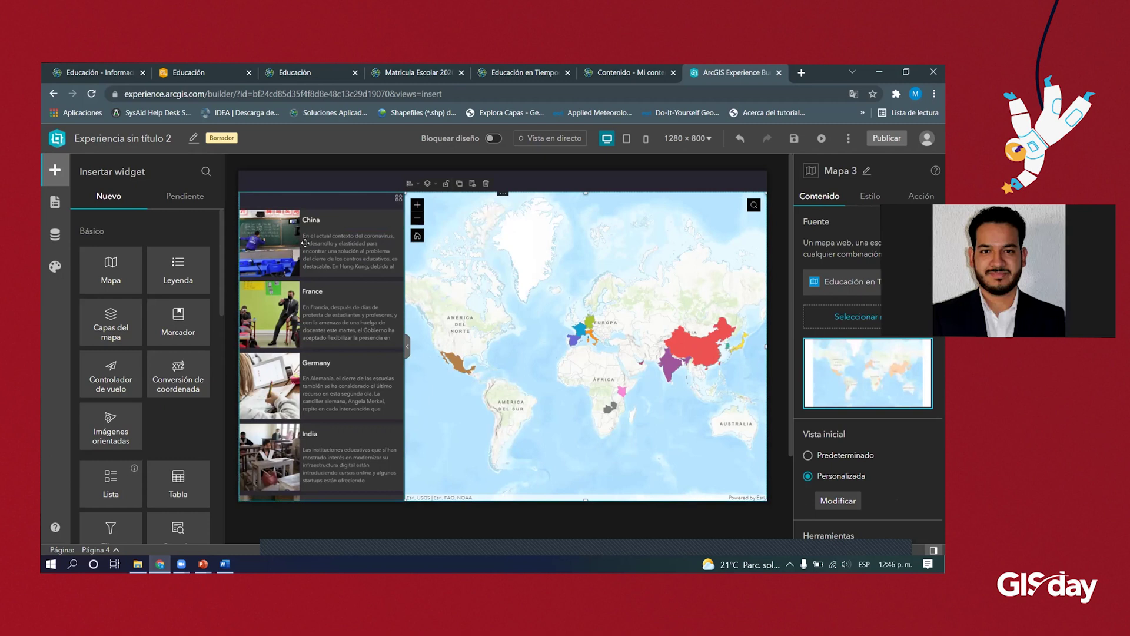
left_click(918, 193)
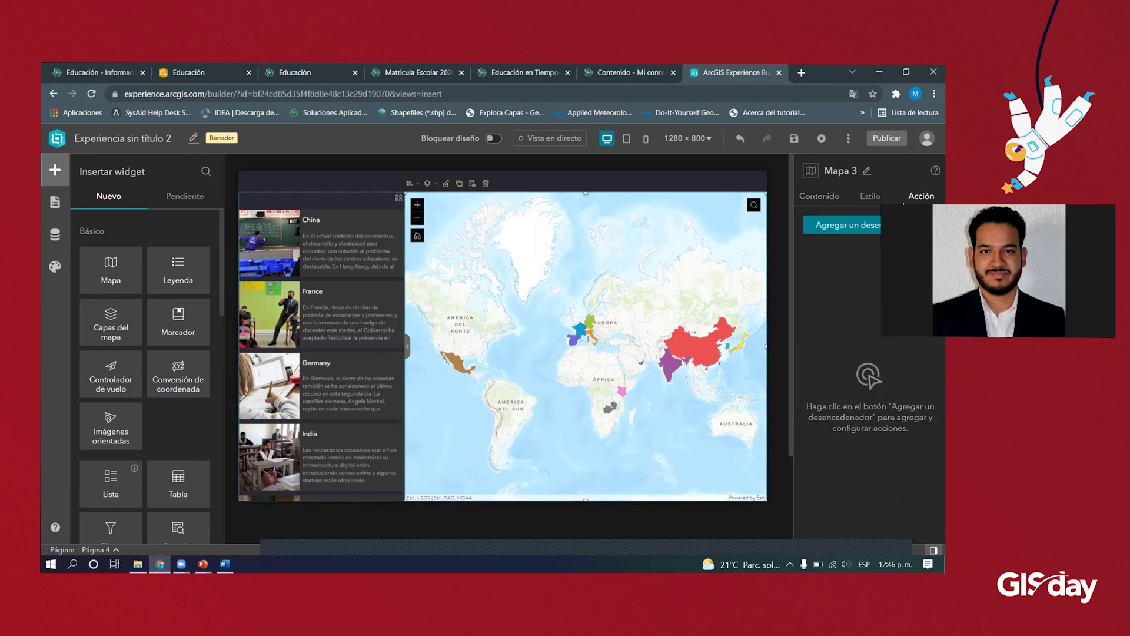
left_click(878, 226)
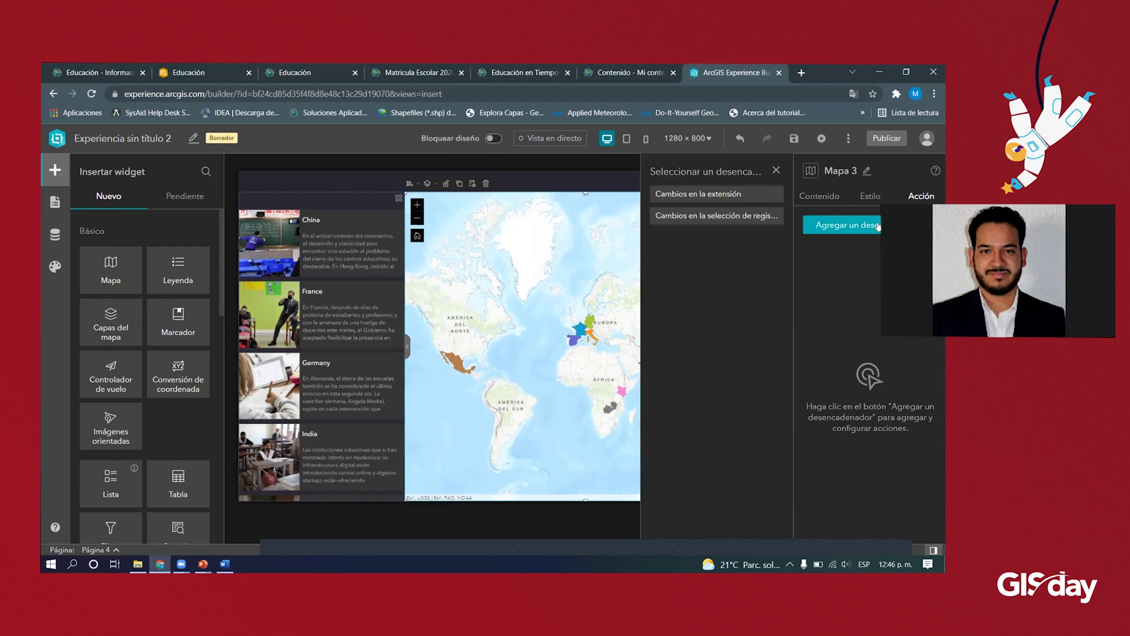
left_click(695, 216)
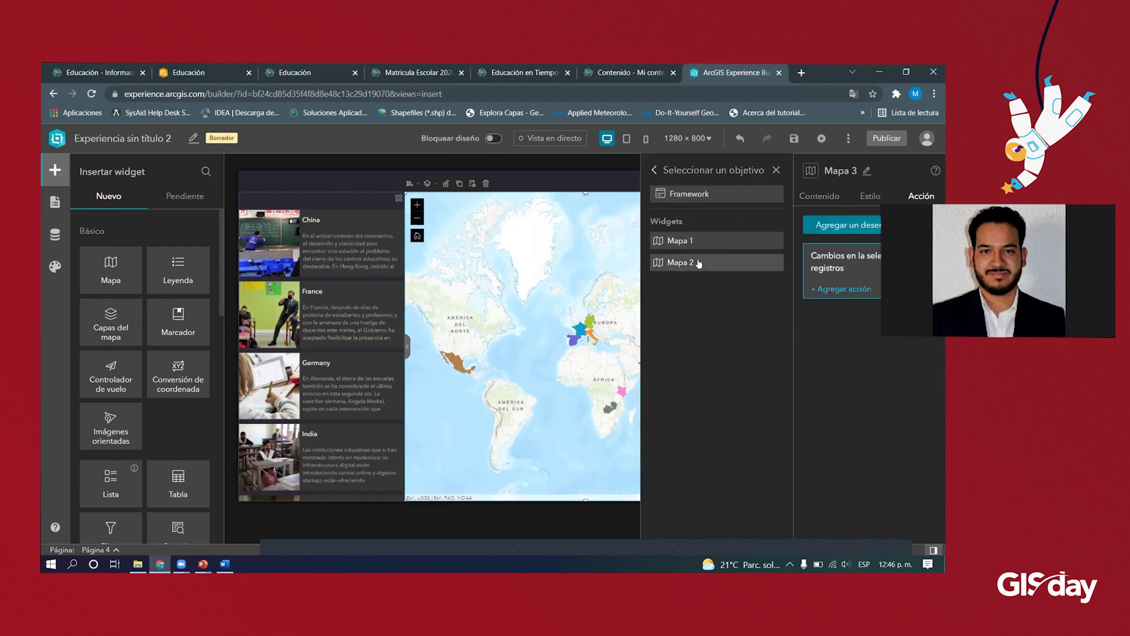
left_click(699, 260)
left_click(654, 170)
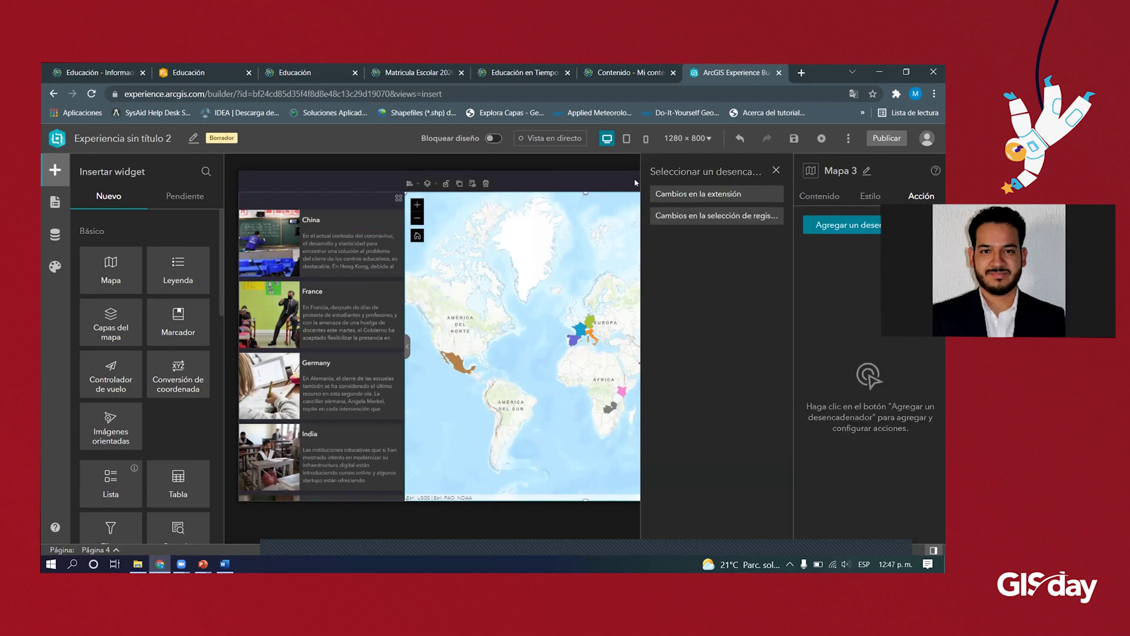
- Give the country list a record-selection-change trigger that makes Mapa 3 pan to (Desplazar a) the selected country
left_click(350, 228)
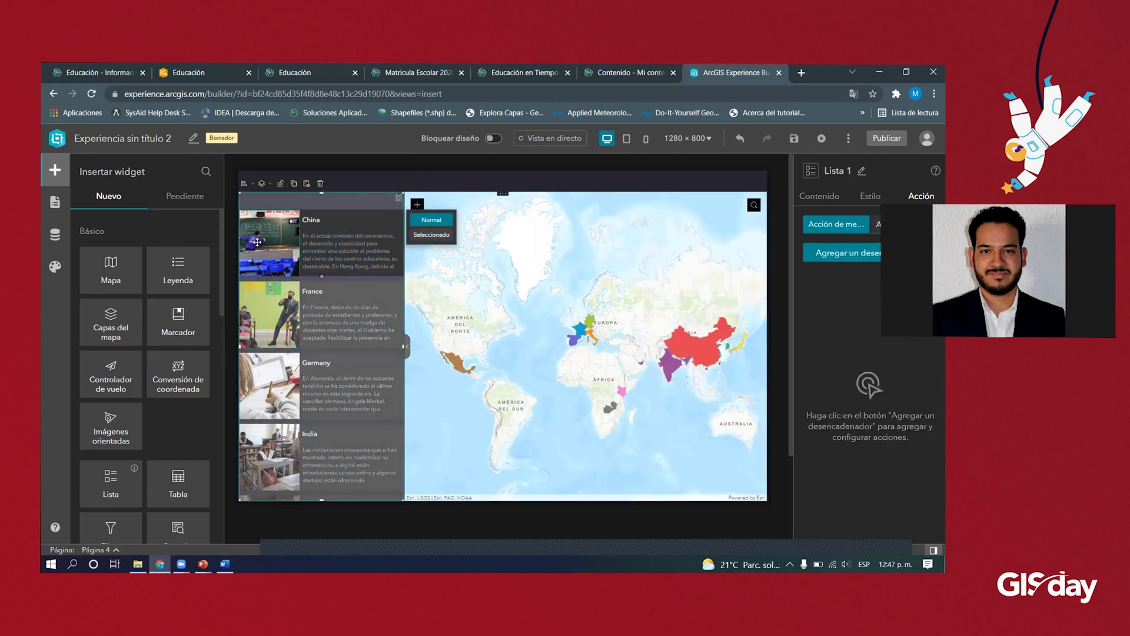
left_click(317, 267)
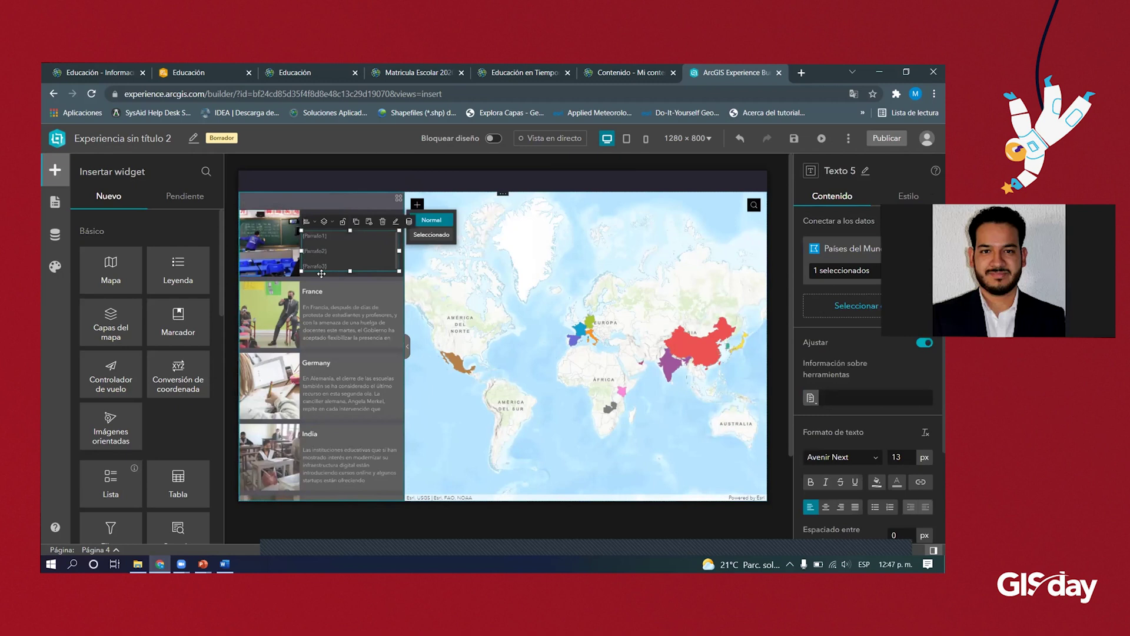
left_click(321, 275)
left_click(843, 252)
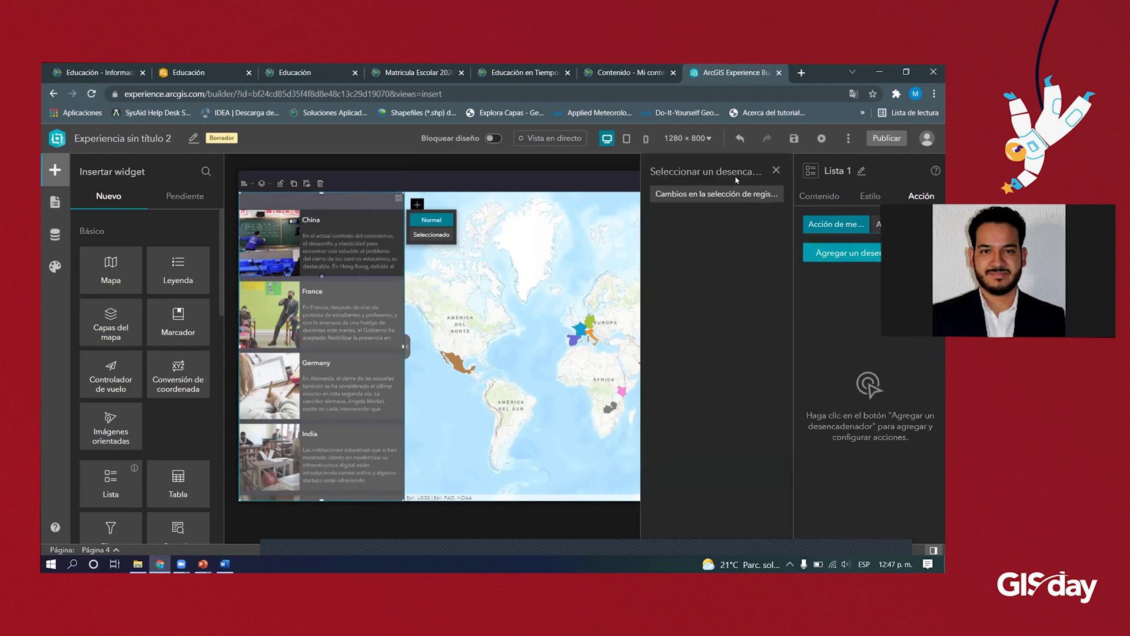
left_click(729, 195)
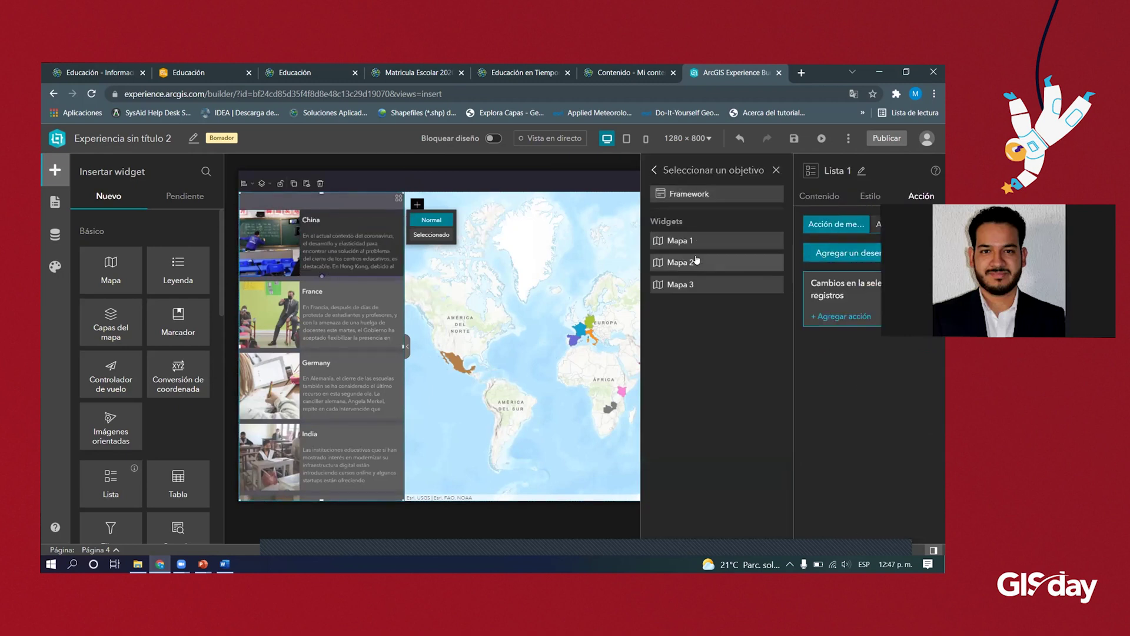
left_click(672, 286)
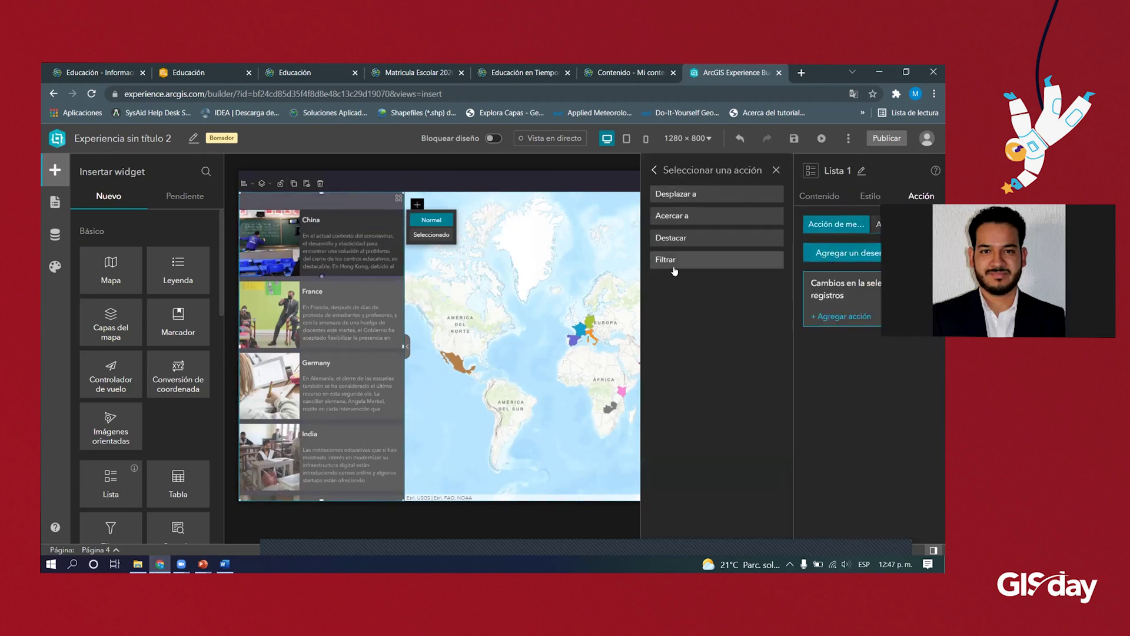
left_click(696, 195)
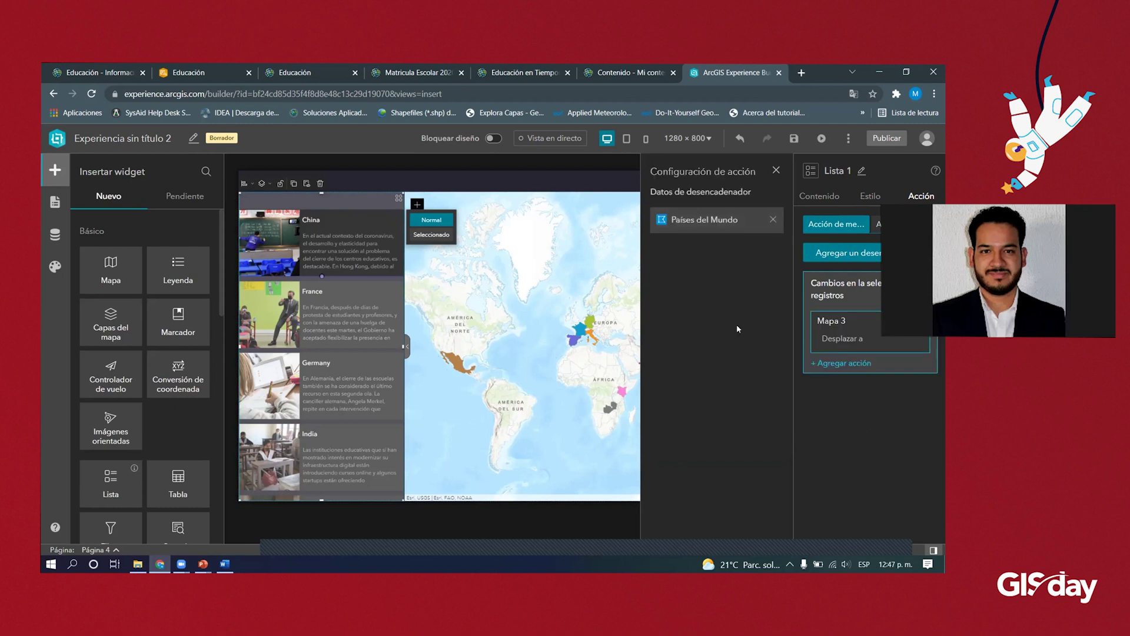
- Add a second action to the list's trigger that zooms Mapa 3 to (Acercar a) the selected record
left_click(842, 363)
left_click(709, 285)
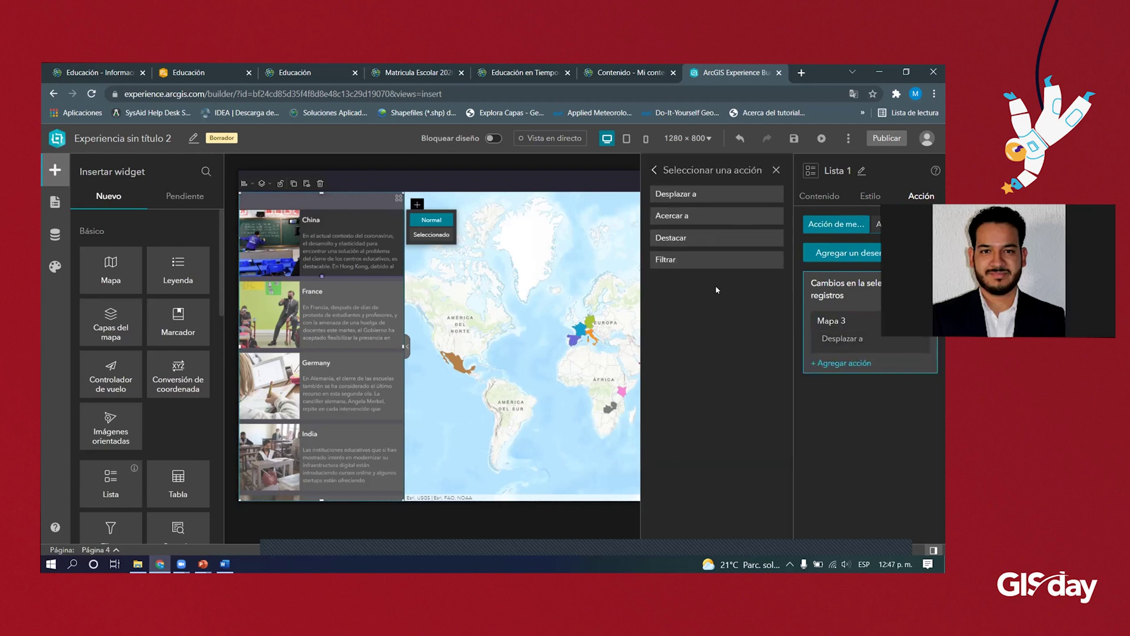
left_click(698, 218)
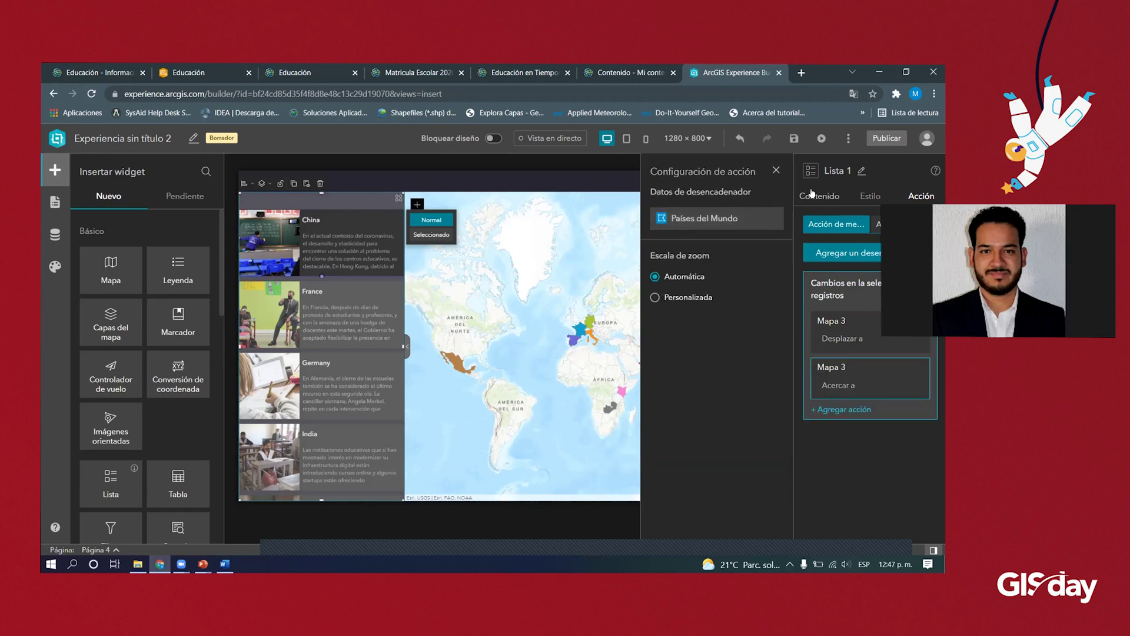
left_click(776, 171)
- Test the list's actions in live view by selecting China, and return to editing
left_click(561, 139)
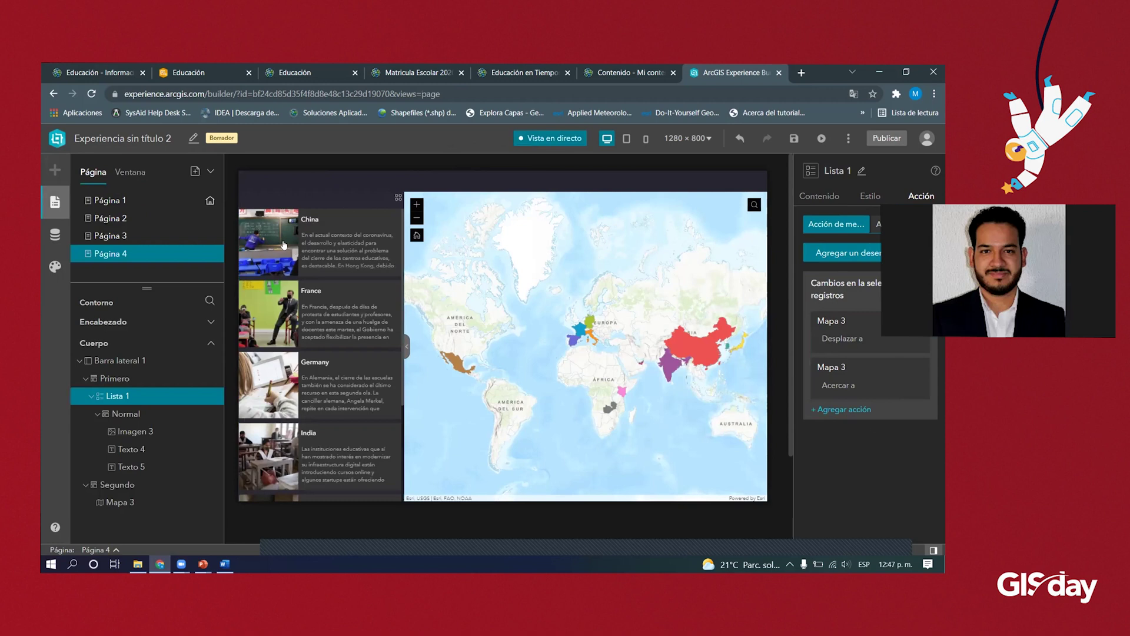
left_click(283, 245)
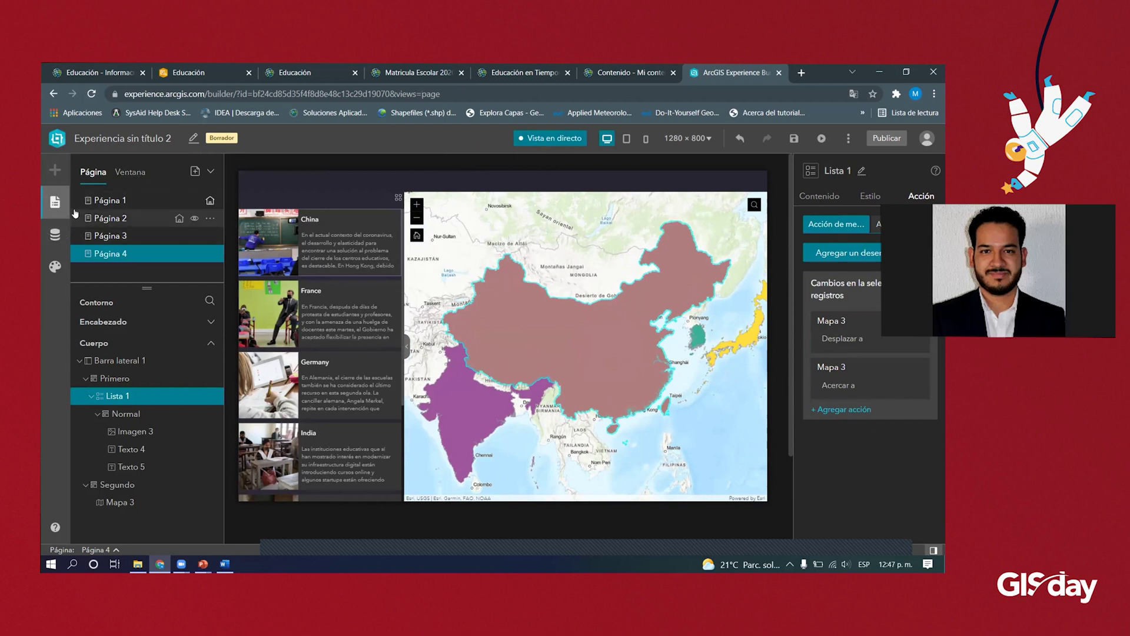
left_click(571, 141)
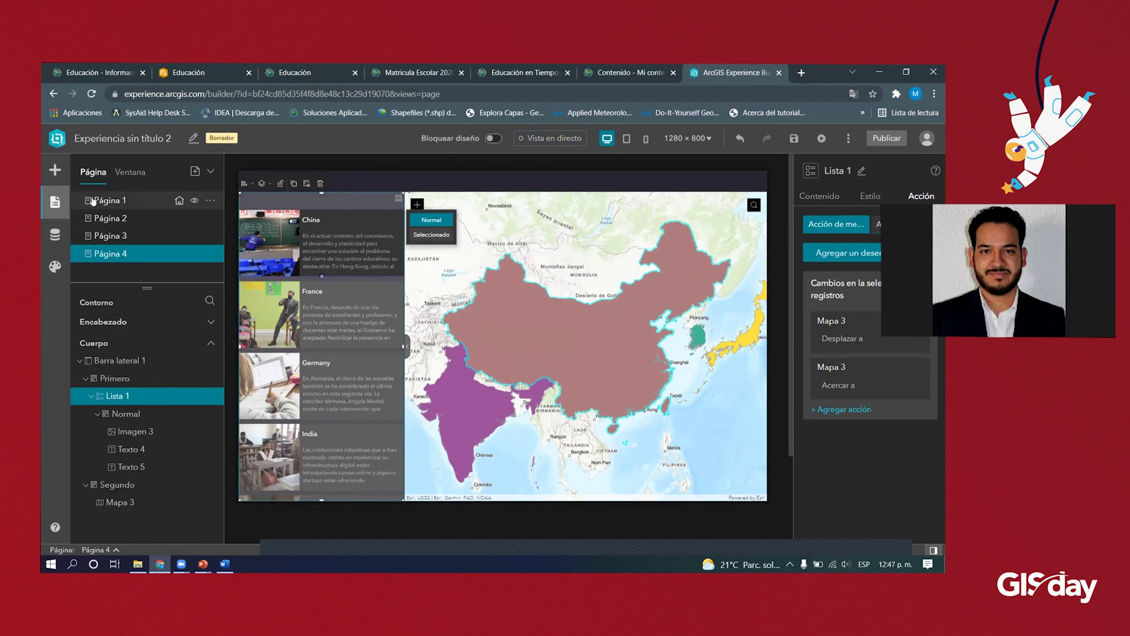
- Insert a Menú widget into the page header above the country list and map
left_click(55, 170)
left_click_drag(130, 377, 477, 182)
left_click(477, 183)
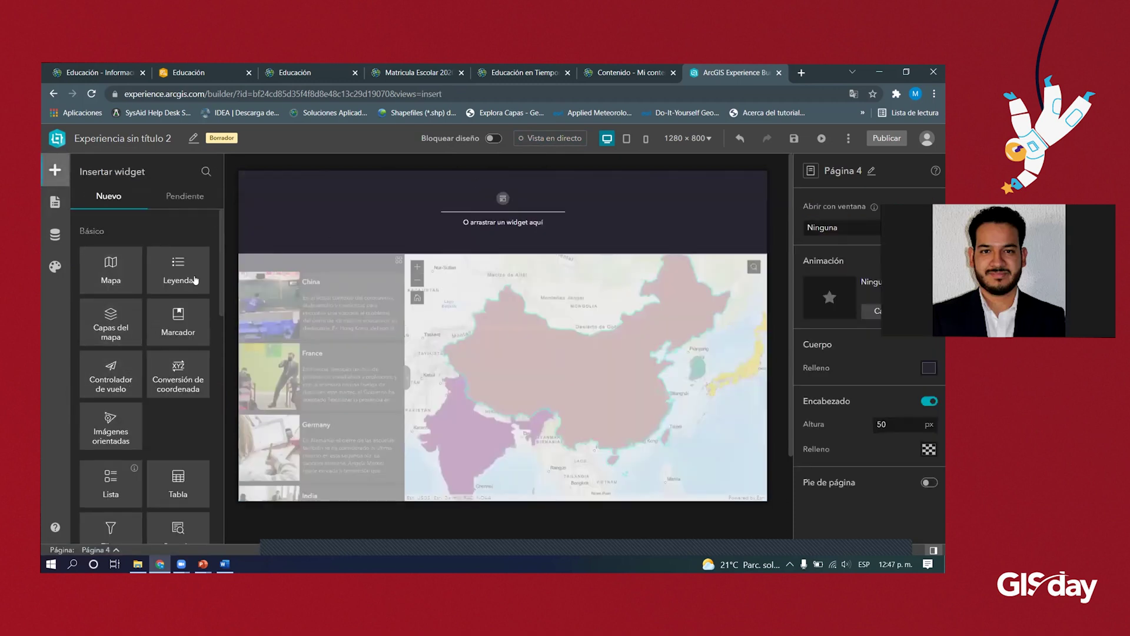
scroll(133, 388, "down", 2)
scroll(133, 388, "down", 1)
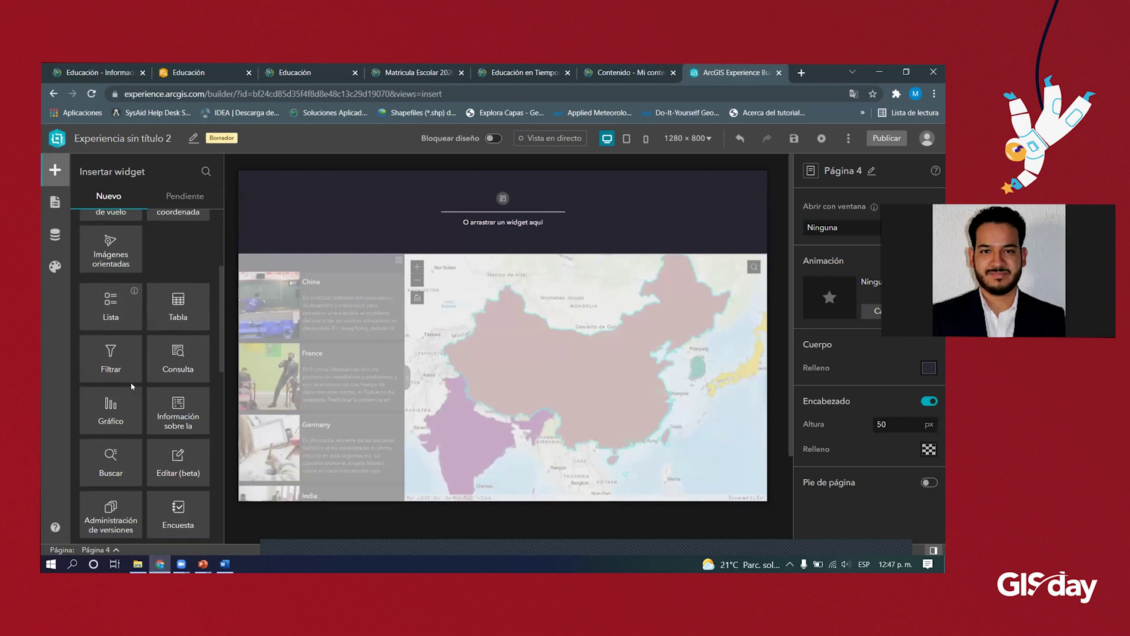
scroll(163, 435, "up", 2)
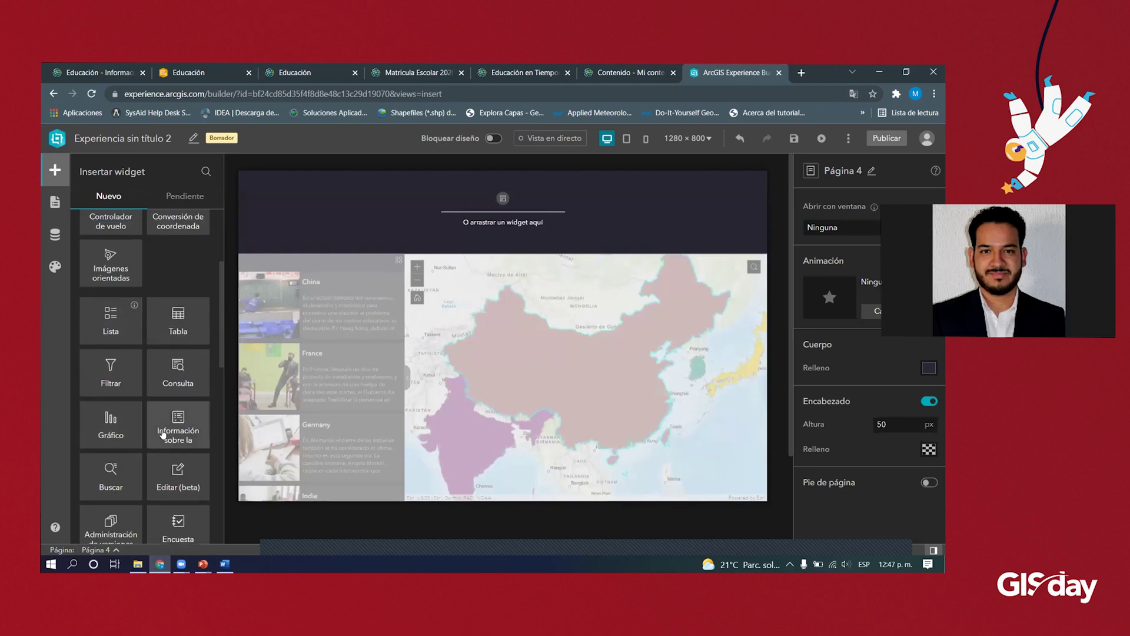
scroll(163, 434, "up", 1)
scroll(163, 435, "down", 6)
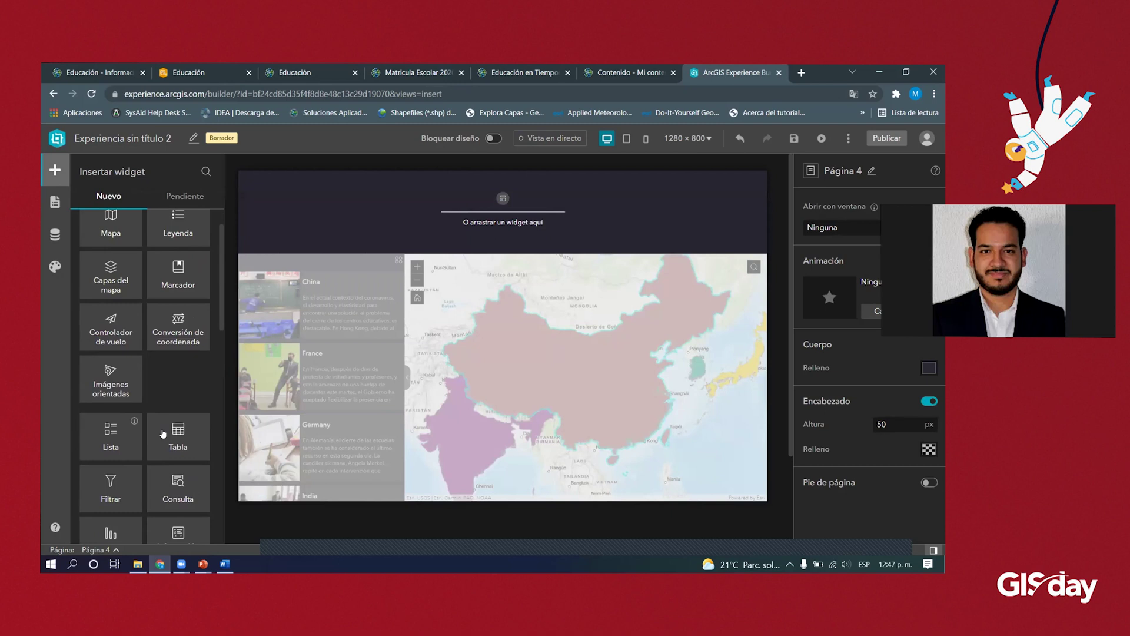
scroll(161, 434, "down", 2)
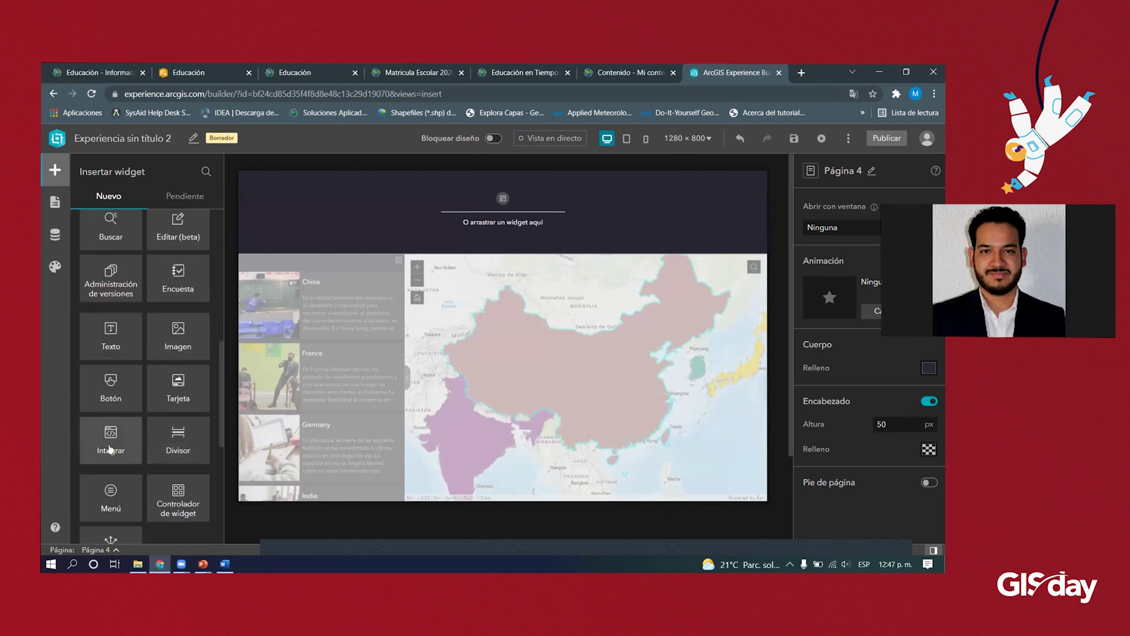
left_click_drag(110, 436, 489, 202)
- Stretch the header's navigation widget to full size and set its style to Pastillas
left_click(455, 185)
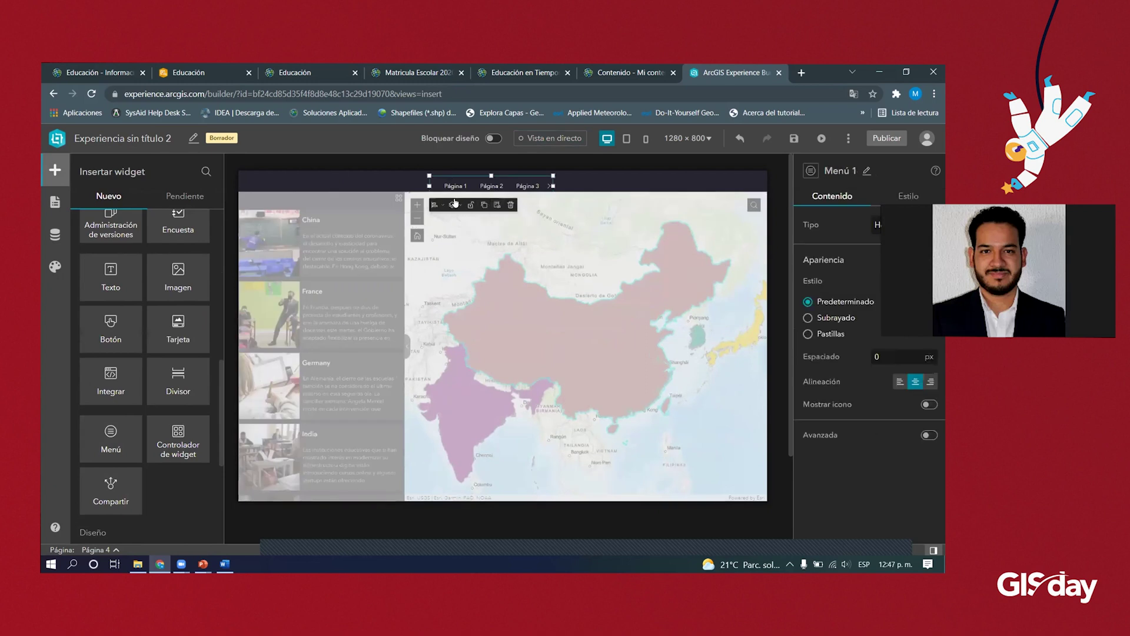
left_click(435, 205)
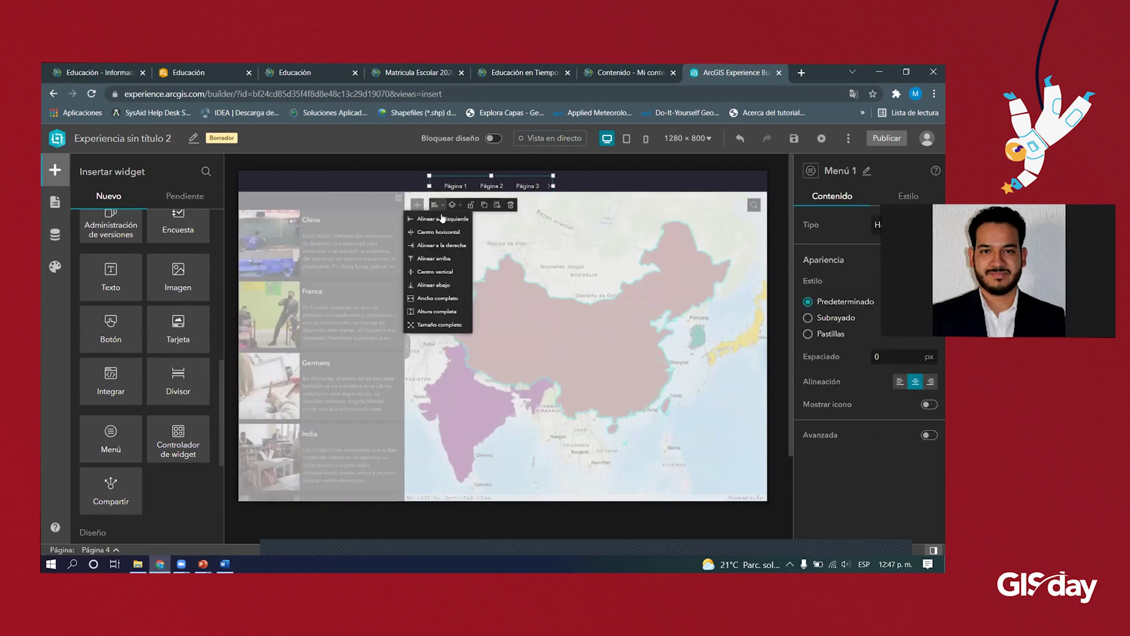
left_click(432, 325)
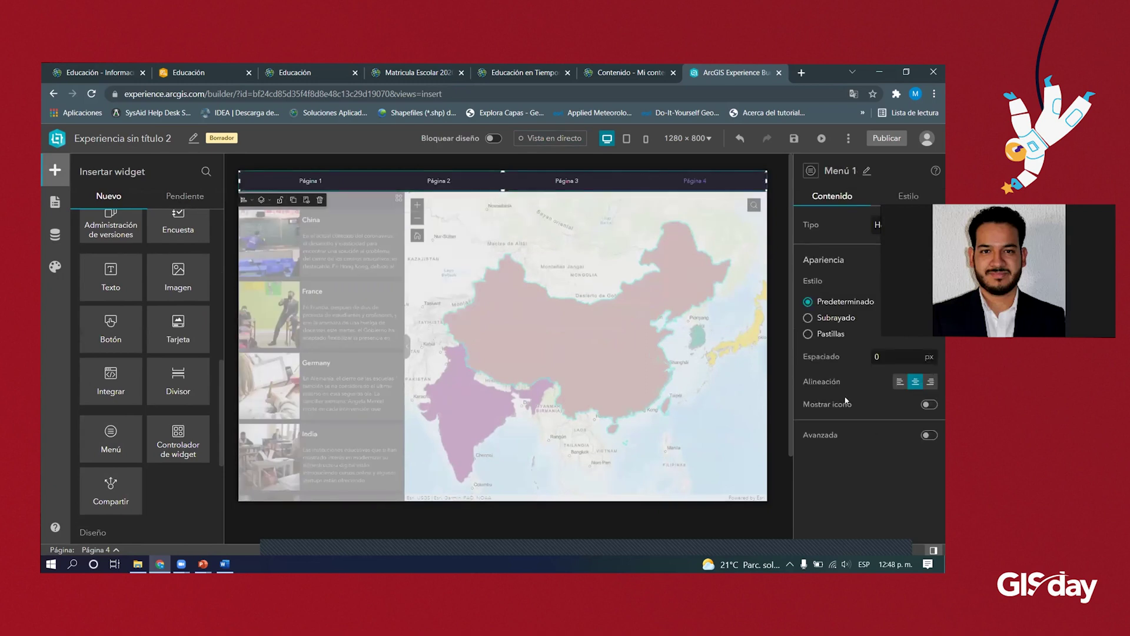
left_click(808, 334)
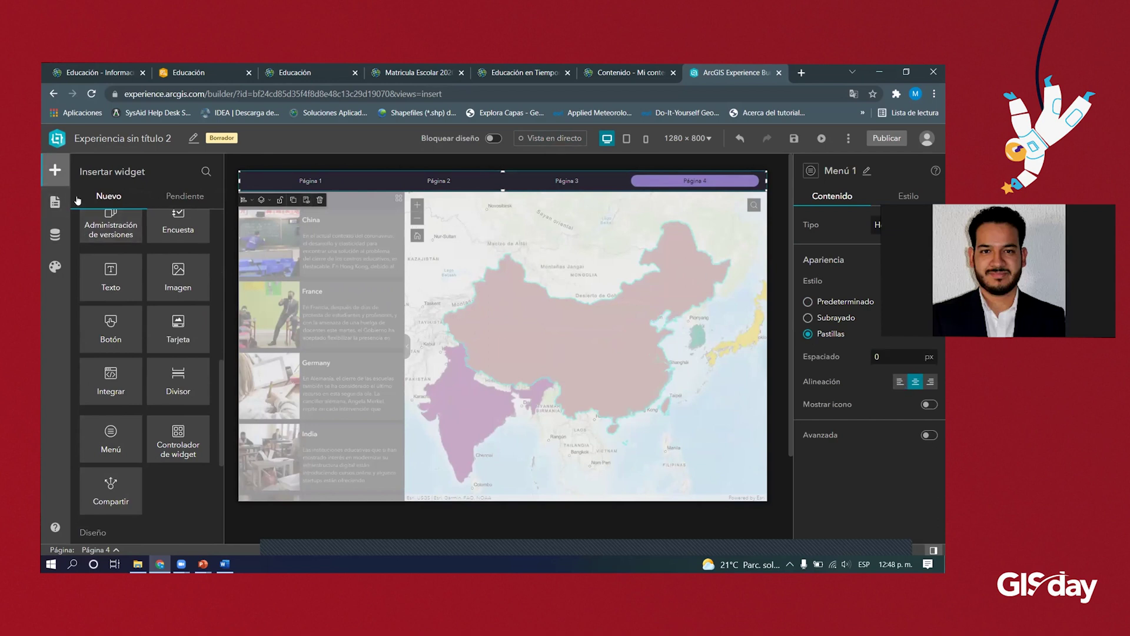
- Rename Página 1 as "Educación CPV INEGI 2020"
left_click(55, 202)
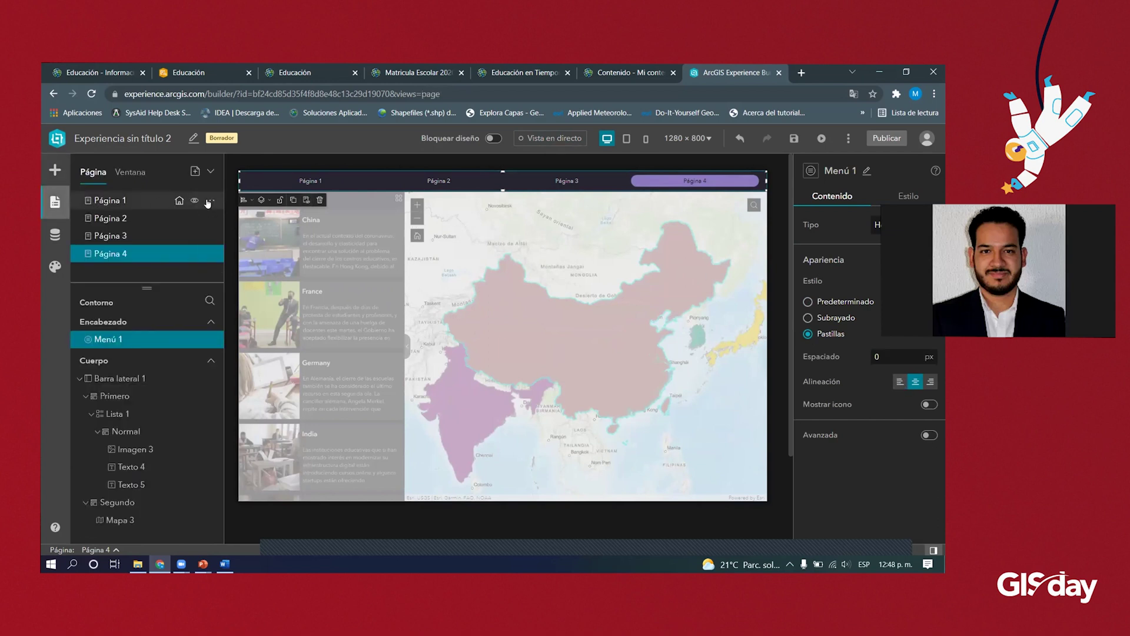
left_click(208, 204)
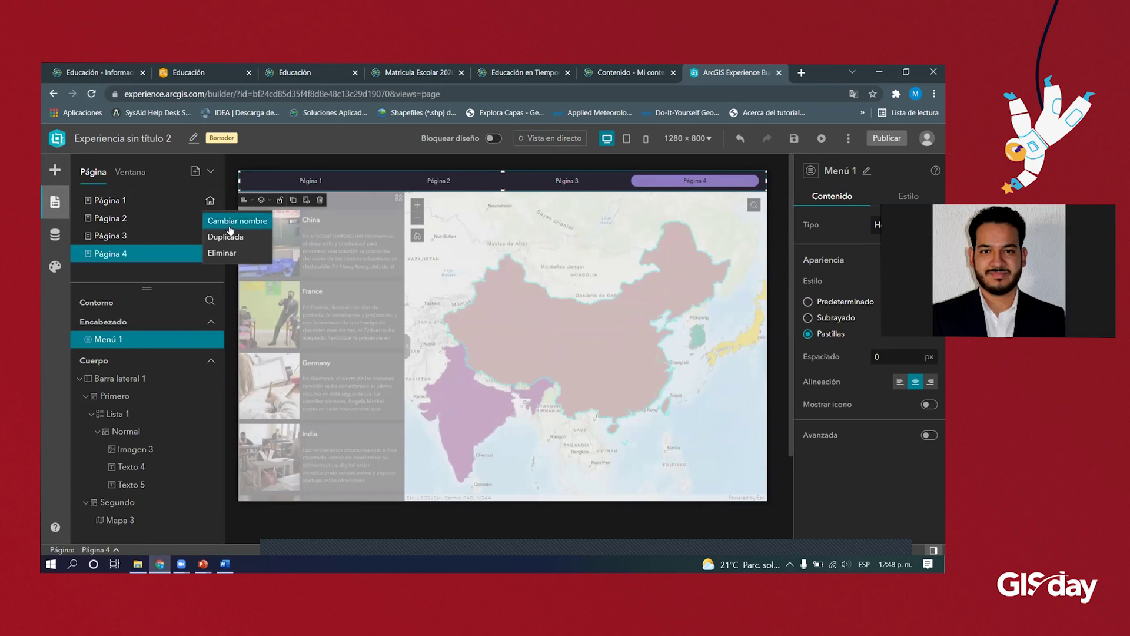
left_click(230, 222)
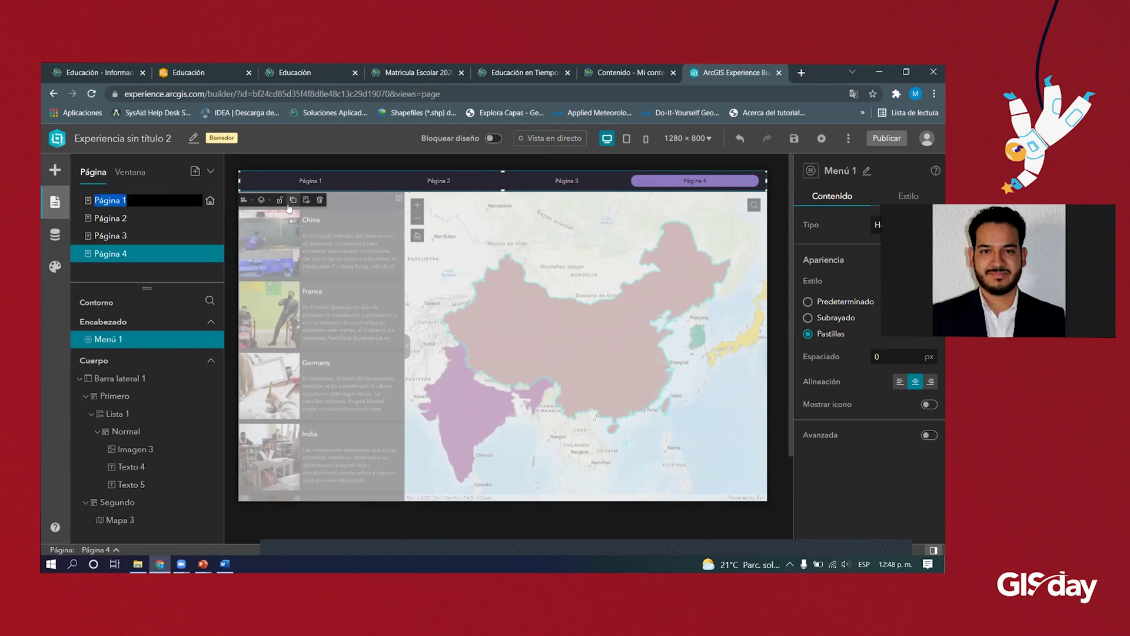
type("Ec")
type("ucación CPV")
type(" INE")
type("GI 2020")
key("Return")
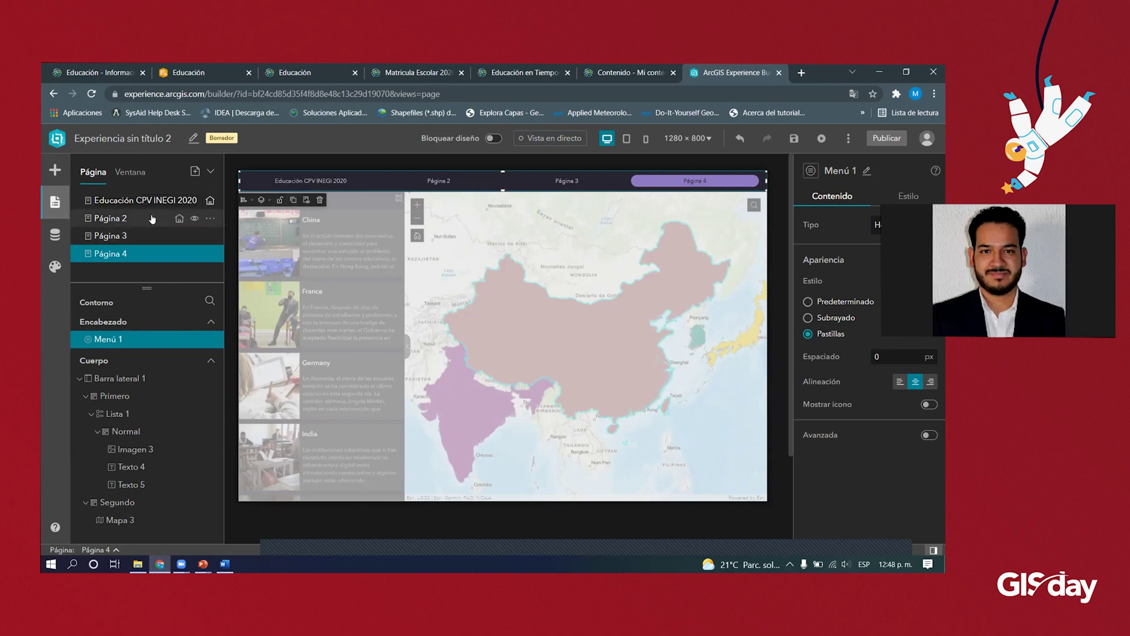
- Rename Página 2 as "Matrícula Por Nivel Escolar"
left_click(210, 220)
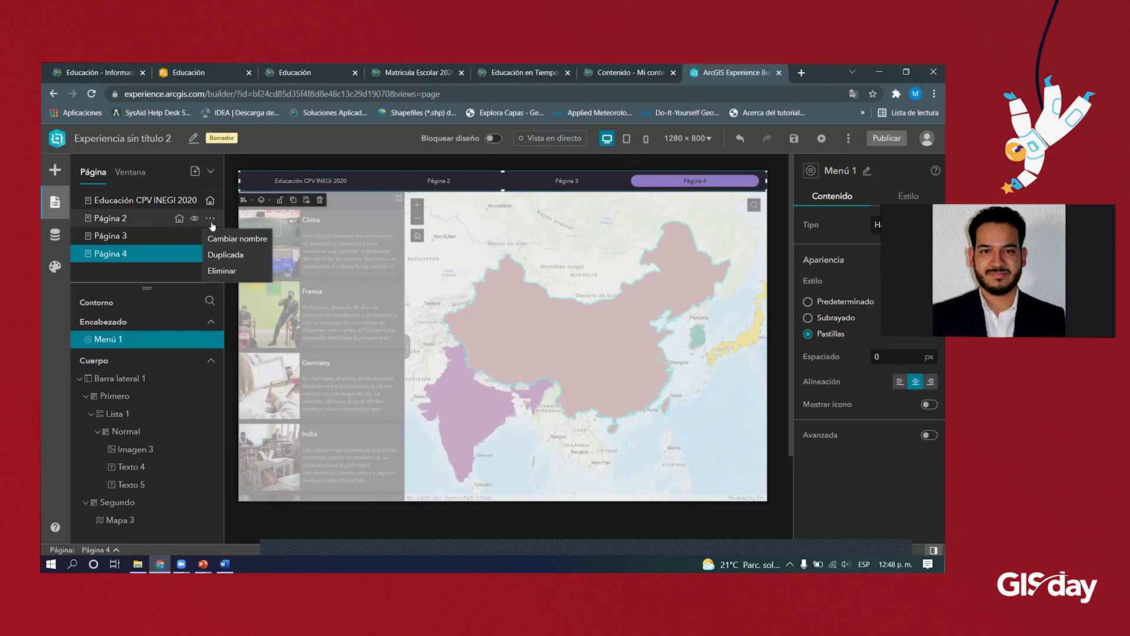
left_click(241, 239)
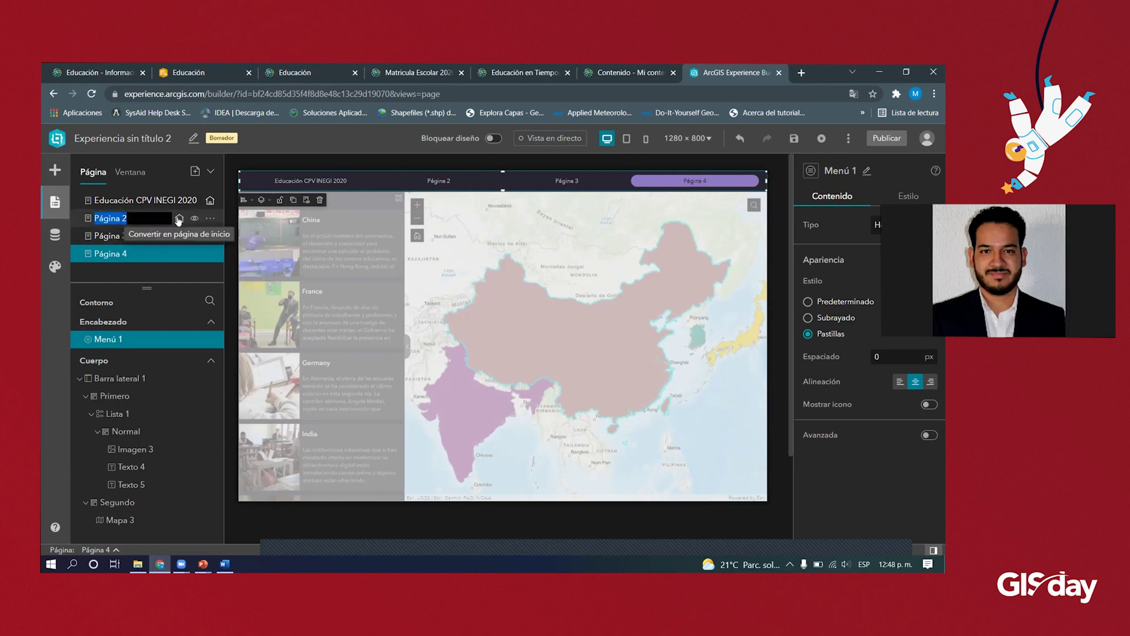
type("M")
type("atrícula por")
type(" Nivel Es")
type("co")
type("lar")
key("Return")
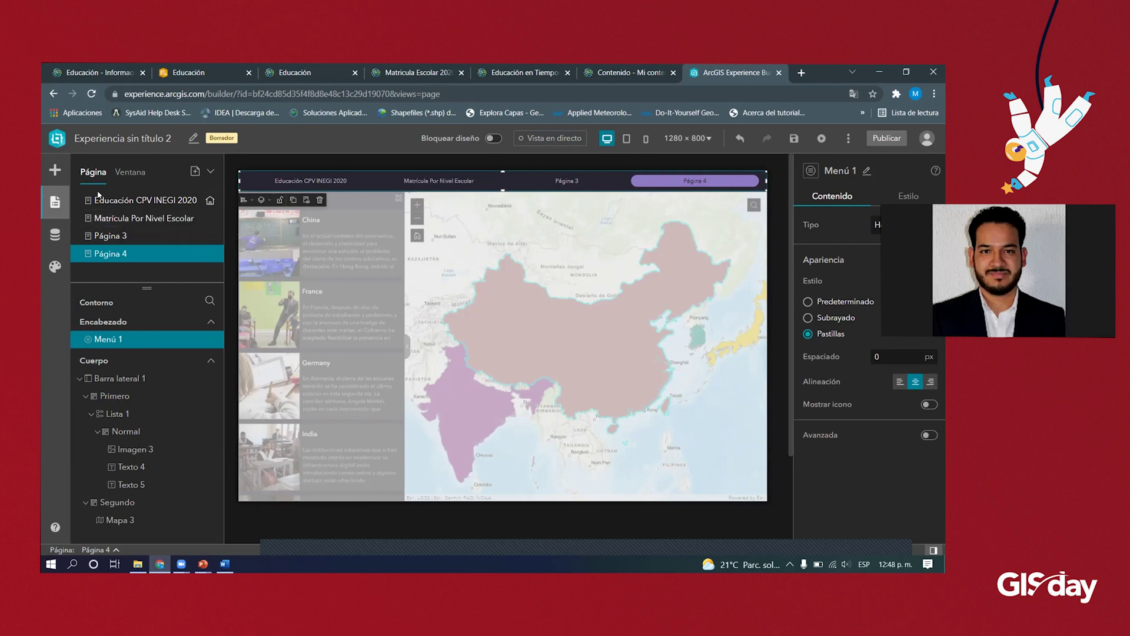
- Rename Página 3 as "Seguimiento de Matrícula Escolar"
left_click(210, 236)
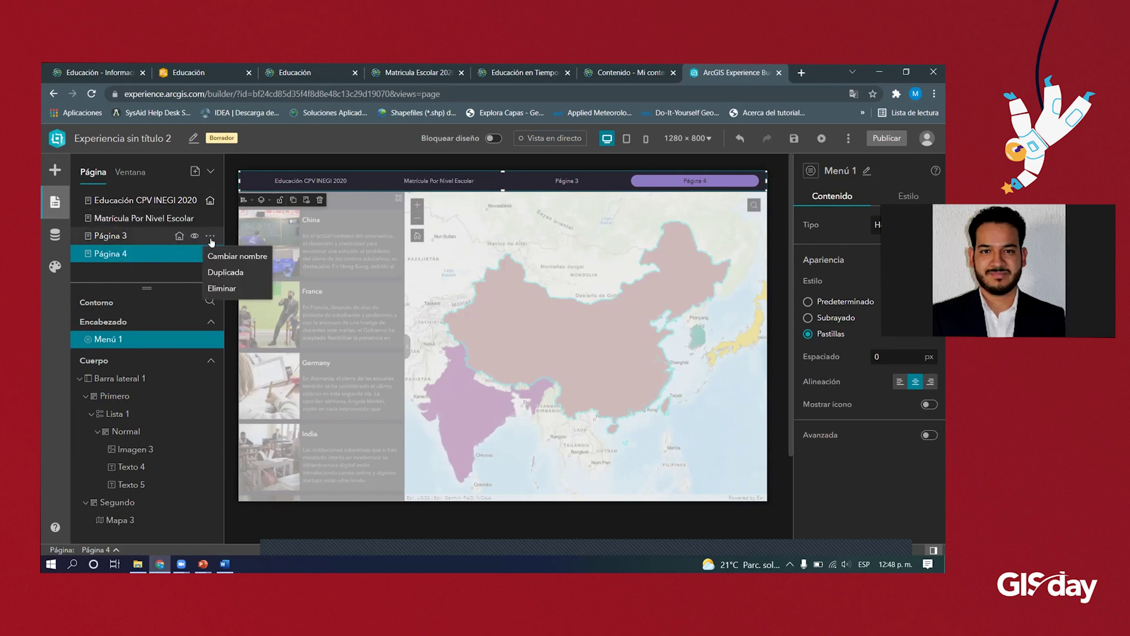
left_click(235, 254)
type("Se")
type("guimiento")
type(" de Matri")
type("cu")
key("BackSpace")
key("BackSpace")
key("BackSpace")
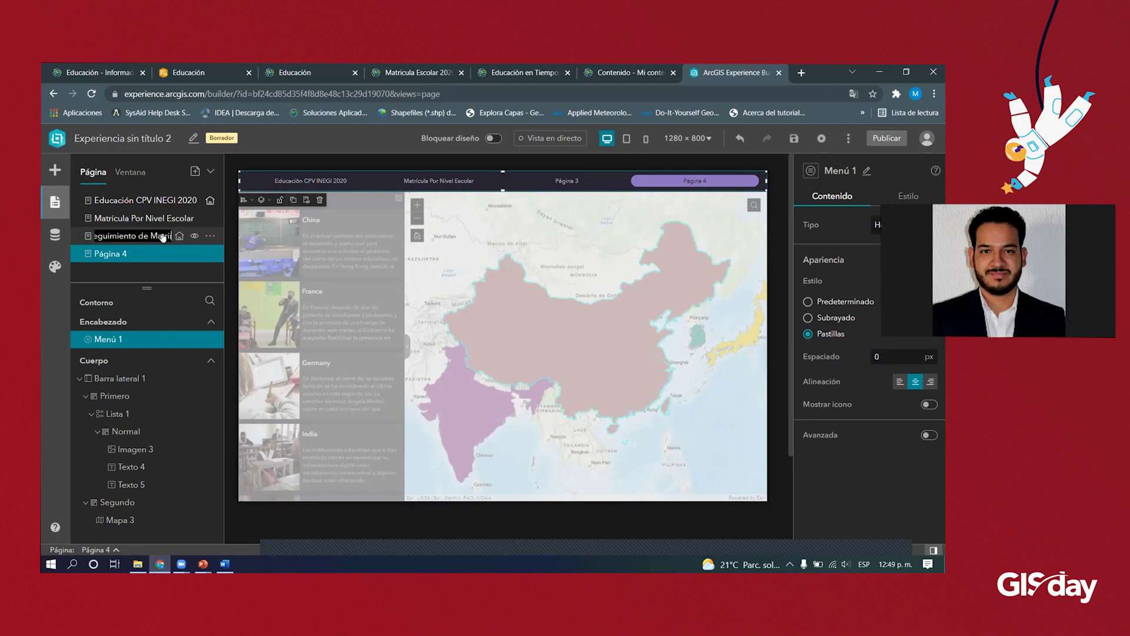
type("ícula Escolar")
key("Return")
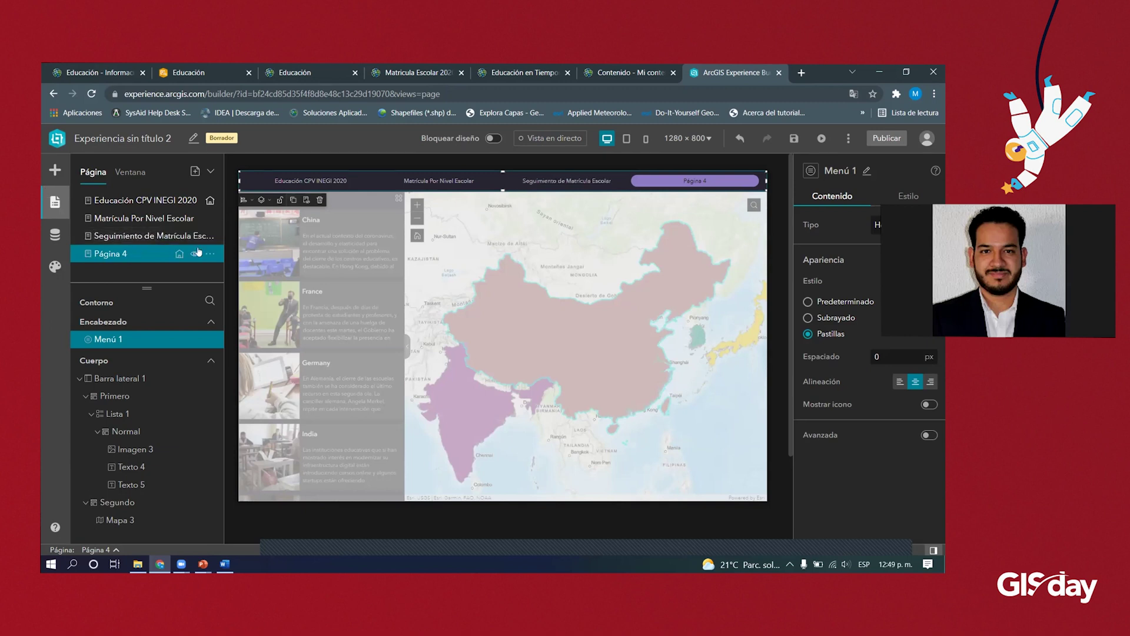
- Rename Página 4 as "Educación en Tiempos de COVID-19"
left_click(209, 253)
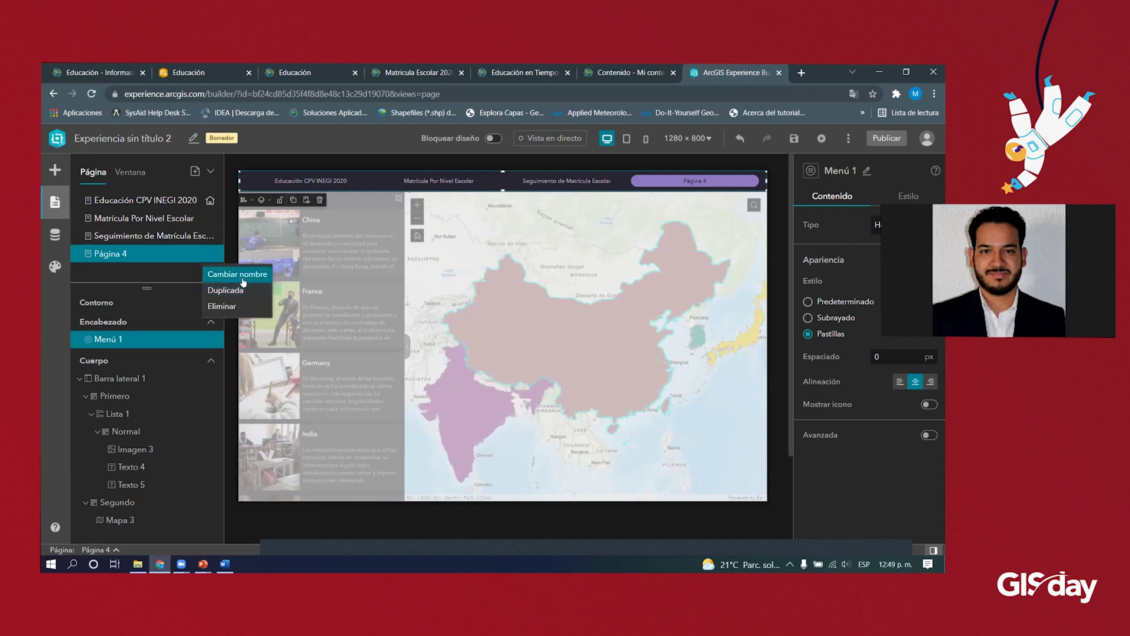
left_click(234, 275)
type("Educación en Tiemp")
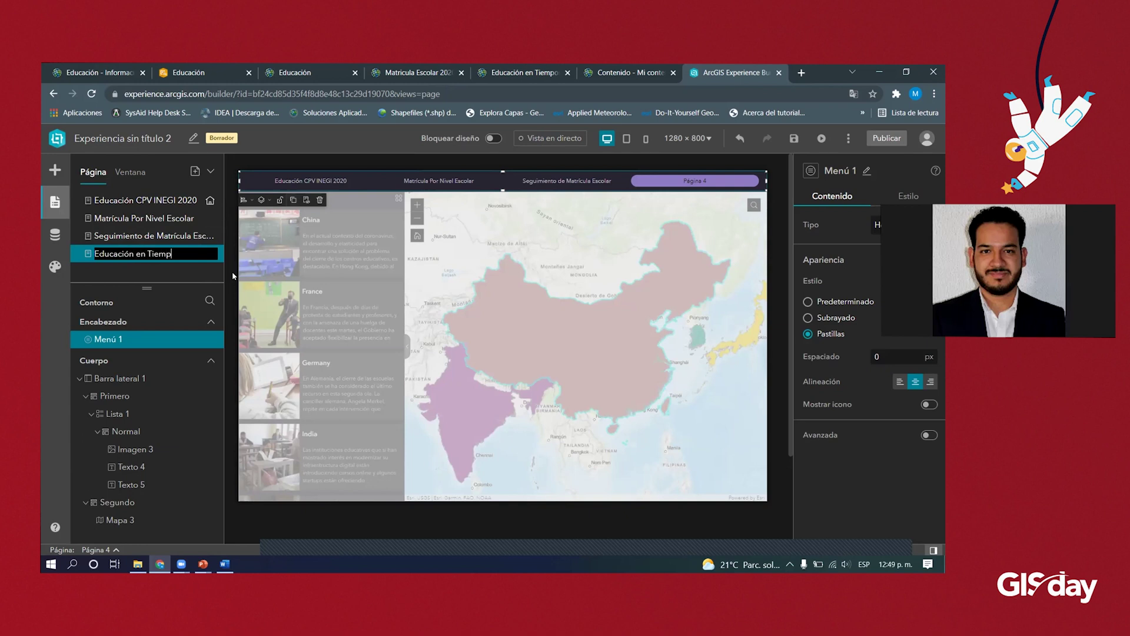
type("os de COVID-19")
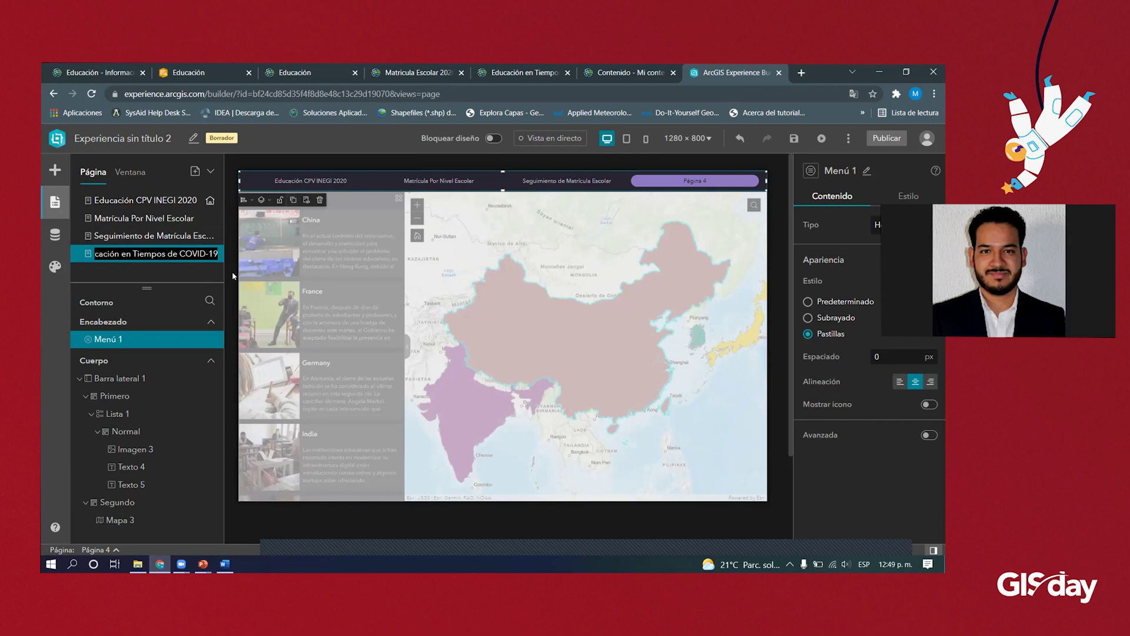
key("Return")
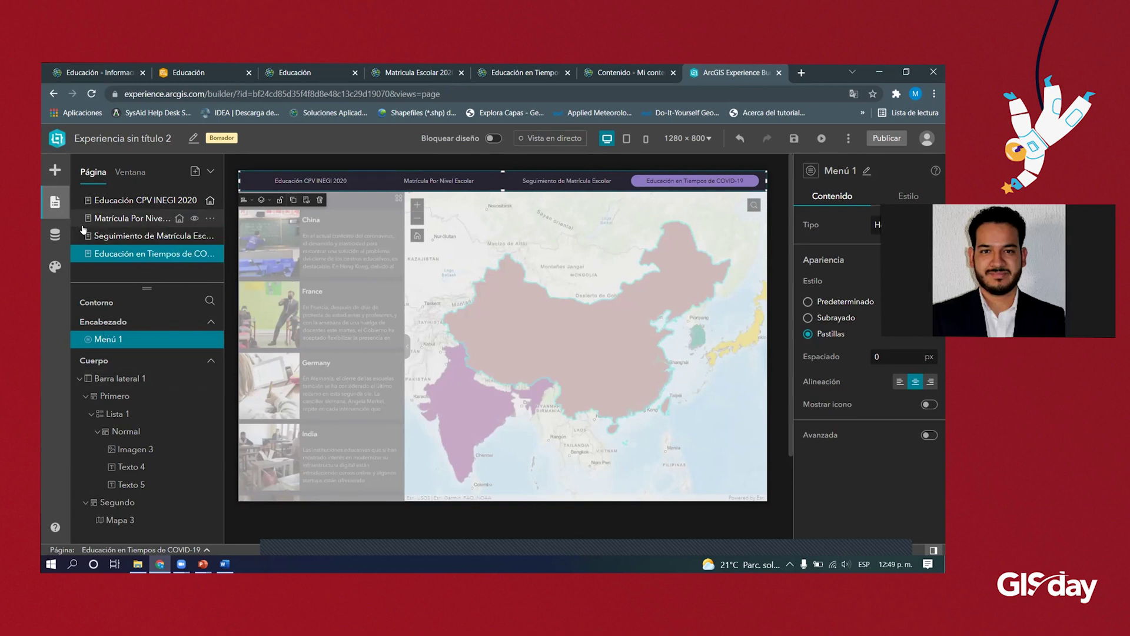
- Save the experience and open its draft preview
left_click(791, 140)
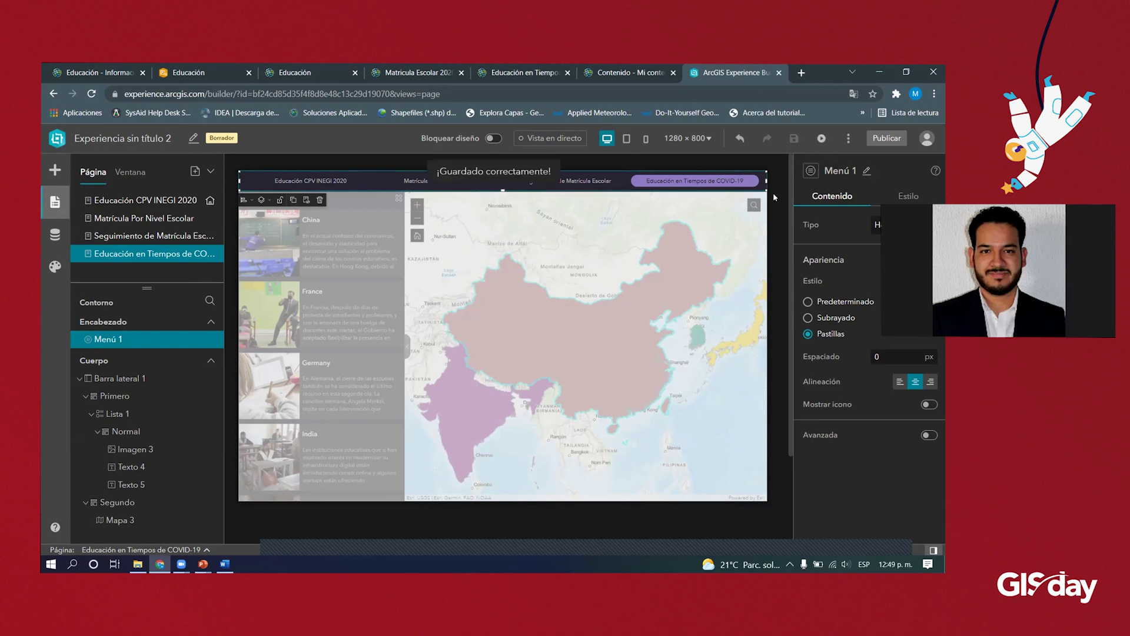
left_click(748, 261)
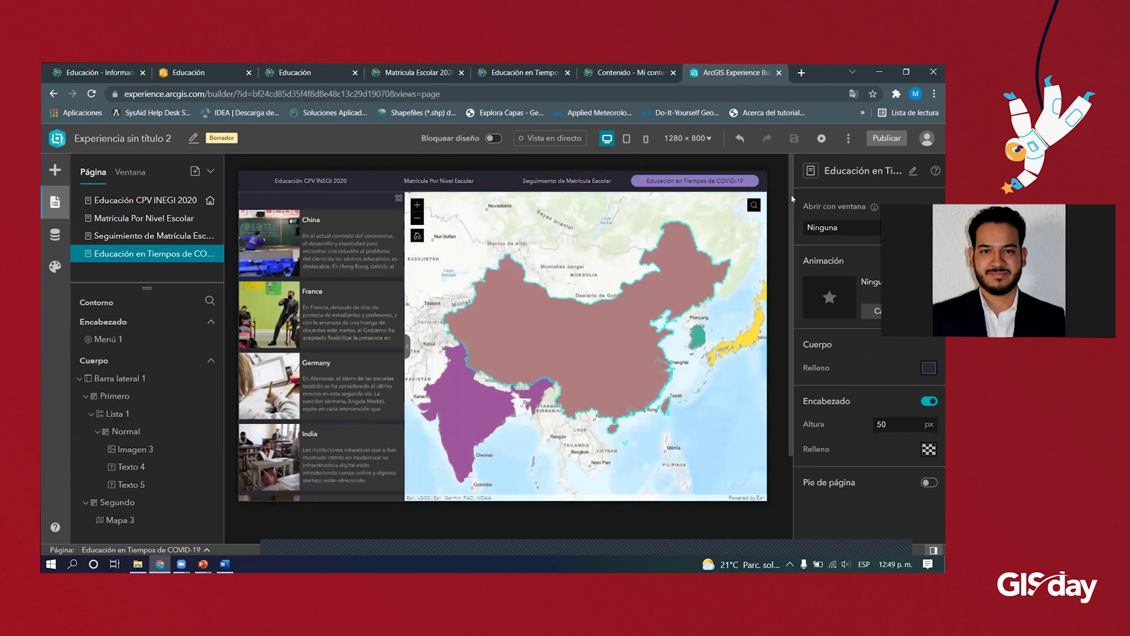
left_click(823, 139)
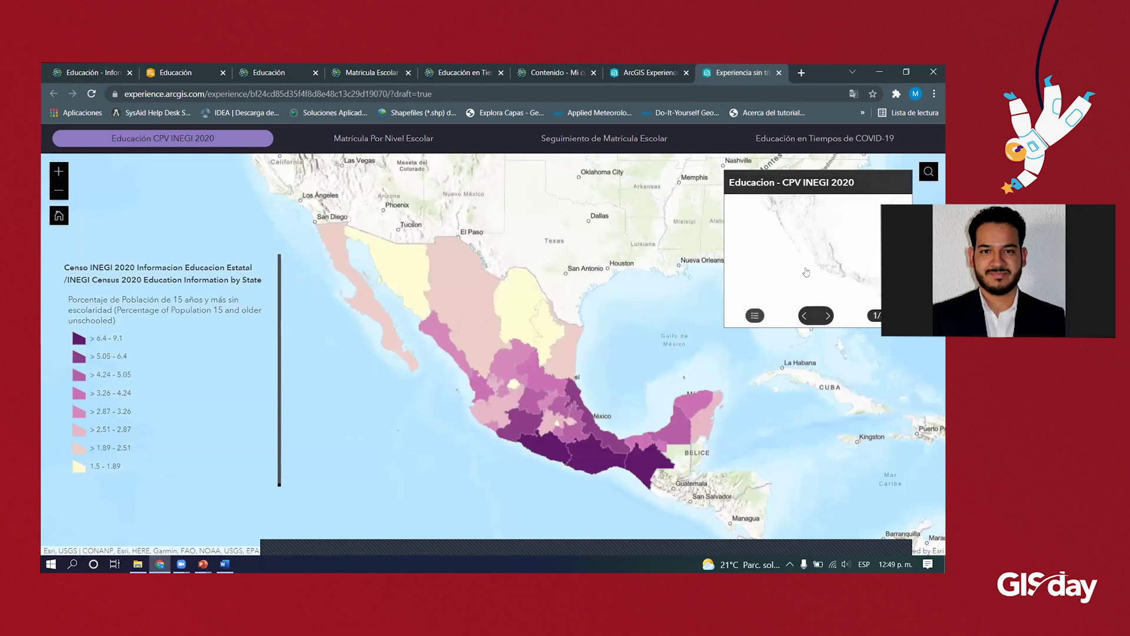
- Advance through two bookmarks on the Educación CPV INEGI 2020 page to test its map navigation
left_click(829, 316)
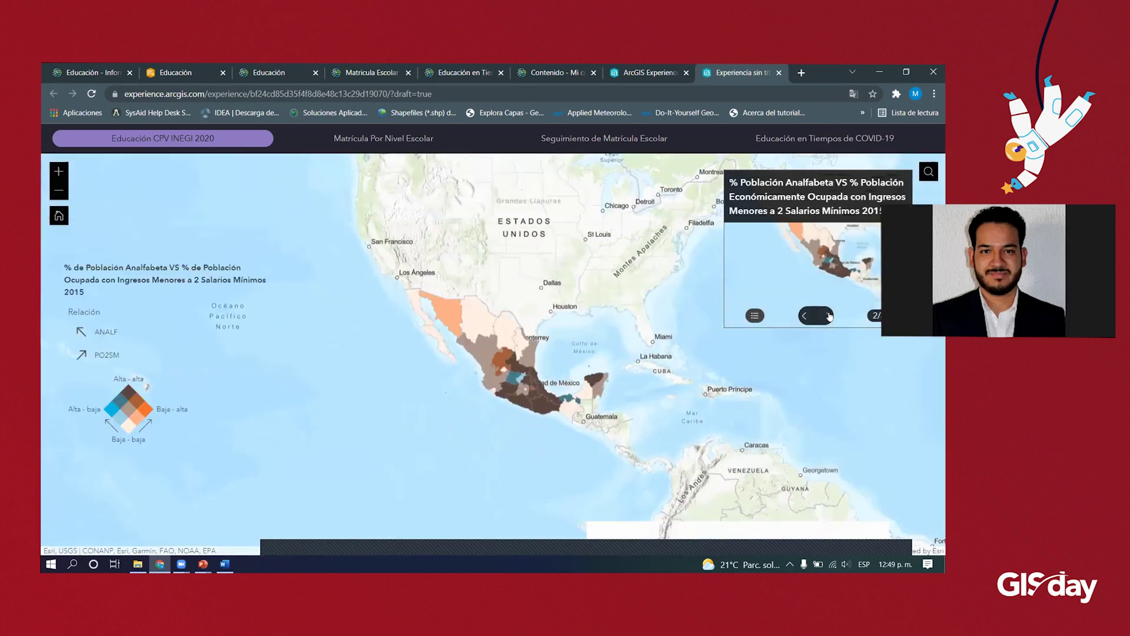
left_click(829, 316)
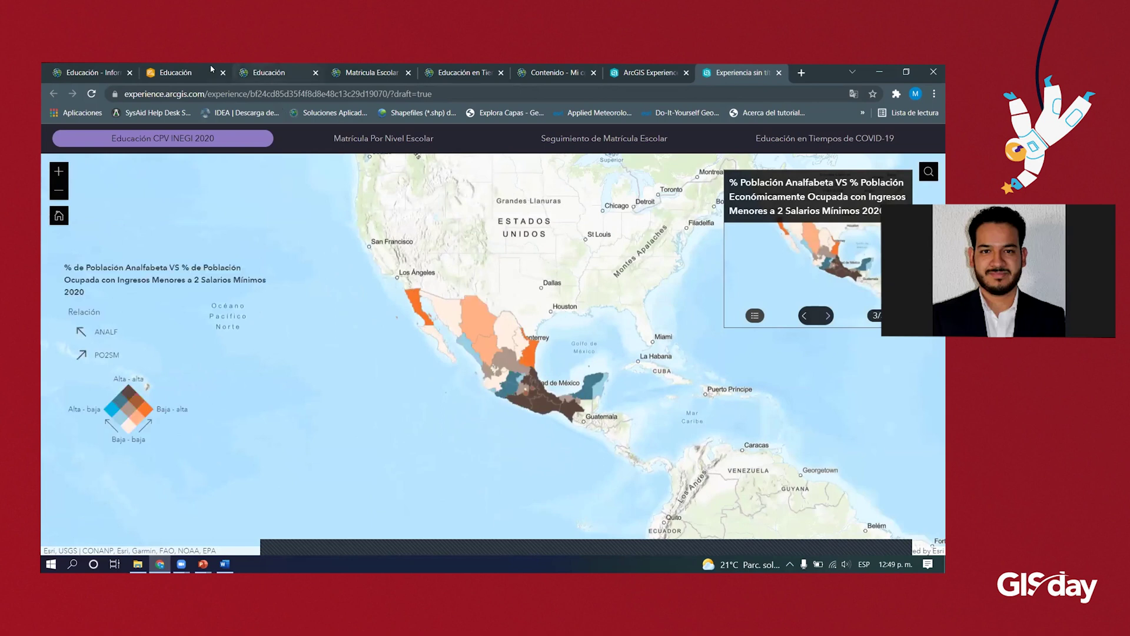
- On the Matrícula Por Nivel Escolar page, open and close the ECOVID VS CPV 2020, ECOVID and OAXACA windows to test their links
left_click(354, 139)
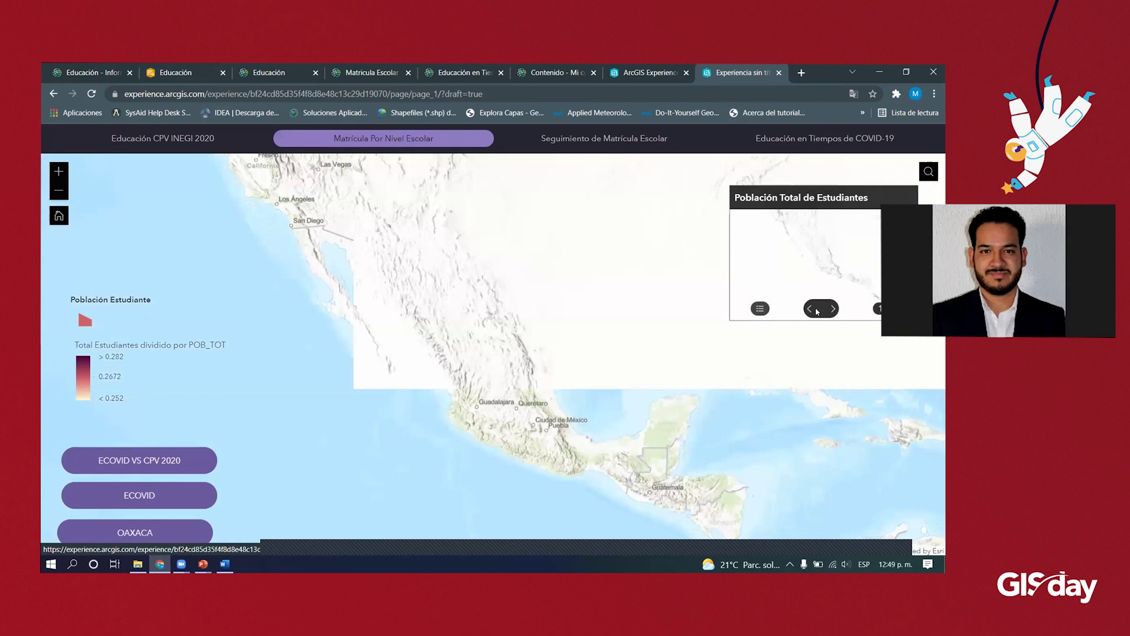
left_click(118, 464)
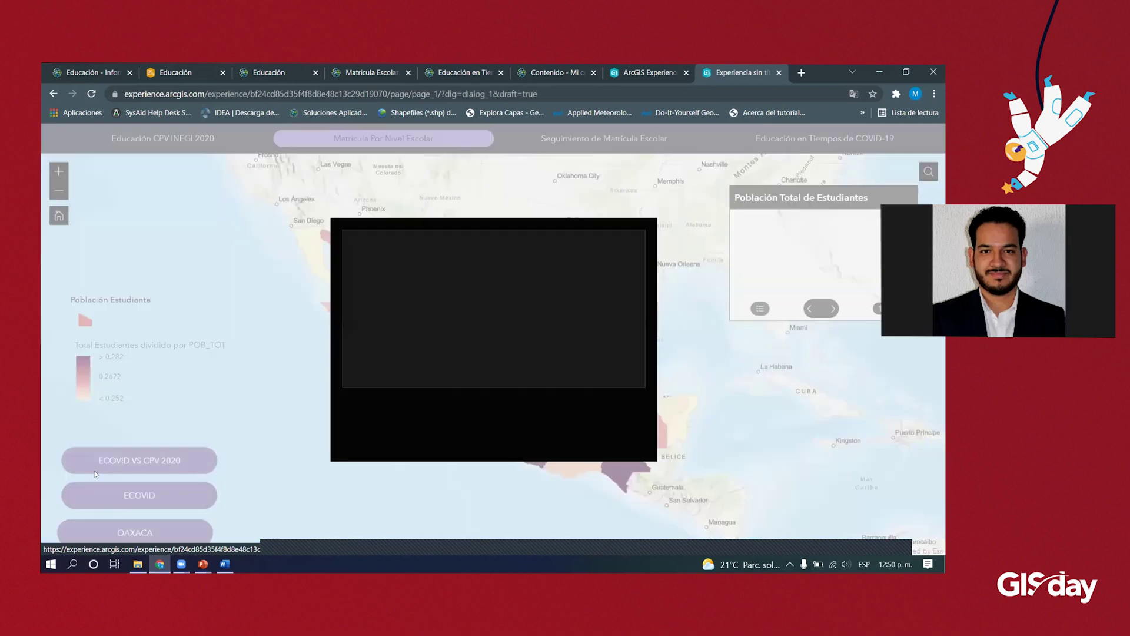
left_click(233, 498)
left_click(186, 497)
left_click(259, 460)
left_click(203, 531)
left_click(237, 519)
- On the Seguimiento de Matrícula Escolar page, filter the dashboard by Morelos, reset the filter, and select Oaxaca in the Nivel Secundaria chart
left_click(573, 144)
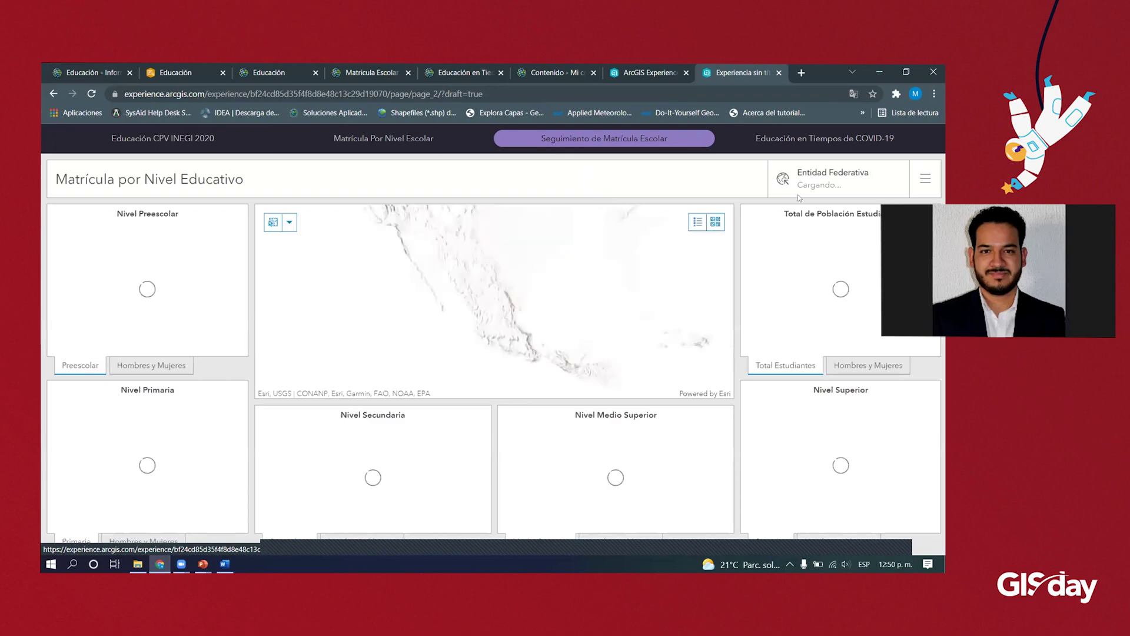
left_click(800, 195)
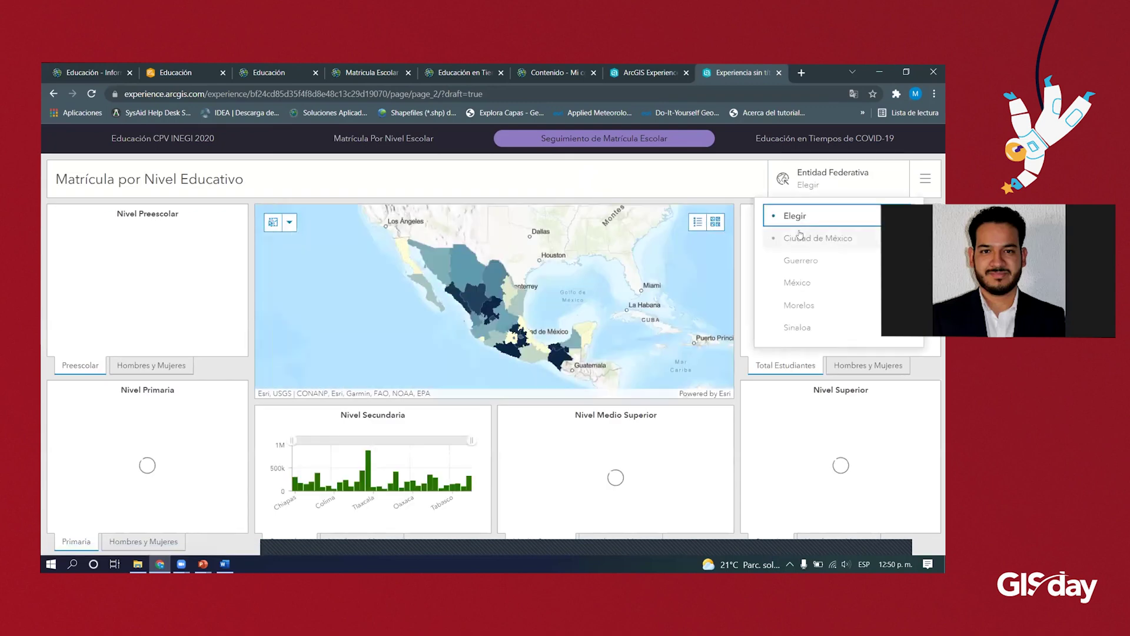
left_click(807, 303)
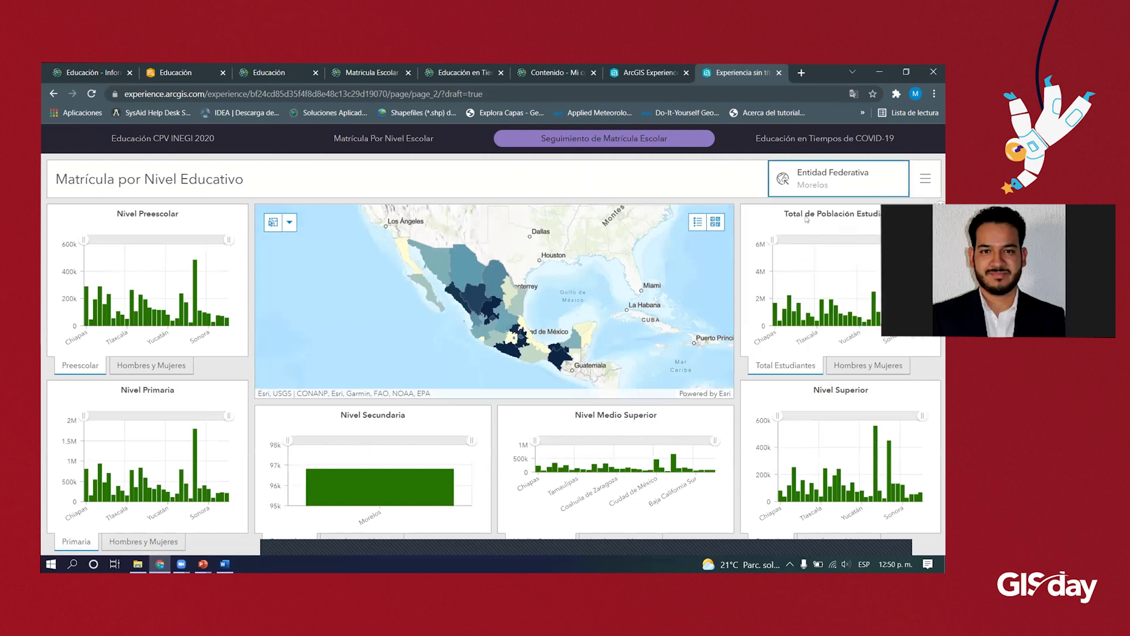
left_click(808, 194)
left_click(806, 215)
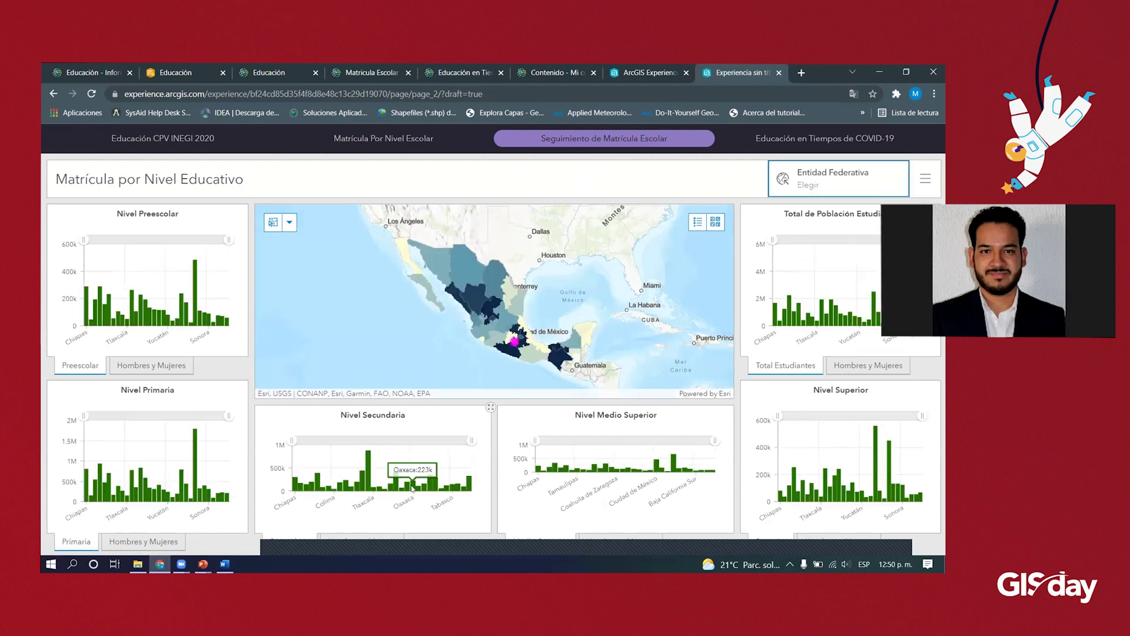
left_click(413, 484)
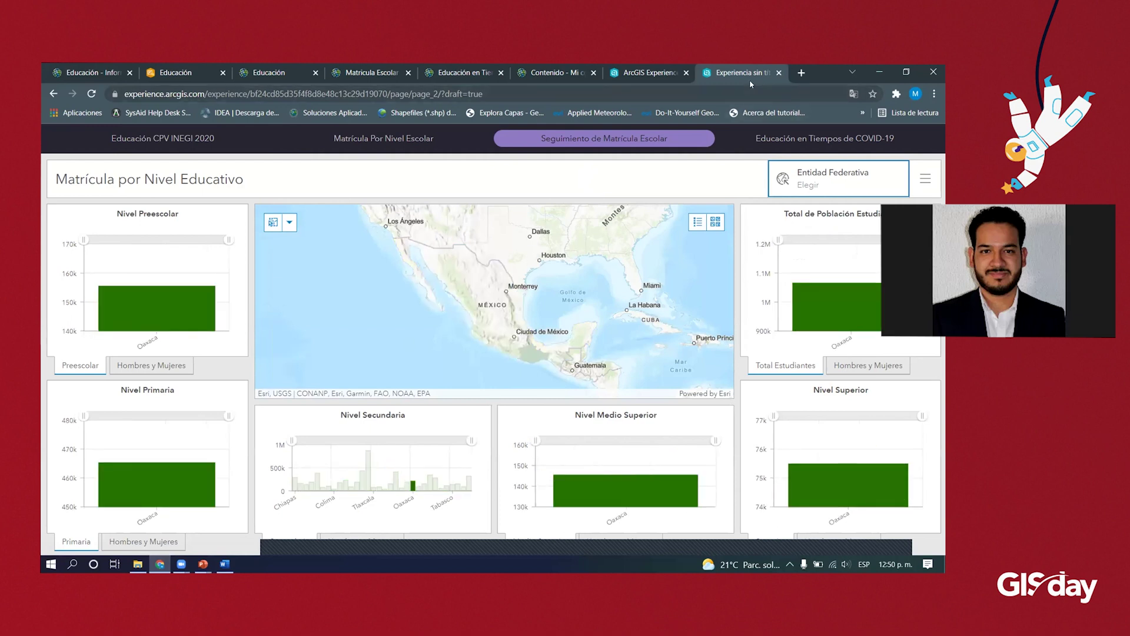
- Go to the Educación en Tiempos de COVID-19 page and select China in the country list
left_click(794, 143)
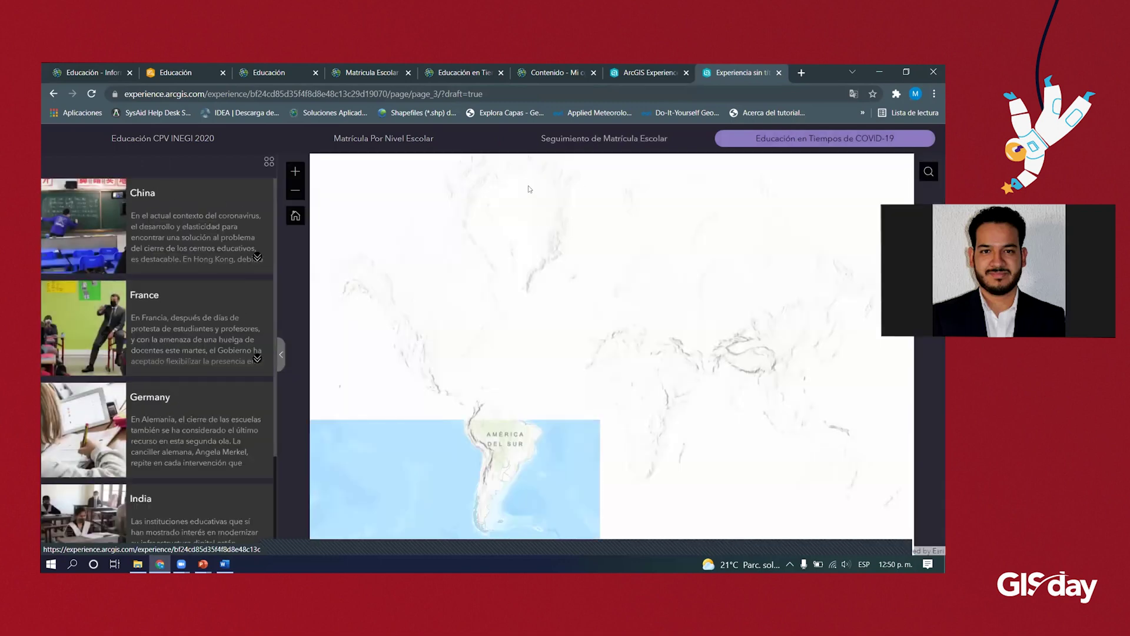
left_click(98, 237)
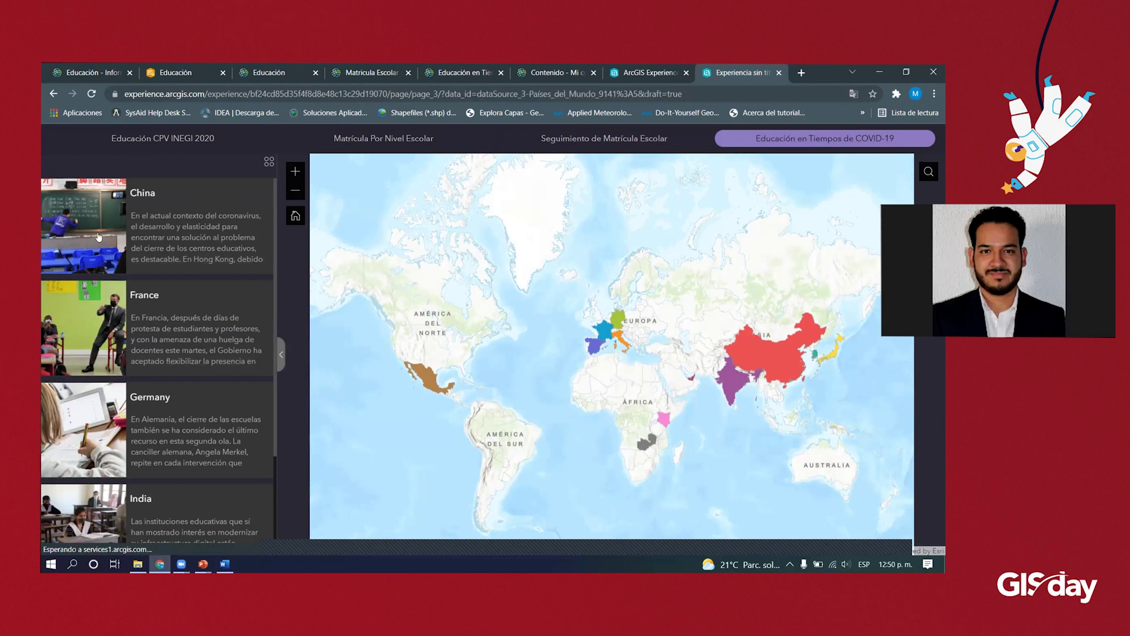